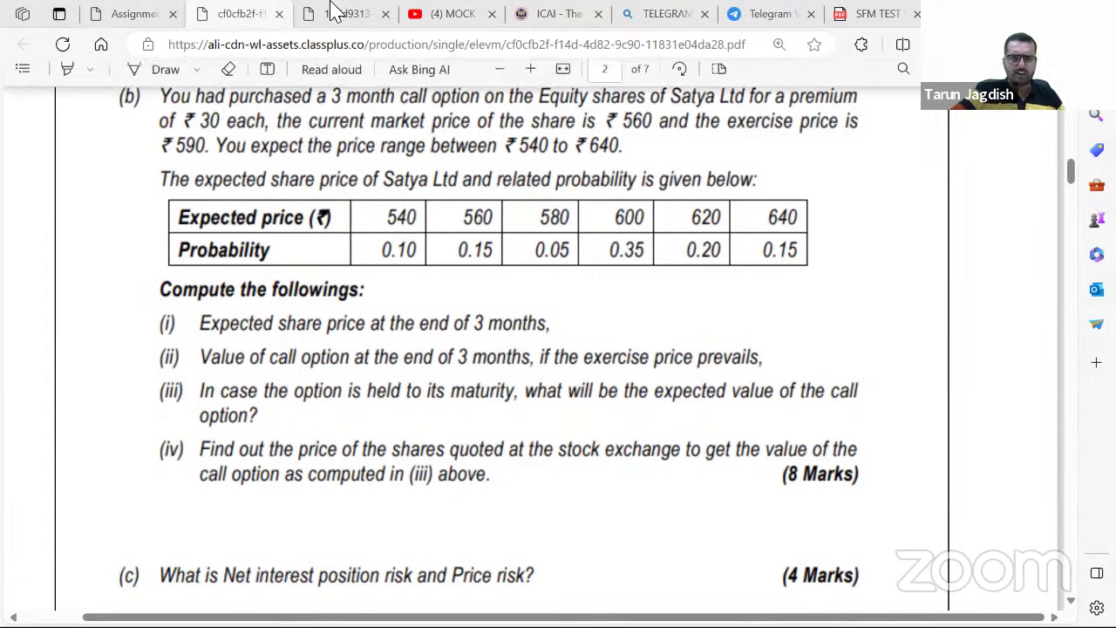
Switch to the handwritten solutions PDF and find the basic data working note for answer 6(a)
click(335, 12)
scroll(431, 289, down, 3)
scroll(434, 292, down, 8)
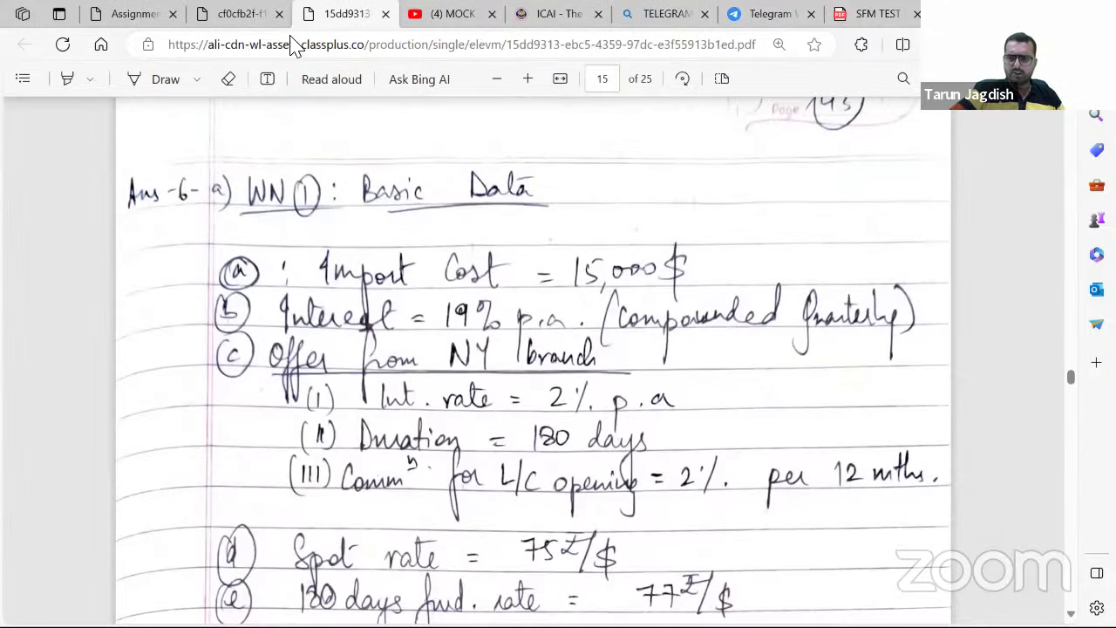
Return to the question paper PDF and locate Question 6(a) about M/s. Daksh Ltd importing a machine
click(232, 12)
scroll(340, 190, down, 20)
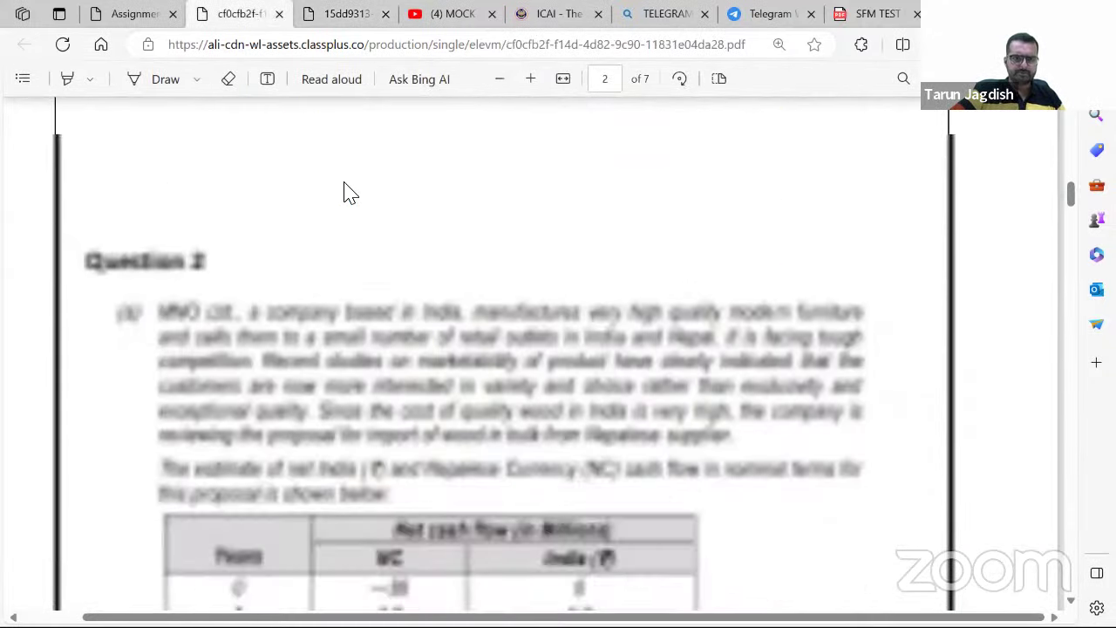
scroll(353, 201, down, 1)
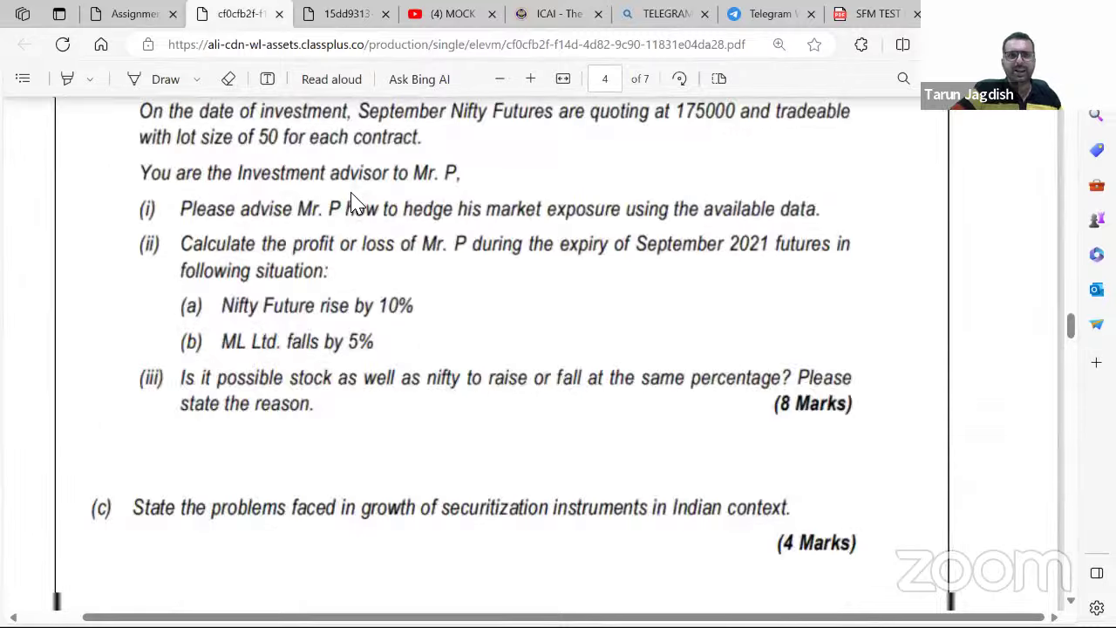
scroll(353, 201, down, 15)
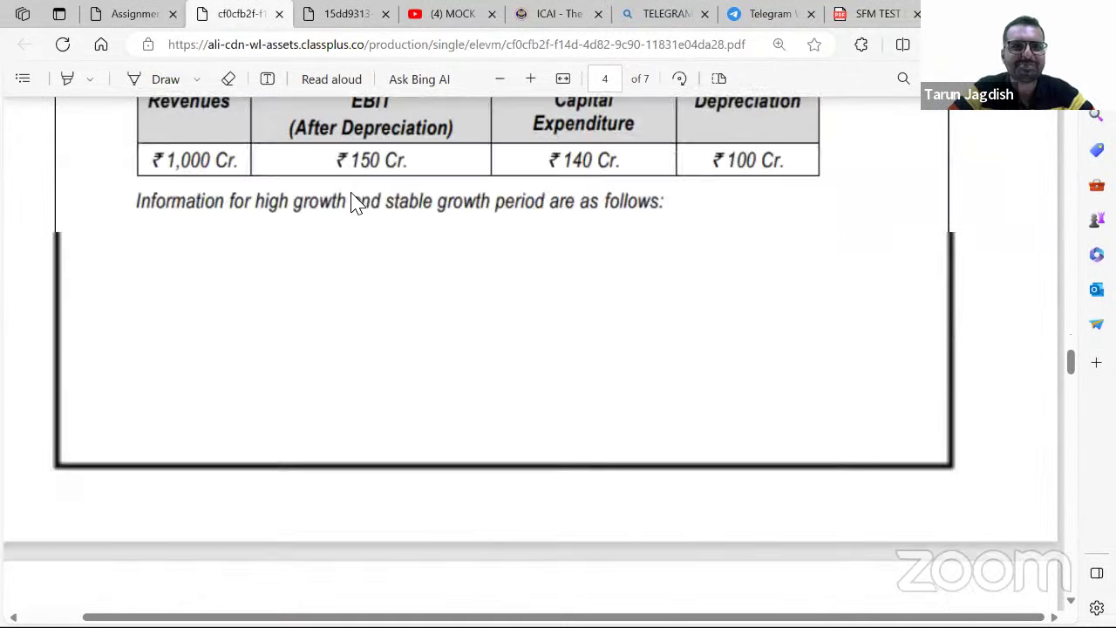
scroll(353, 201, down, 10)
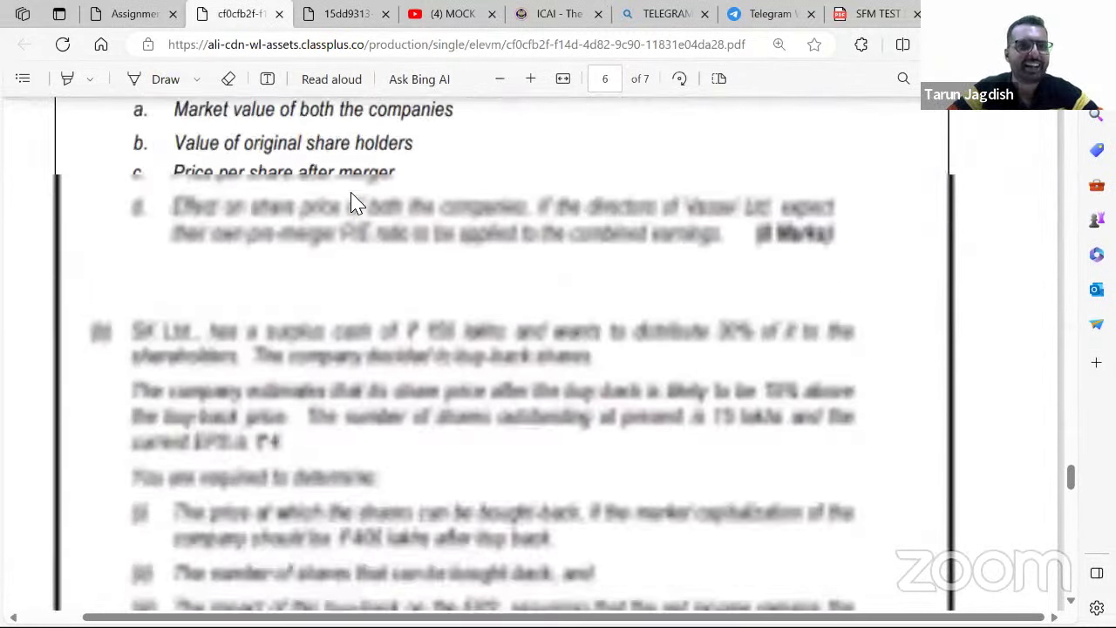
scroll(353, 201, up, 5)
scroll(353, 200, down, 4)
scroll(353, 201, down, 10)
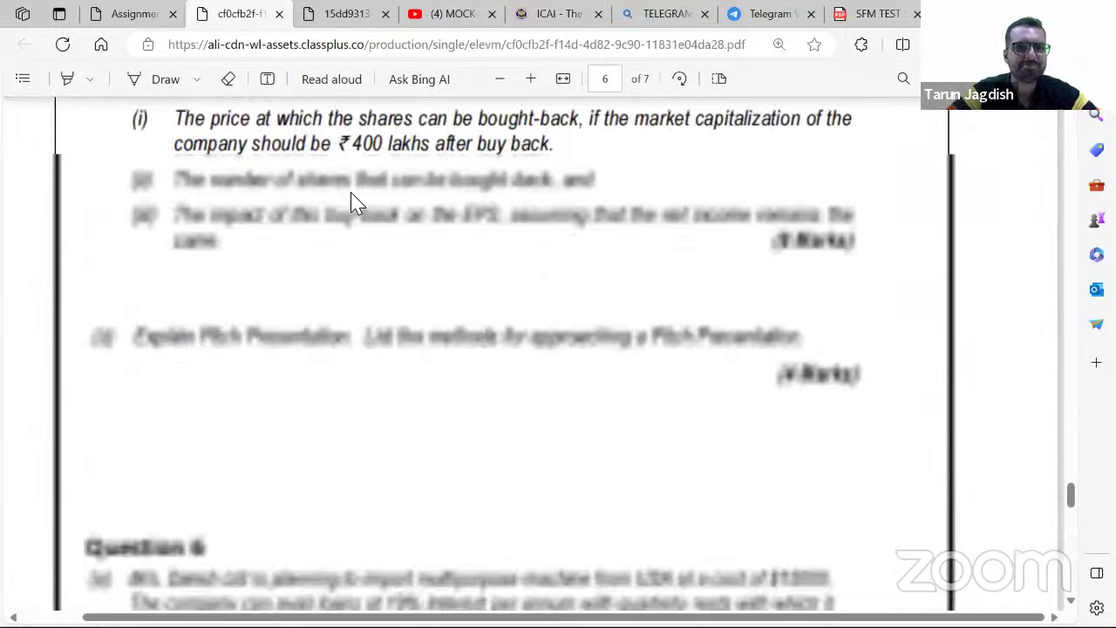
scroll(351, 199, up, 5)
scroll(356, 202, down, 2)
scroll(353, 201, down, 3)
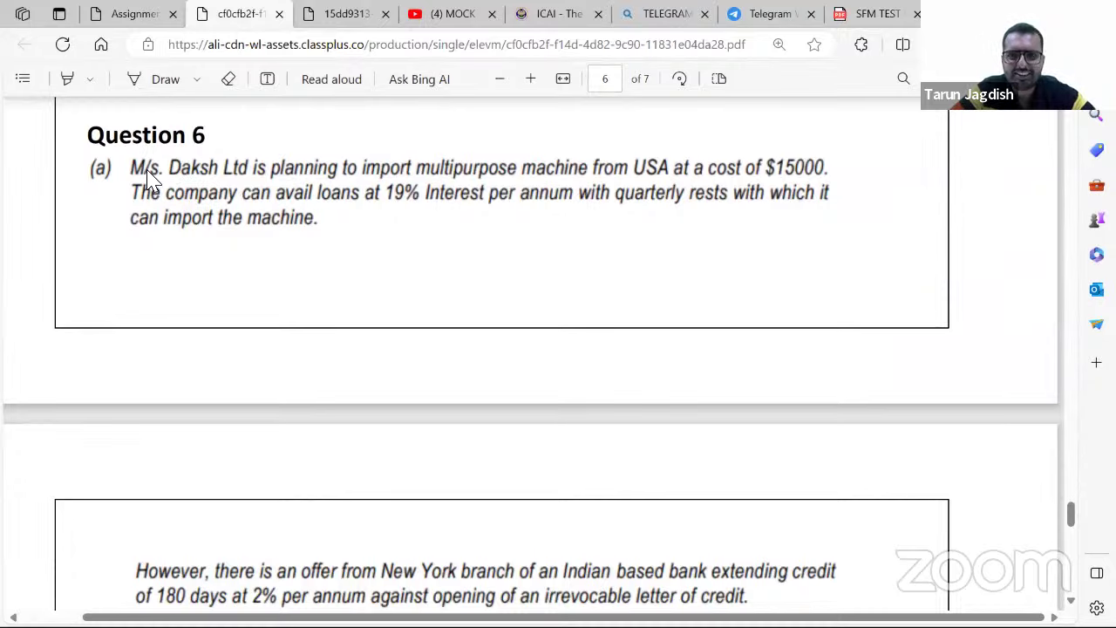
Read Question 6(a) through the New York branch offer, the exchange rates and both sub-questions on page 7
scroll(148, 179, up, 2)
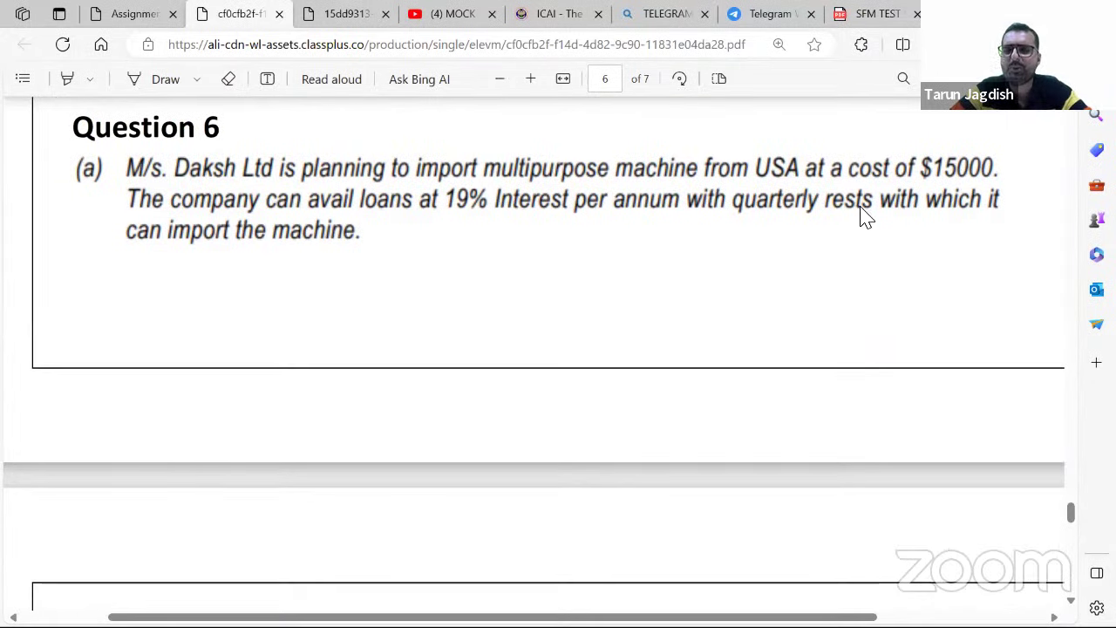
scroll(703, 235, up, 1)
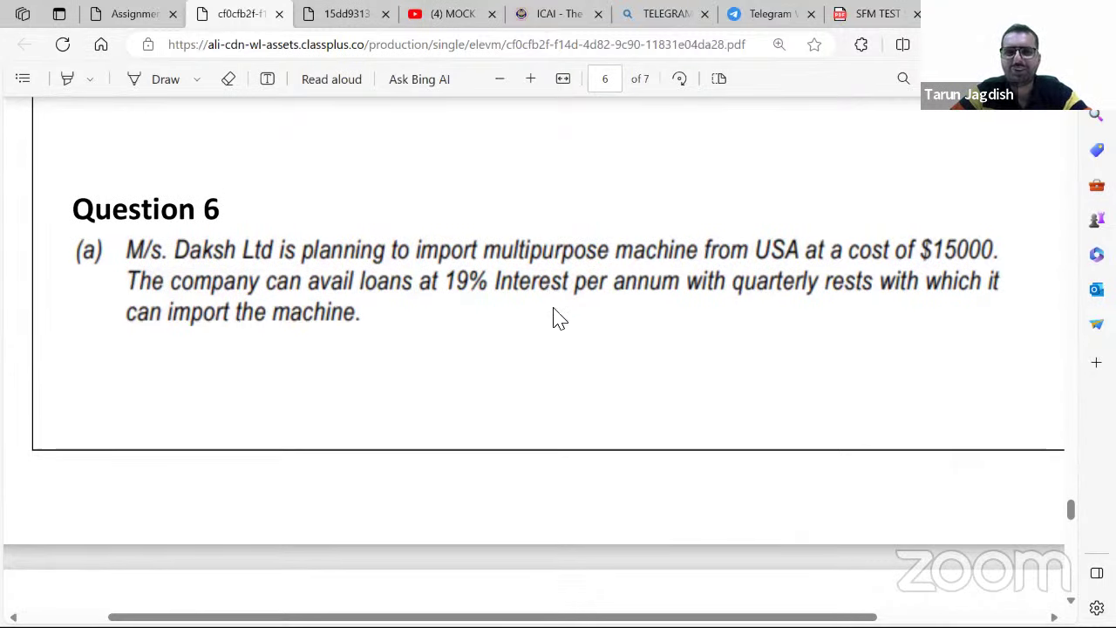
scroll(514, 305, down, 1)
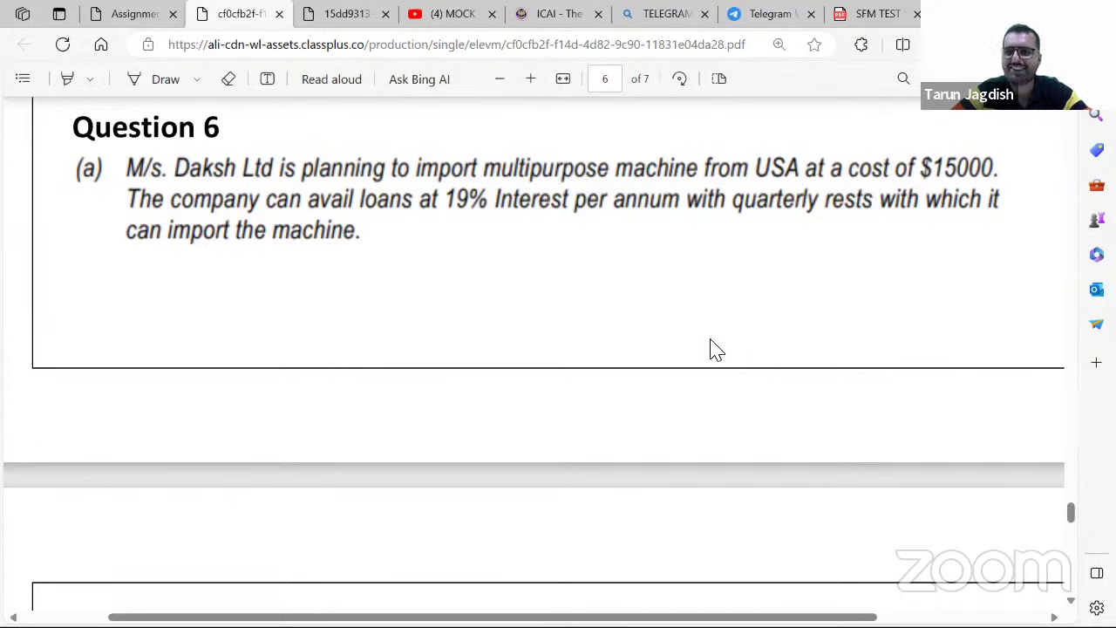
scroll(493, 207, down, 1)
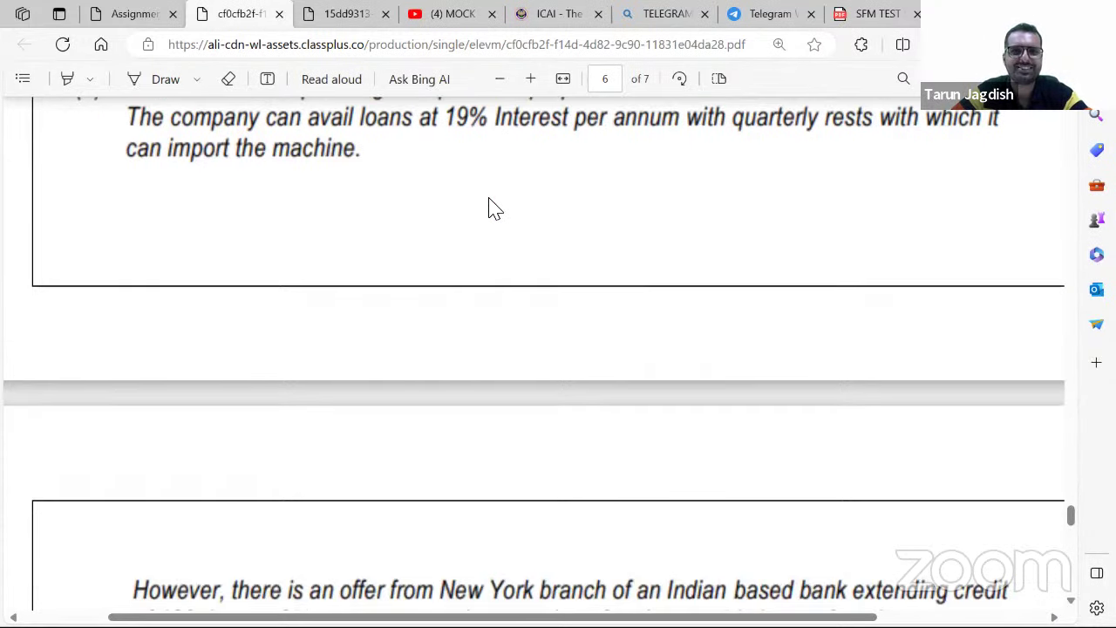
scroll(514, 196, up, 1)
scroll(715, 241, down, 5)
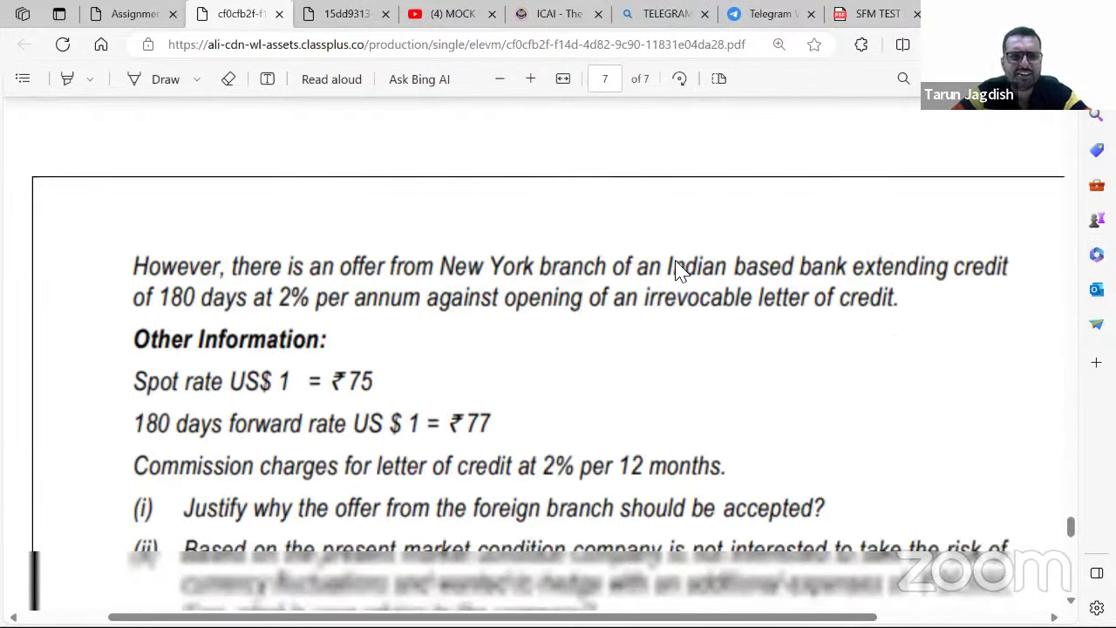
scroll(668, 276, down, 2)
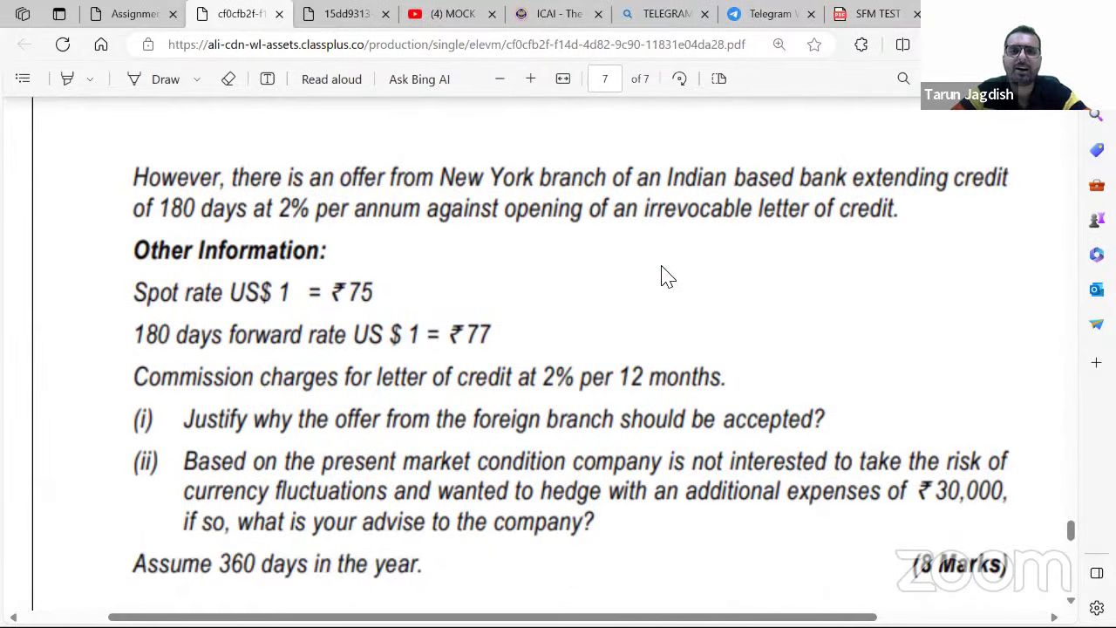
scroll(659, 275, down, 2)
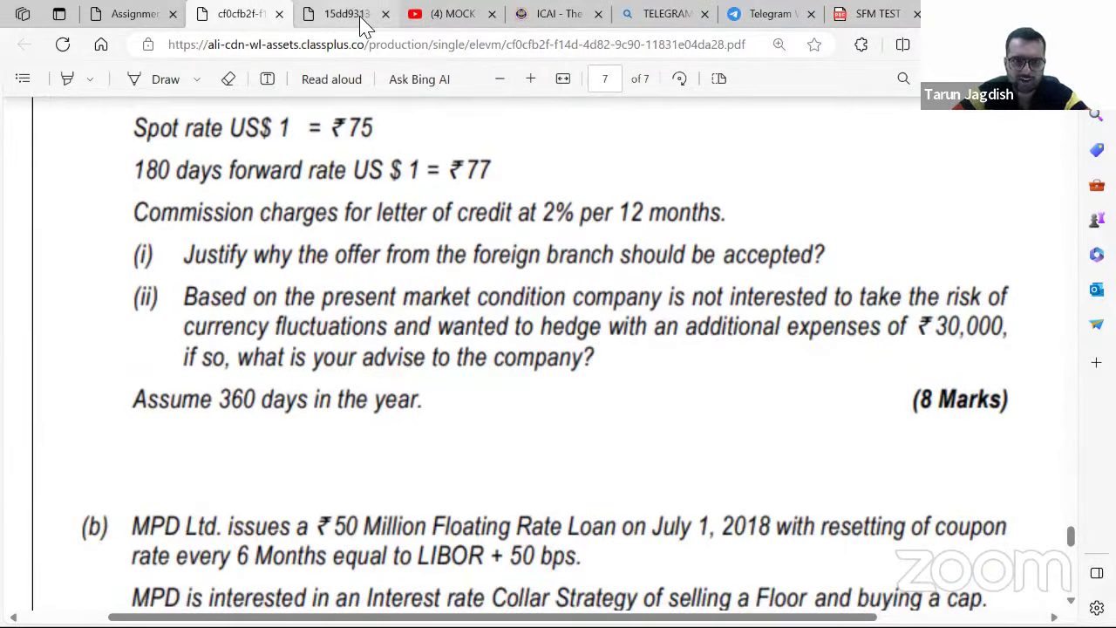
Review the handwritten basic data for answer 6(a) and the diagram comparing the Indian loan with the NY branch loan
click(359, 18)
scroll(465, 270, down, 1)
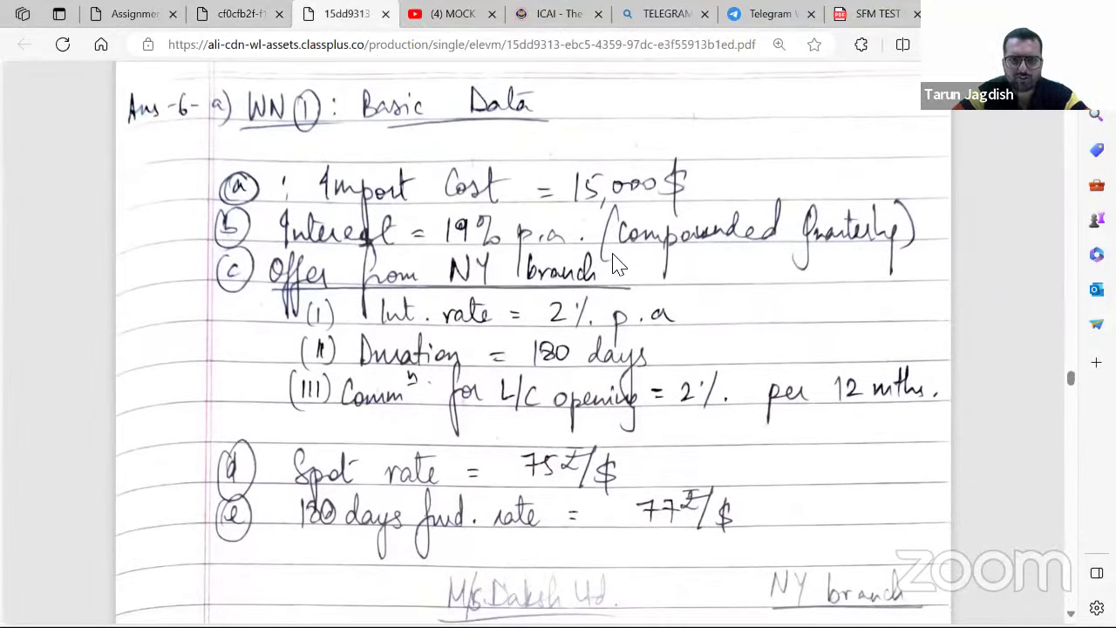
scroll(619, 263, down, 1)
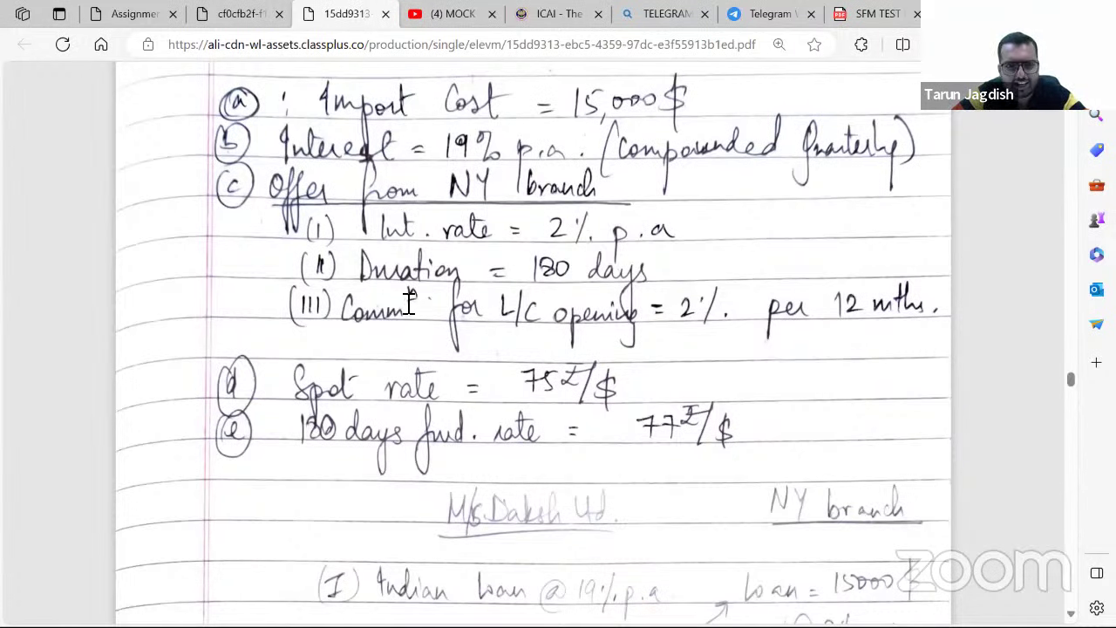
scroll(366, 349, down, 1)
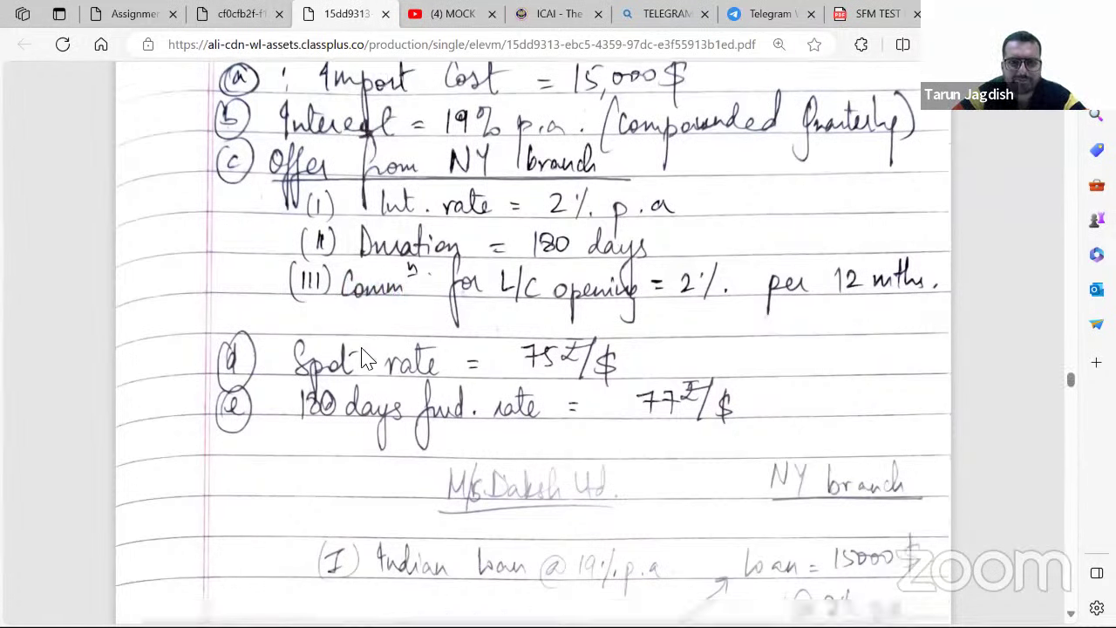
scroll(367, 358, down, 3)
scroll(640, 304, down, 3)
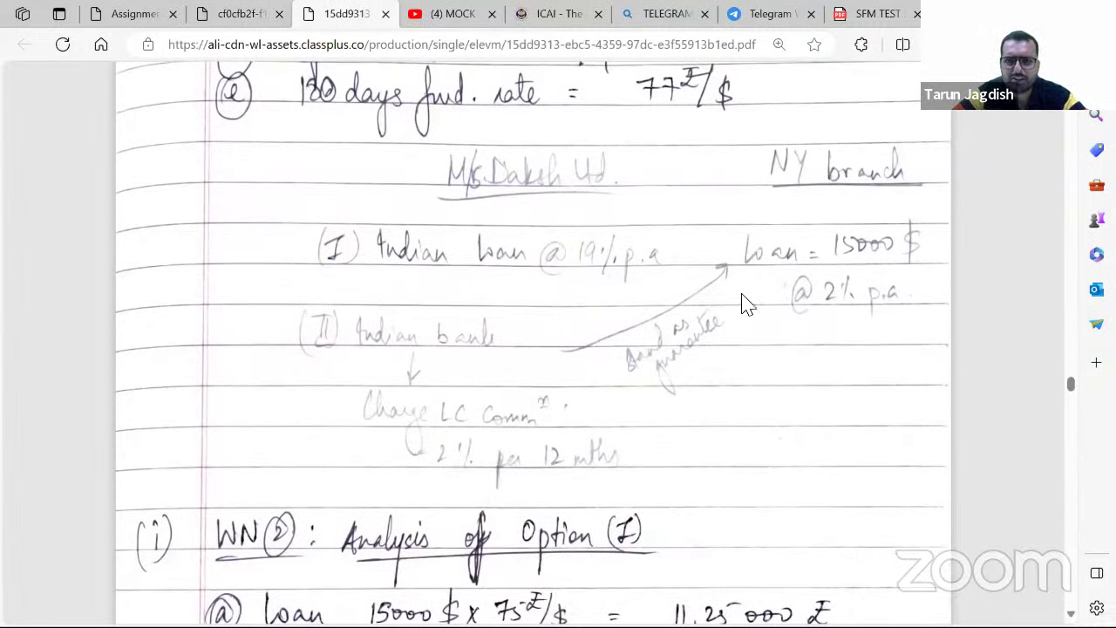
Examine working note 2, the handwritten analysis of Option I with its quarterly interest calculations
scroll(576, 358, down, 1)
scroll(575, 357, down, 6)
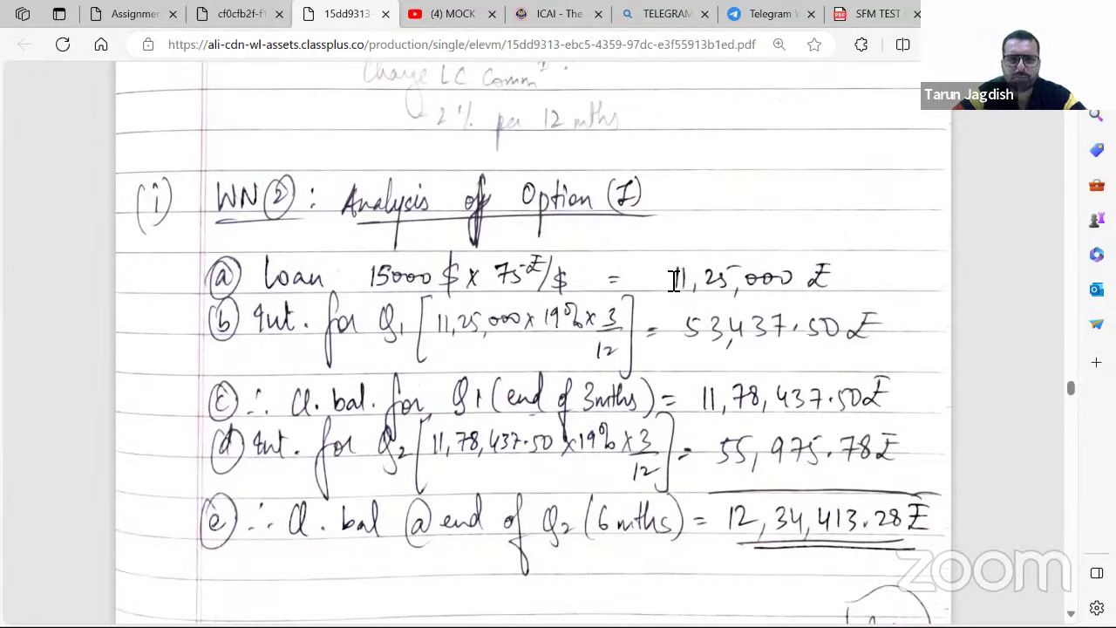
scroll(798, 324, down, 3)
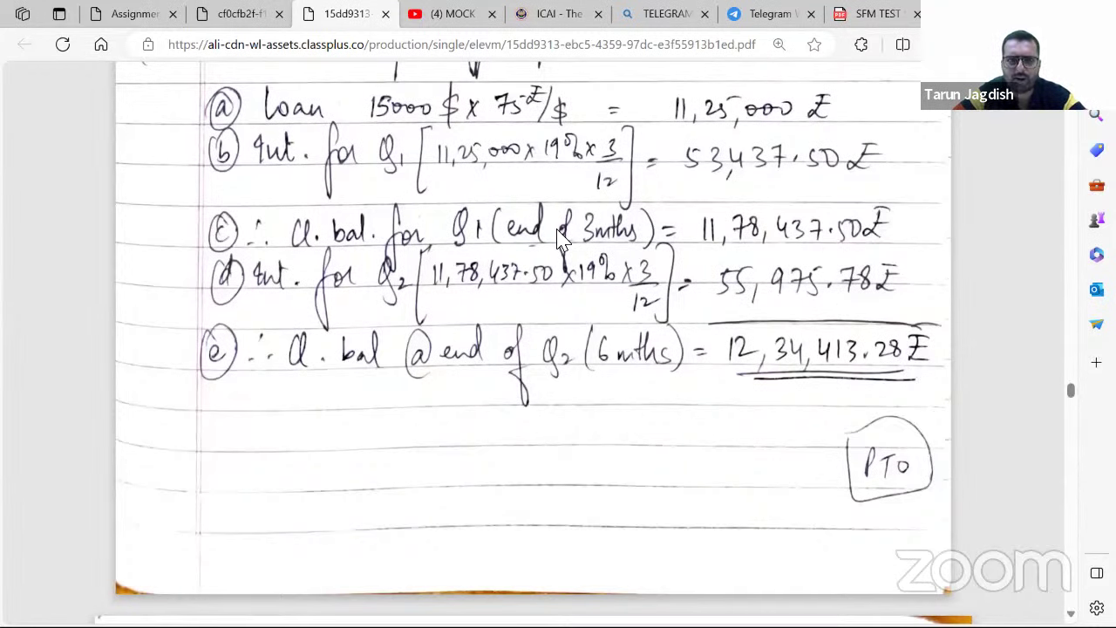
scroll(562, 235, up, 1)
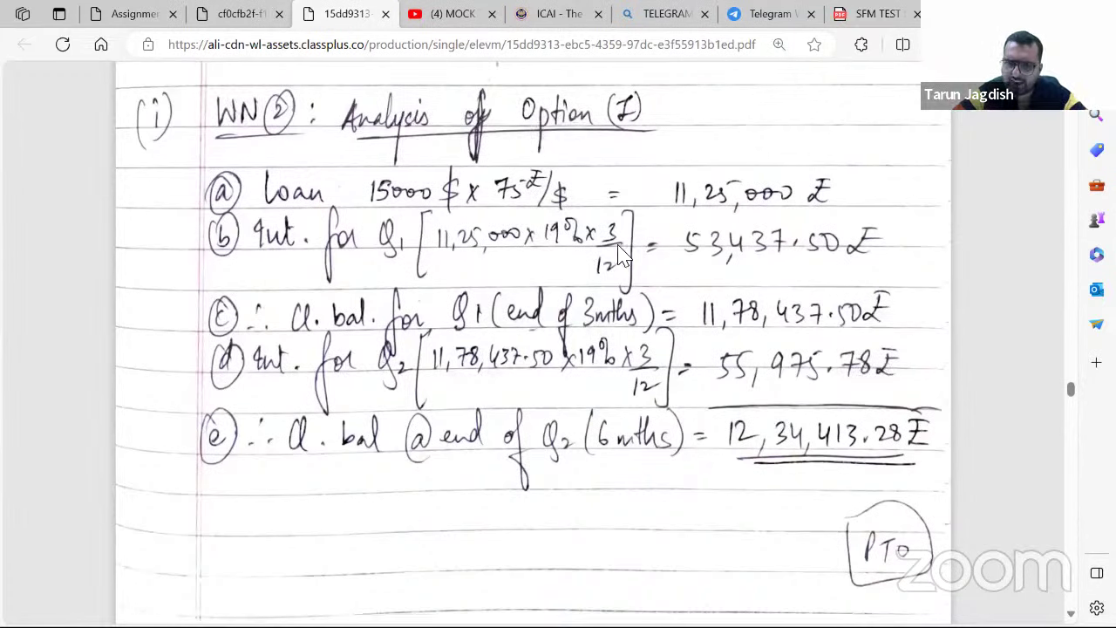
Find the Option I calculation for answer 6(a)(i) in the SFM Test Series 5 Suggested Answers PDF
click(863, 13)
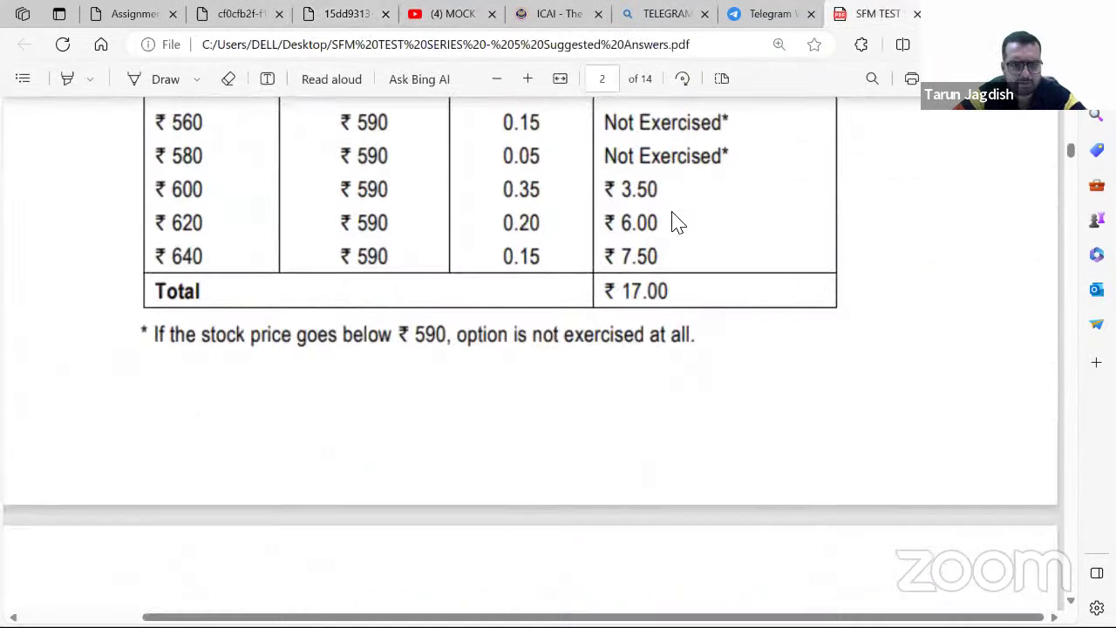
scroll(676, 220, down, 15)
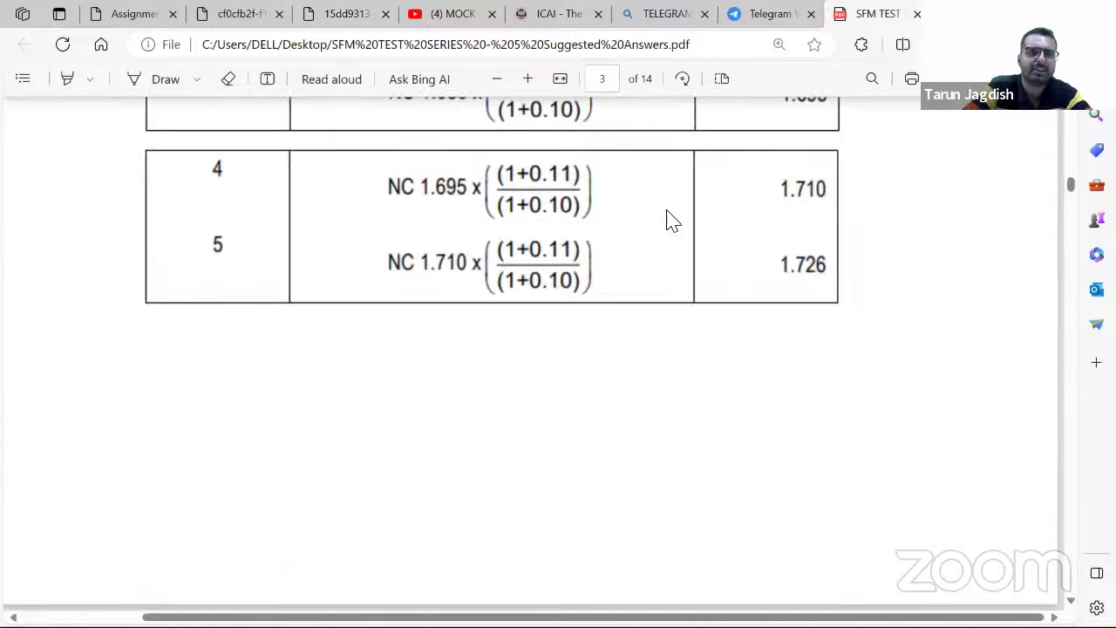
scroll(671, 220, down, 20)
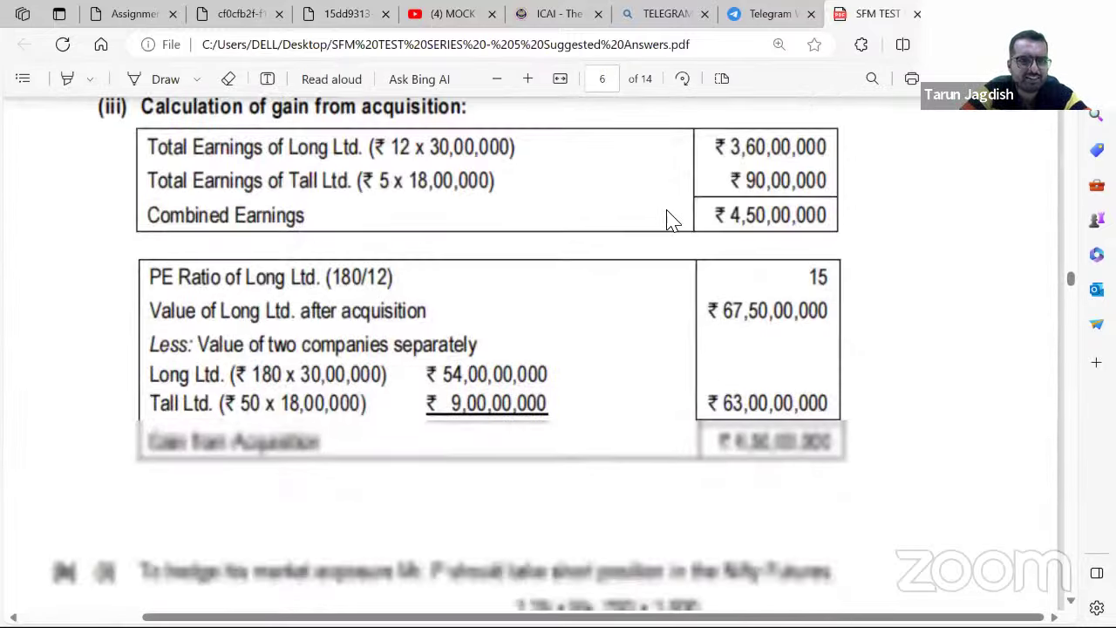
scroll(671, 219, down, 20)
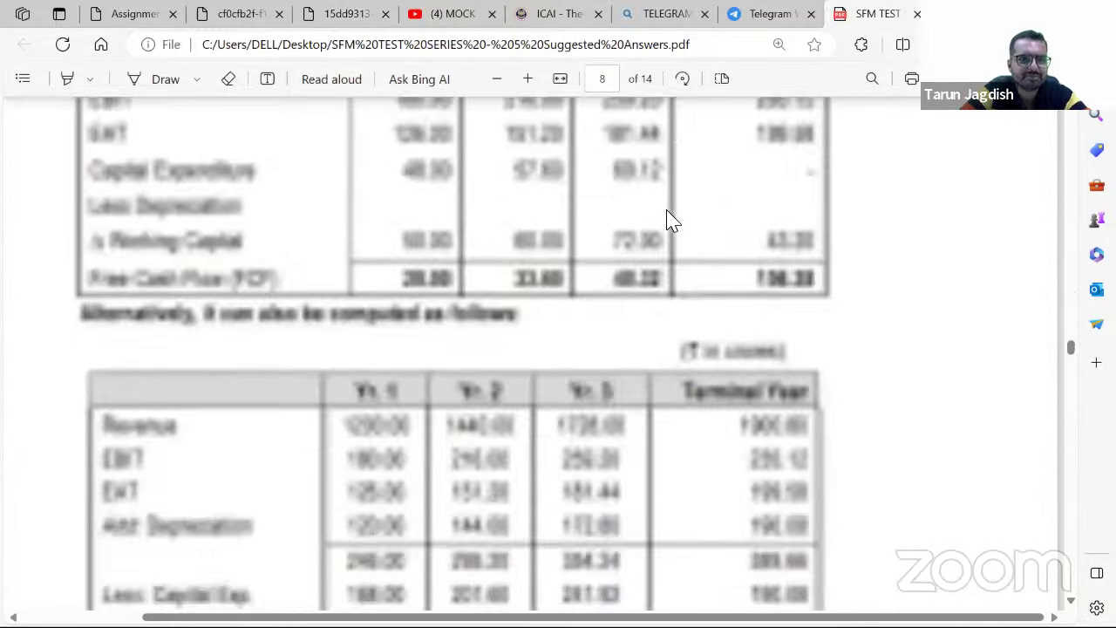
scroll(672, 220, down, 20)
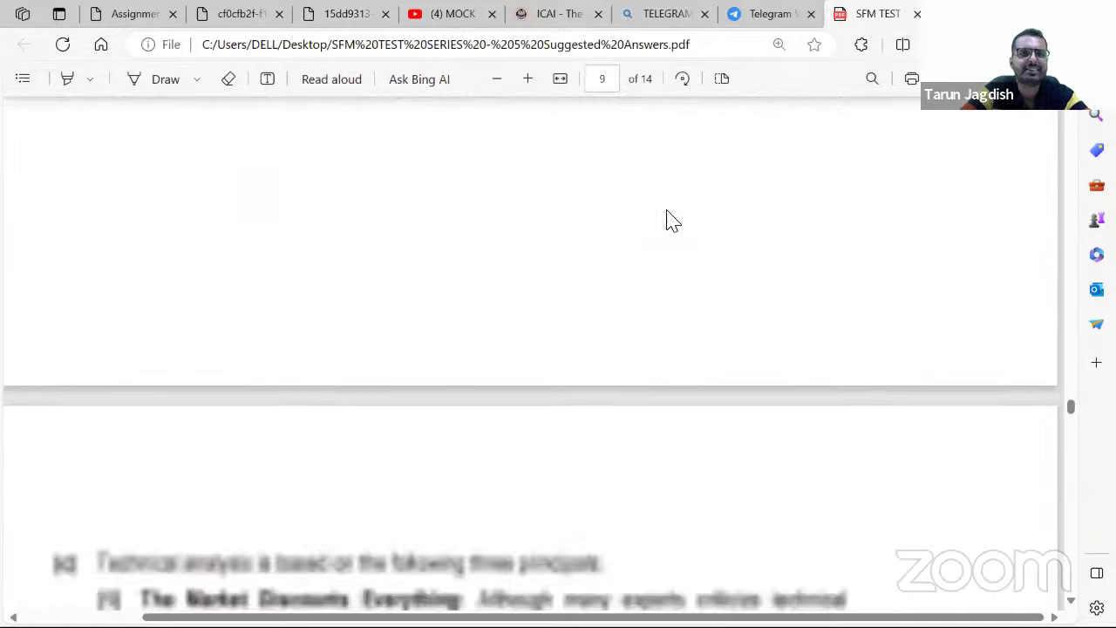
scroll(672, 219, down, 20)
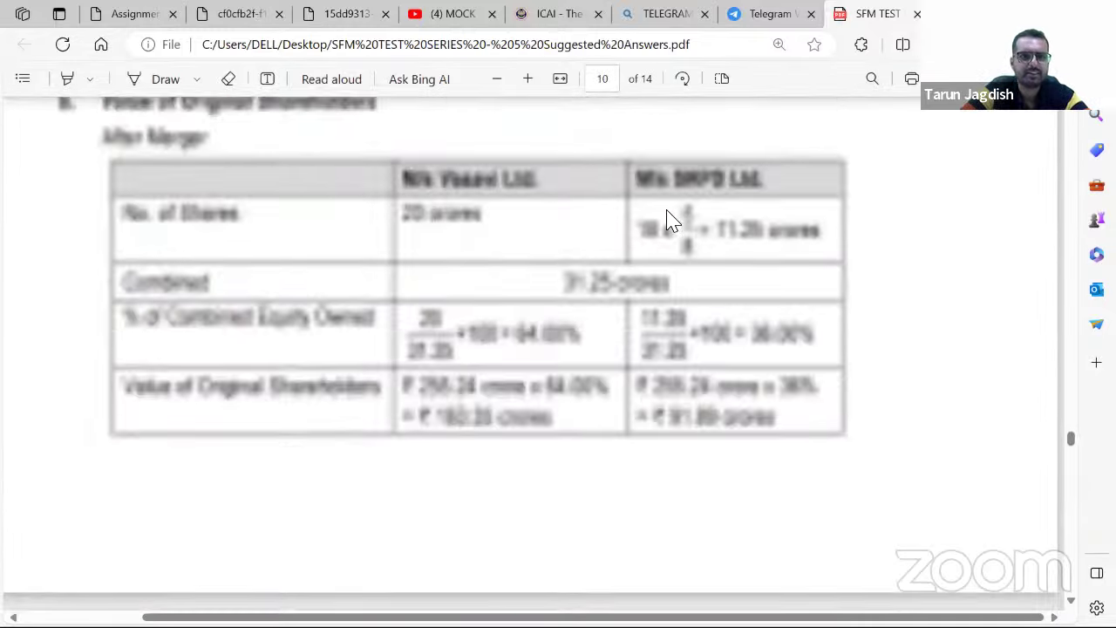
scroll(671, 220, down, 2)
scroll(672, 220, up, 6)
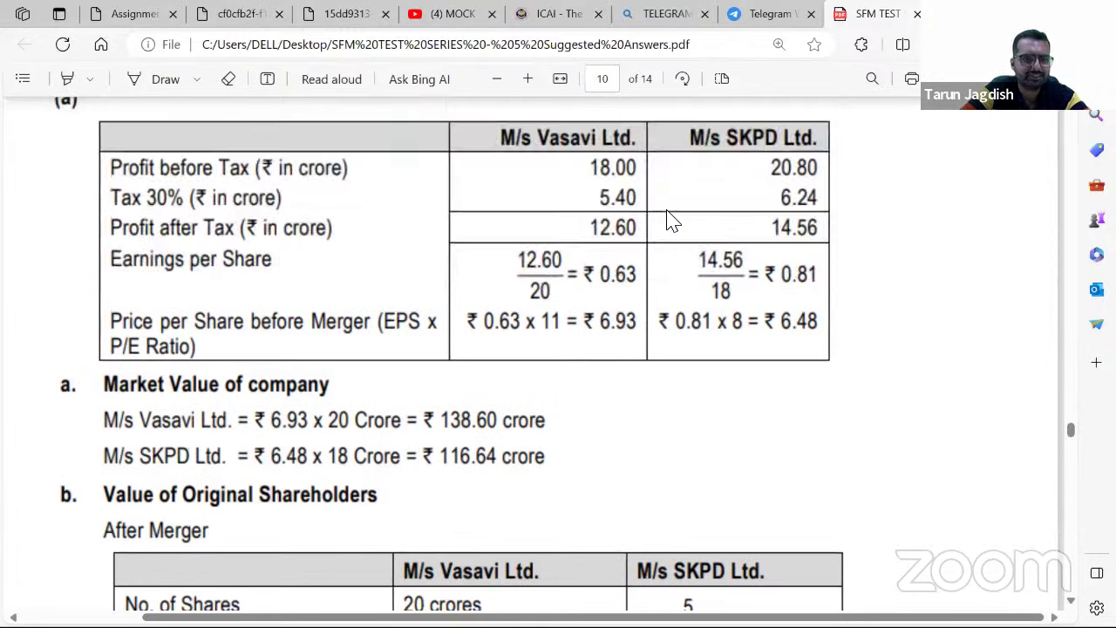
scroll(671, 219, up, 3)
scroll(671, 219, down, 10)
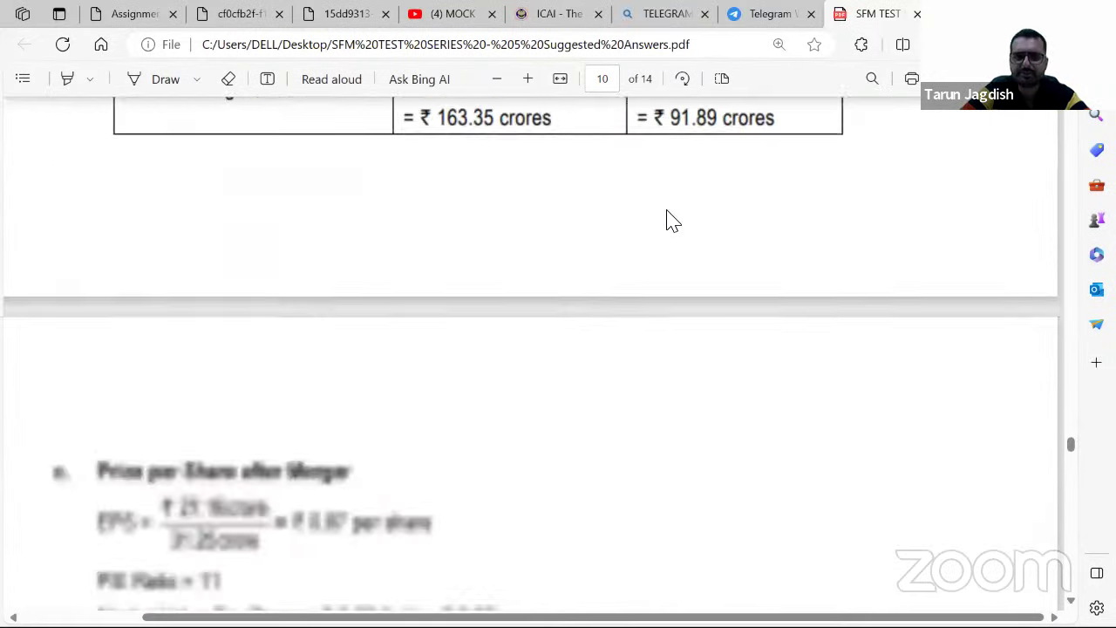
scroll(671, 219, down, 20)
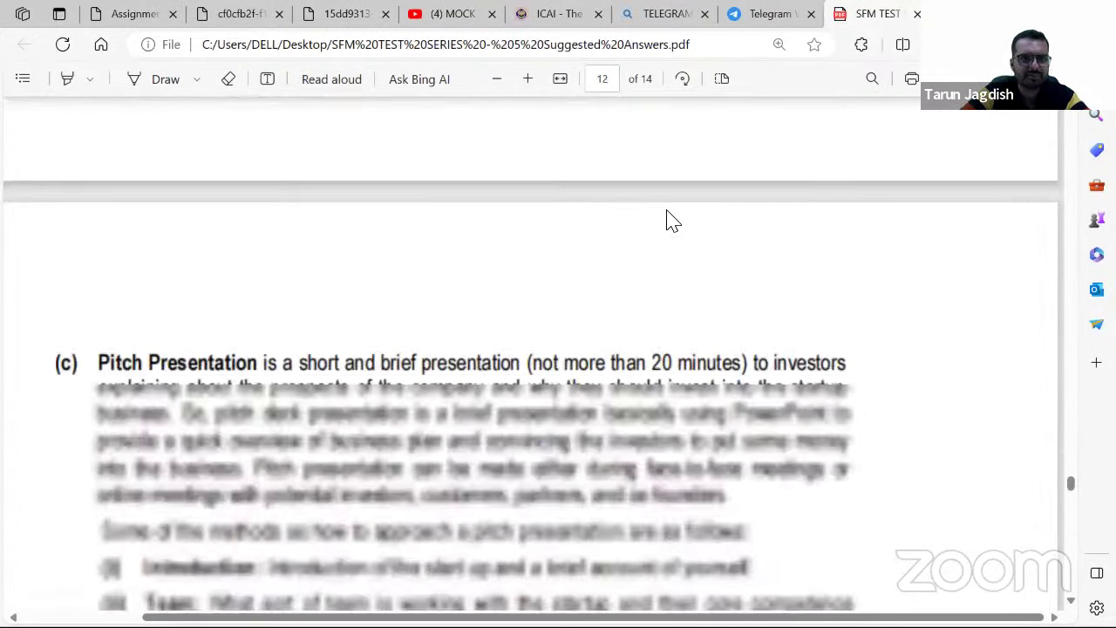
scroll(671, 219, down, 10)
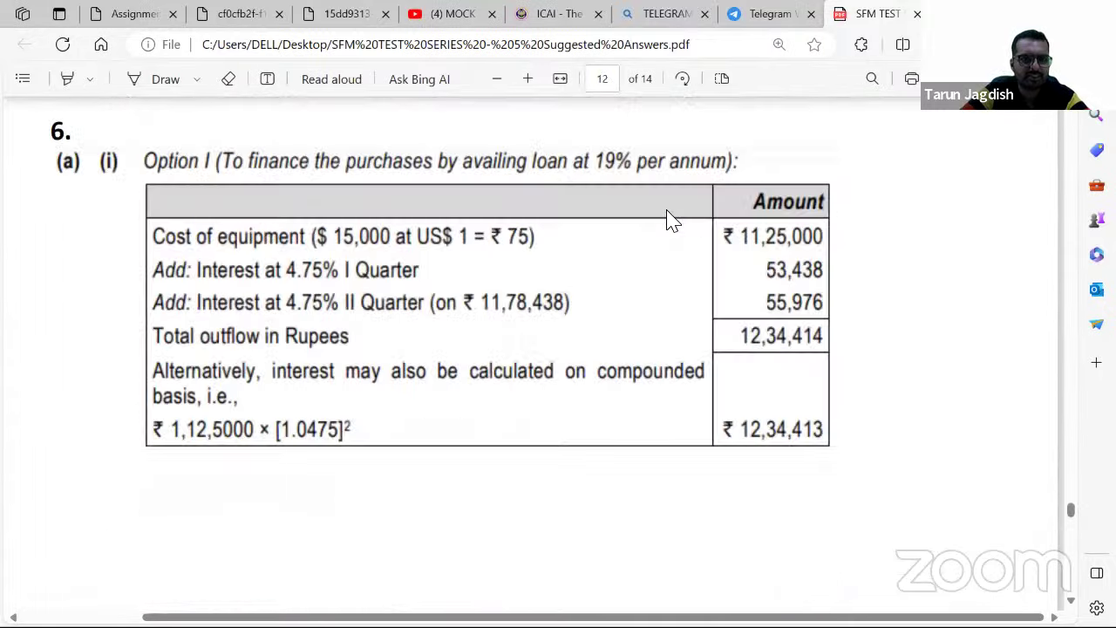
scroll(670, 218, down, 2)
scroll(667, 219, up, 2)
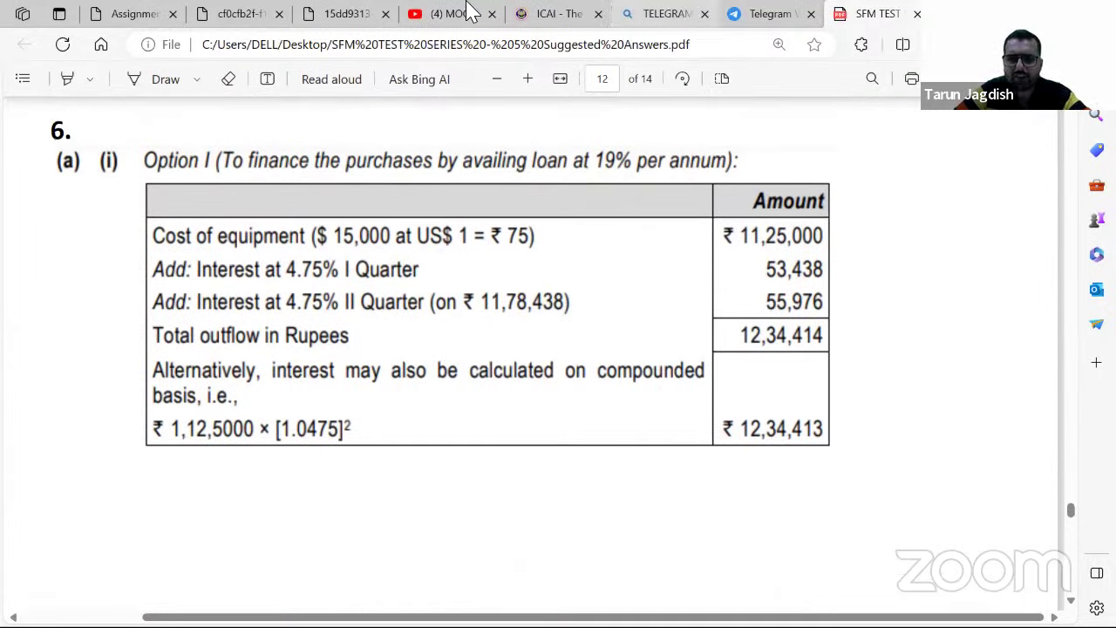
Compare the handwritten Option II analysis in working note 3 with the Option II table in the suggested answers
click(242, 13)
click(347, 13)
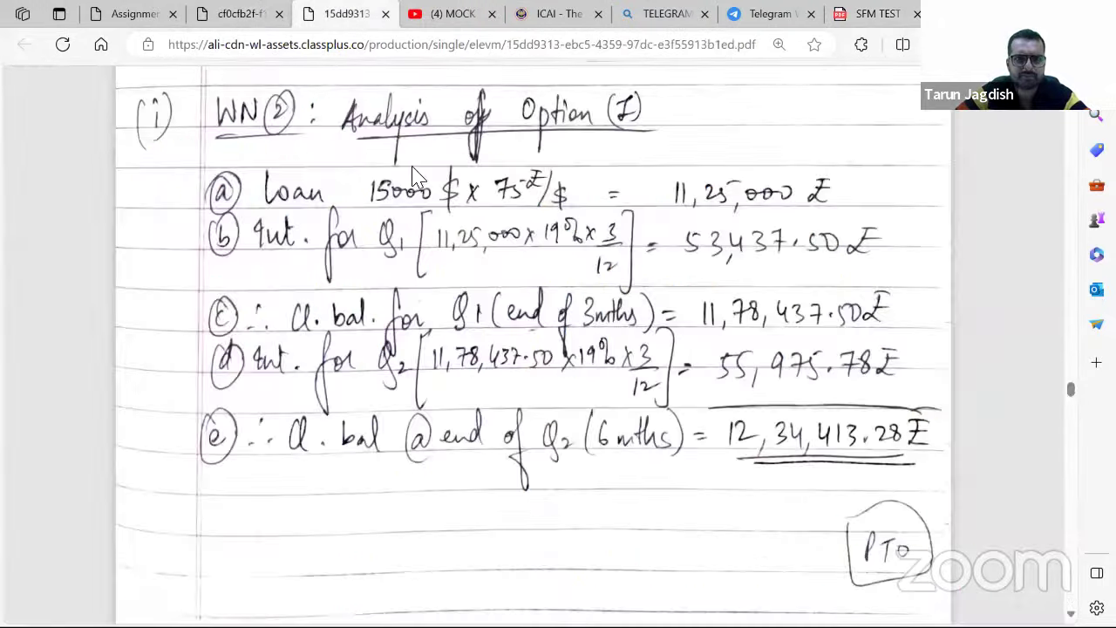
scroll(457, 333, down, 9)
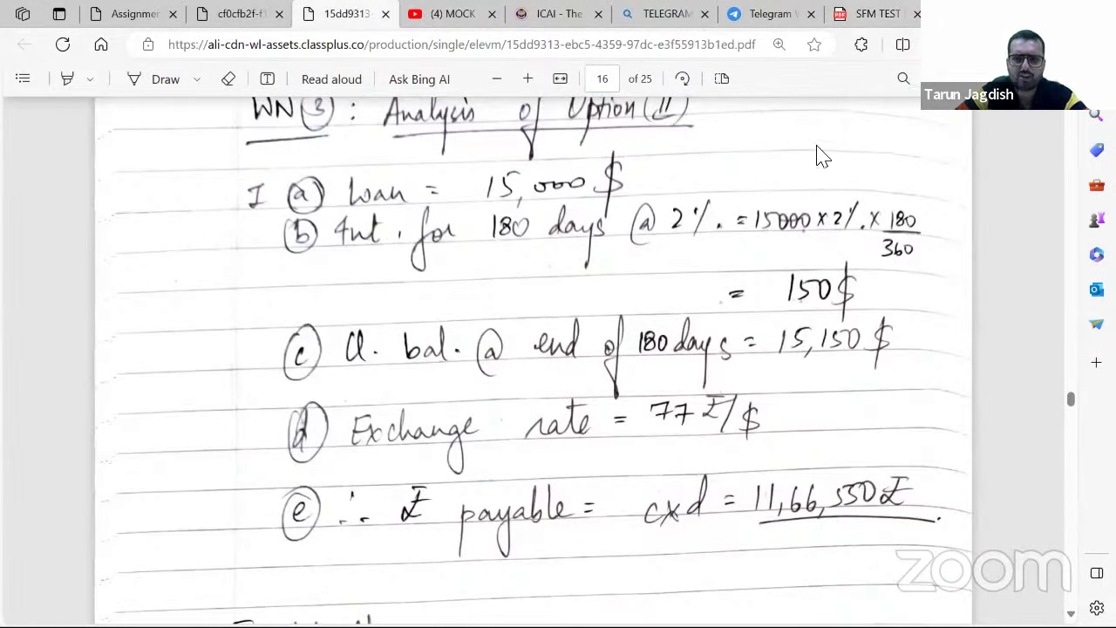
click(872, 13)
scroll(741, 279, down, 10)
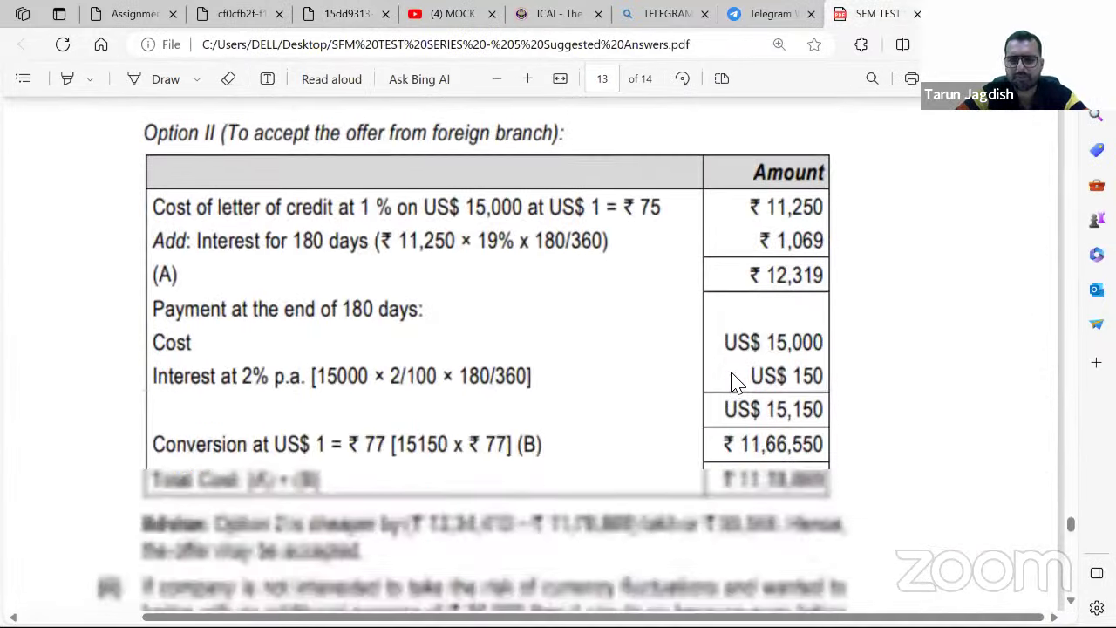
Compare the Option II total cost in the suggested answers with the handwritten letter-of-credit charges and total rupees payable
scroll(736, 392, down, 1)
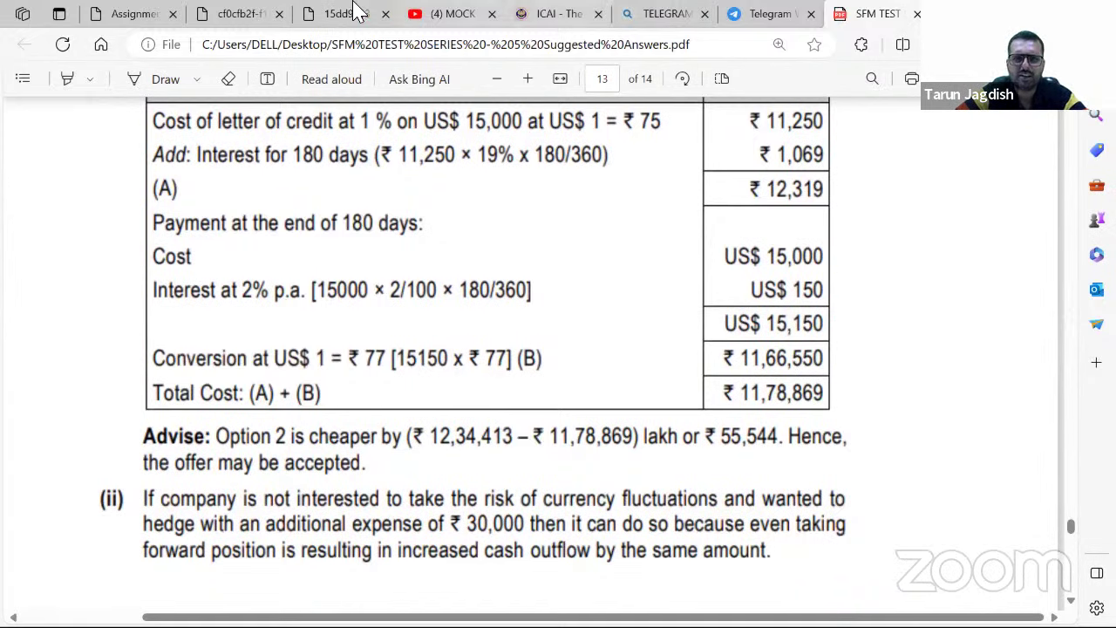
click(264, 13)
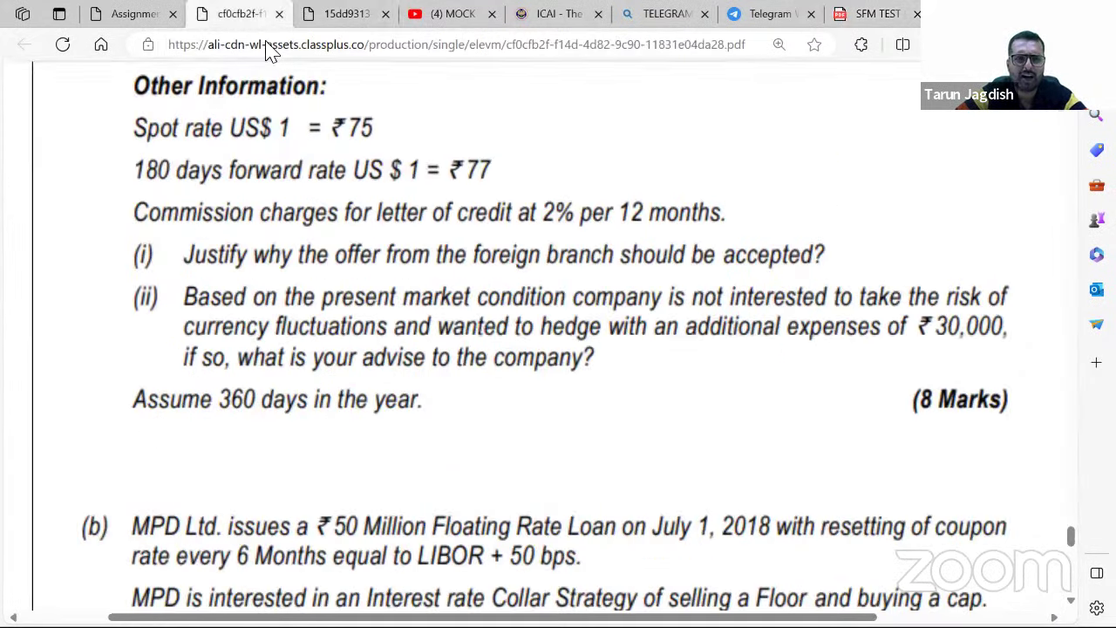
click(346, 15)
scroll(622, 361, down, 5)
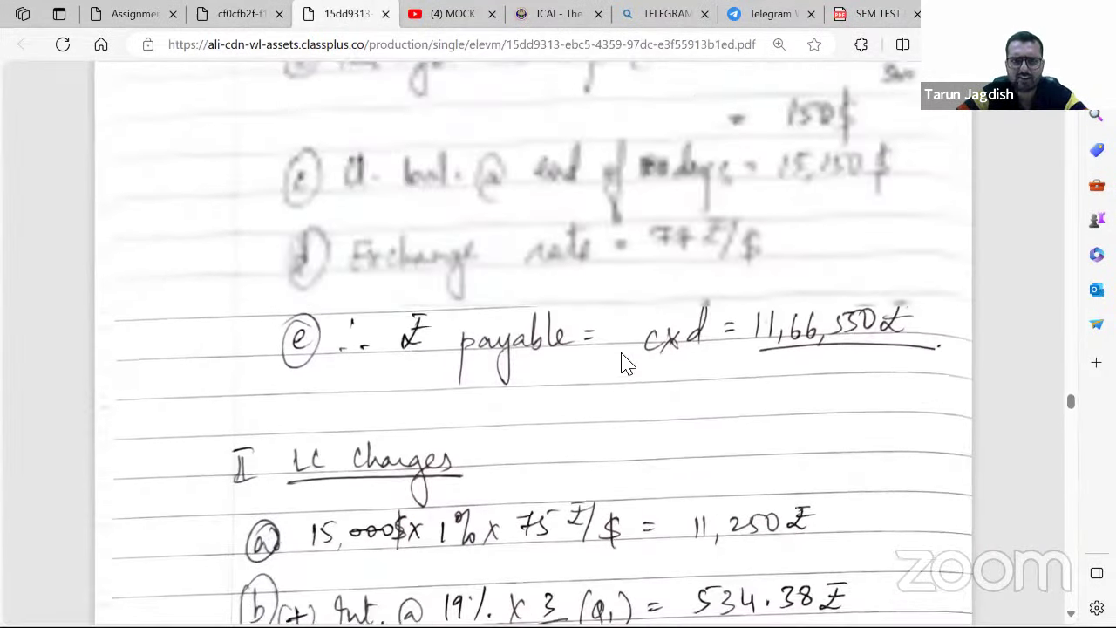
scroll(622, 361, down, 5)
scroll(793, 454, down, 2)
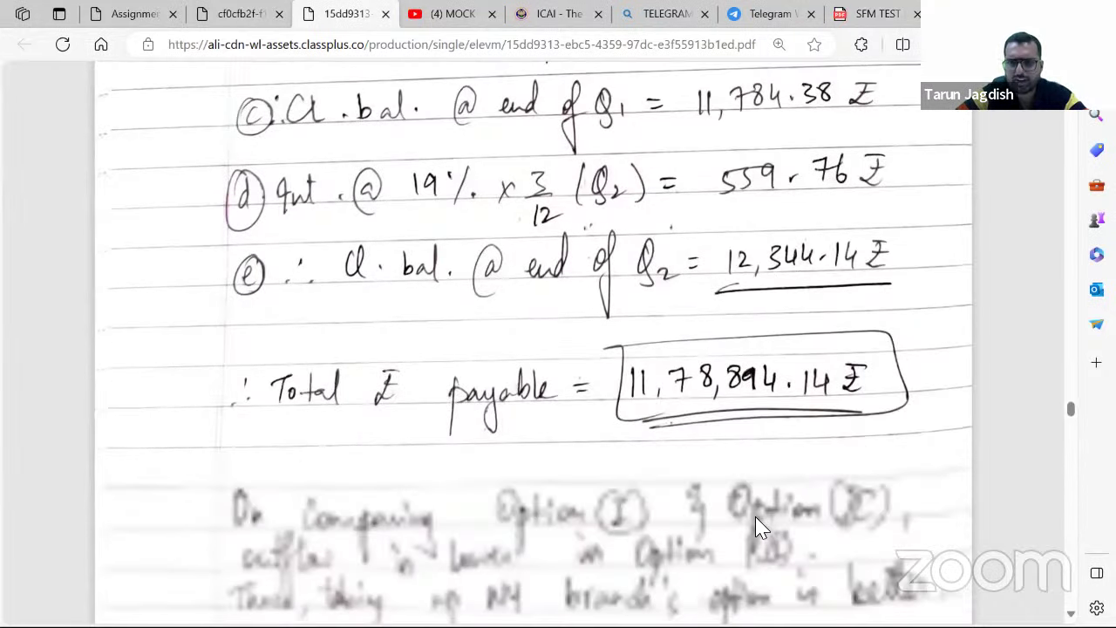
click(881, 13)
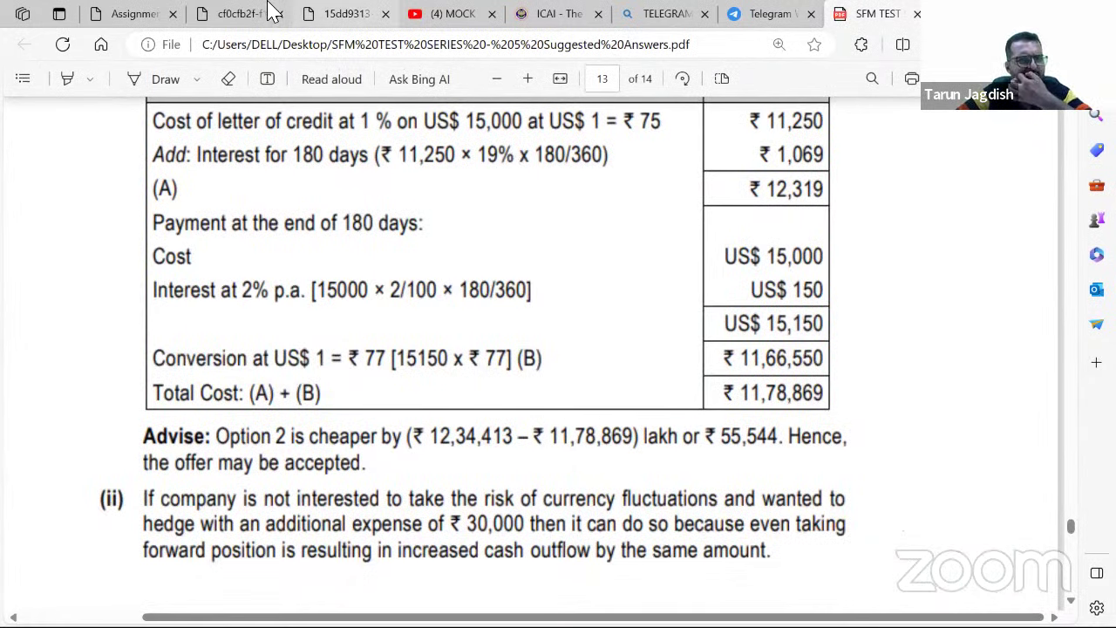
Check parts (i) and (ii) of Question 6(a) against the handwritten conclusion and the suggested advice on hedging
key(ctrl+2)
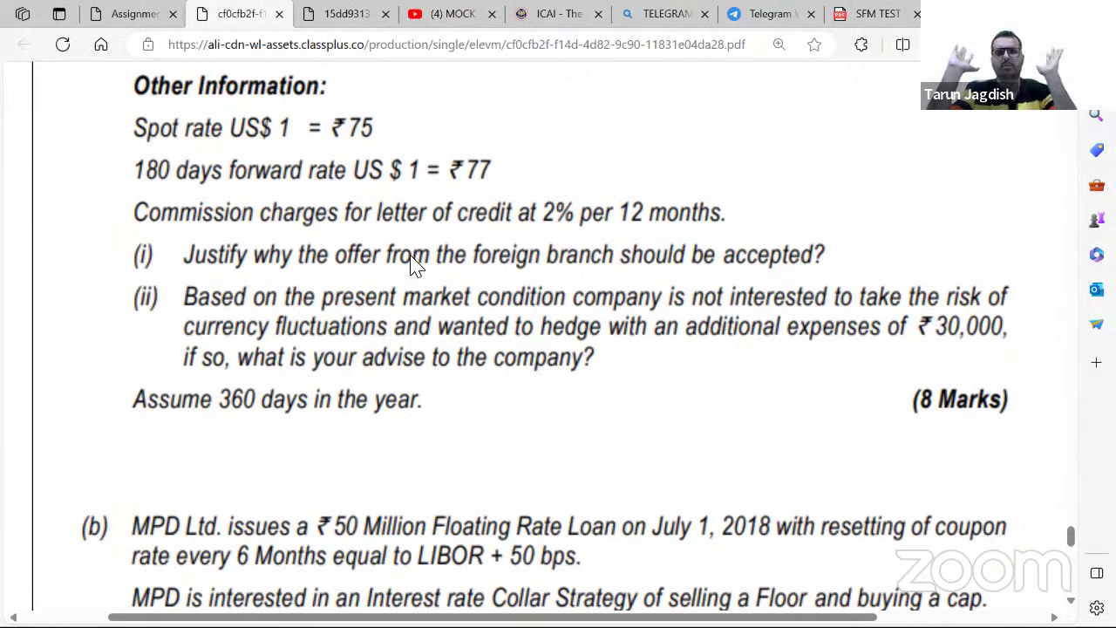
click(340, 13)
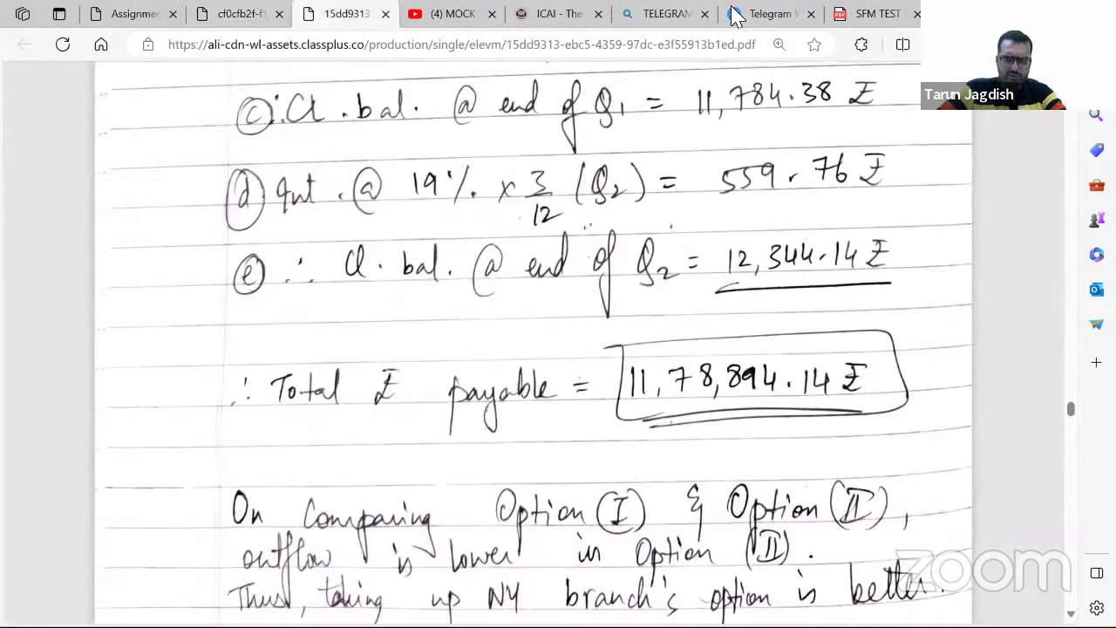
click(885, 13)
scroll(558, 266, down, 5)
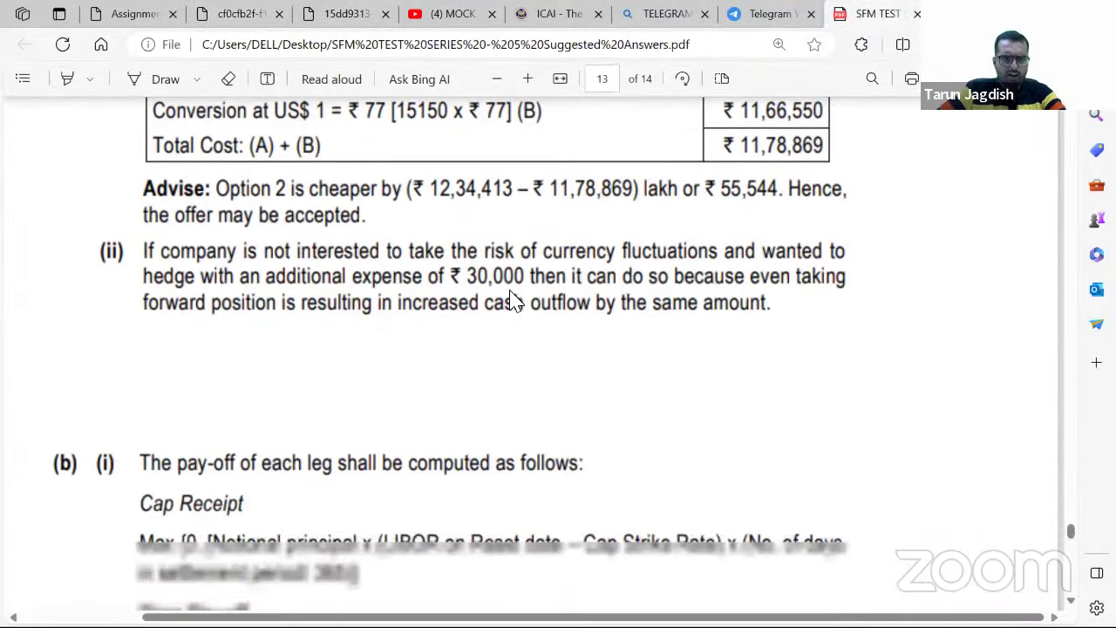
Go back over the Option I and Option II tables and the closing advice in the suggested answers
scroll(561, 272, up, 7)
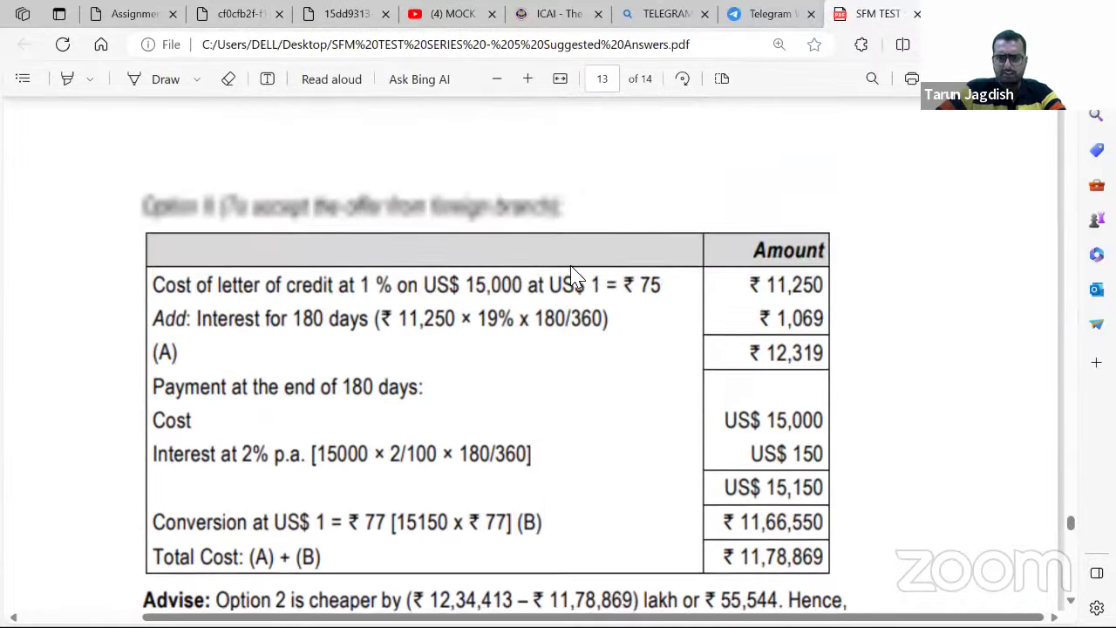
scroll(587, 274, up, 5)
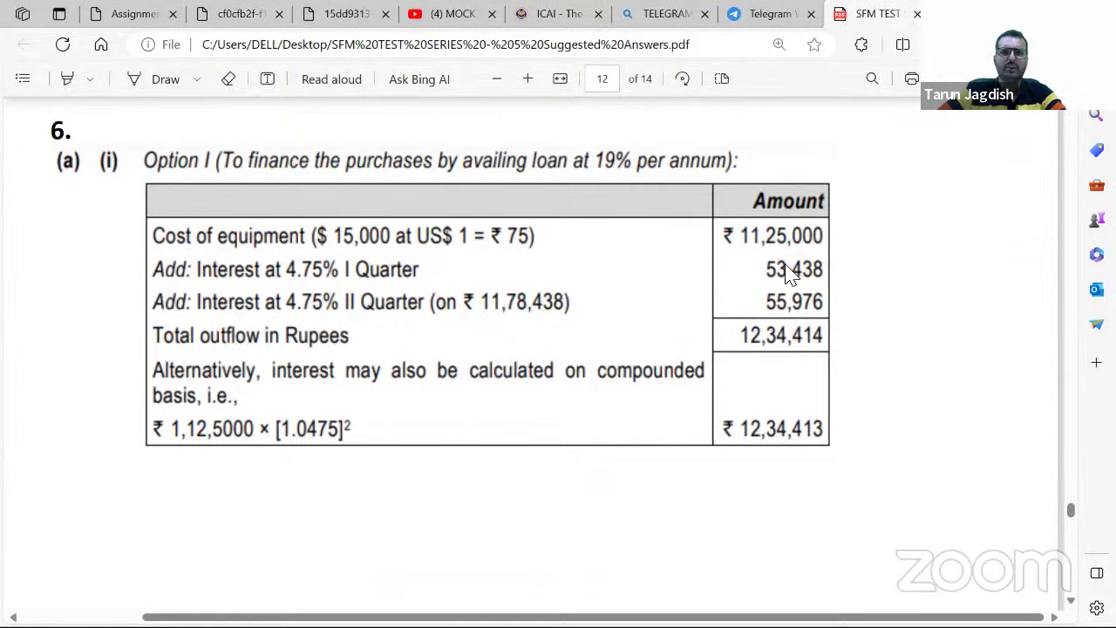
scroll(754, 406, down, 2)
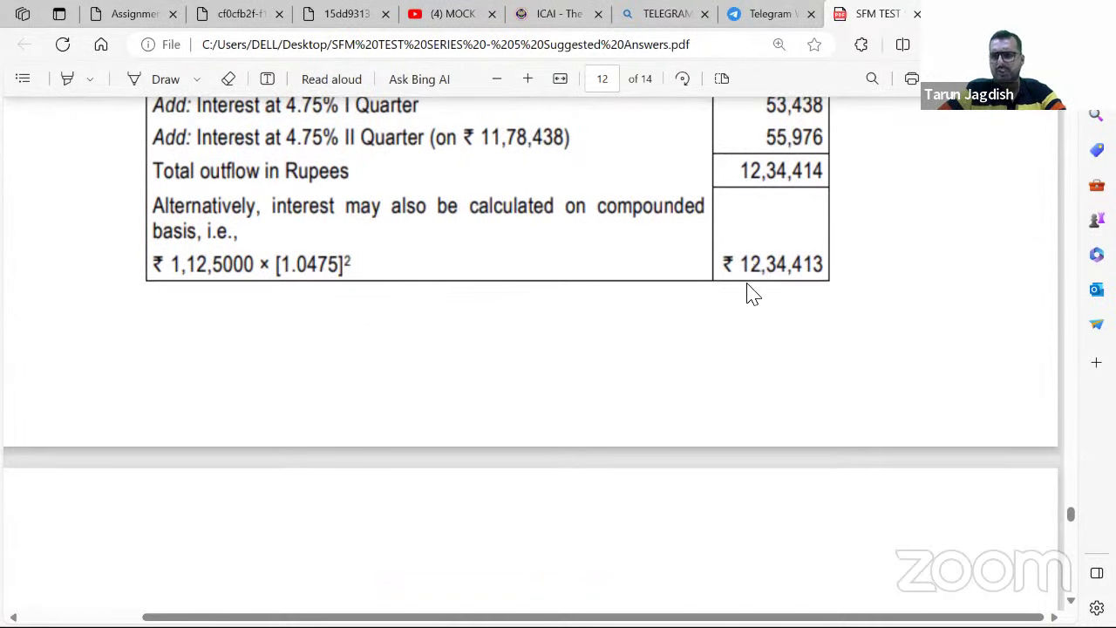
scroll(748, 292, down, 5)
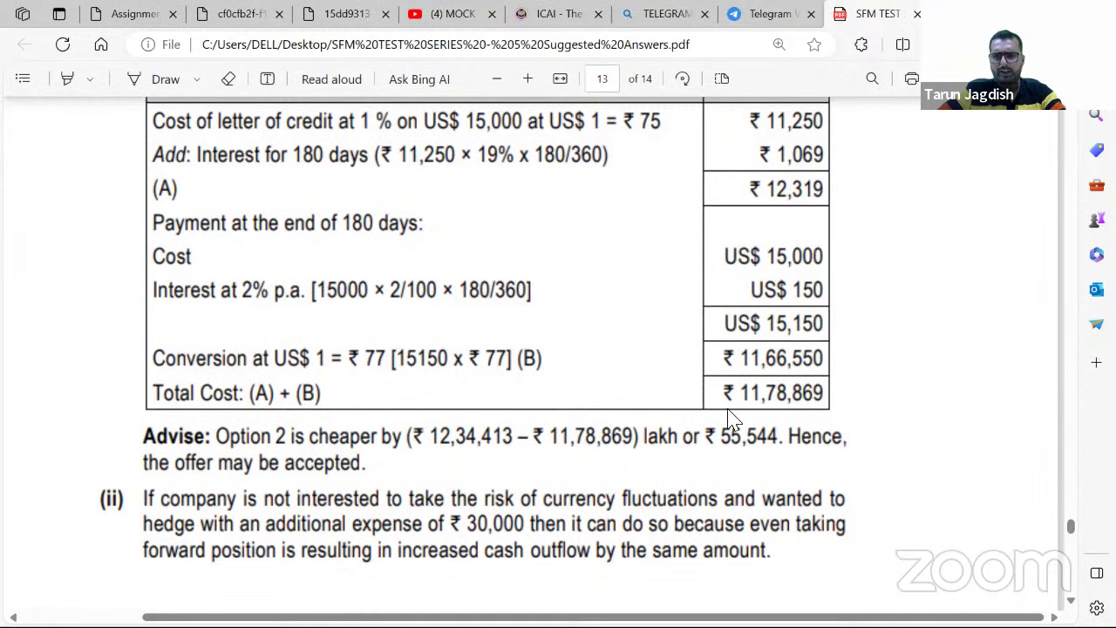
scroll(732, 422, down, 2)
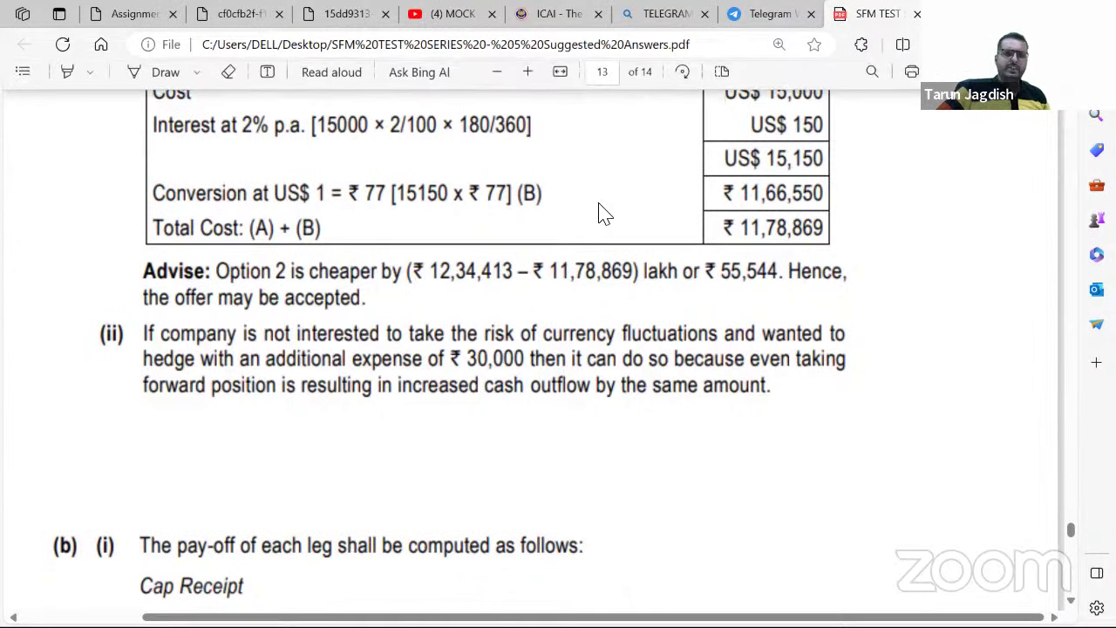
scroll(603, 218, up, 4)
scroll(611, 275, up, 9)
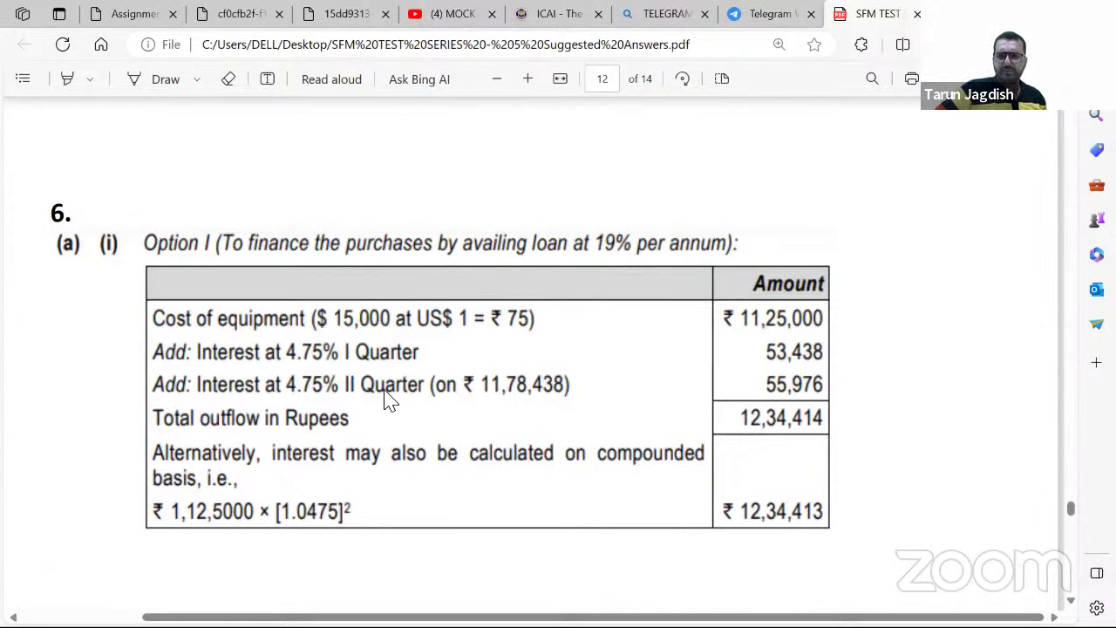
scroll(386, 399, down, 5)
scroll(386, 398, down, 3)
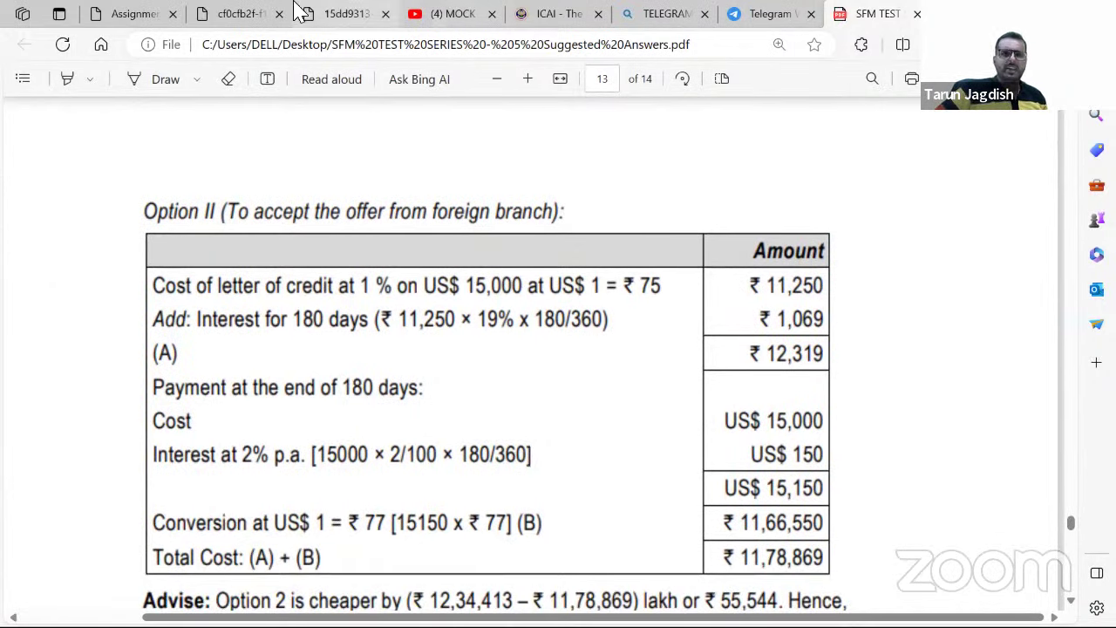
Reread the Question 6(a) wording in the question paper, from the machine import details through the New York branch offer
click(240, 13)
scroll(528, 327, up, 4)
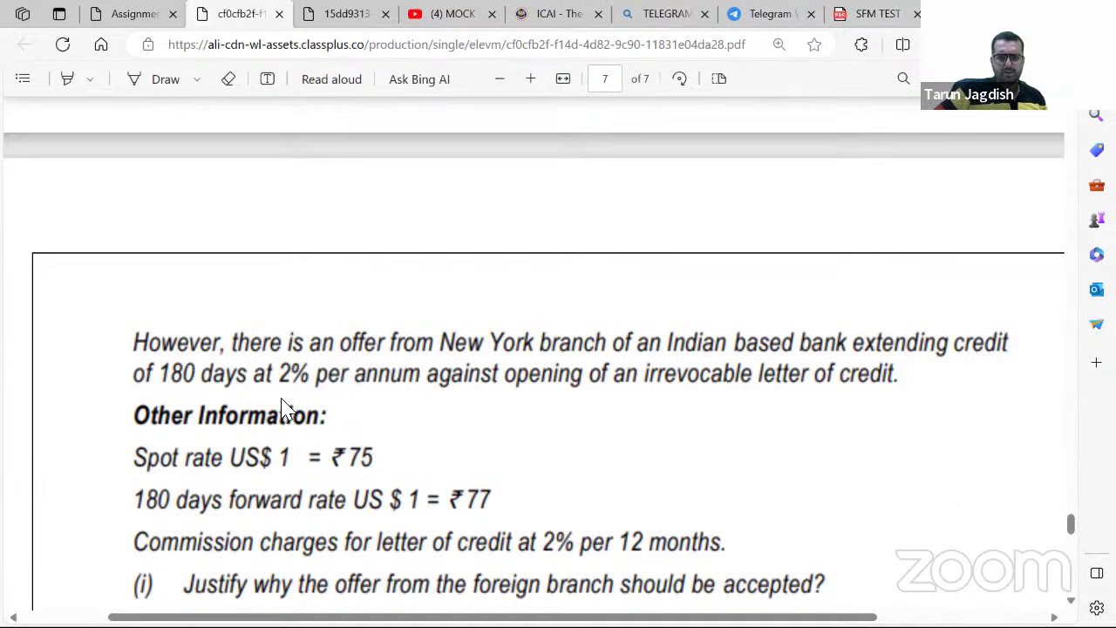
scroll(563, 376, up, 5)
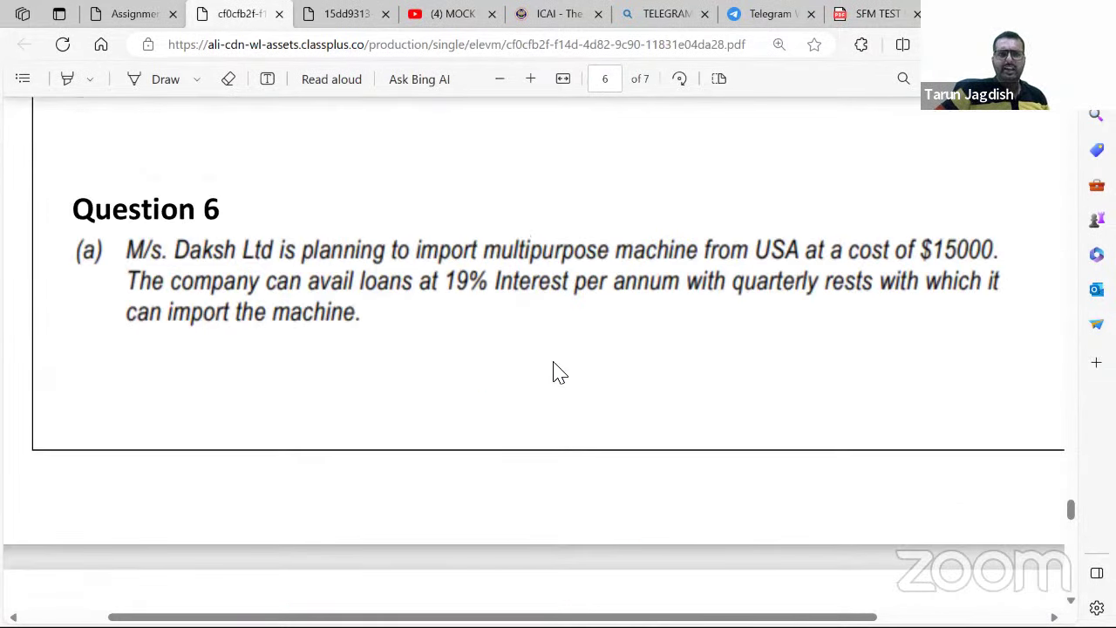
scroll(556, 374, down, 5)
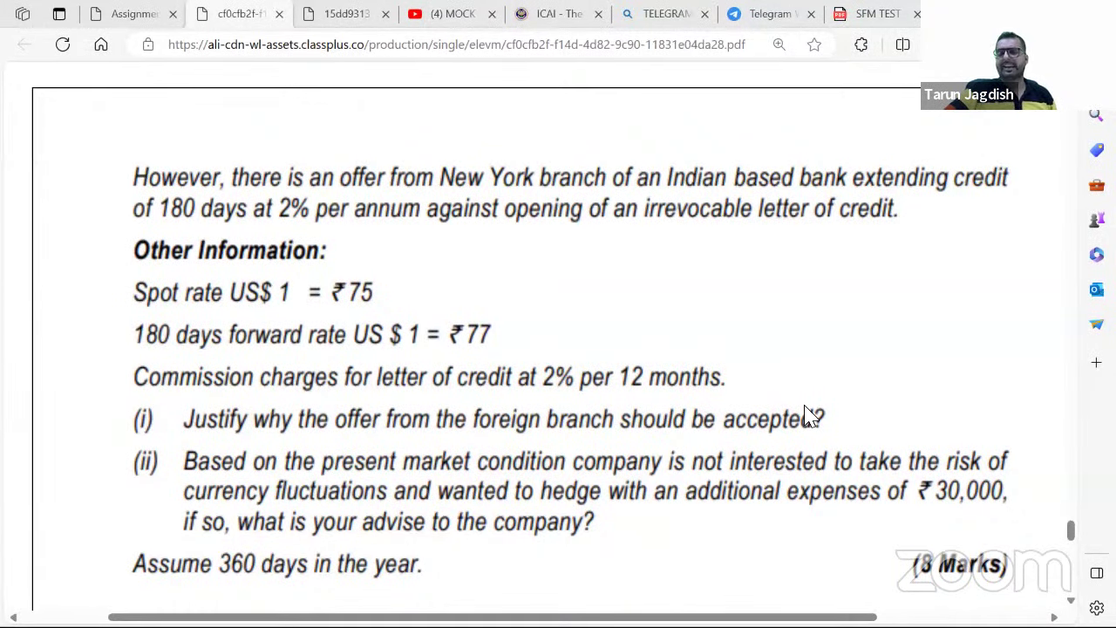
Re-examine the Option II table for accepting the foreign branch's offer in the suggested answers
click(327, 15)
click(879, 12)
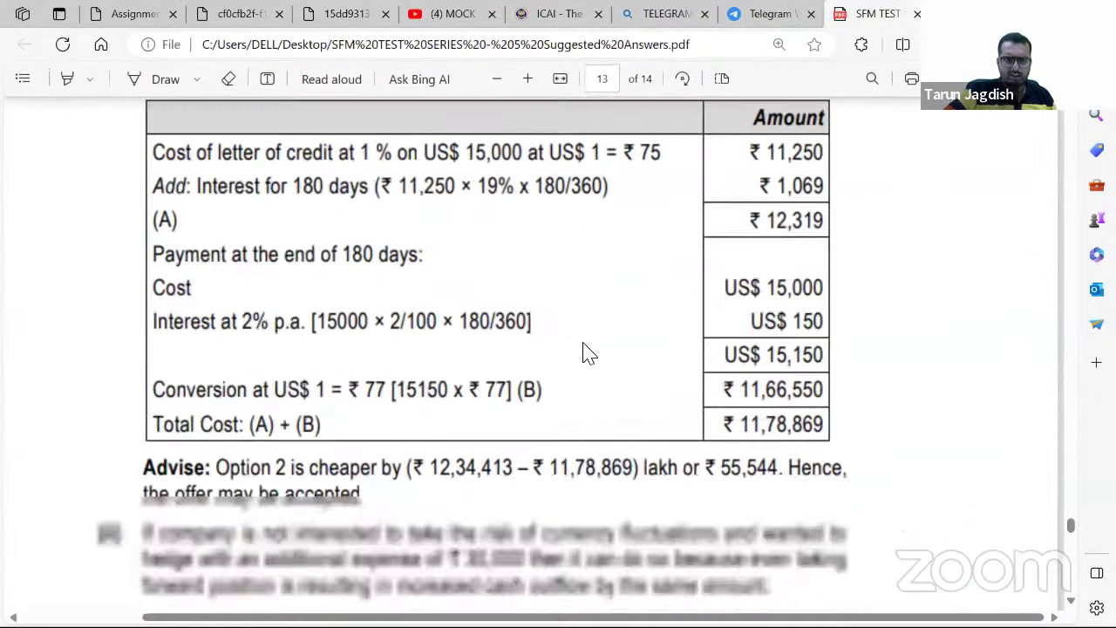
scroll(586, 353, down, 5)
scroll(587, 354, up, 6)
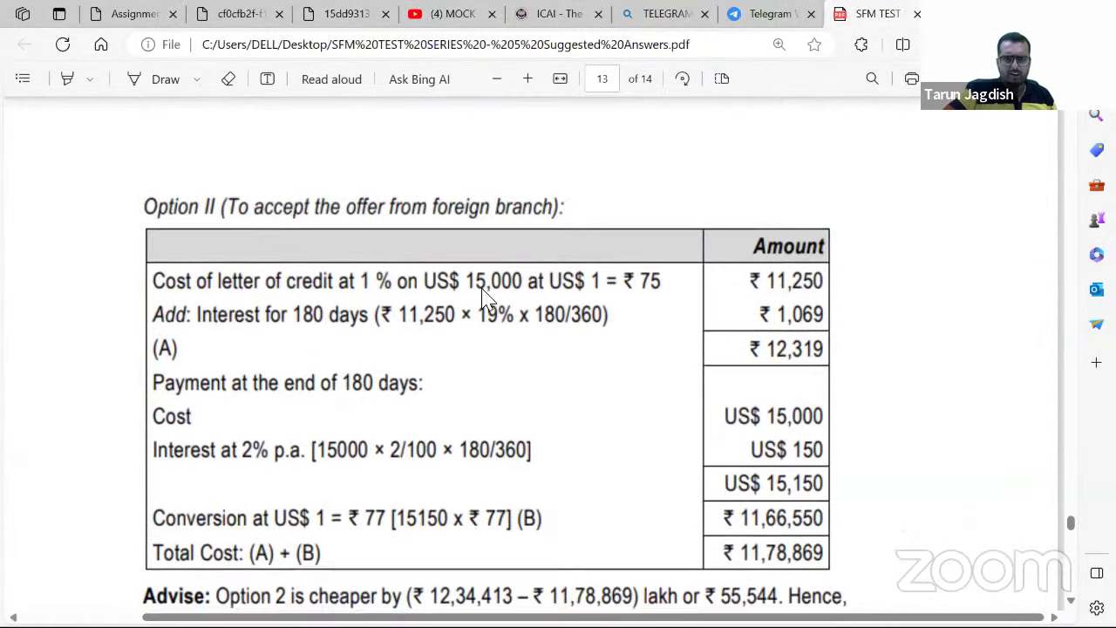
scroll(482, 297, down, 1)
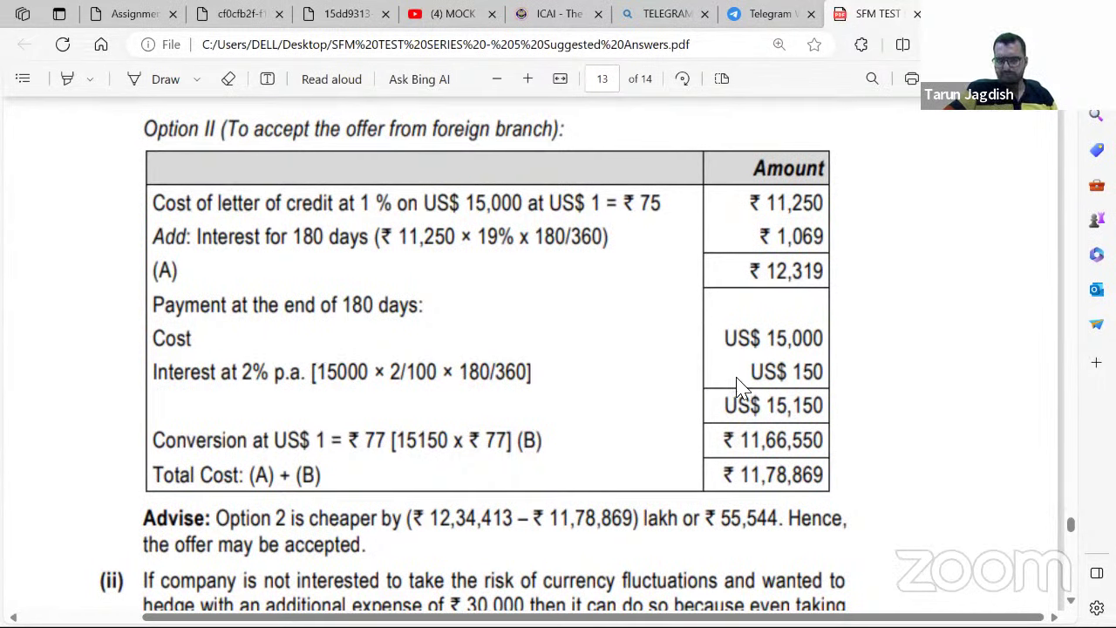
Review part (ii) of Question 6(a) and its handwritten answer in working note 4 on hedging at an additional expense of ₹30,000
click(231, 13)
scroll(345, 209, down, 5)
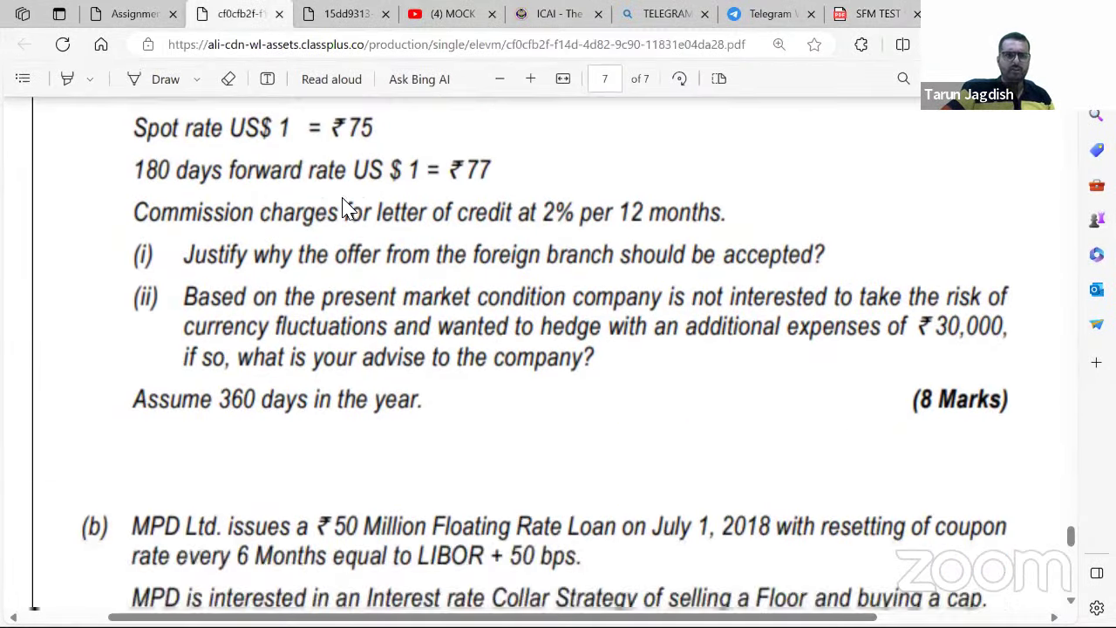
click(340, 13)
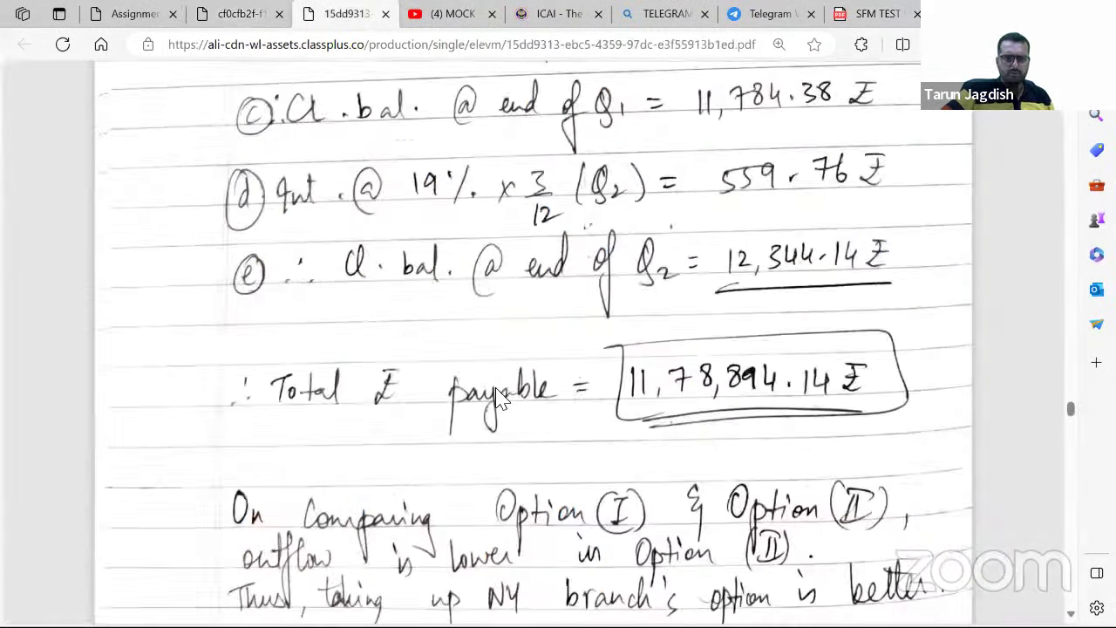
scroll(502, 399, down, 8)
scroll(501, 399, up, 1)
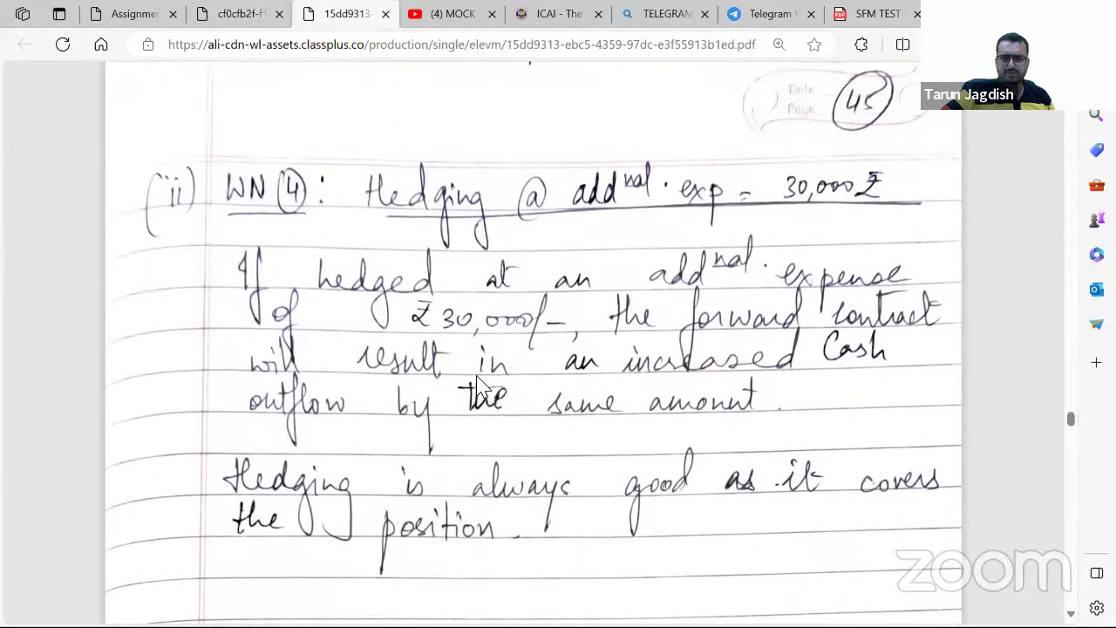
scroll(478, 383, down, 2)
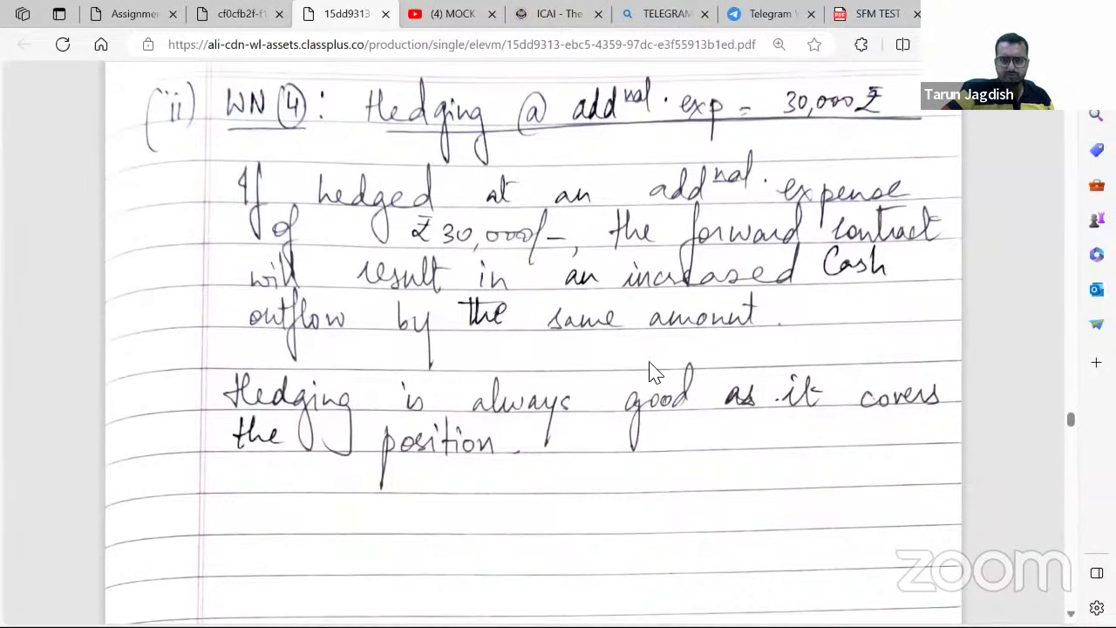
scroll(610, 387, down, 2)
scroll(569, 371, up, 2)
scroll(569, 370, down, 12)
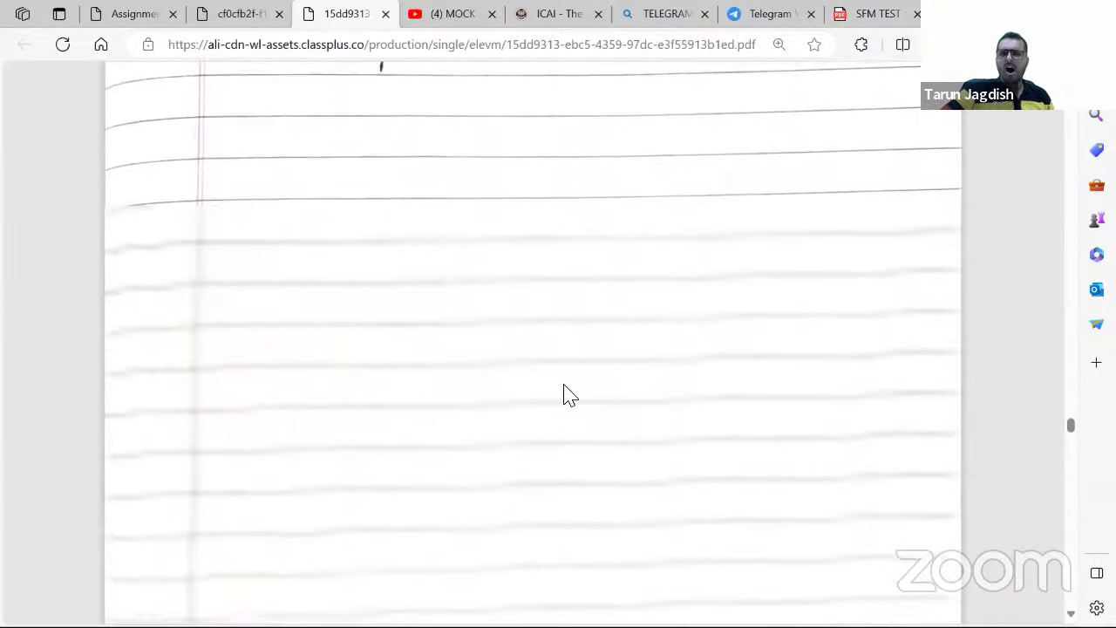
scroll(562, 384, down, 5)
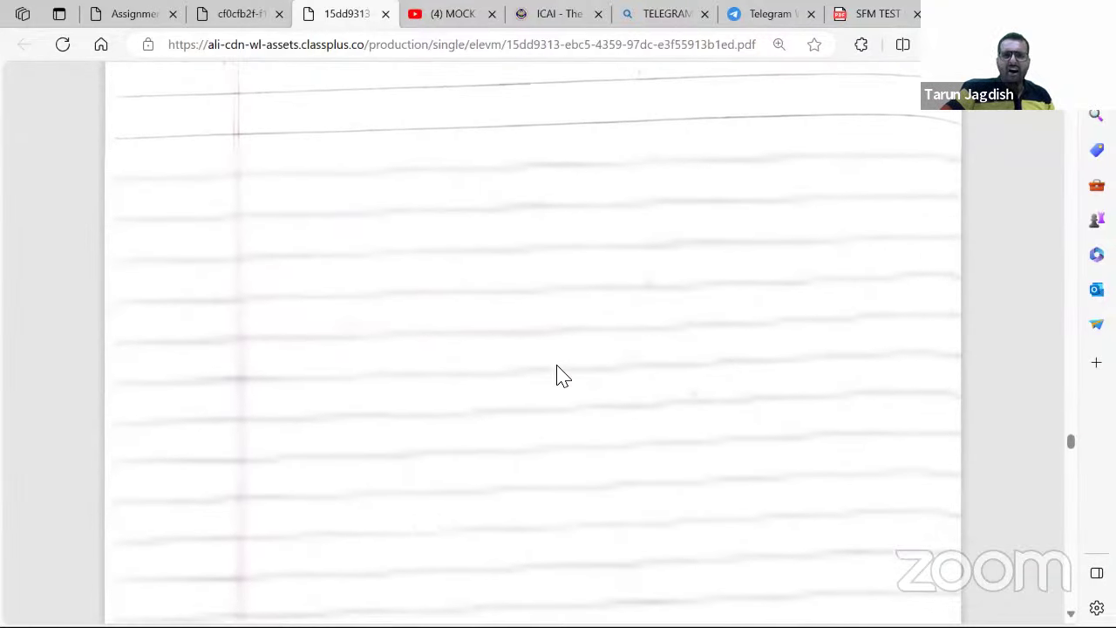
Look through Question 6(b) on the interest rate collar and Question 6(c) on swaptions or tracking error
click(213, 11)
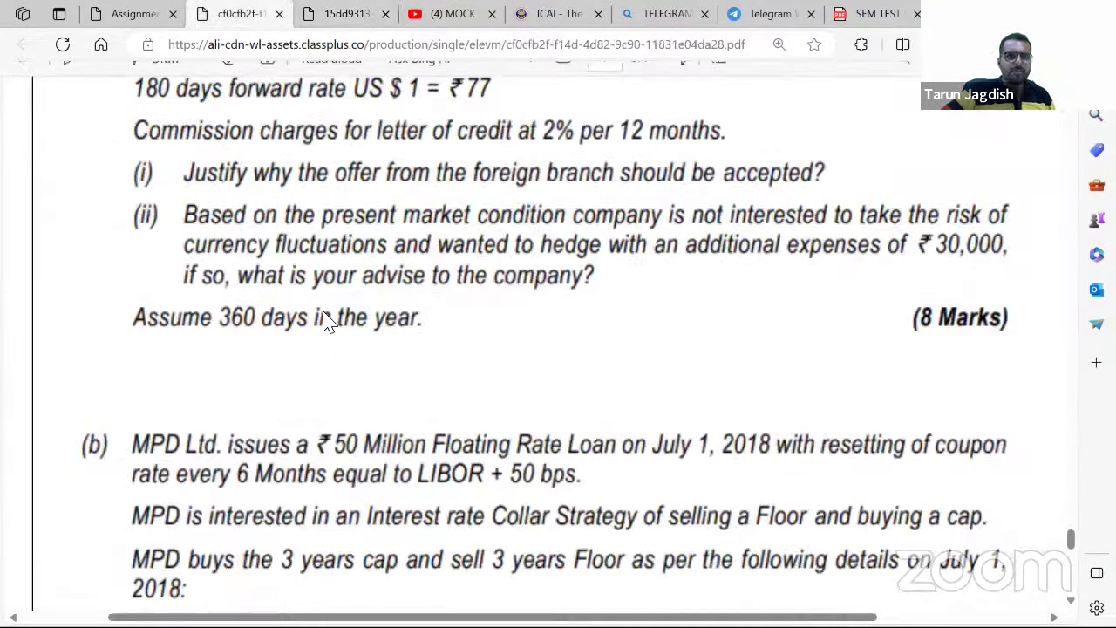
scroll(340, 340, down, 5)
scroll(340, 342, down, 5)
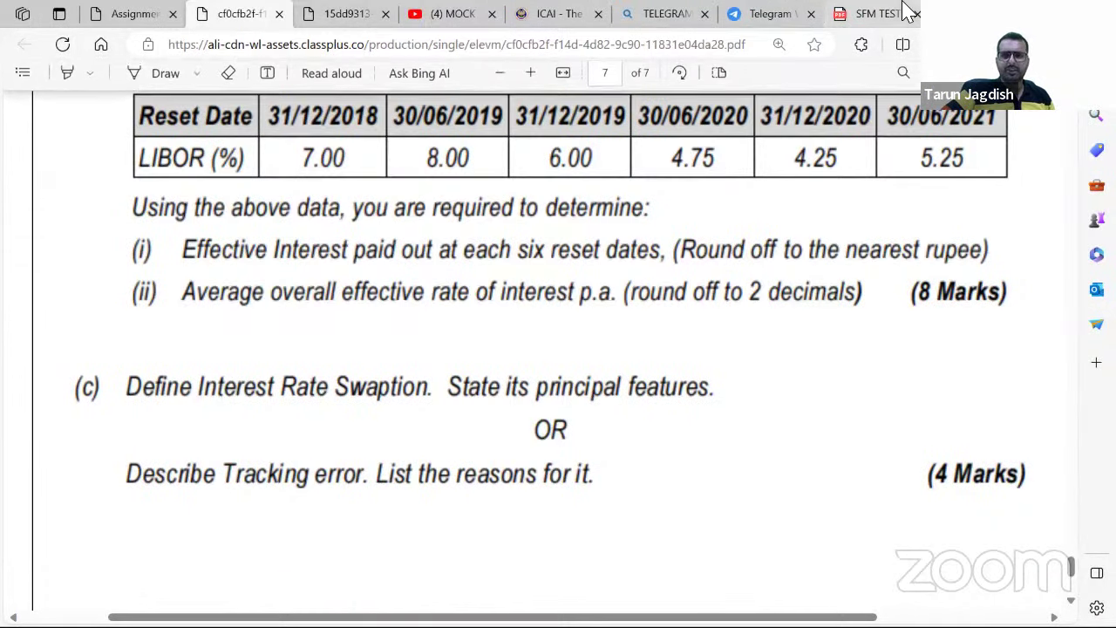
Examine the suggested answer to 6(c), covering the interest rate swaption definition, the contract types and the principal features
click(872, 13)
scroll(619, 304, down, 15)
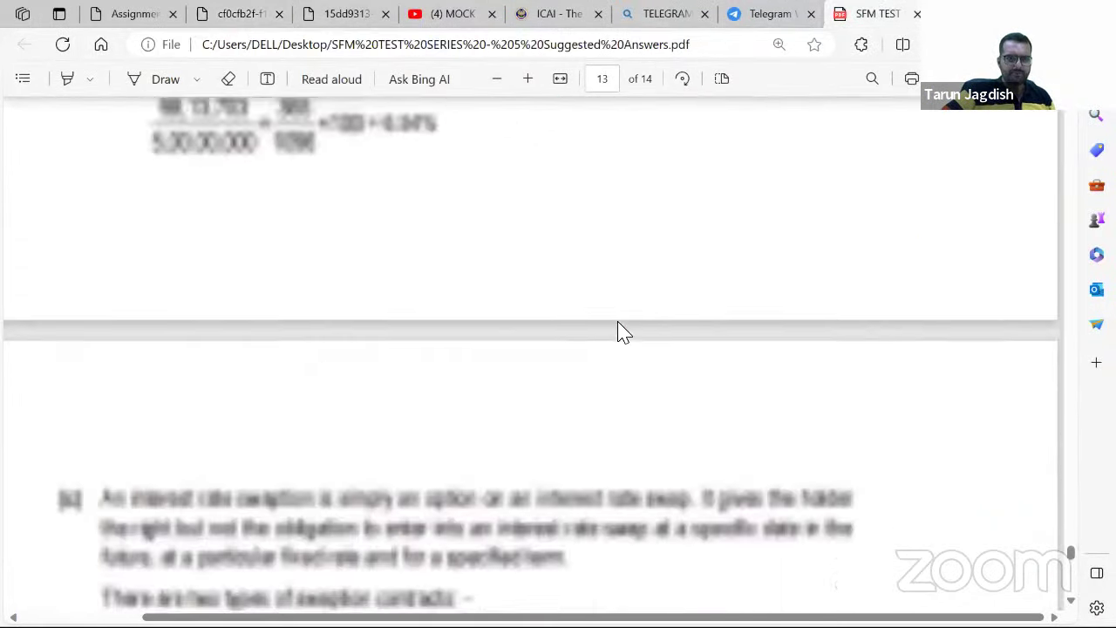
scroll(618, 331, up, 3)
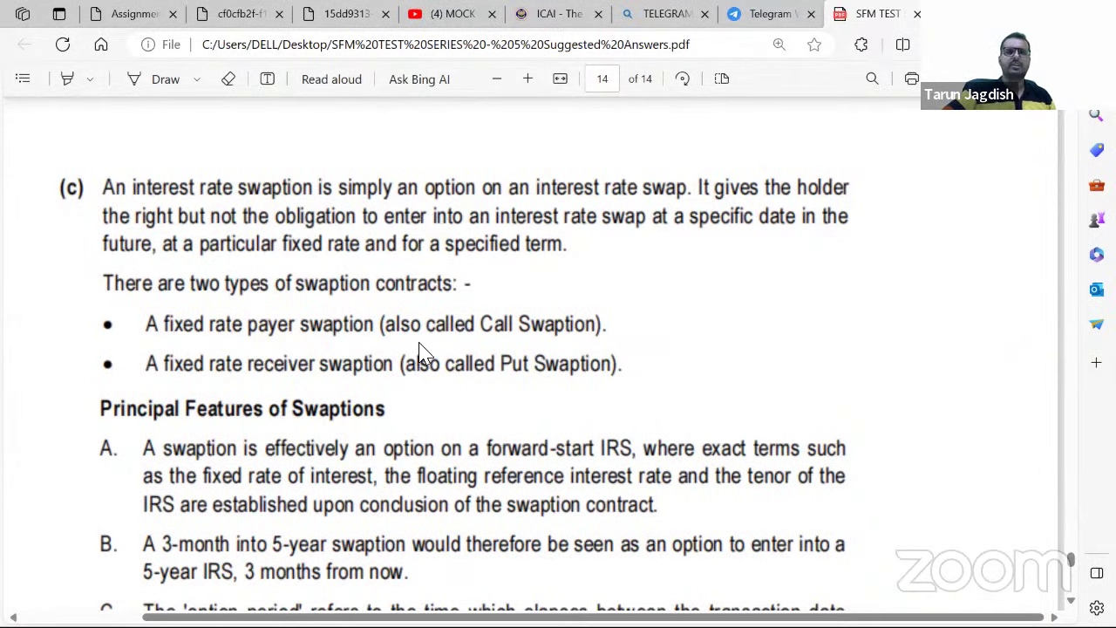
scroll(523, 357, down, 3)
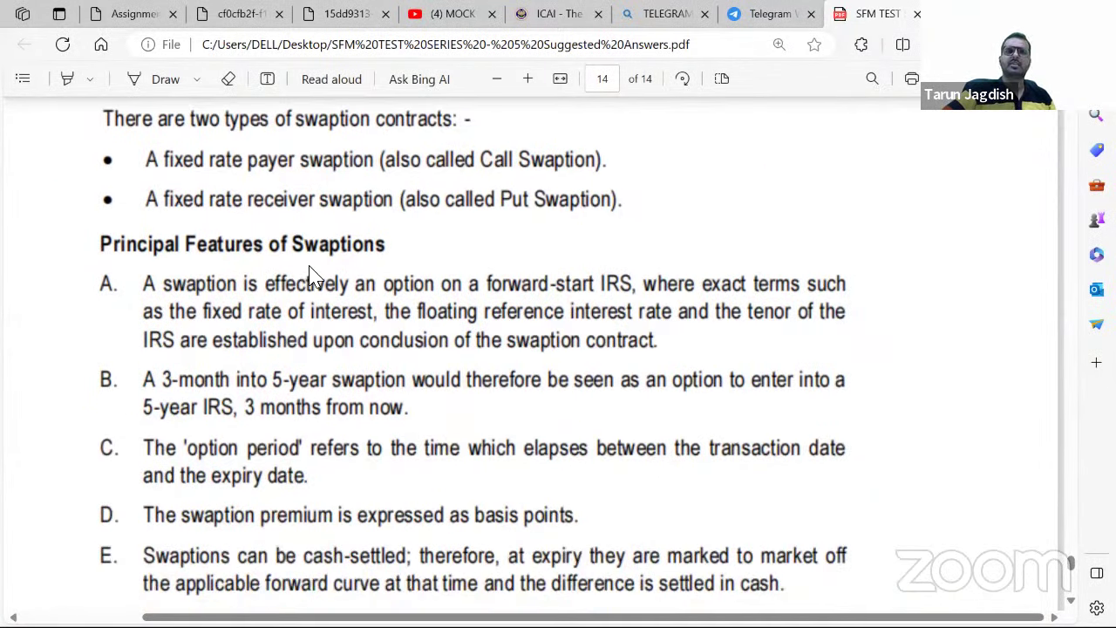
scroll(406, 329, down, 3)
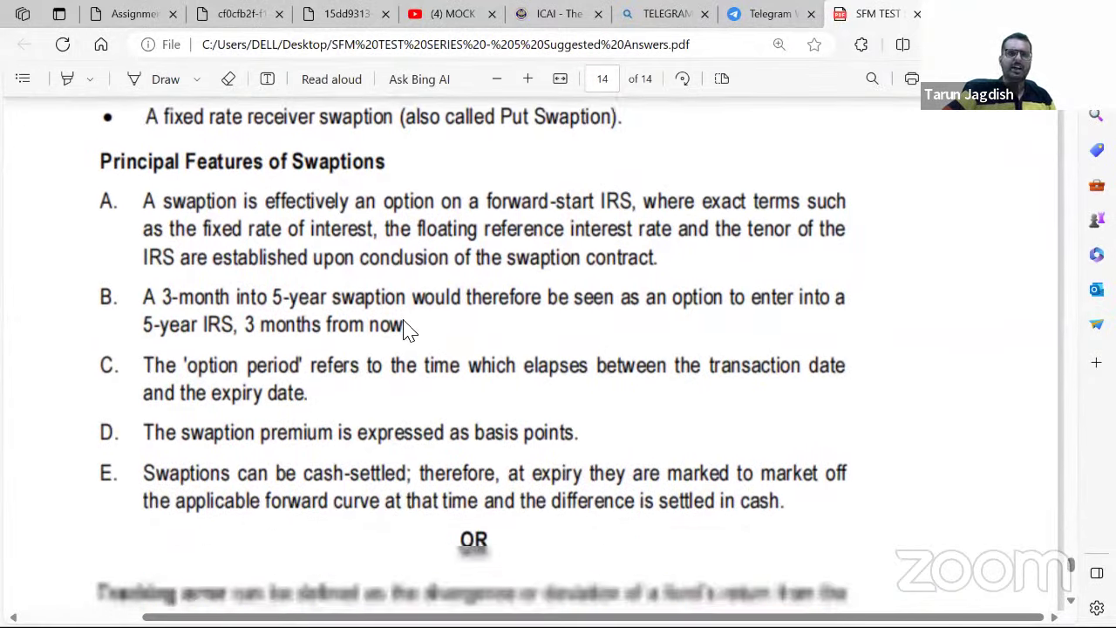
scroll(453, 301, up, 3)
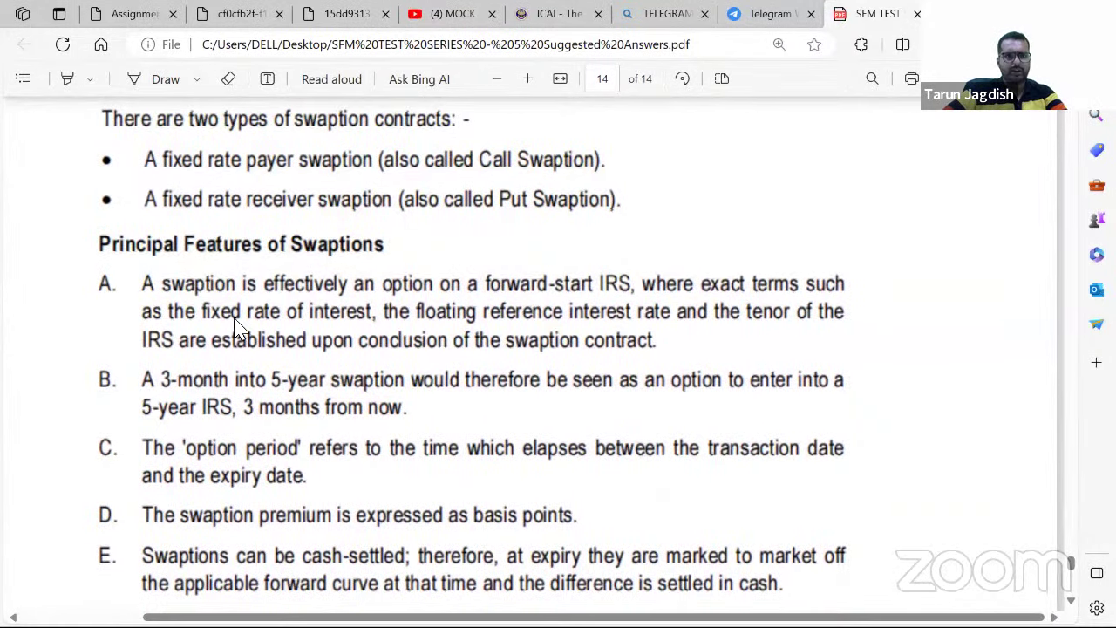
scroll(366, 301, down, 1)
scroll(366, 299, up, 1)
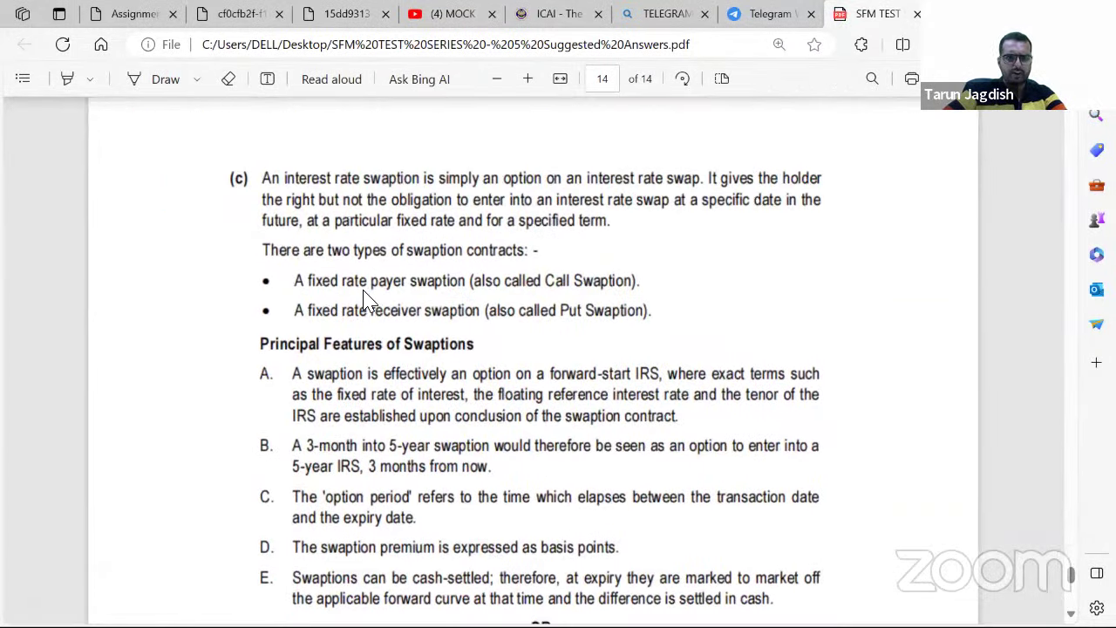
Check Question 6(c) in the question paper and the handwritten solution against the suggested answer on swaptions
scroll(366, 299, down, 1)
scroll(366, 299, up, 1)
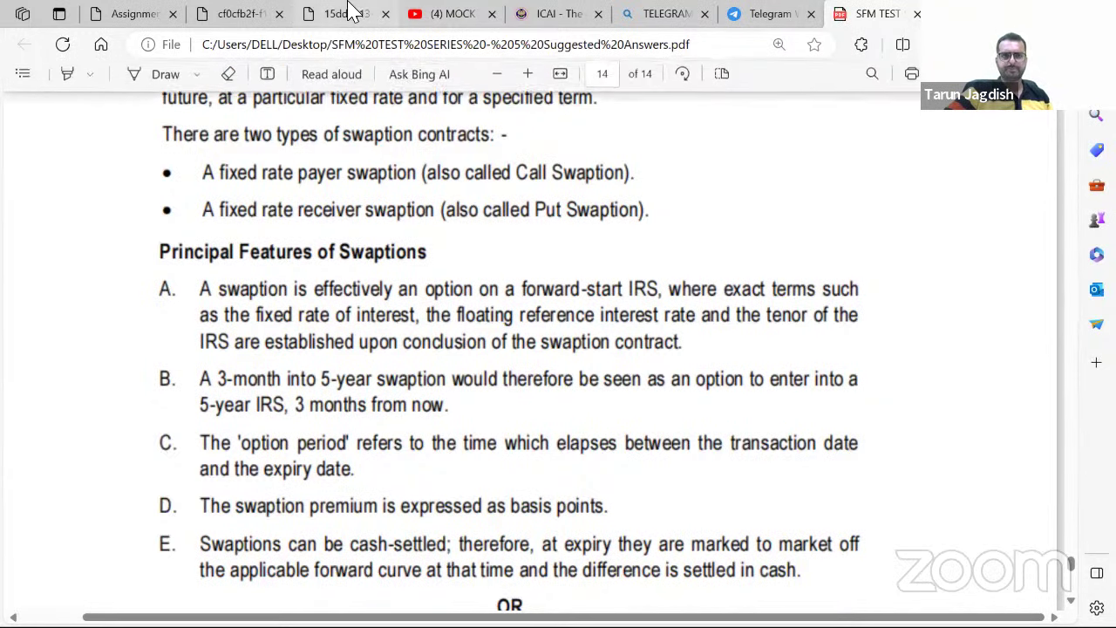
click(349, 13)
click(219, 12)
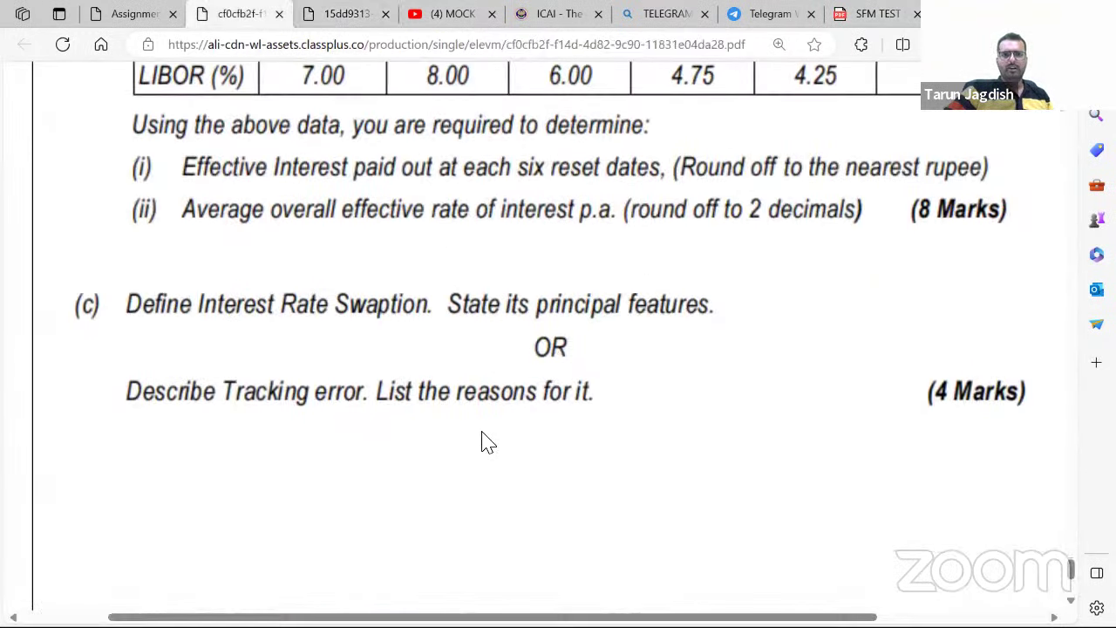
click(370, 13)
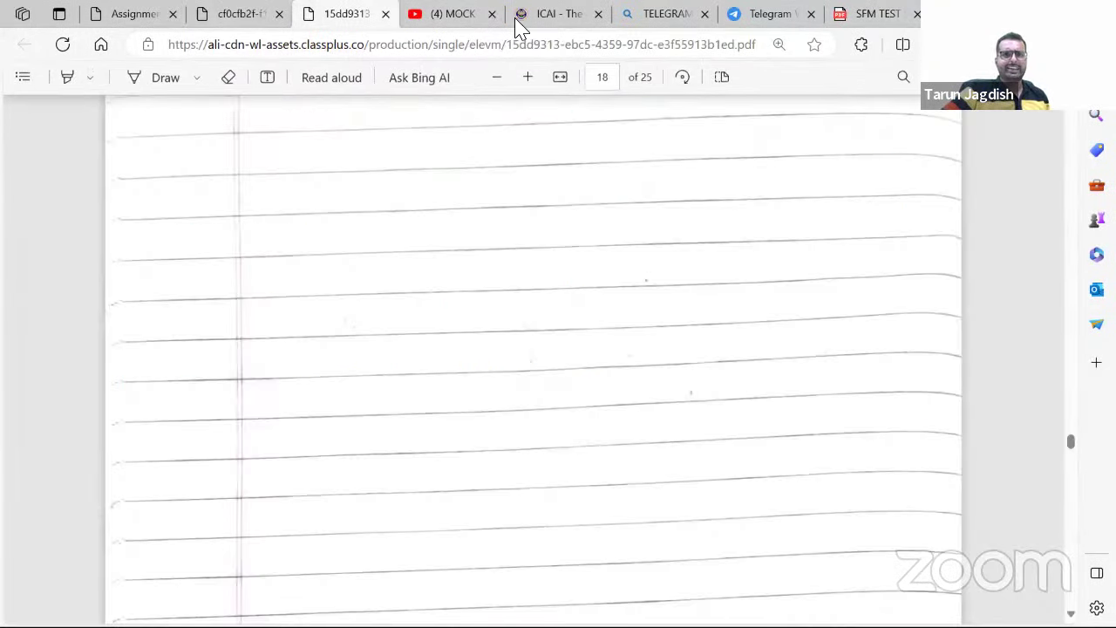
Read the alternative answer to 6(c) in the suggested answers, covering the definition of tracking error and its reasons
click(867, 12)
scroll(538, 312, down, 1)
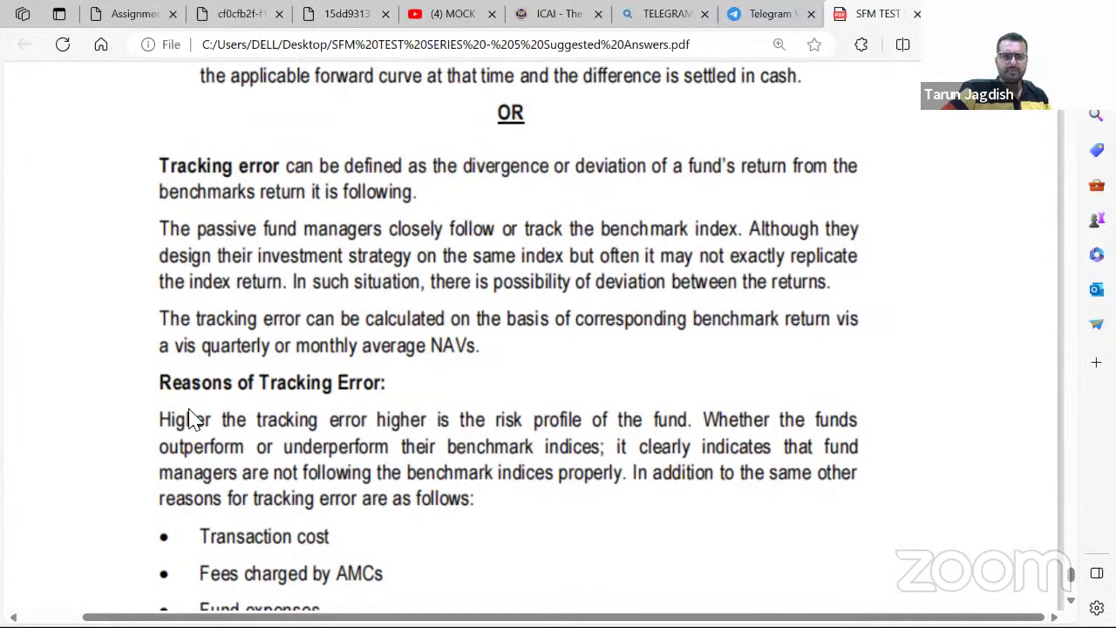
scroll(300, 321, down, 1)
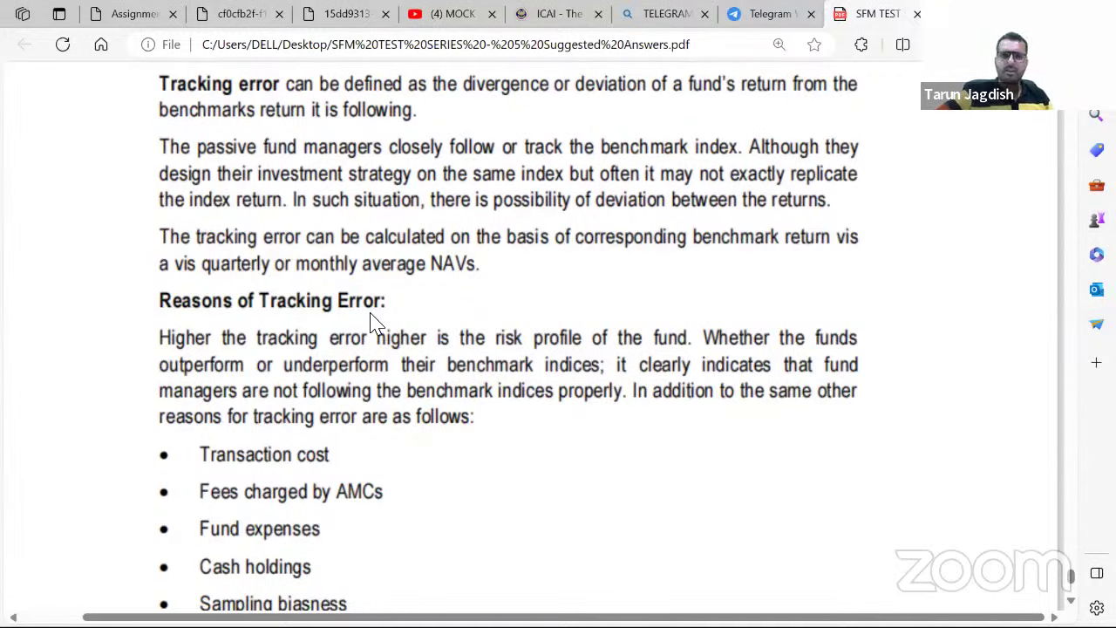
scroll(393, 343, down, 3)
scroll(394, 342, up, 3)
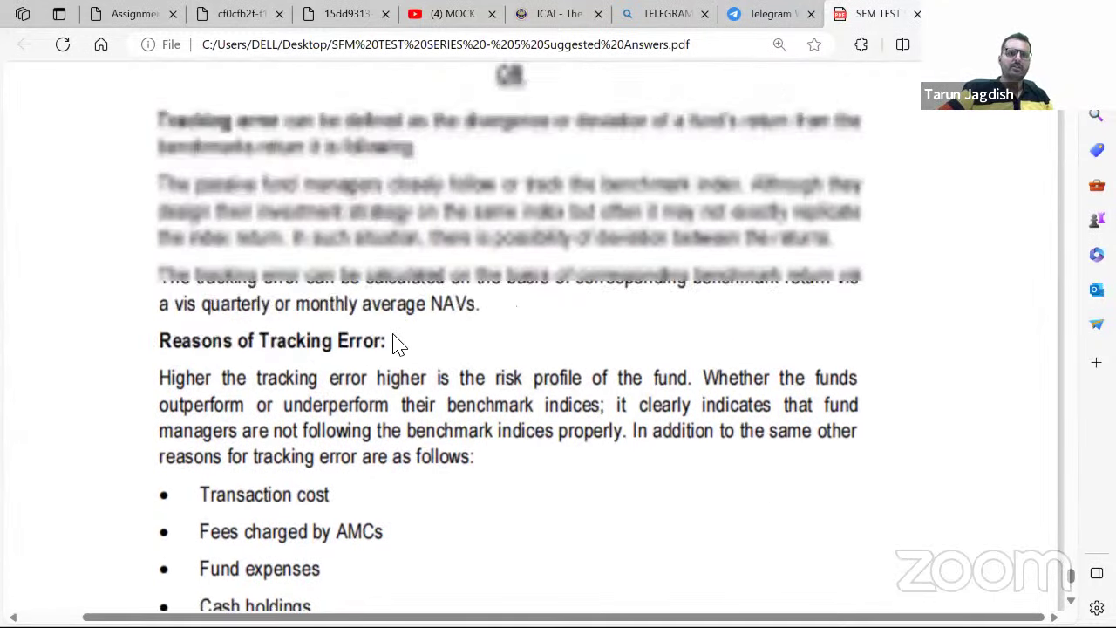
Return to Question 6(b) in the question paper and search the handwritten solution's pages for its answer
click(231, 14)
scroll(351, 319, up, 3)
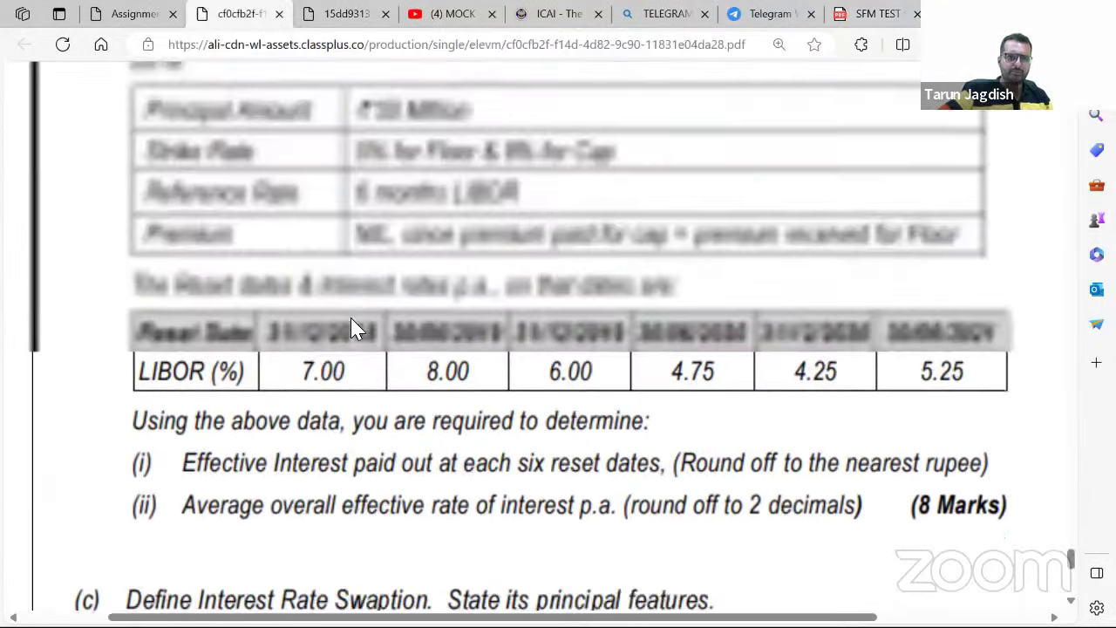
scroll(353, 327, up, 5)
scroll(357, 221, down, 4)
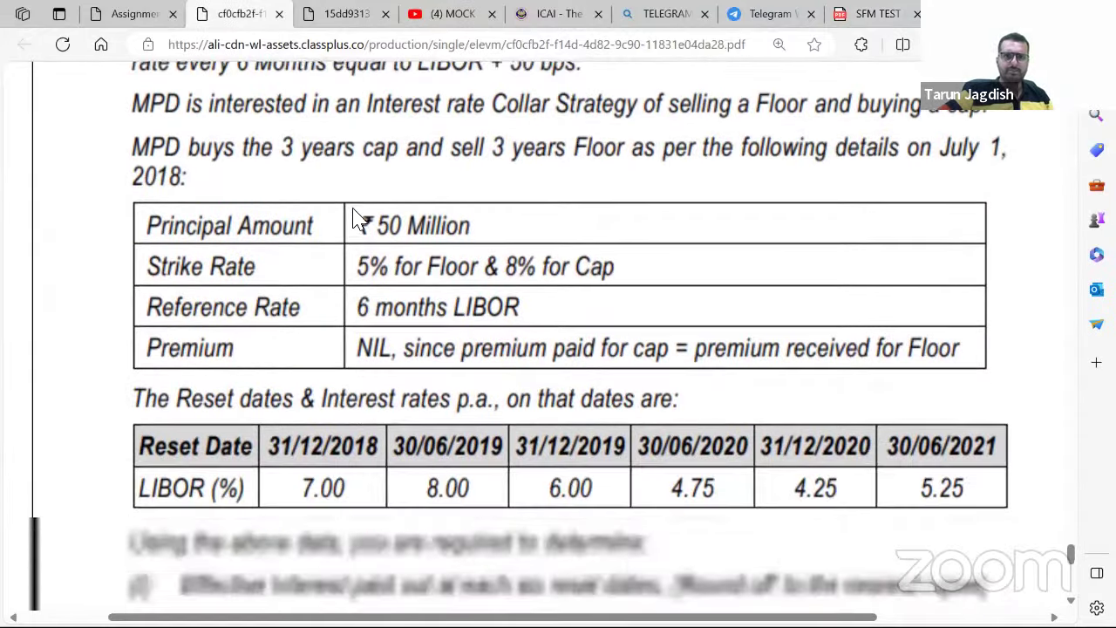
click(347, 14)
scroll(423, 311, up, 5)
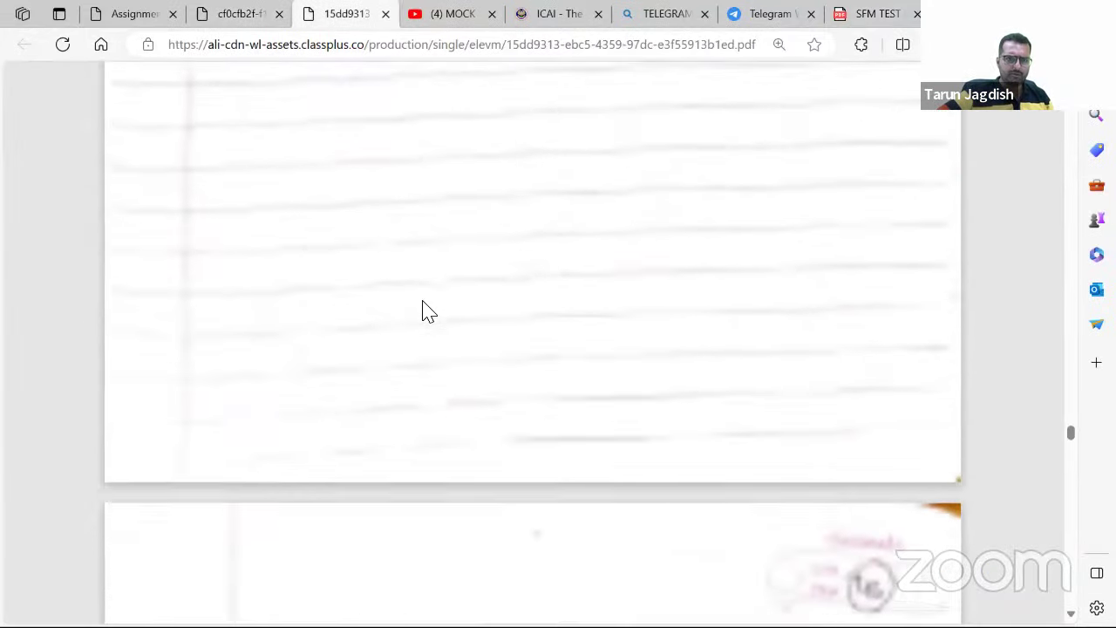
scroll(423, 312, up, 5)
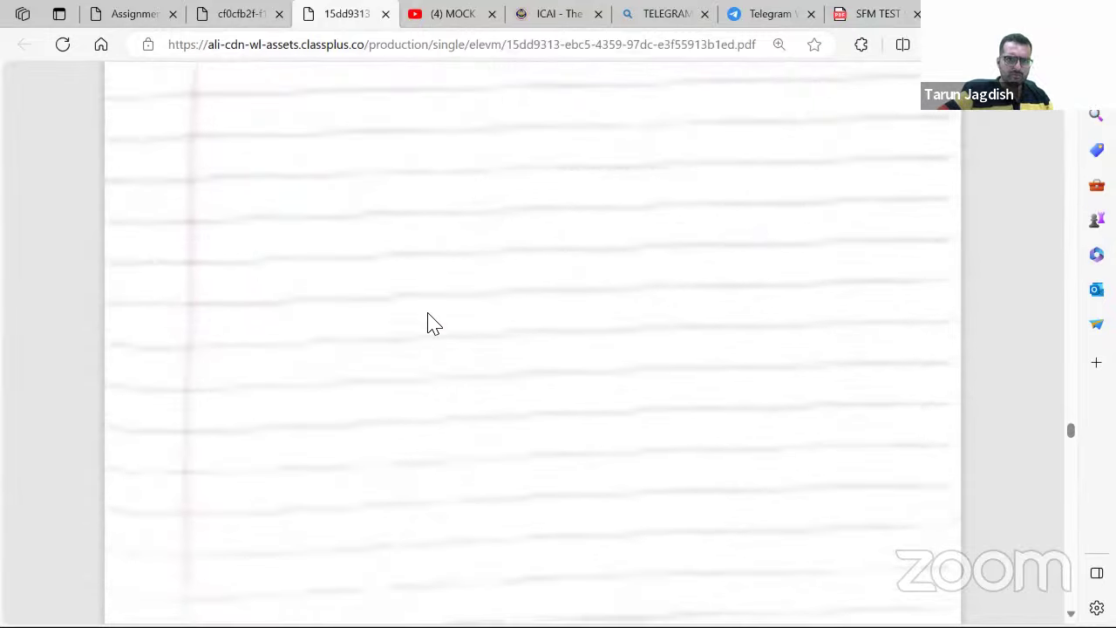
scroll(427, 314, down, 6)
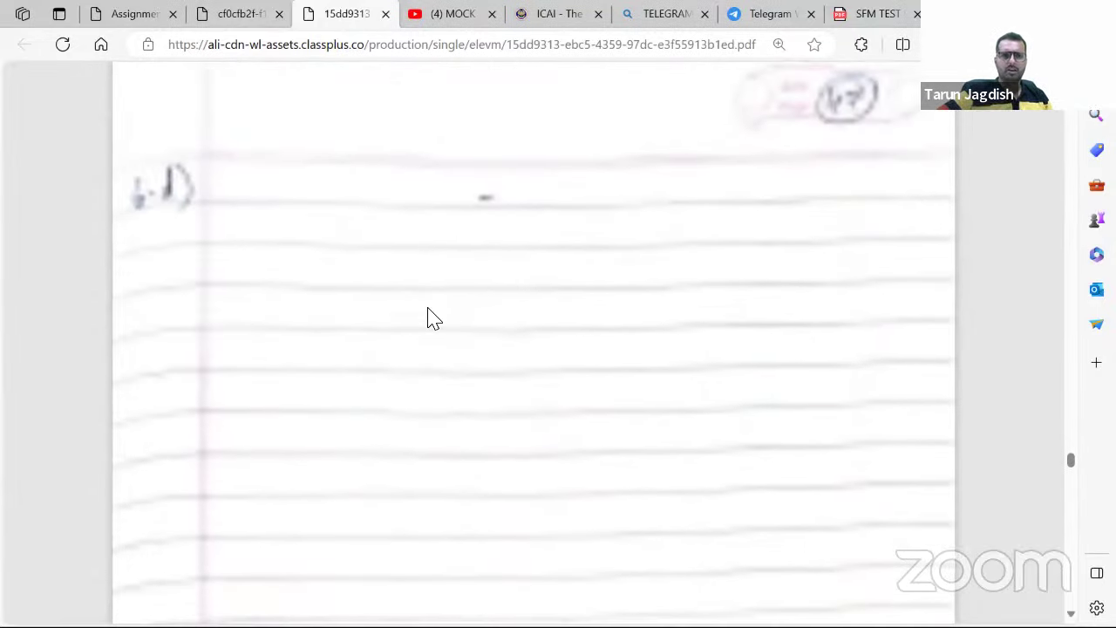
scroll(428, 317, down, 4)
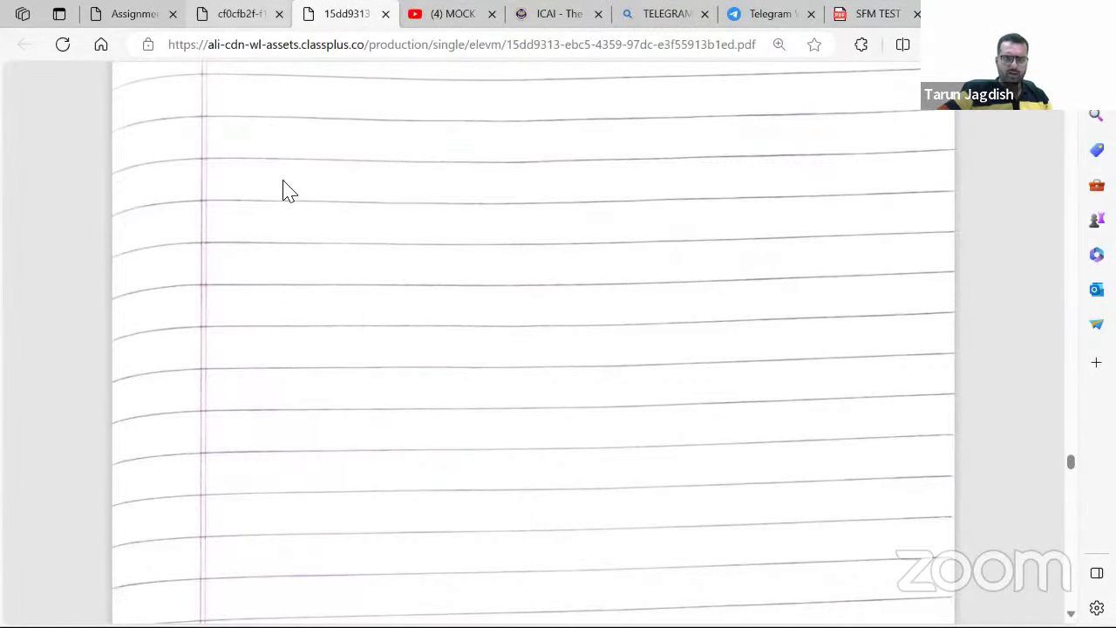
Read Question 6(b) in the question paper, covering MPD Ltd.'s floating rate loan, collar details, LIBOR reset dates and both requirements
key(ctrl+shift+Tab)
scroll(406, 345, up, 3)
scroll(396, 322, down, 1)
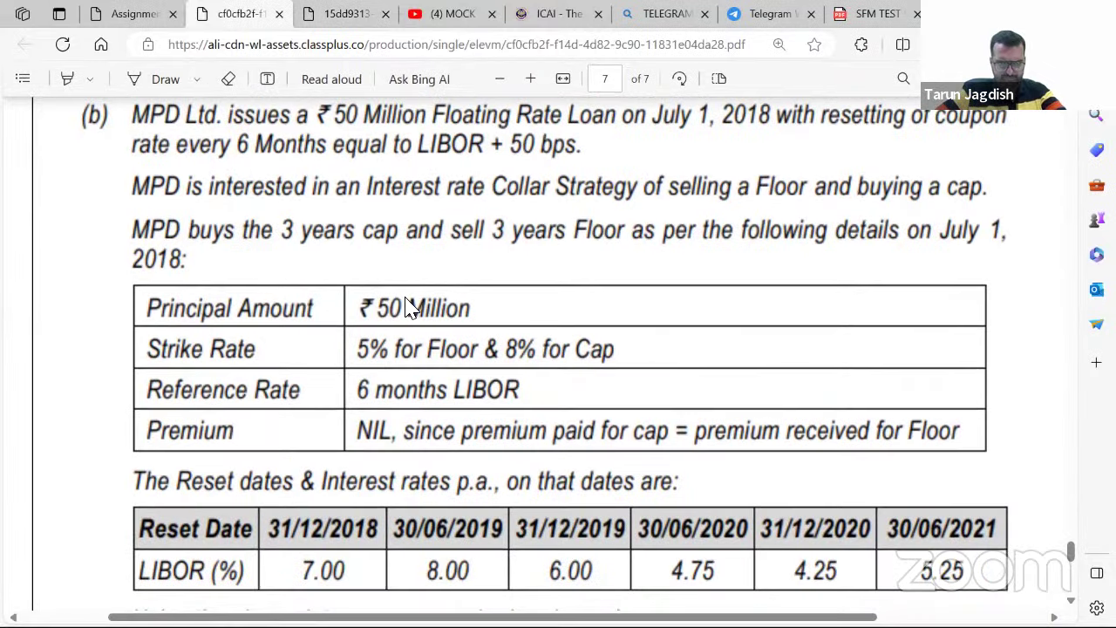
scroll(410, 308, down, 1)
scroll(439, 323, down, 1)
scroll(439, 324, up, 1)
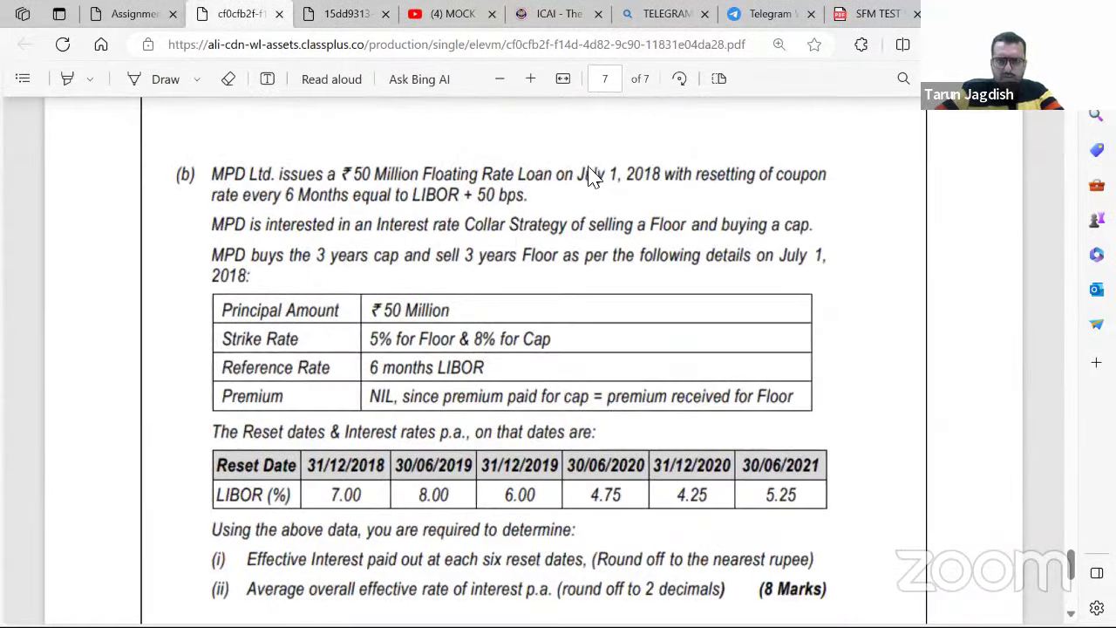
scroll(436, 440, down, 3)
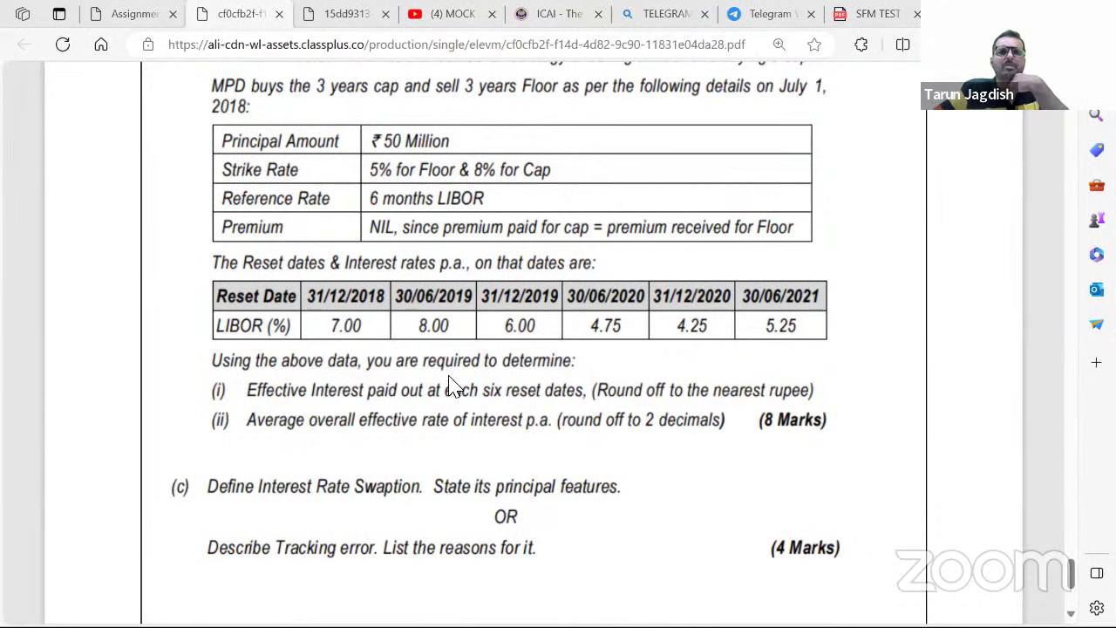
scroll(454, 381, up, 2)
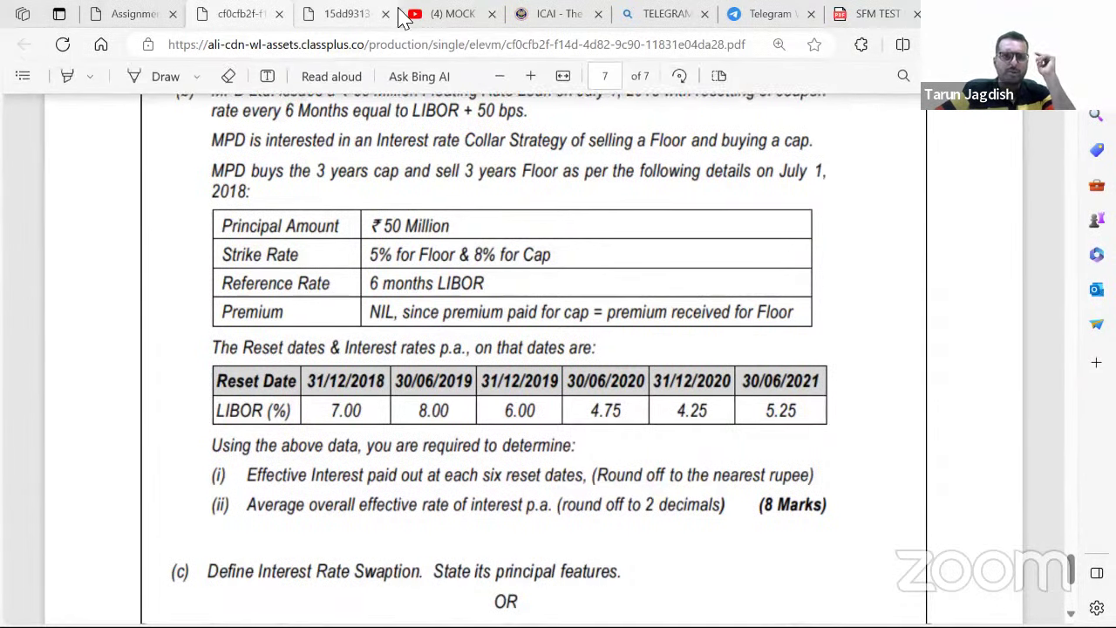
Compare the effective interest statement for 6(b) in the suggested answers with the loan terms and LIBOR rates in the question
click(863, 11)
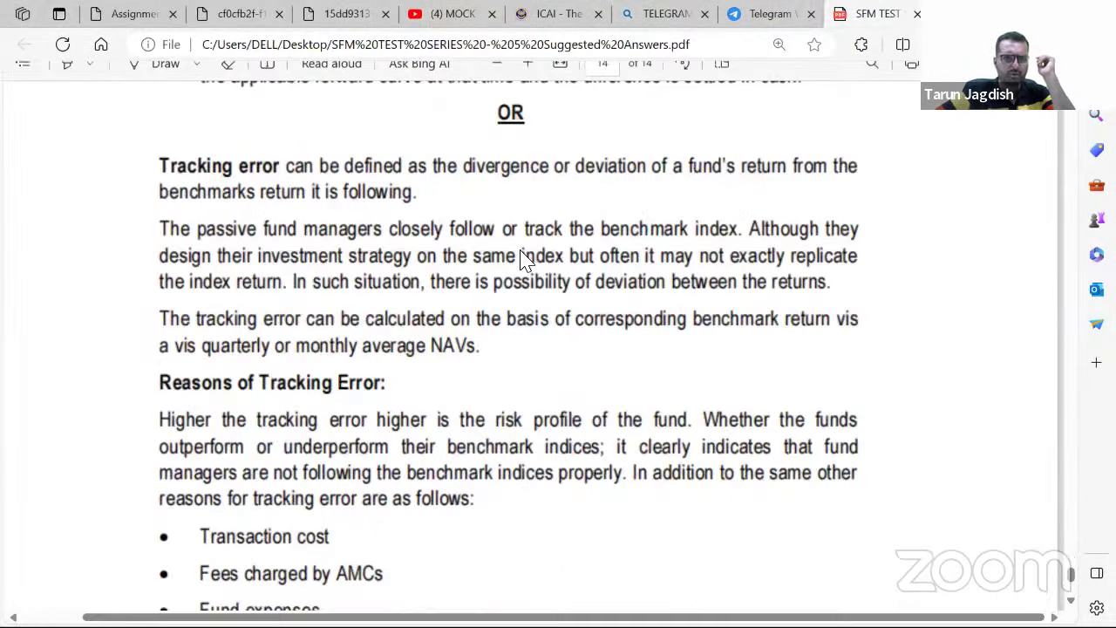
scroll(523, 262, up, 10)
scroll(528, 276, up, 10)
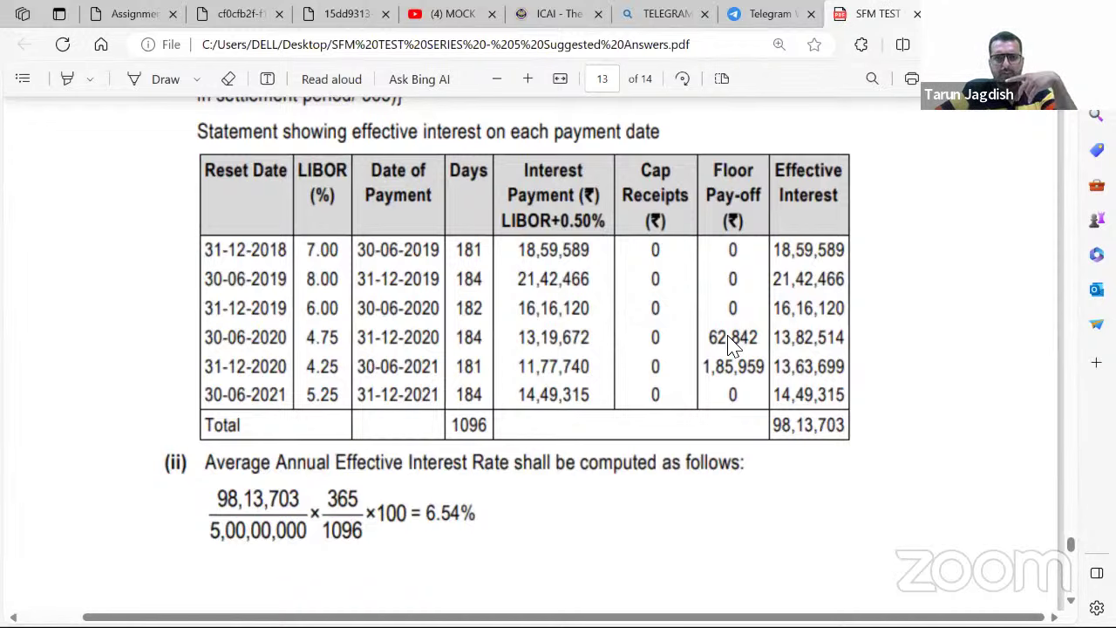
click(232, 14)
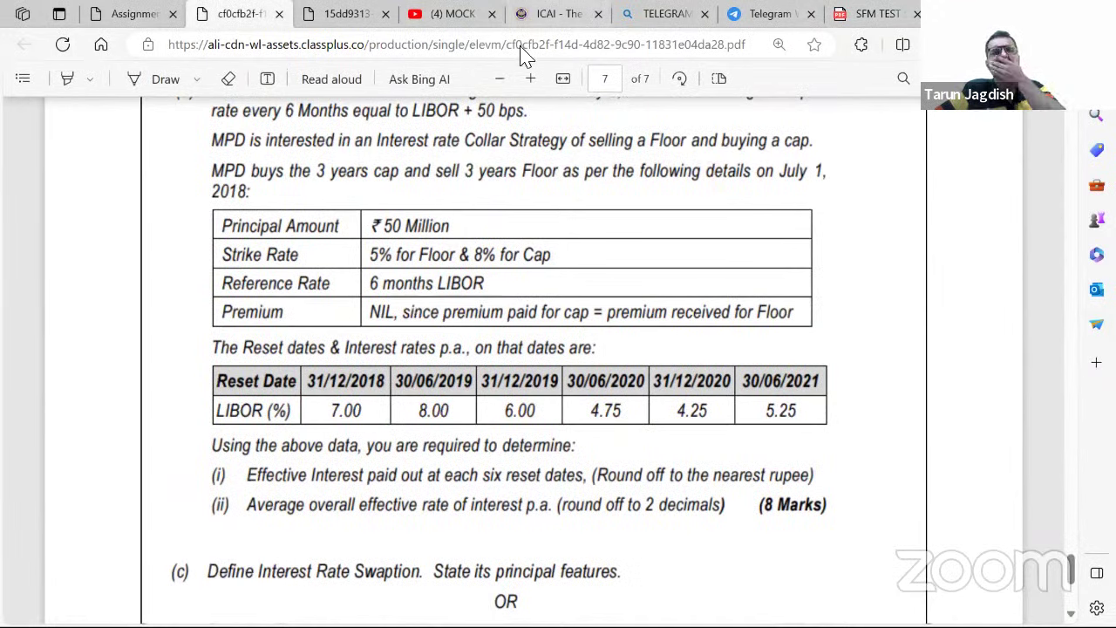
click(865, 13)
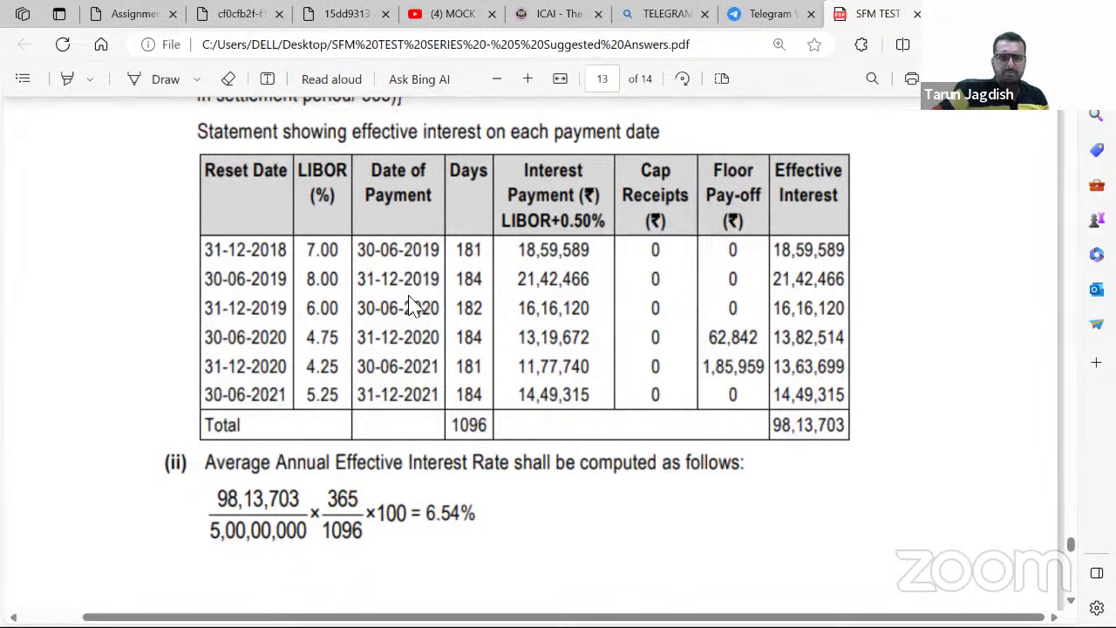
click(234, 14)
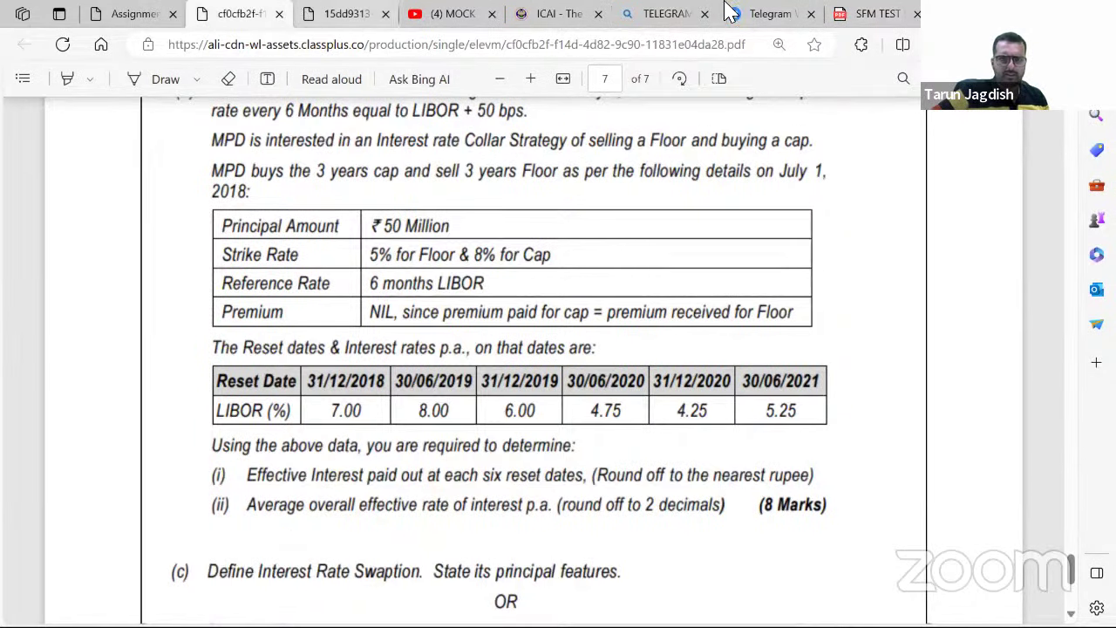
click(876, 14)
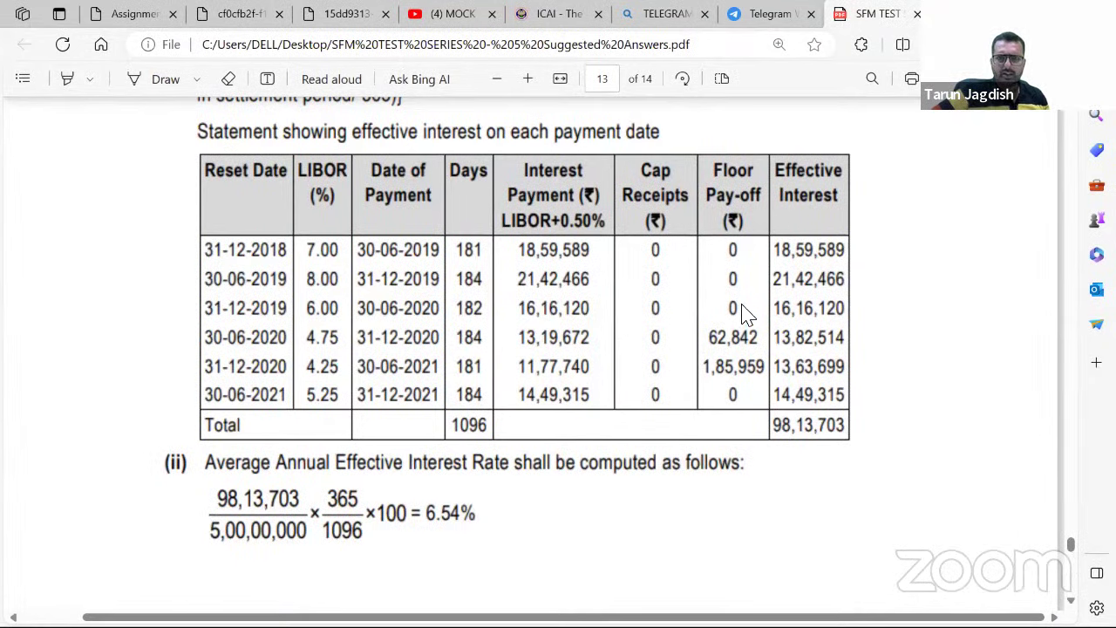
Examine the floor pay-off formula, the interest payment columns and the average annual effective interest rate computation for 6(b)
scroll(593, 287, up, 3)
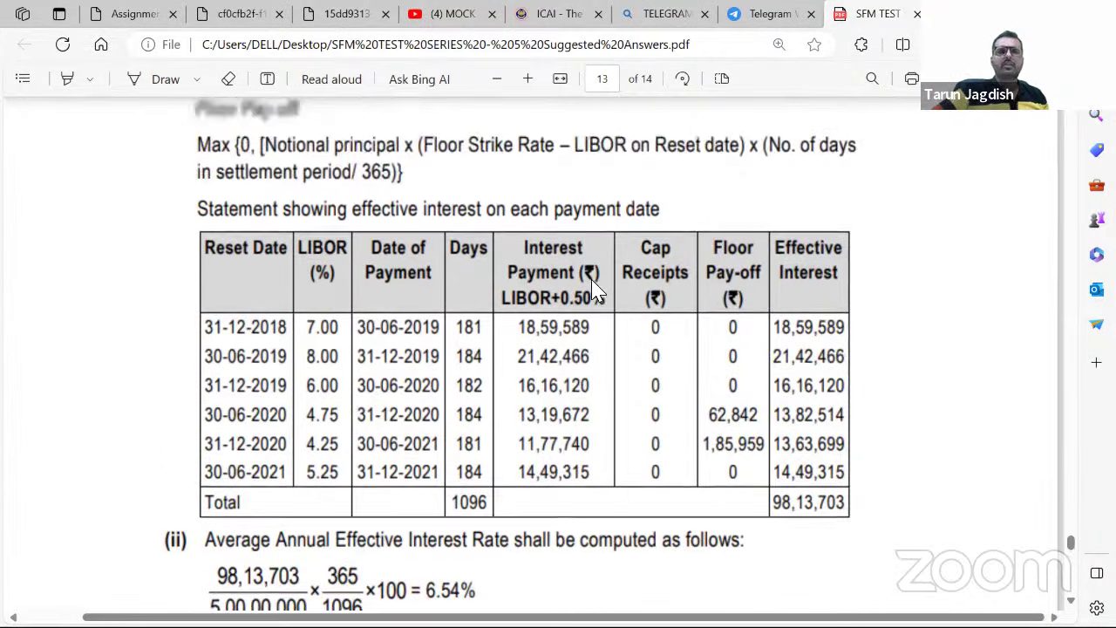
scroll(592, 288, down, 3)
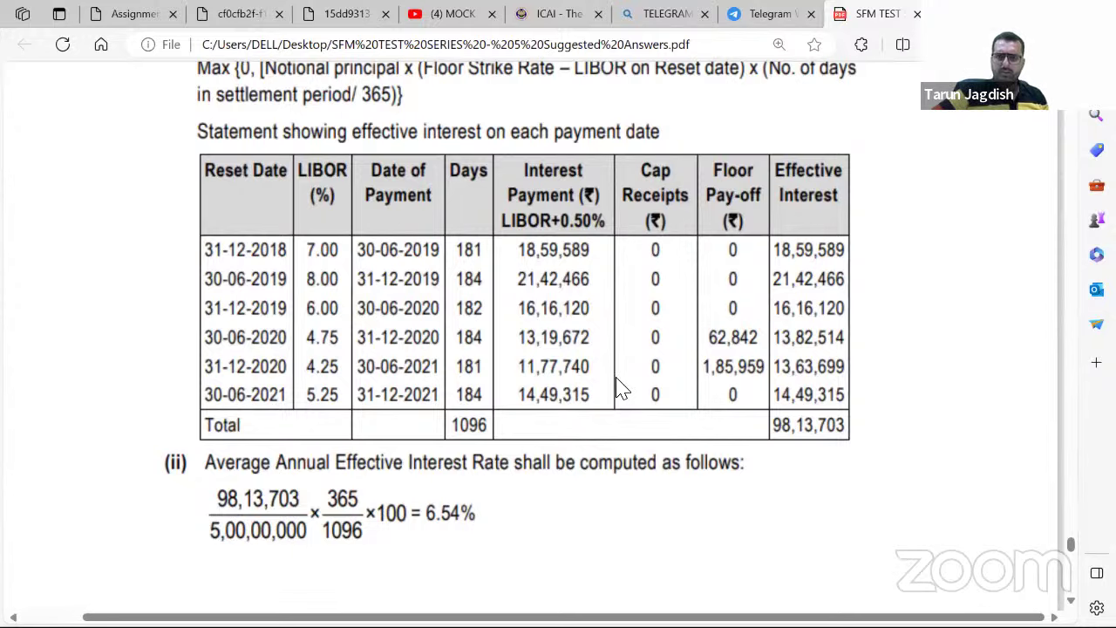
scroll(619, 388, up, 2)
scroll(619, 387, down, 3)
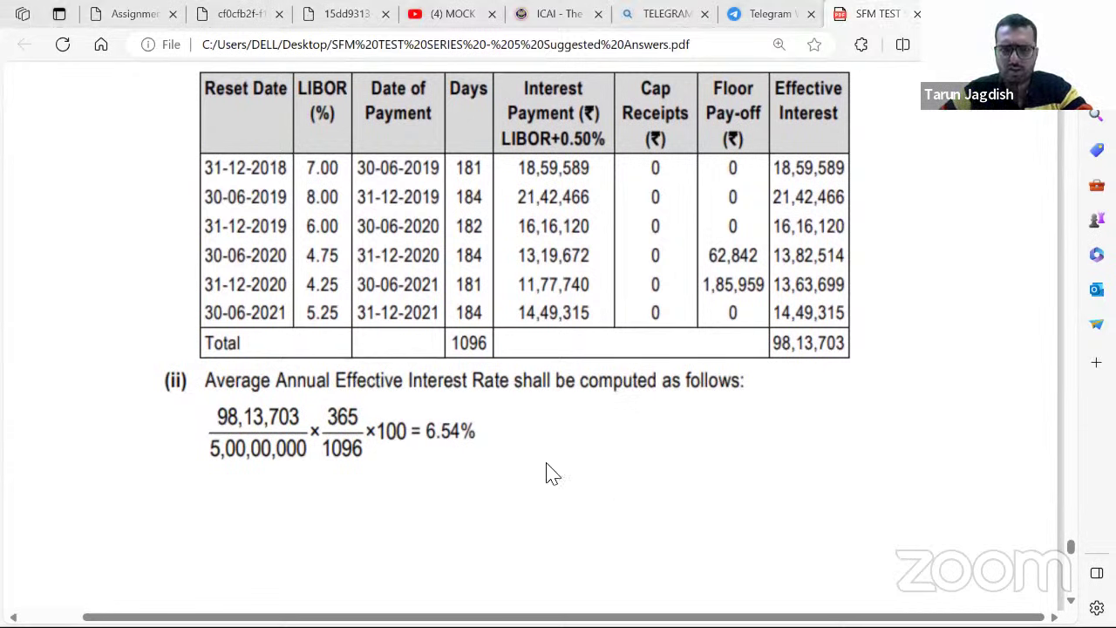
Switch to Excel and create a blank workbook
key(alt+Tab)
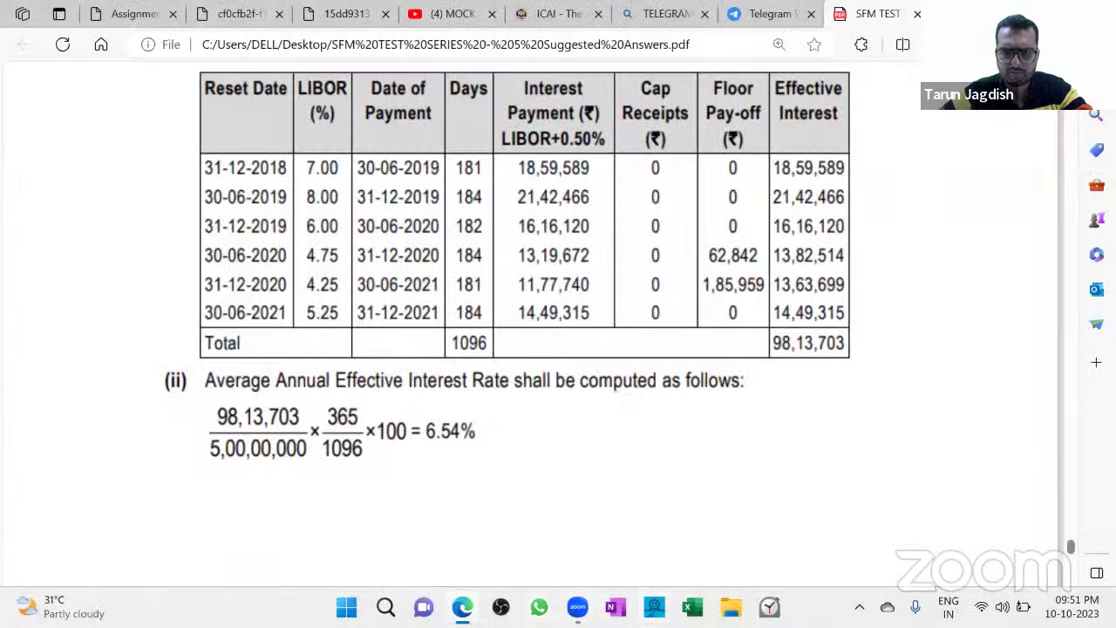
click(693, 606)
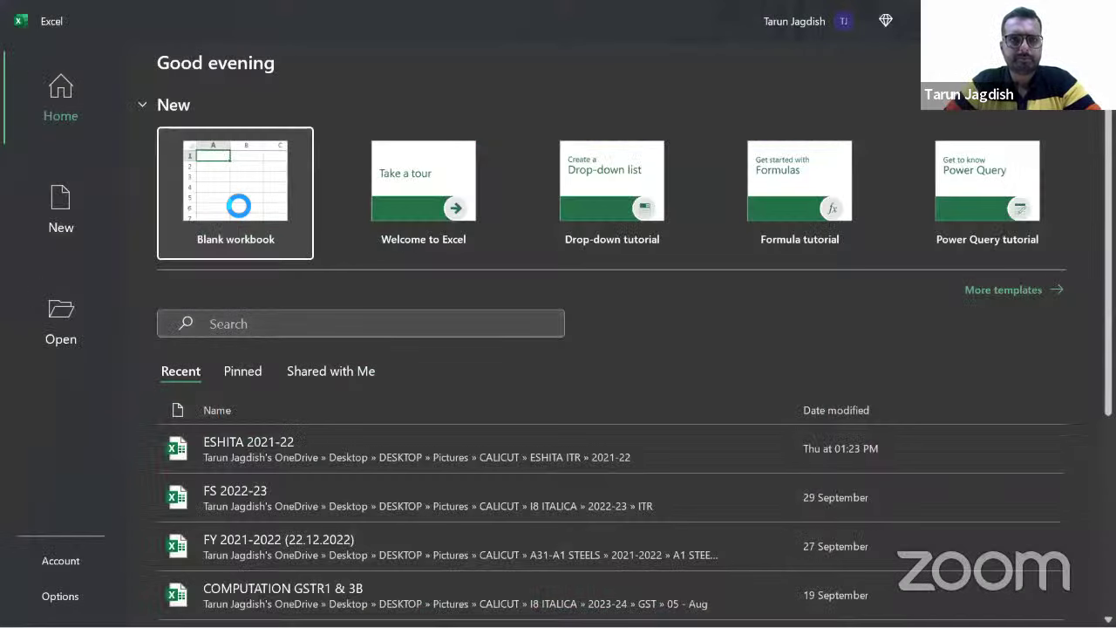
click(253, 218)
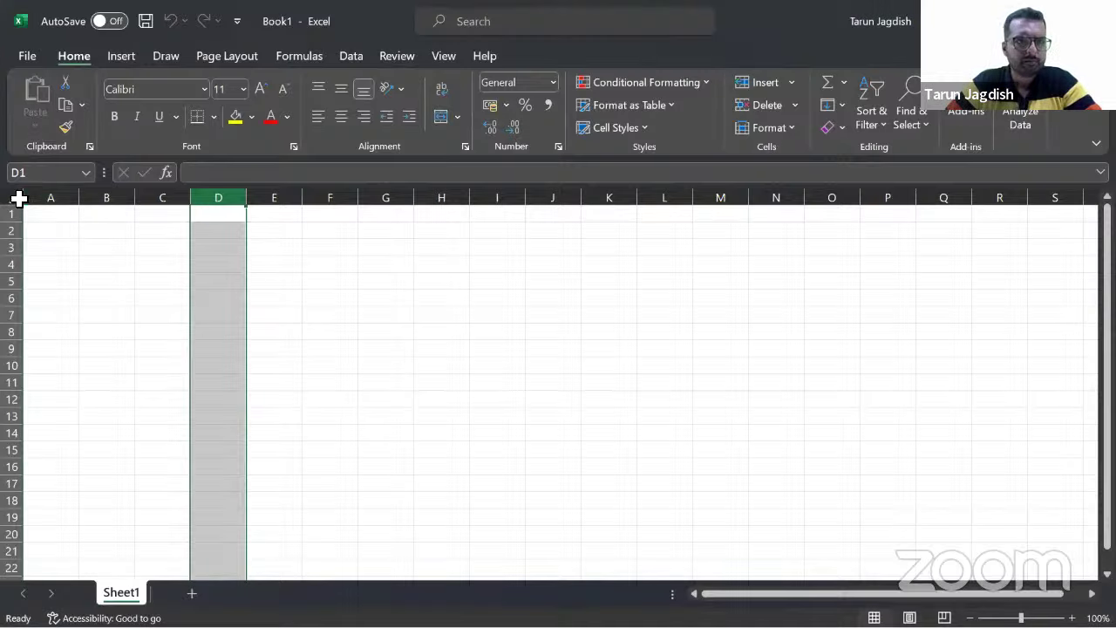
Centre all cells of the sheet horizontally and vertically, and increase their font size to 20
click(18, 196)
click(345, 118)
click(341, 89)
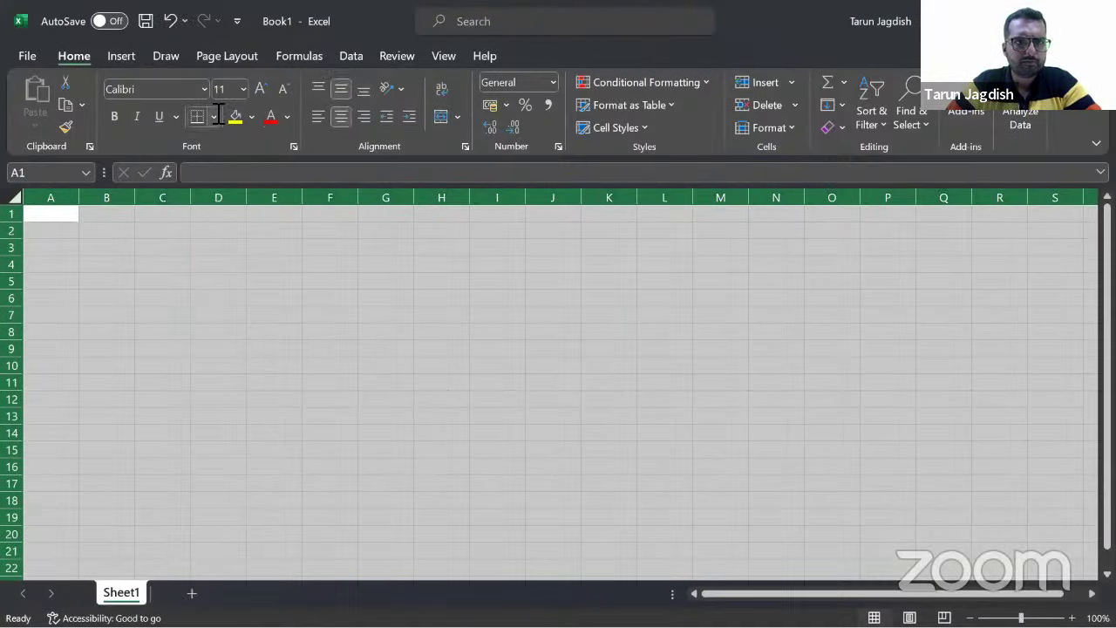
click(259, 89)
click(259, 88)
click(259, 89)
click(259, 89)
click(259, 89)
click(94, 232)
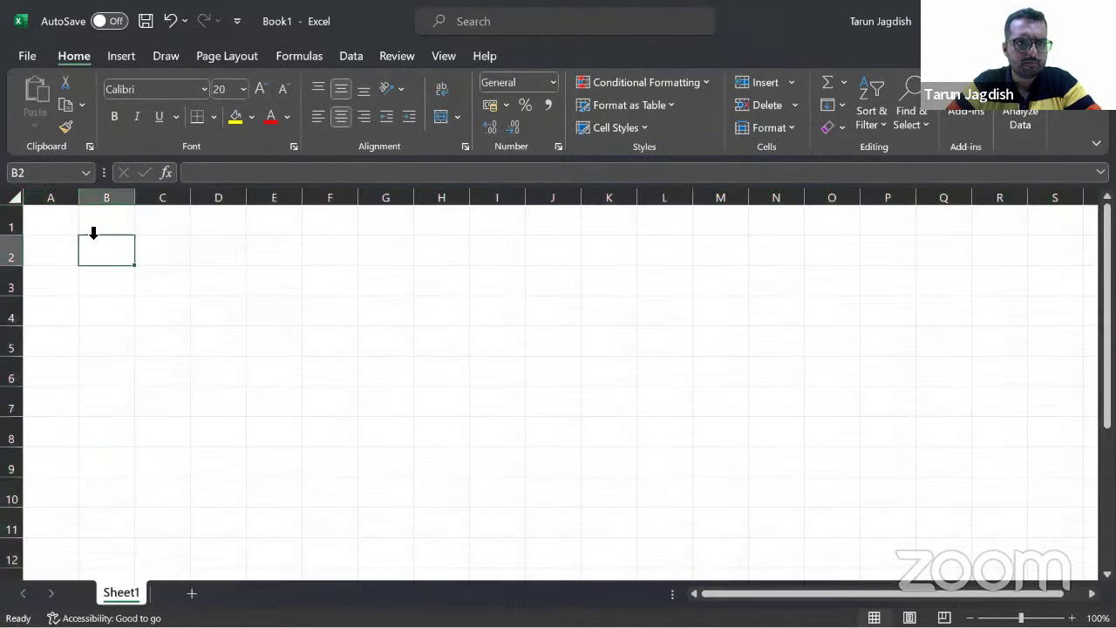
Set the width of columns A to J to 20 and give them a white fill
drag(55, 194, 563, 195)
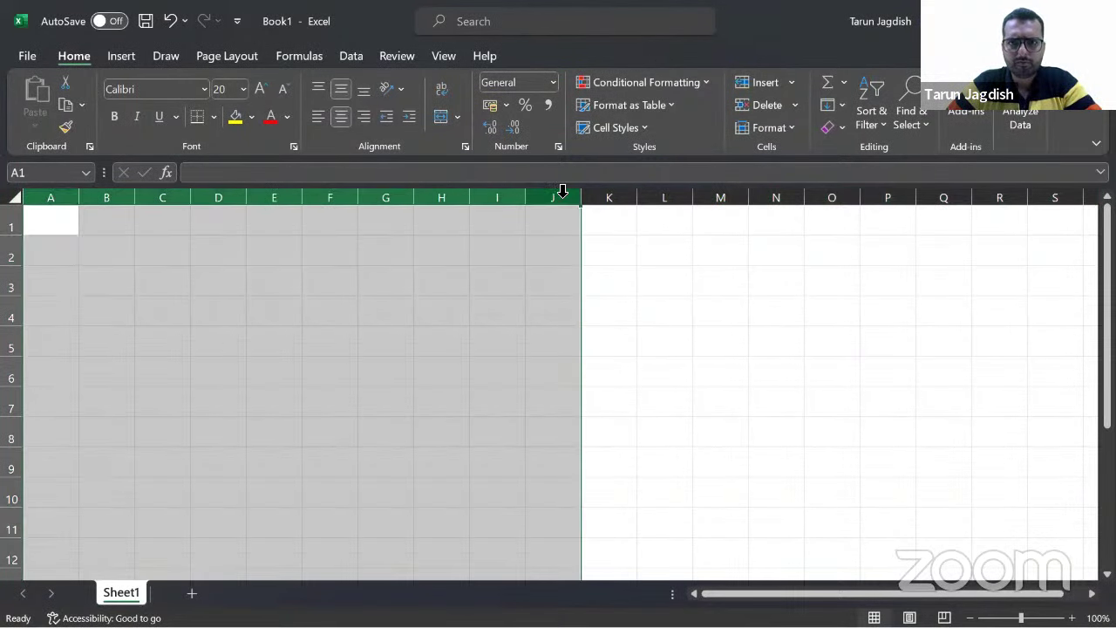
right_click(559, 197)
click(628, 468)
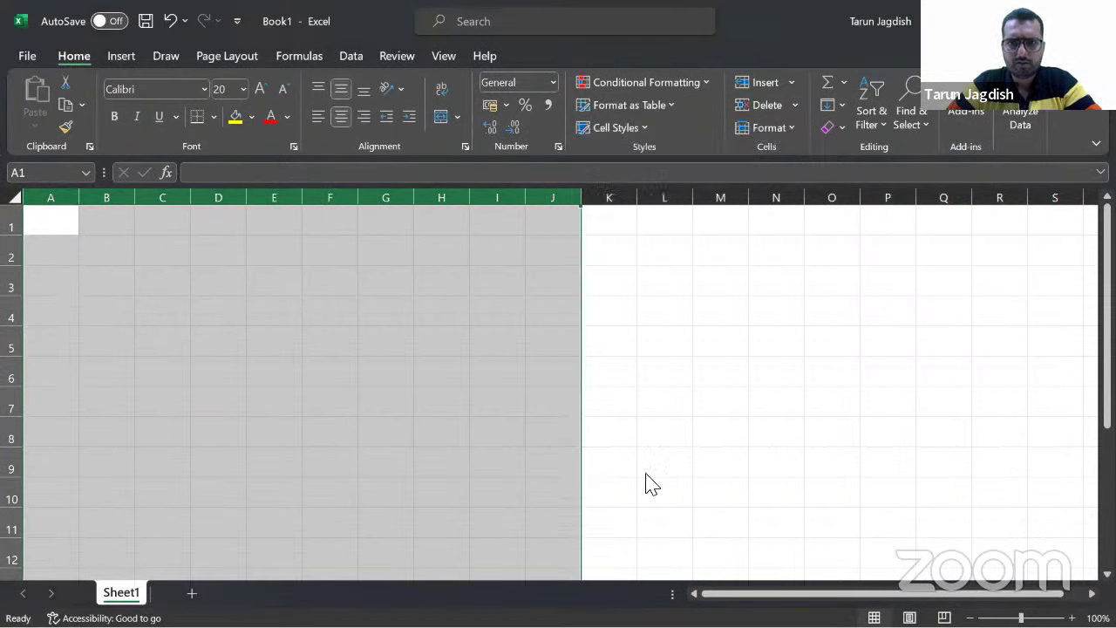
text(20)
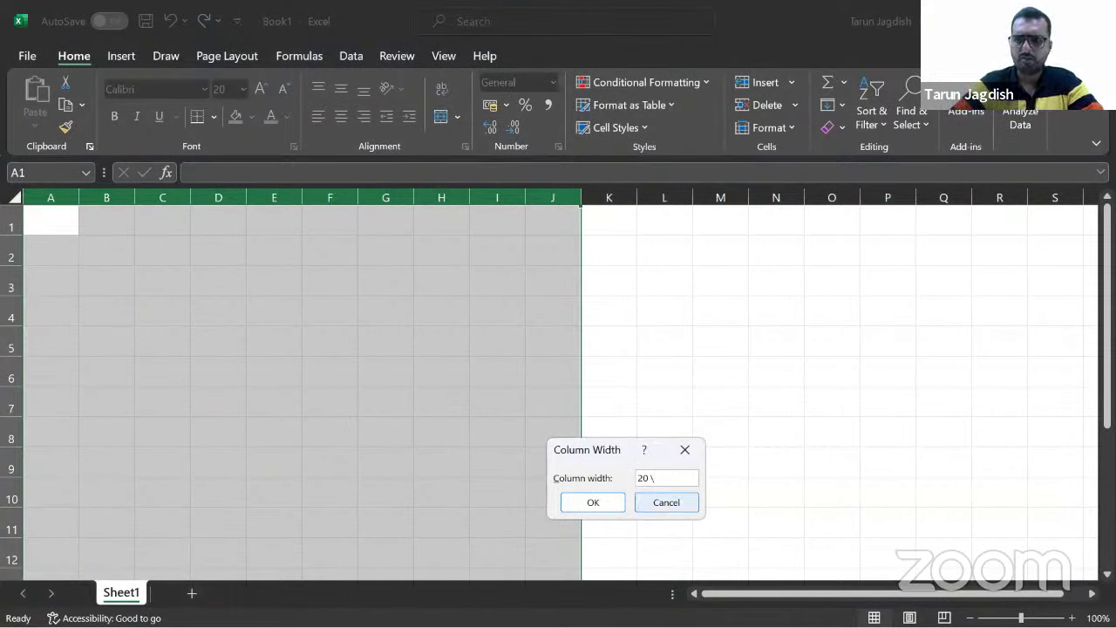
key(Return)
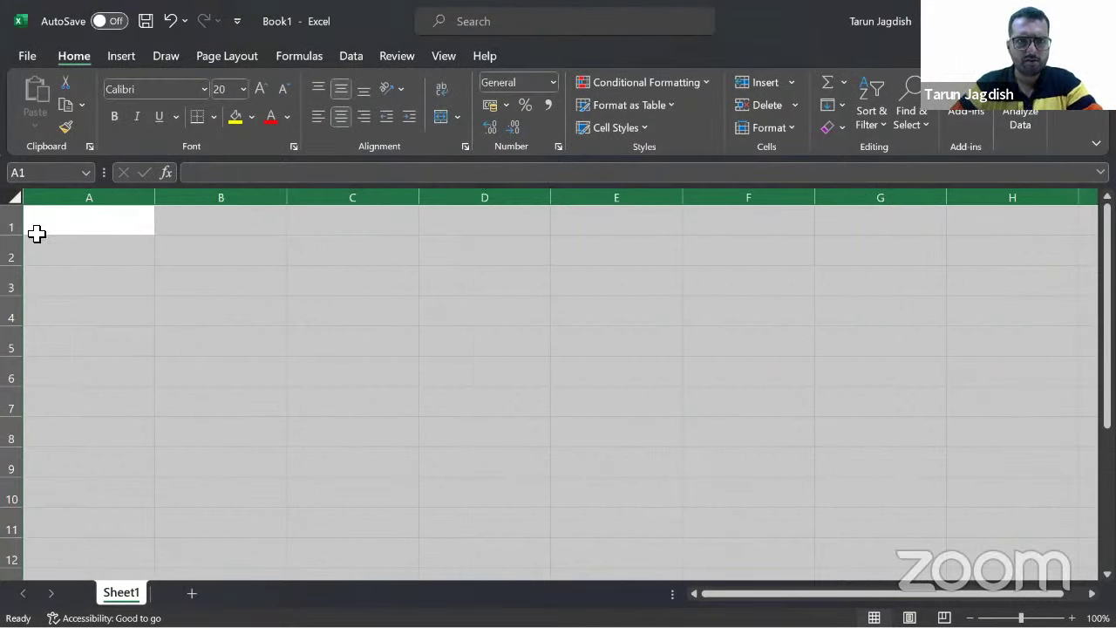
click(251, 117)
key(Escape)
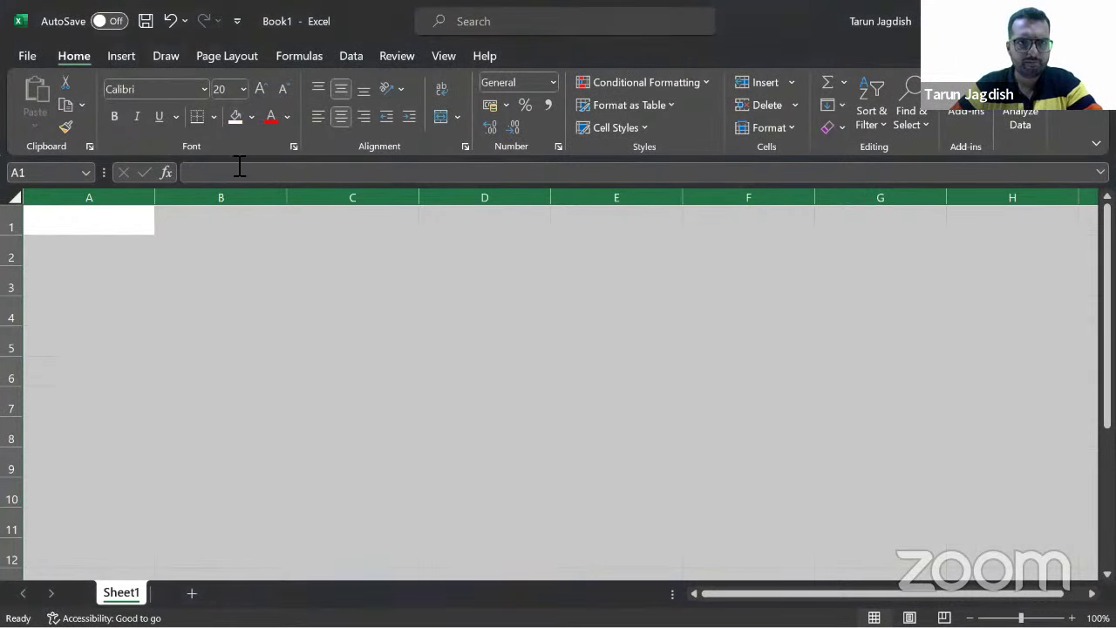
Enter the headings FROM DATE in cell A2 and TO DATE in cell B2
click(89, 228)
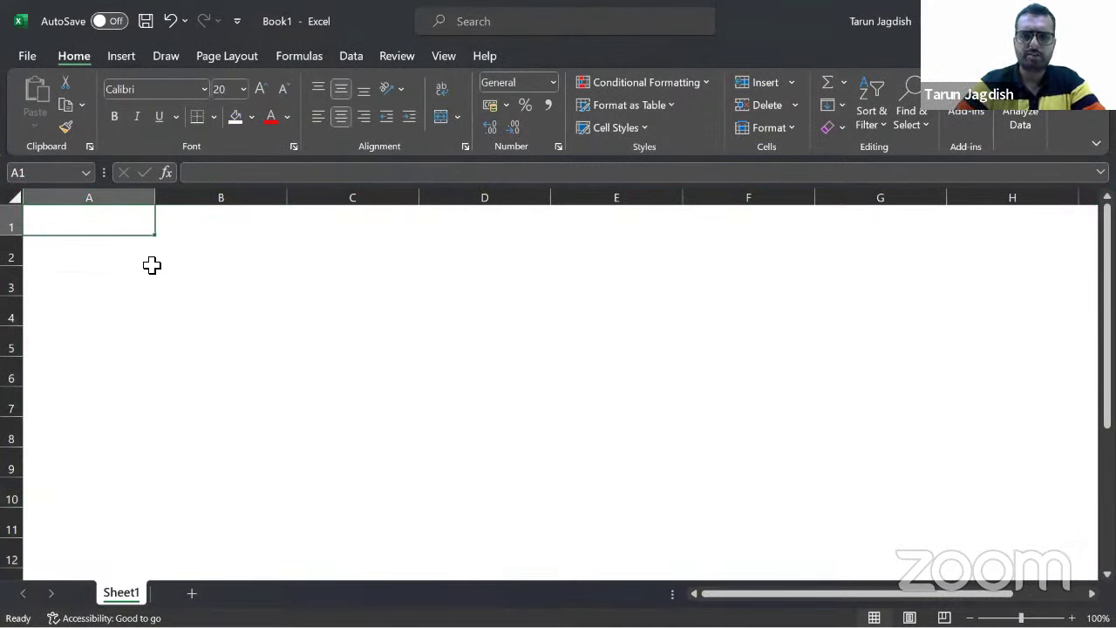
click(151, 265)
text(from)
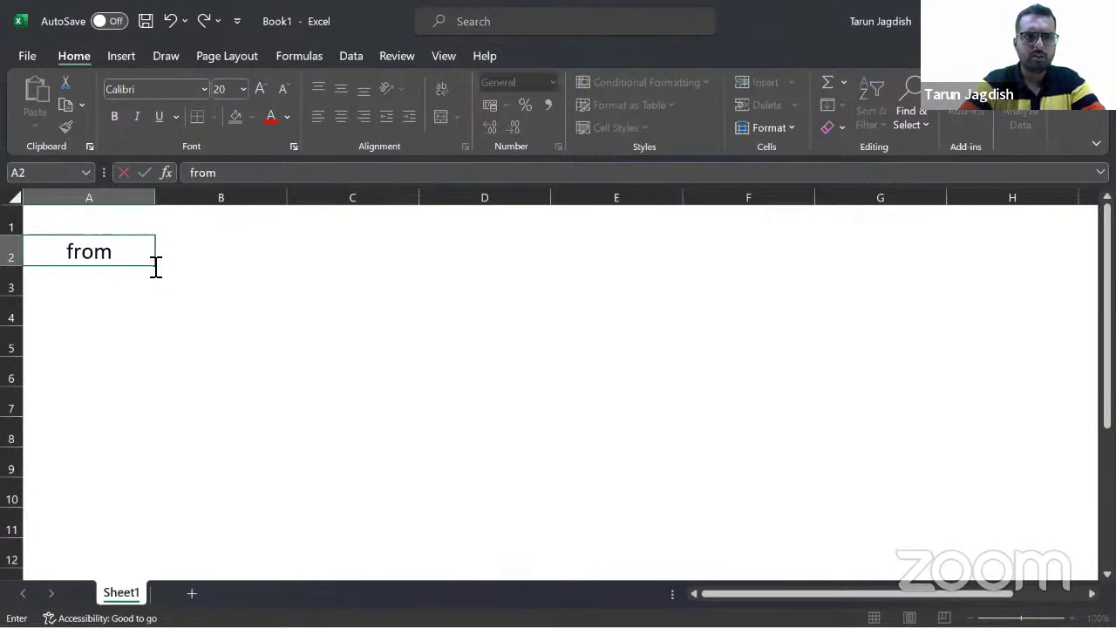
key(BackSpace)
key(BackSpace)
key(BackSpace)
text(ROM )
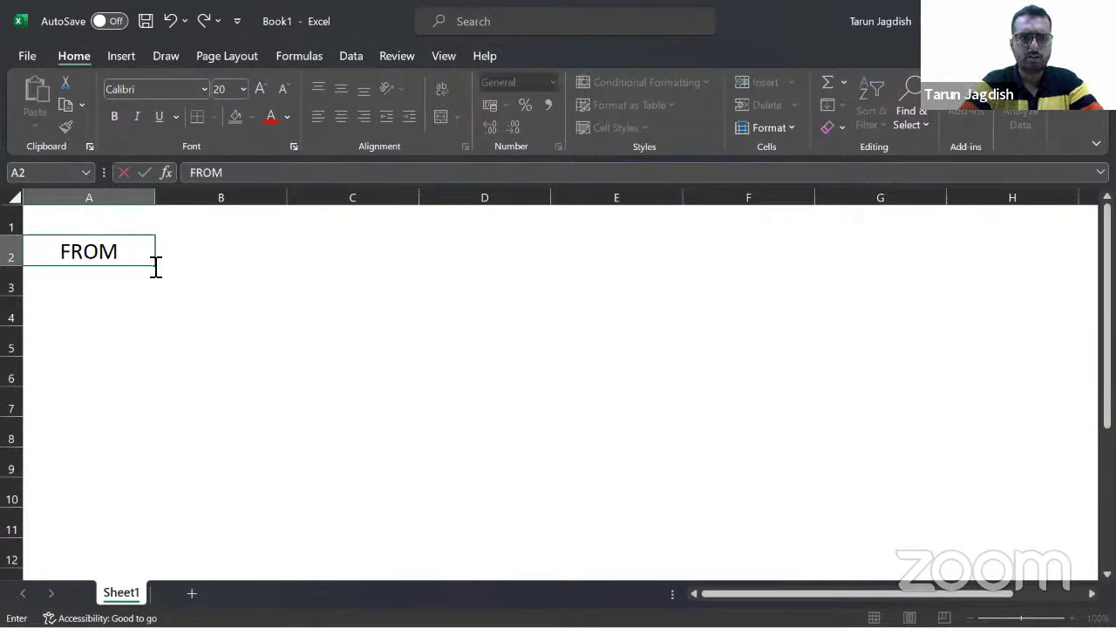
text(DATE)
key(Tab)
text(TO)
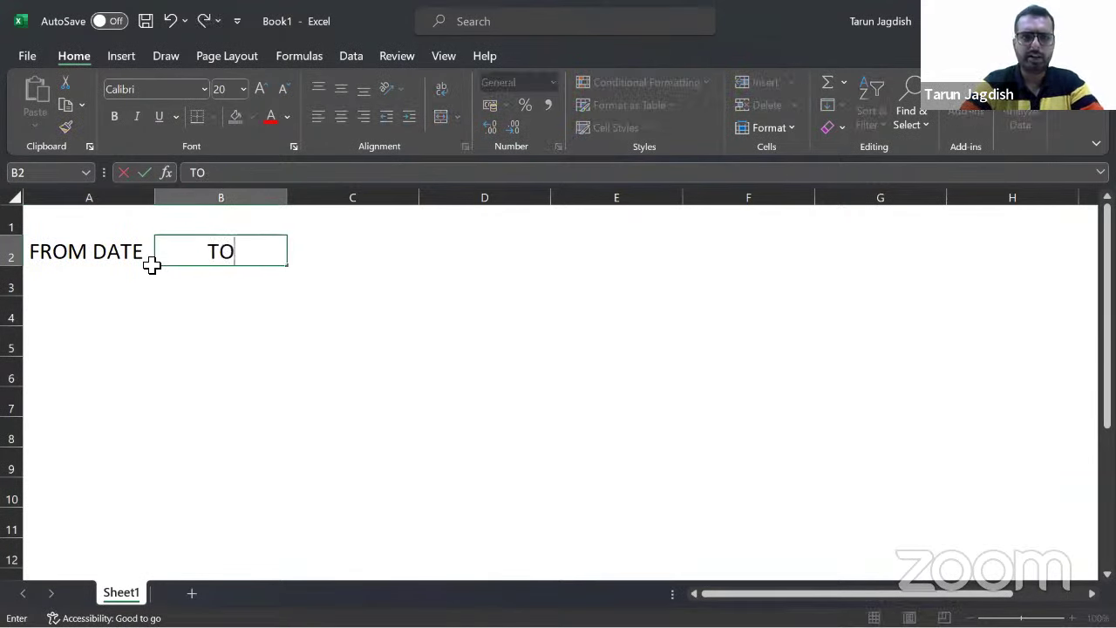
text( DATE)
key(Tab)
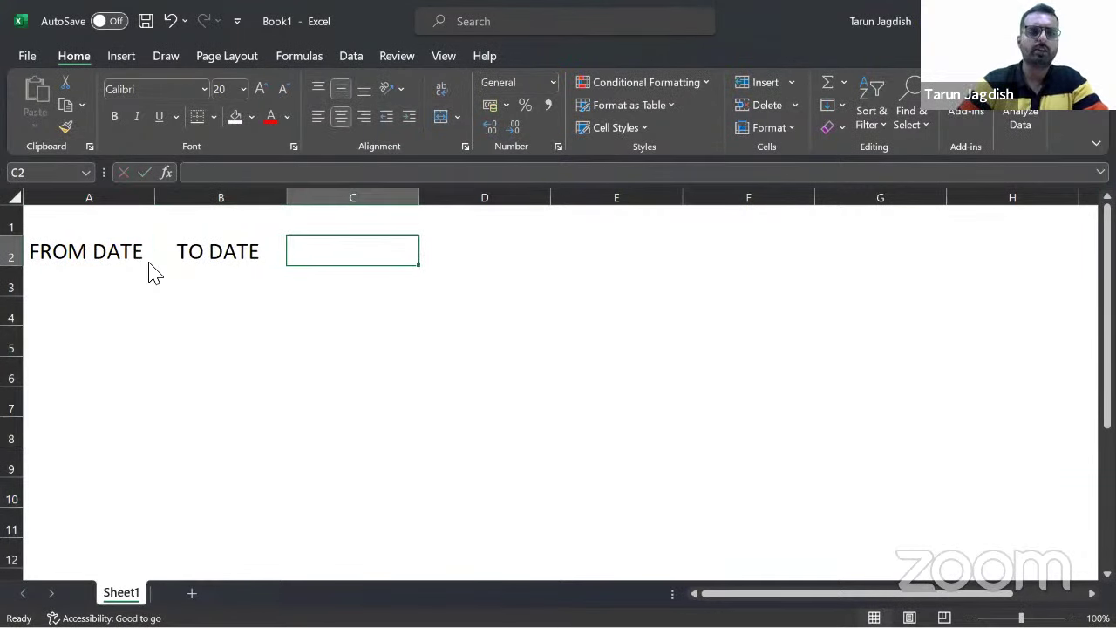
Switch to the browser and review the suggested 6(b) interest statement and the question's loan issue and reset dates
key(alt+Tab)
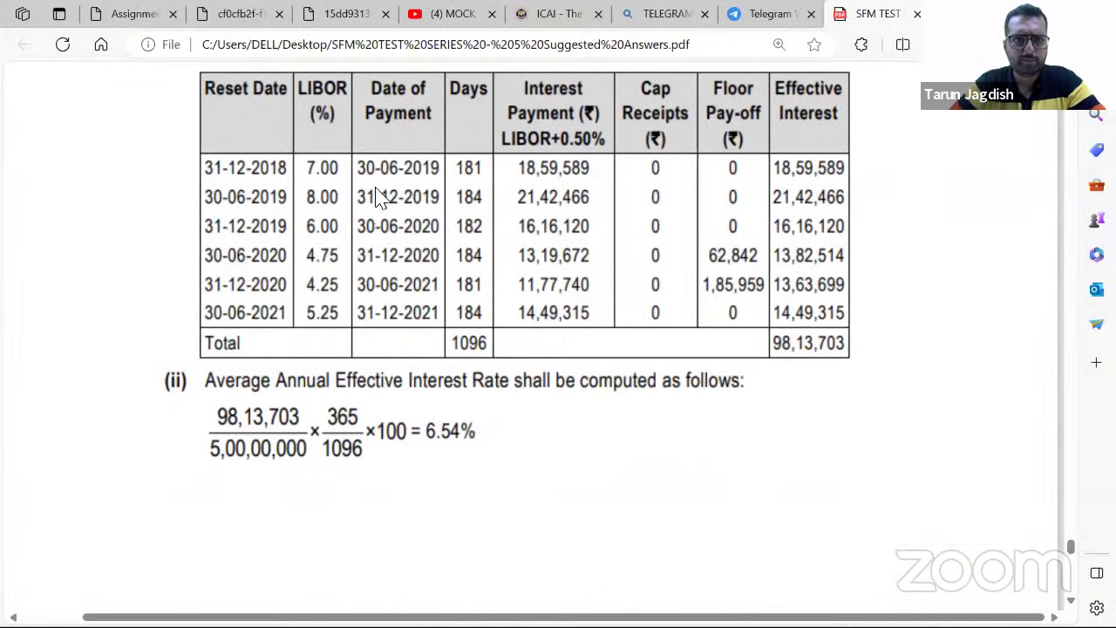
scroll(366, 190, down, 1)
scroll(454, 258, up, 3)
scroll(424, 236, up, 1)
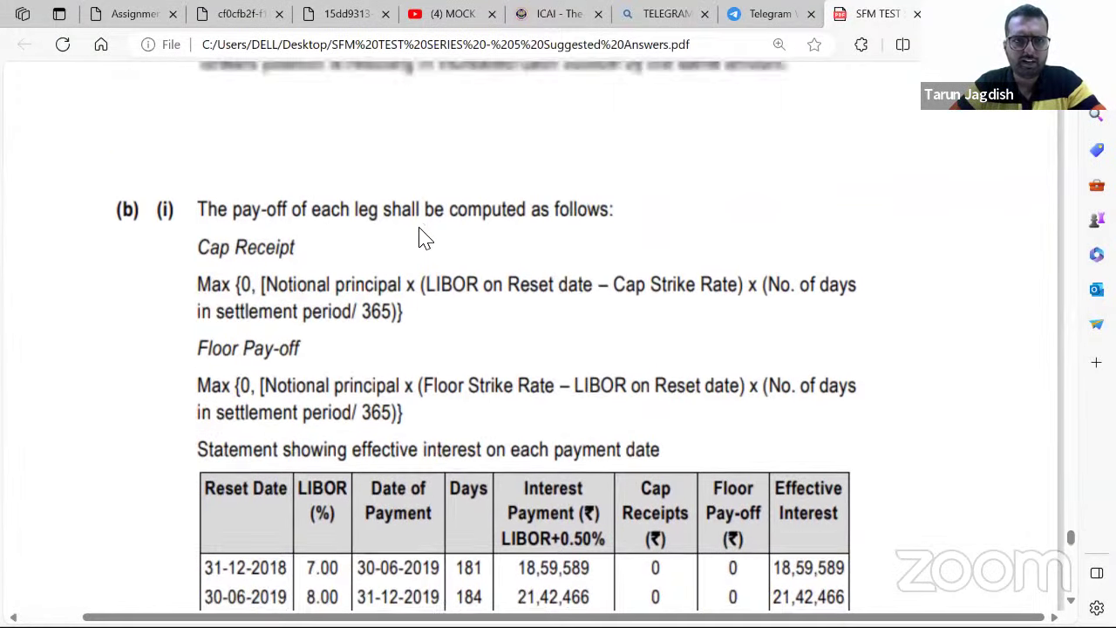
scroll(336, 167, down, 2)
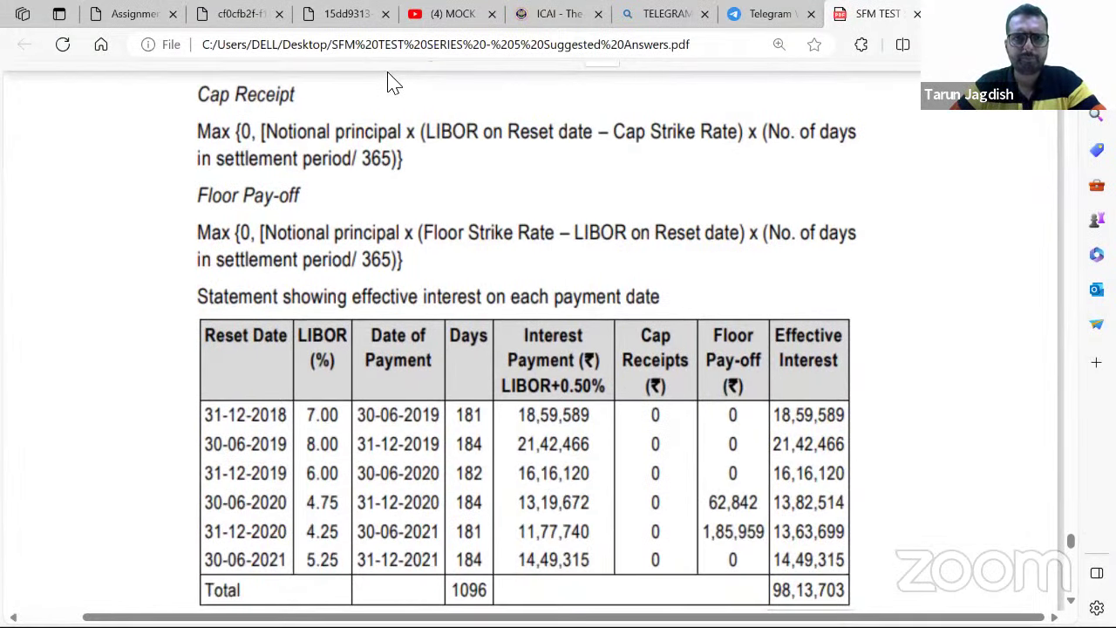
click(243, 14)
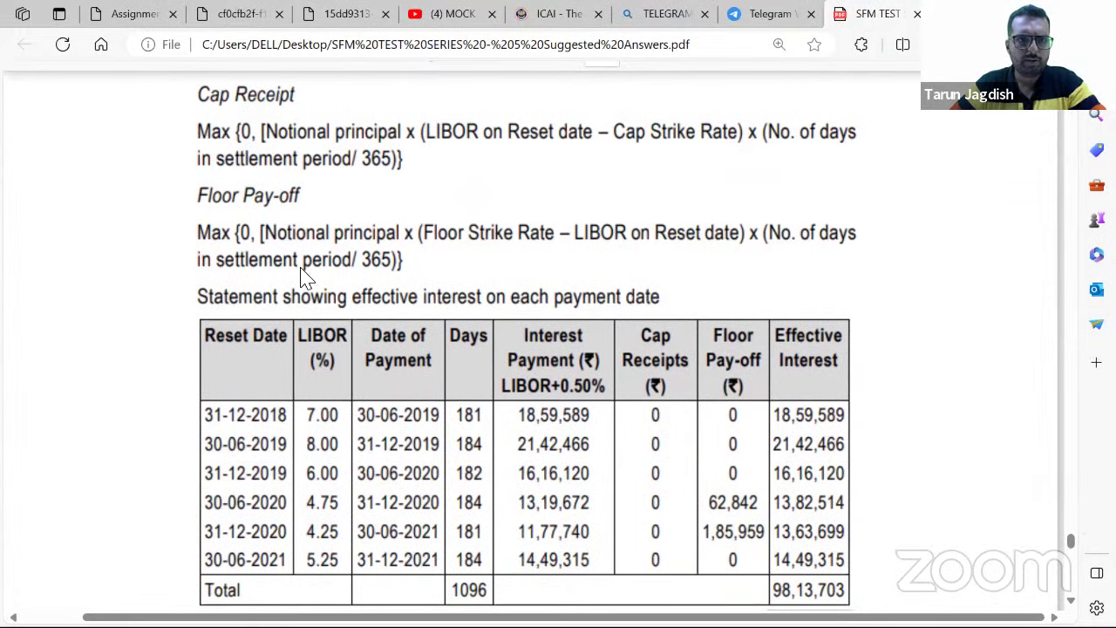
scroll(336, 305, up, 1)
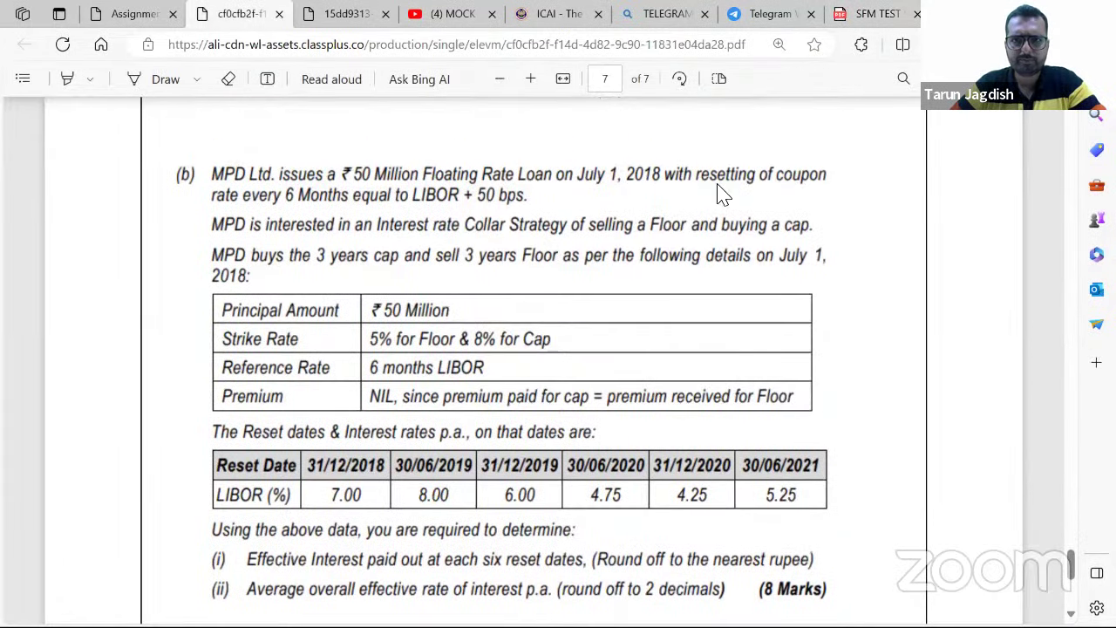
Switch back to Excel and format columns A and B as Short Date
key(alt+Tab)
key(alt+Tab)
key(alt+Tab)
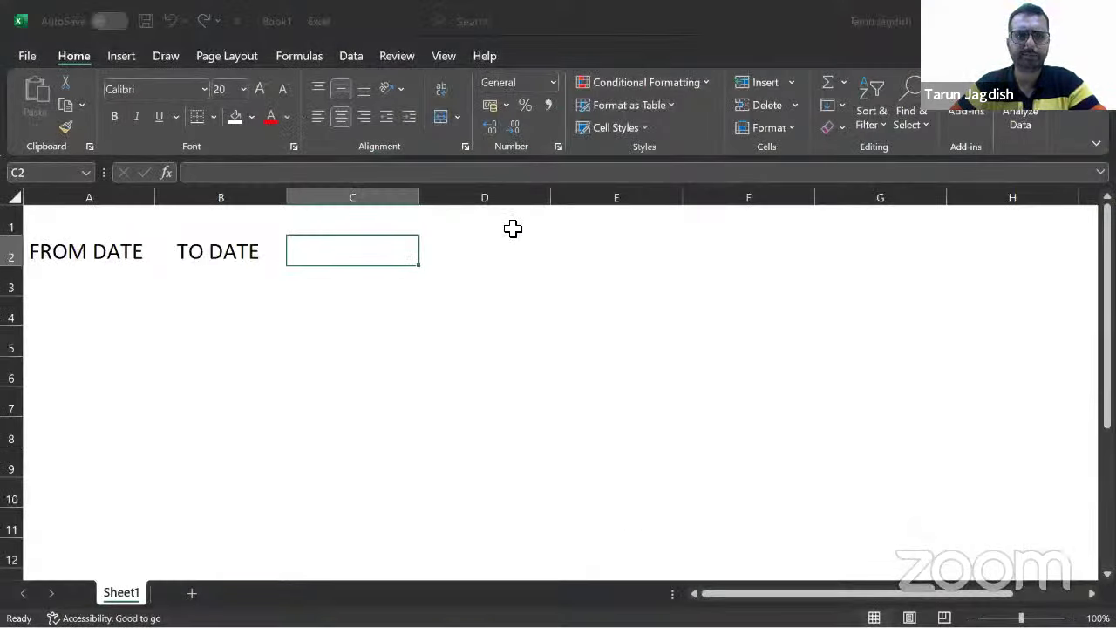
click(106, 295)
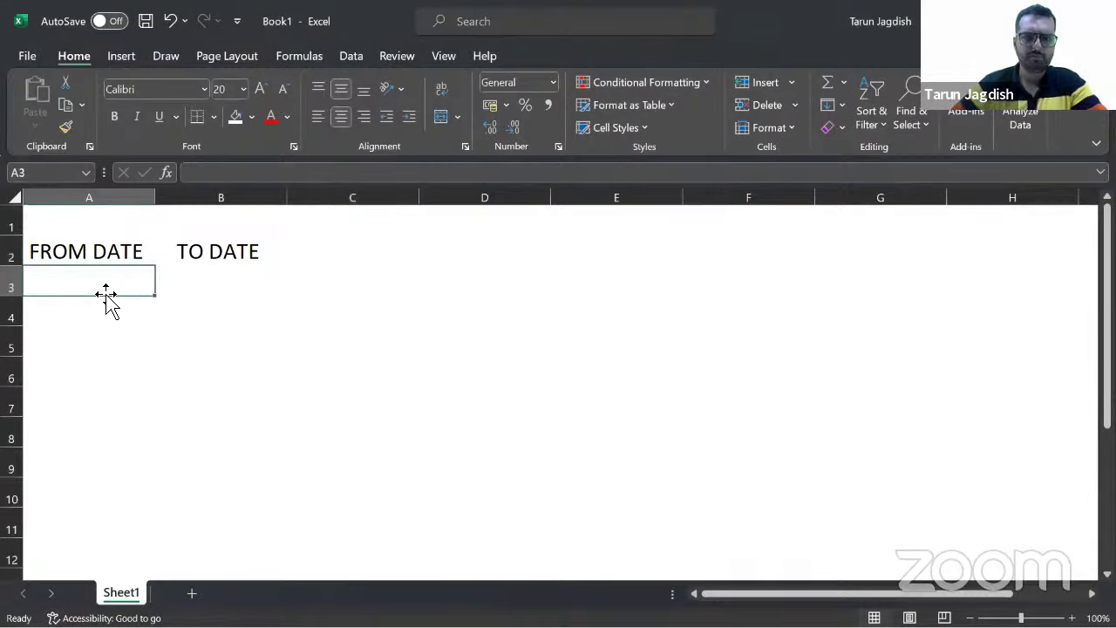
drag(83, 194, 209, 199)
click(553, 80)
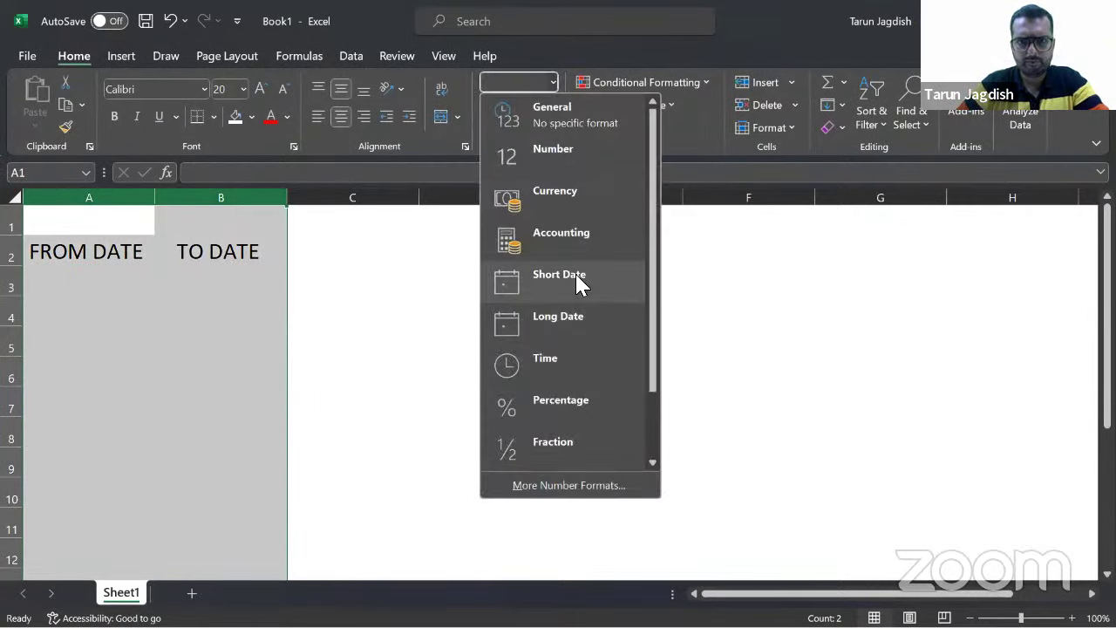
click(559, 275)
Enter the first period's dates: 01/07/2018 under FROM DATE and, checking the question paper, 31/12/2018 under TO DATE
click(107, 282)
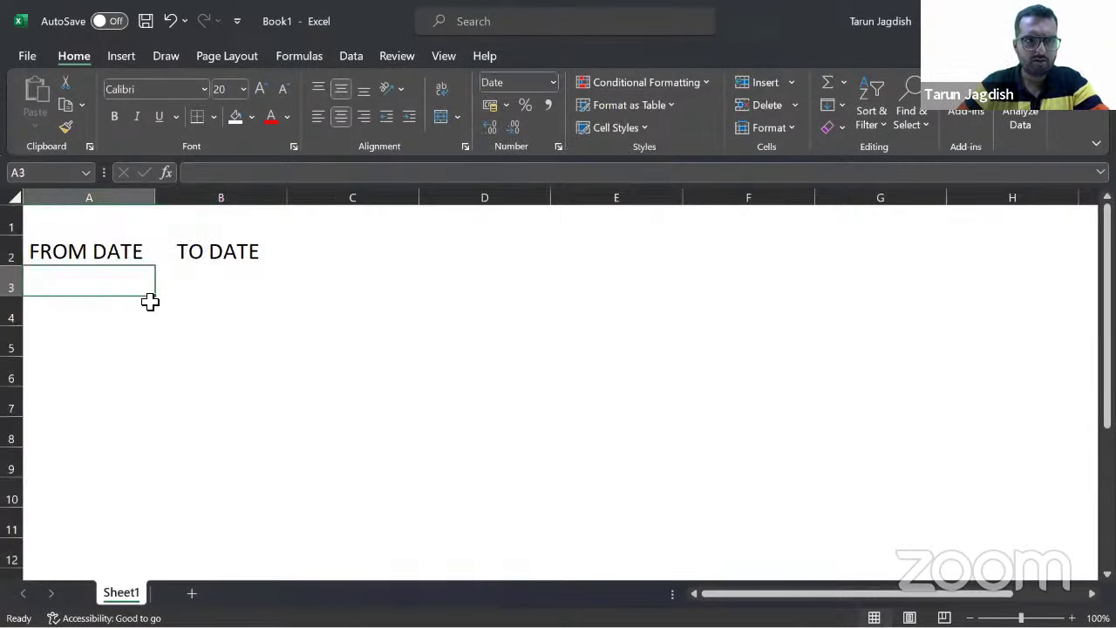
text(01/0)
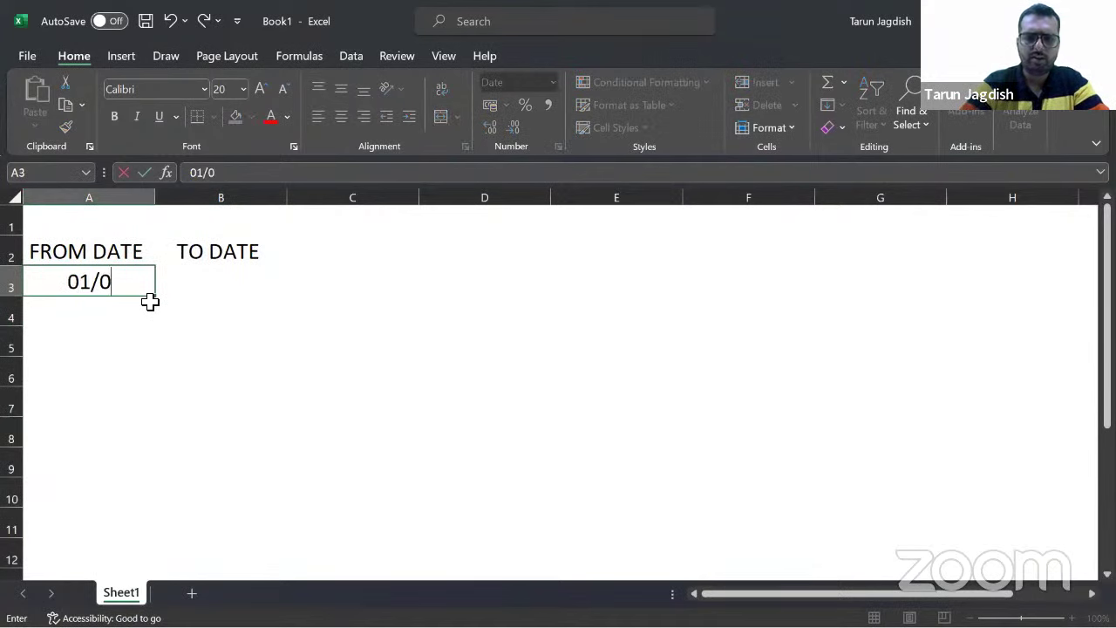
text(7/2018)
key(Return)
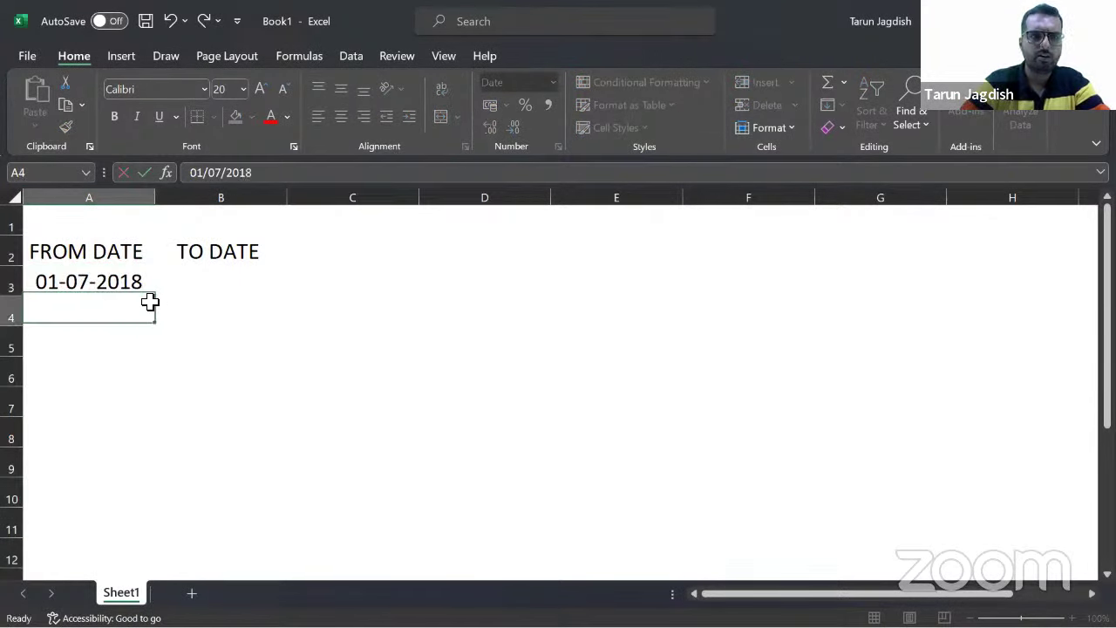
key(Up)
key(Right)
key(alt+Tab)
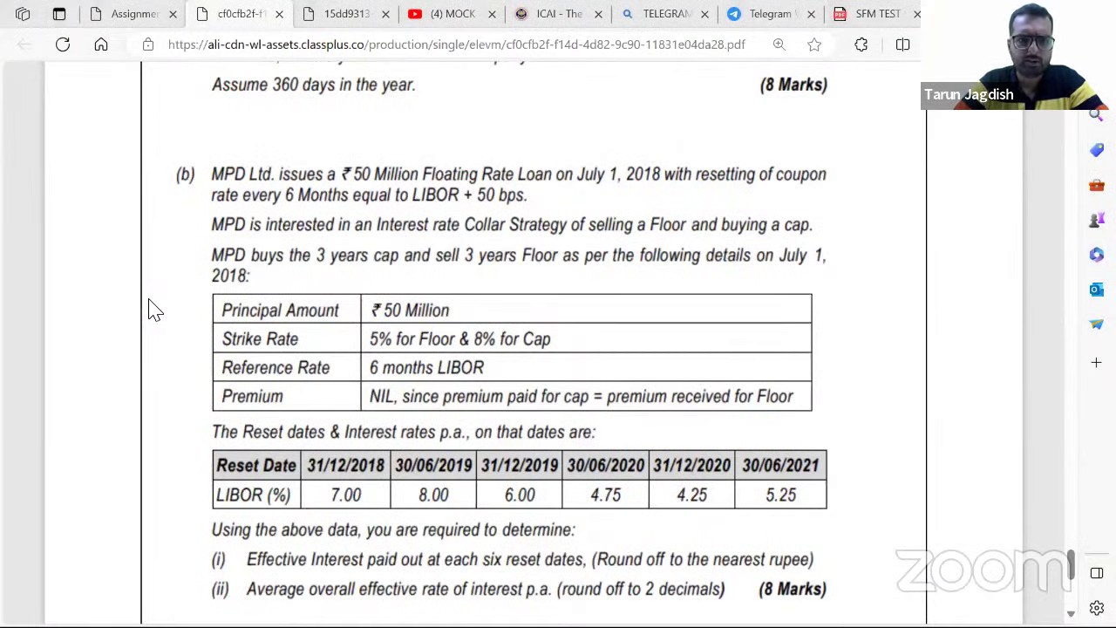
key(alt+Tab)
text(31/12/2018)
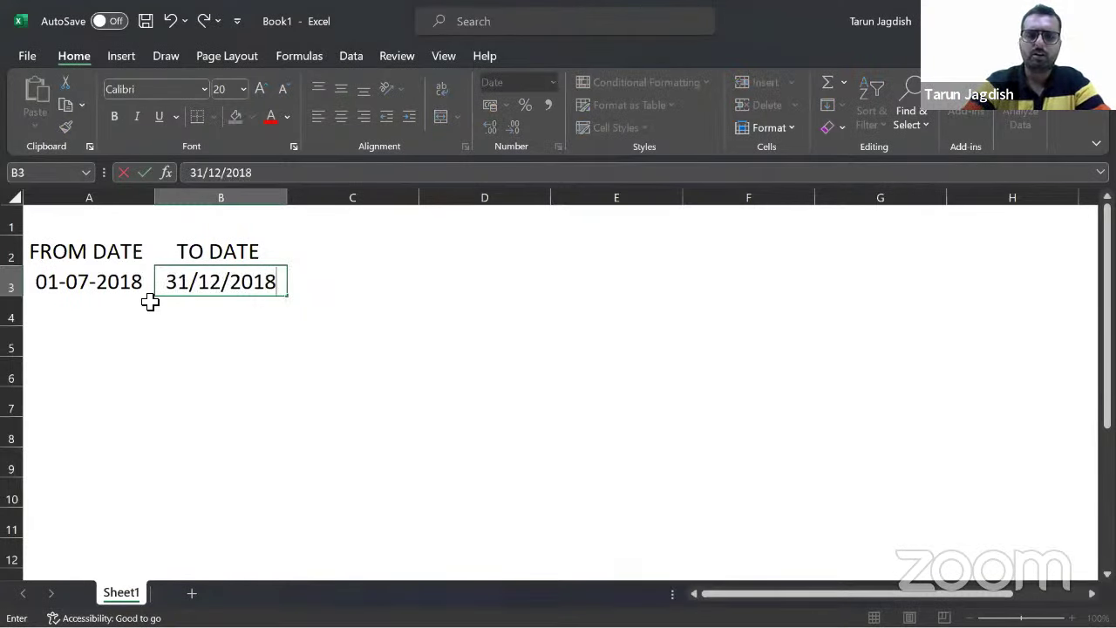
key(Return)
key(Up)
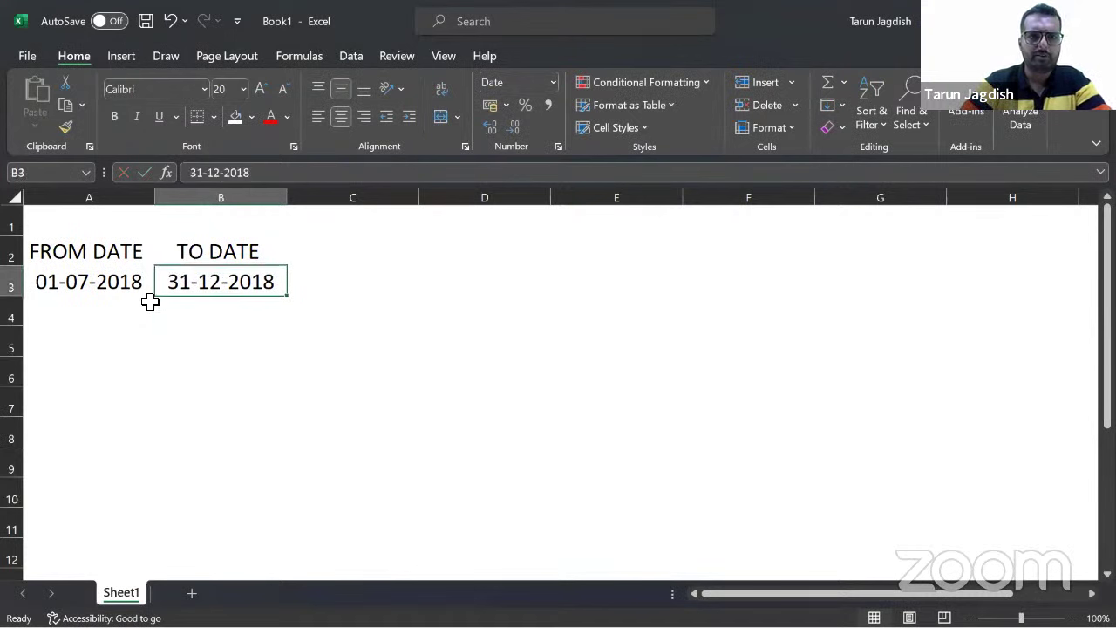
Add a DAYS heading in C2 and calculate the first period's days in C3 with =B3-A3
key(Up)
key(Right)
text(DAYS)
key(Return)
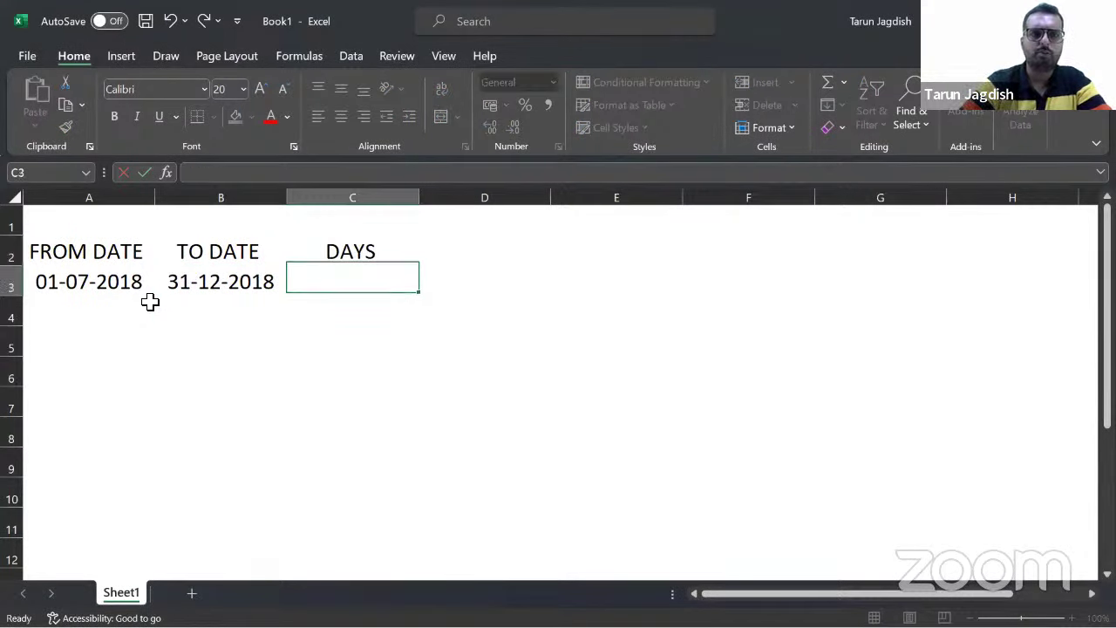
text(=)
key(Left)
text(-)
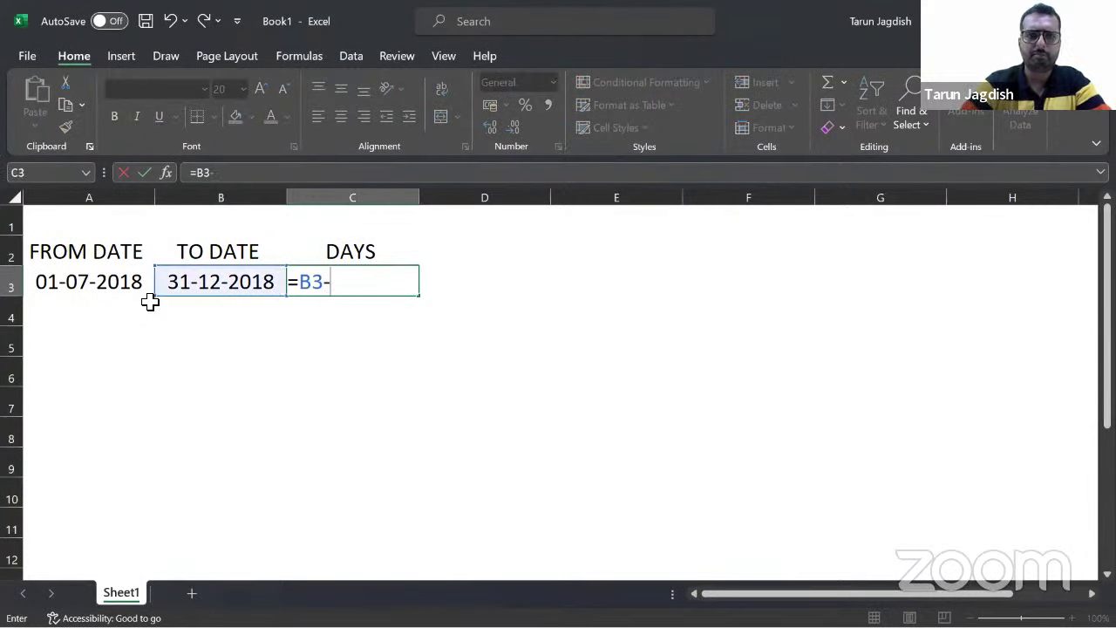
key(Left)
key(Left)
key(ctrl+Return)
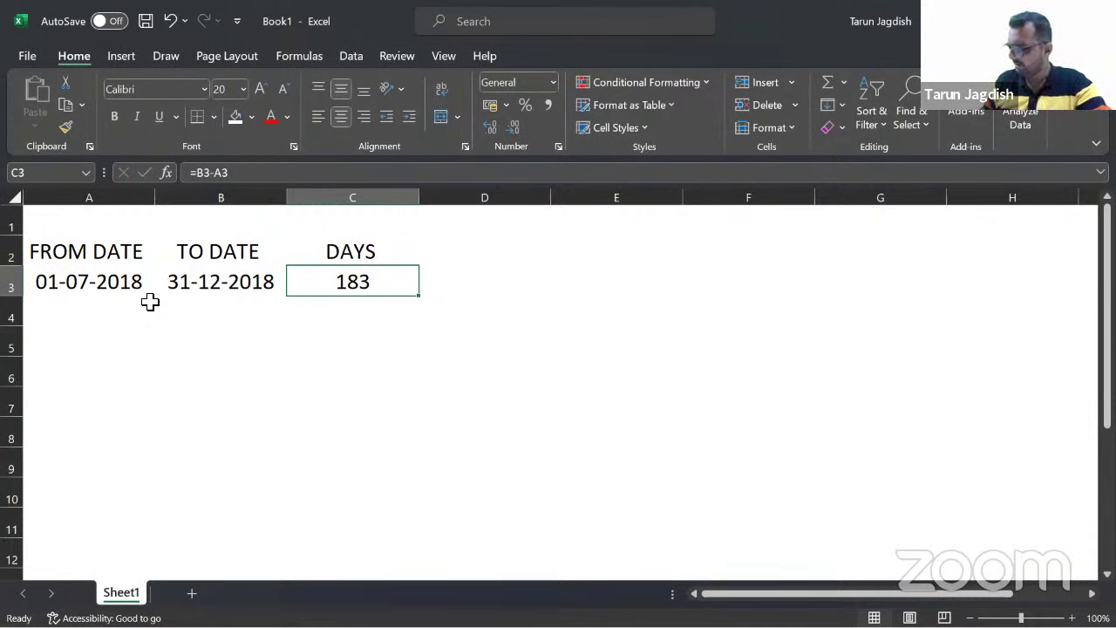
Change the days formula in C3 to =(B3-A3)+1 so that both end dates are counted
key(F2)
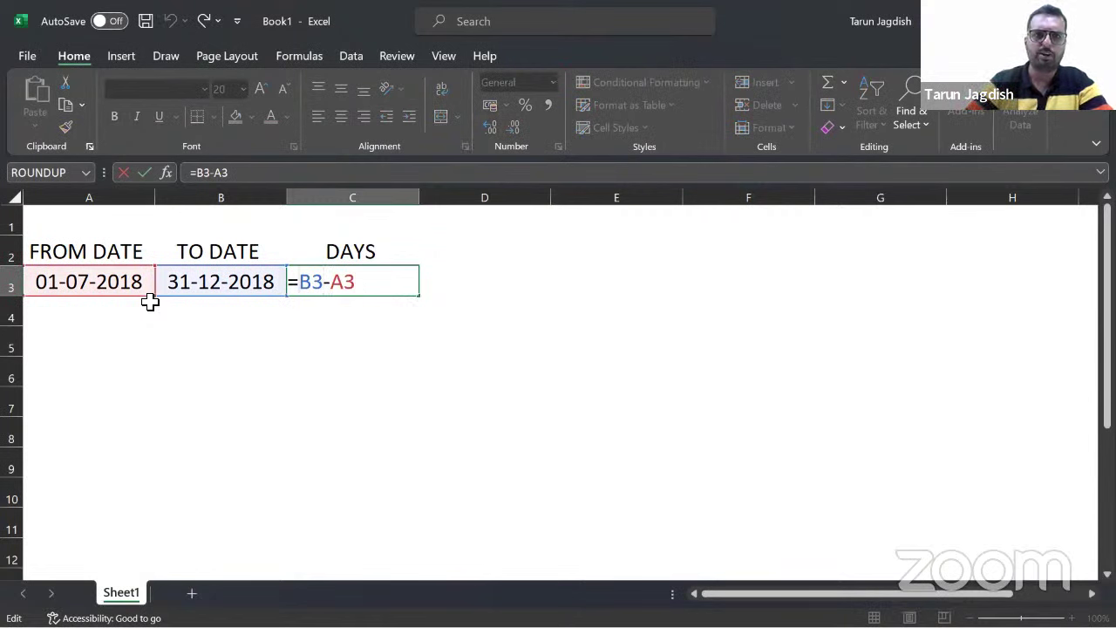
text(()
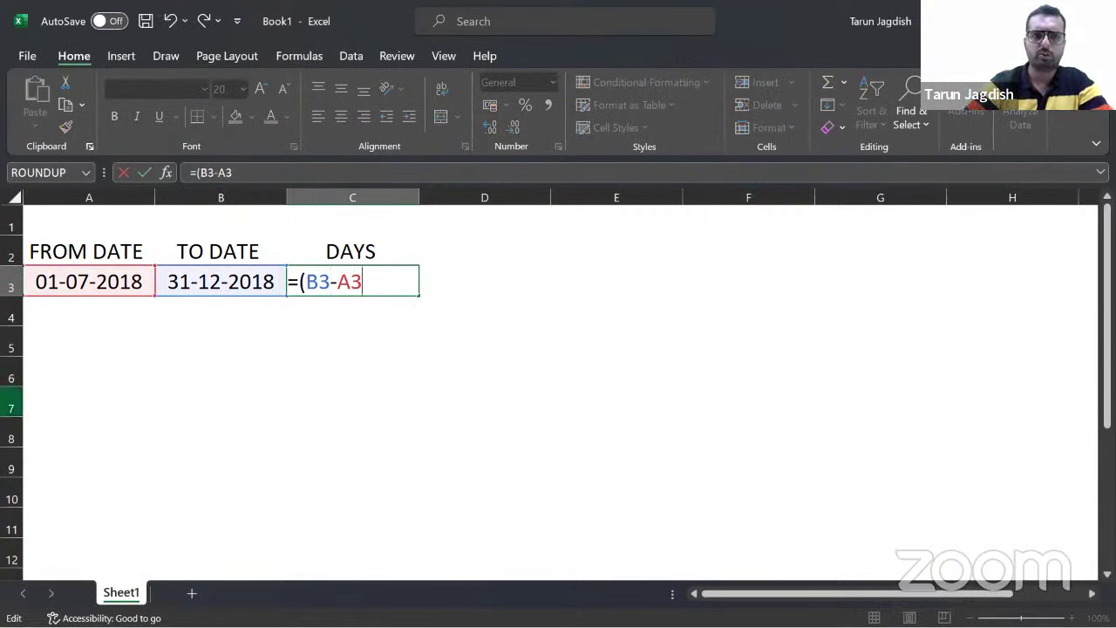
text()+)
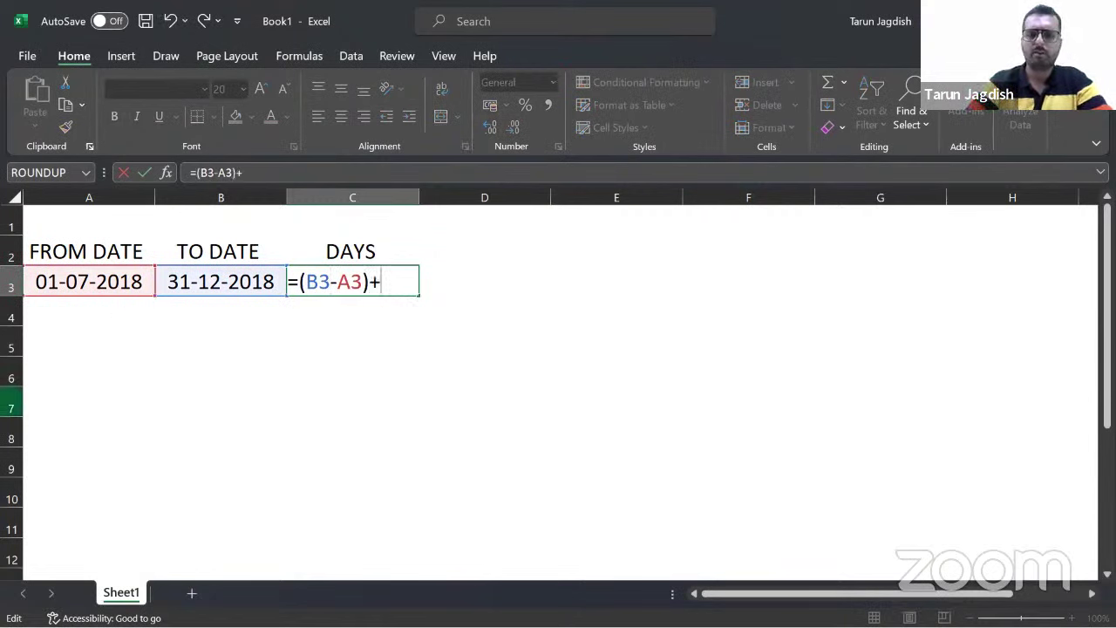
text(1)
key(Return)
click(352, 281)
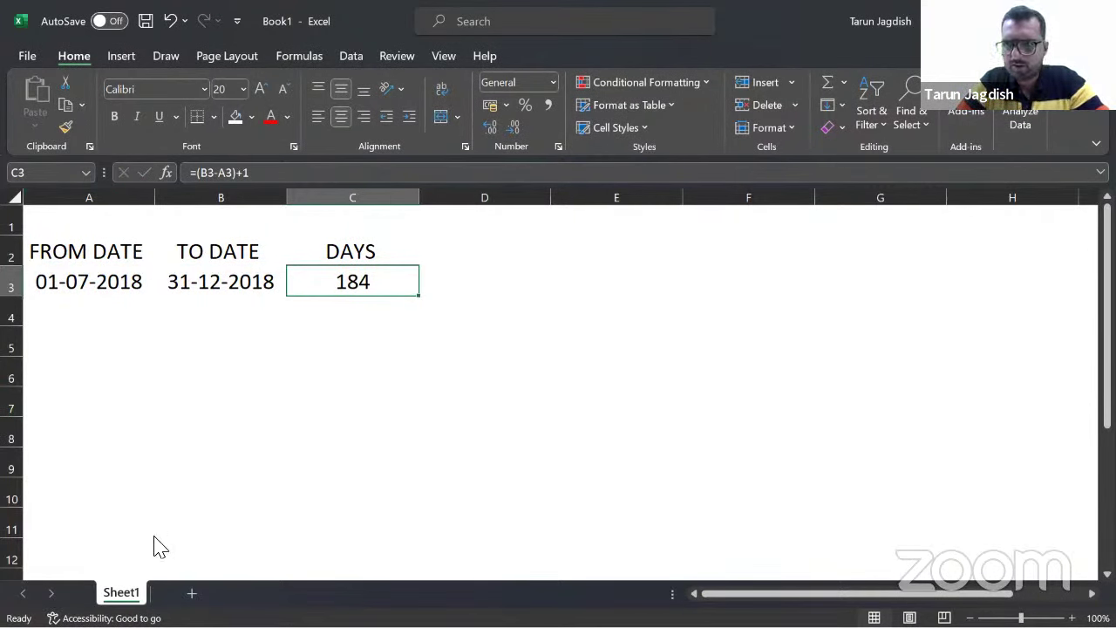
Check the LIBOR table in the question paper, then add a LIBOR heading in D2 with 7% in D3
click(457, 253)
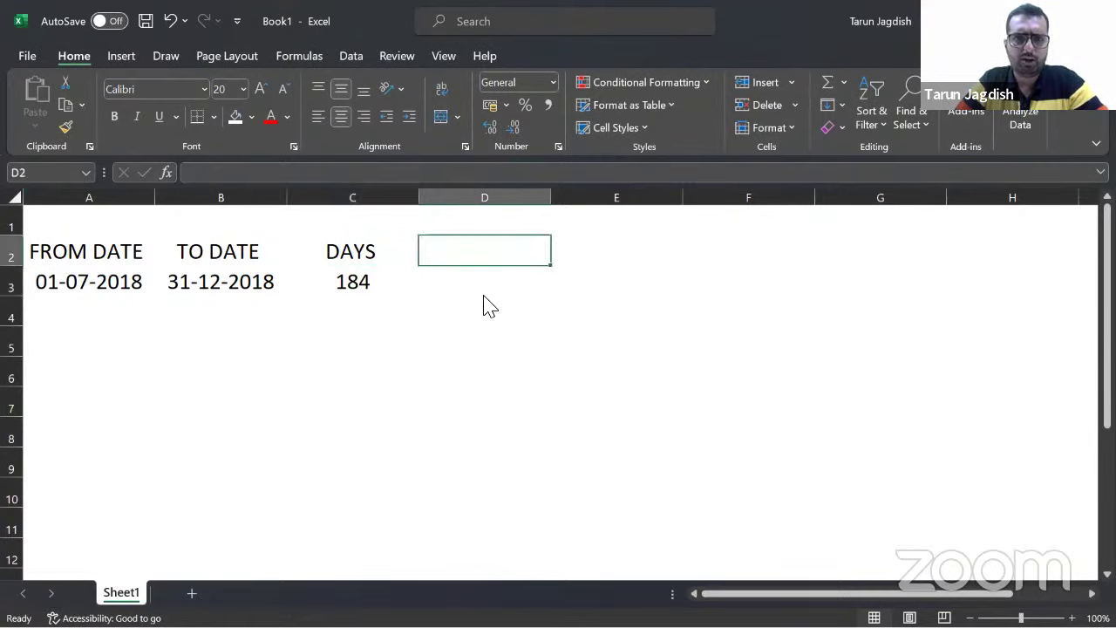
key(alt+Tab)
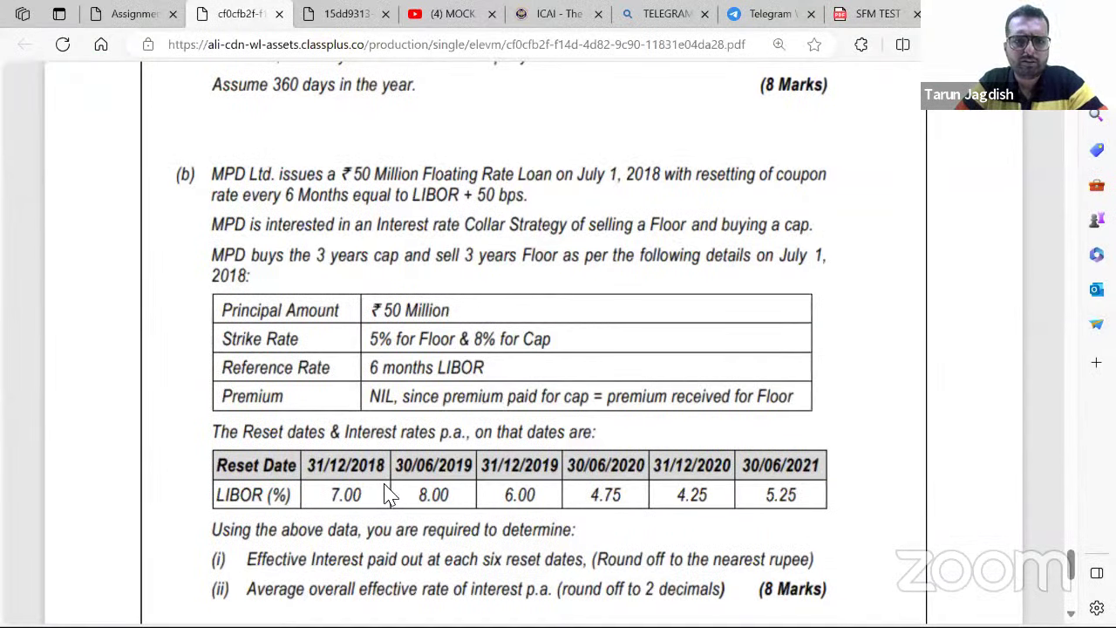
key(alt+Tab)
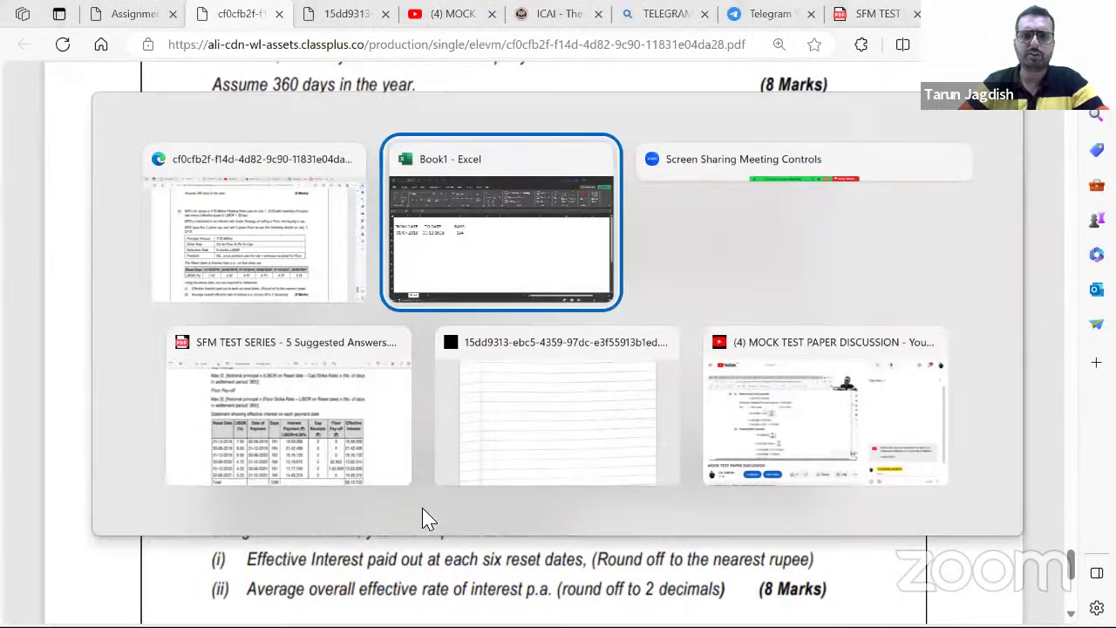
text(LIBOR)
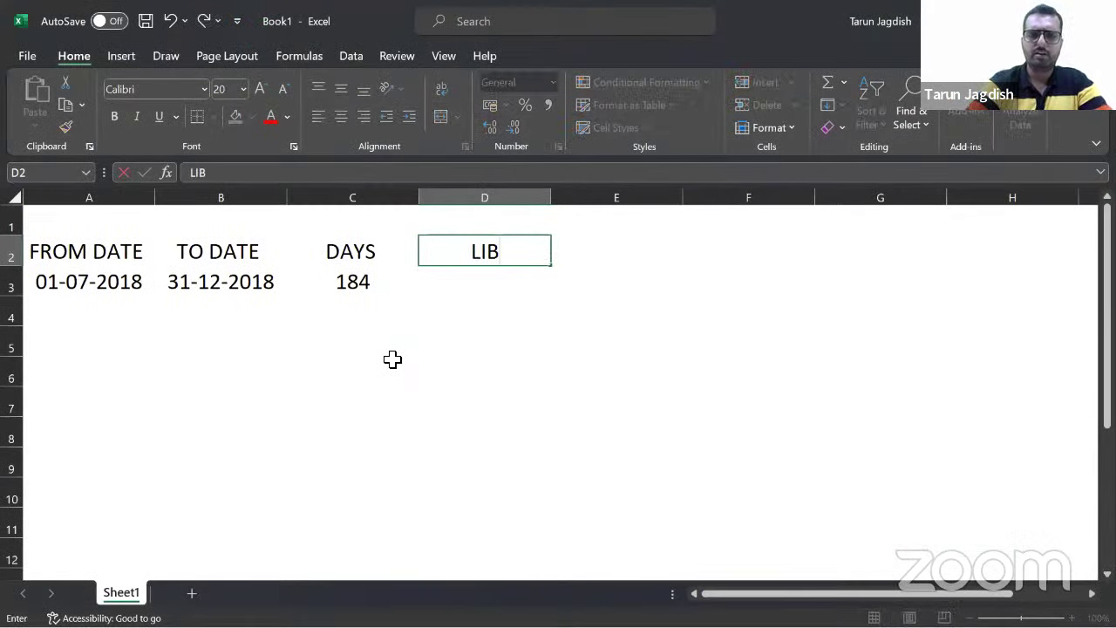
key(Return)
text(&)
key(BackSpace)
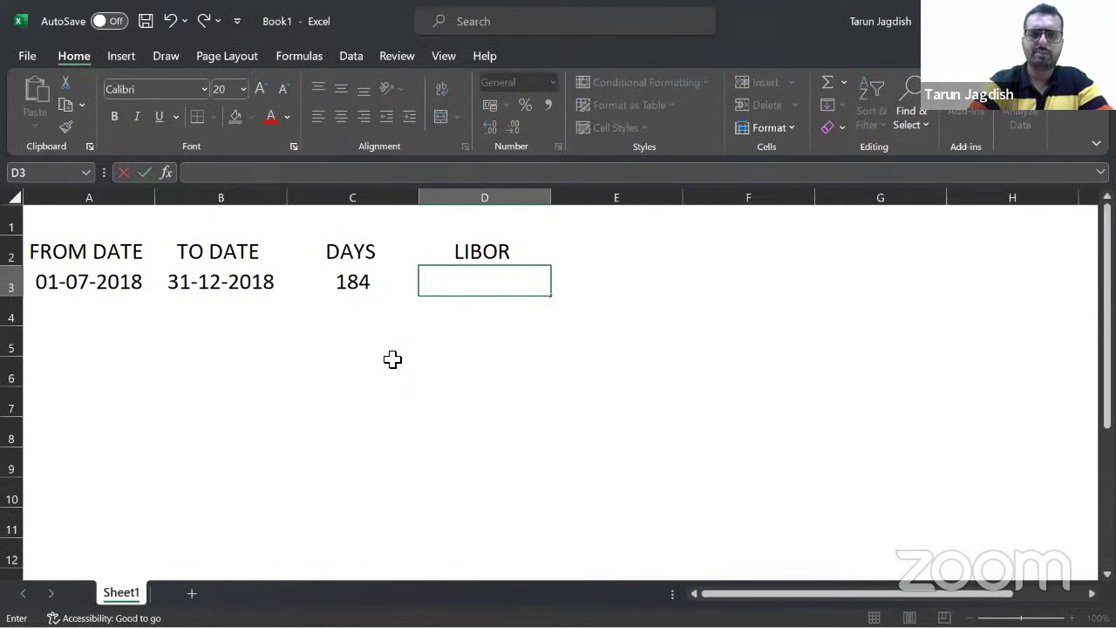
text(7%)
key(ctrl+Return)
Add an L + 0.5% heading in E2 and calculate the first period's rate in E3 with =D3+0.5%
key(Up)
key(Right)
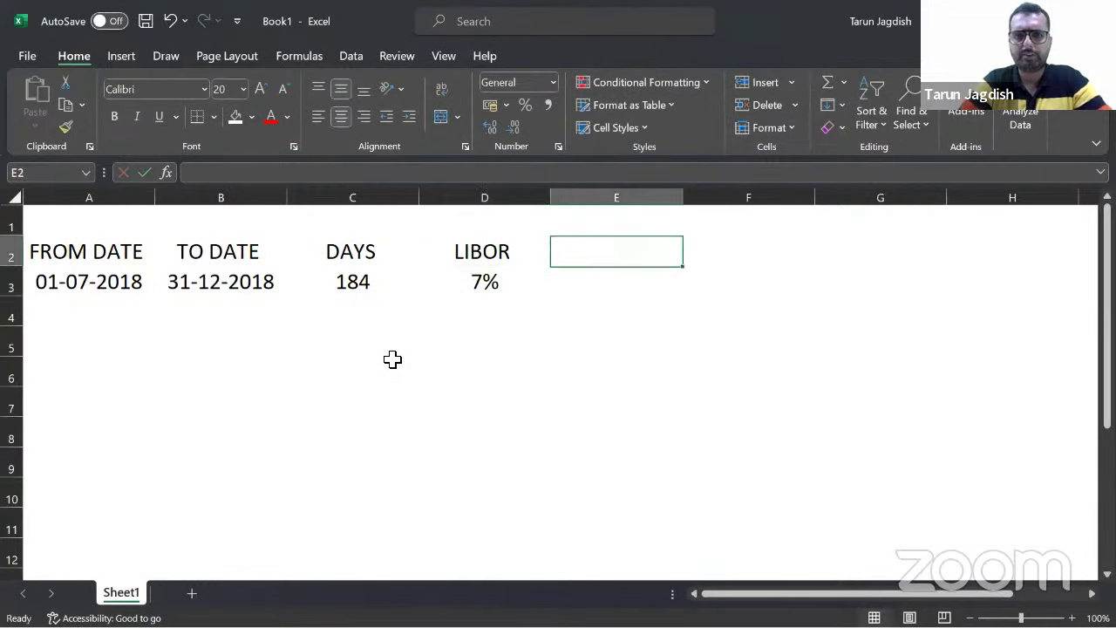
text(L + 0.5%)
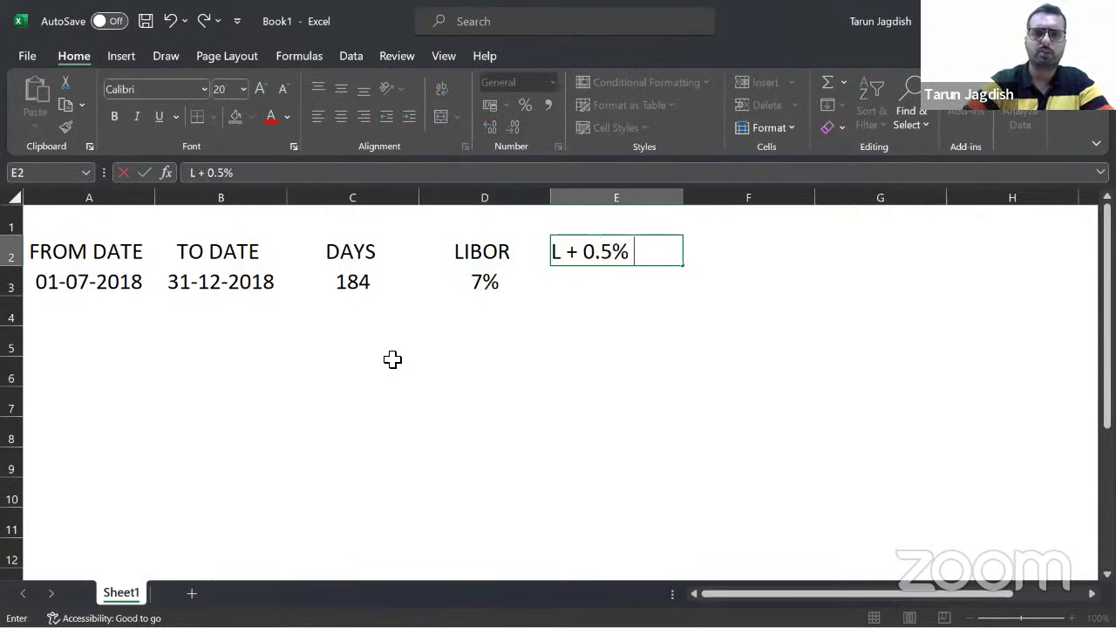
key(Return)
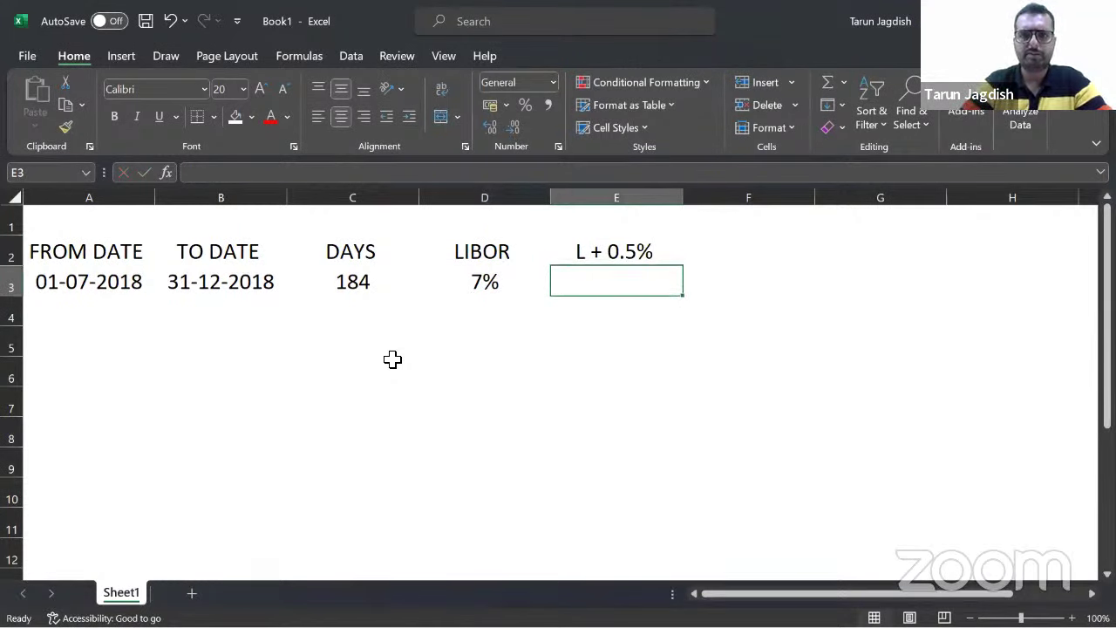
text(=)
key(Left)
text(+)
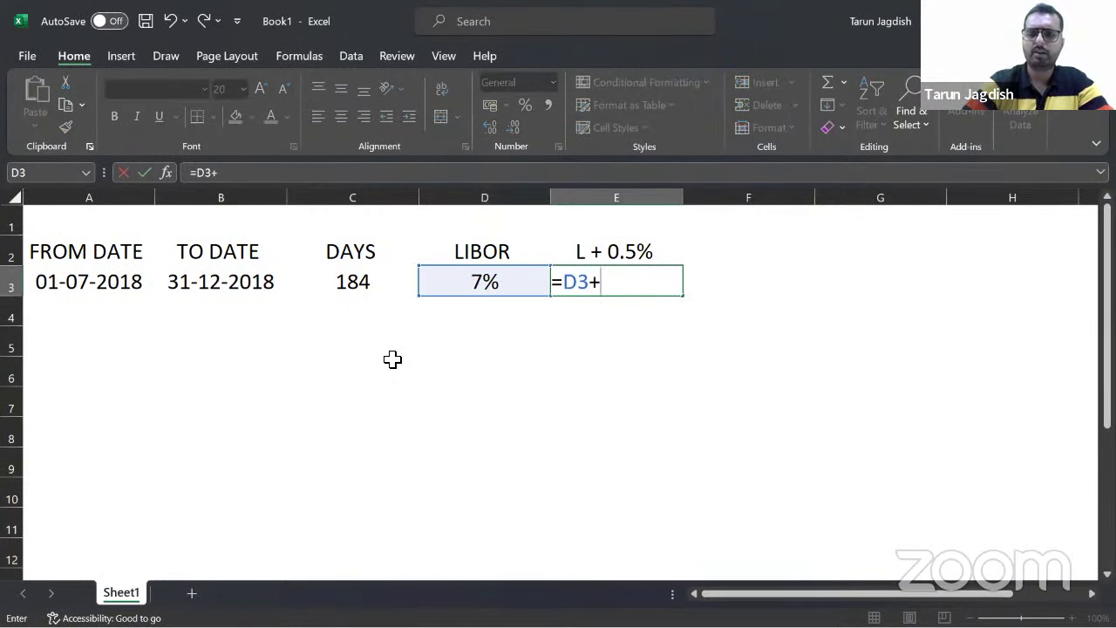
text(0.5%)
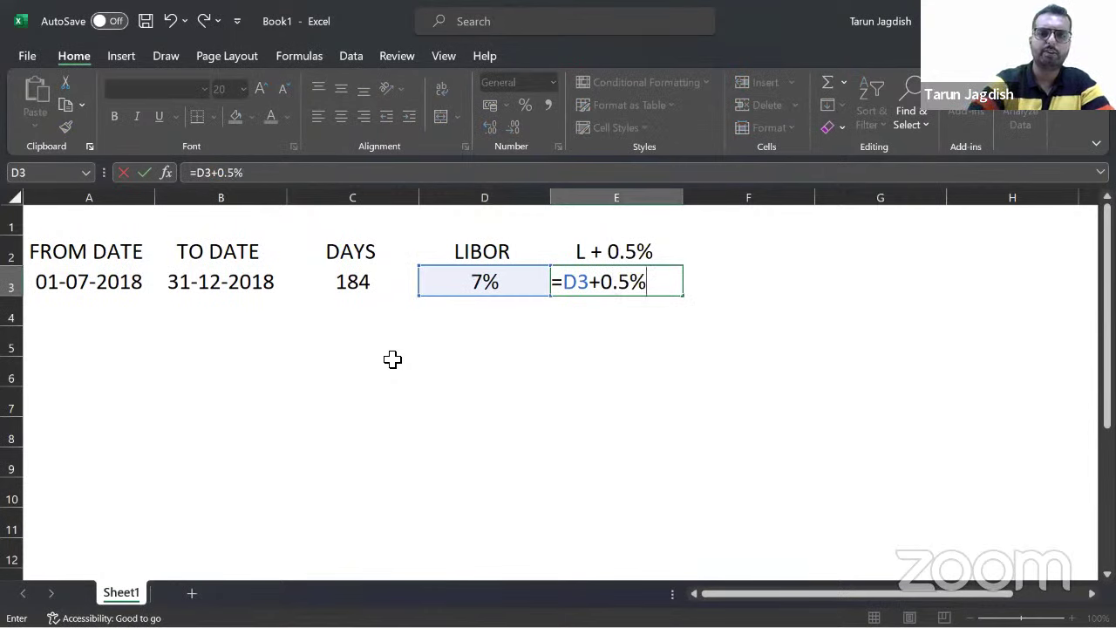
key(Return)
Set the rate in E3 to display with two decimal places
key(Up)
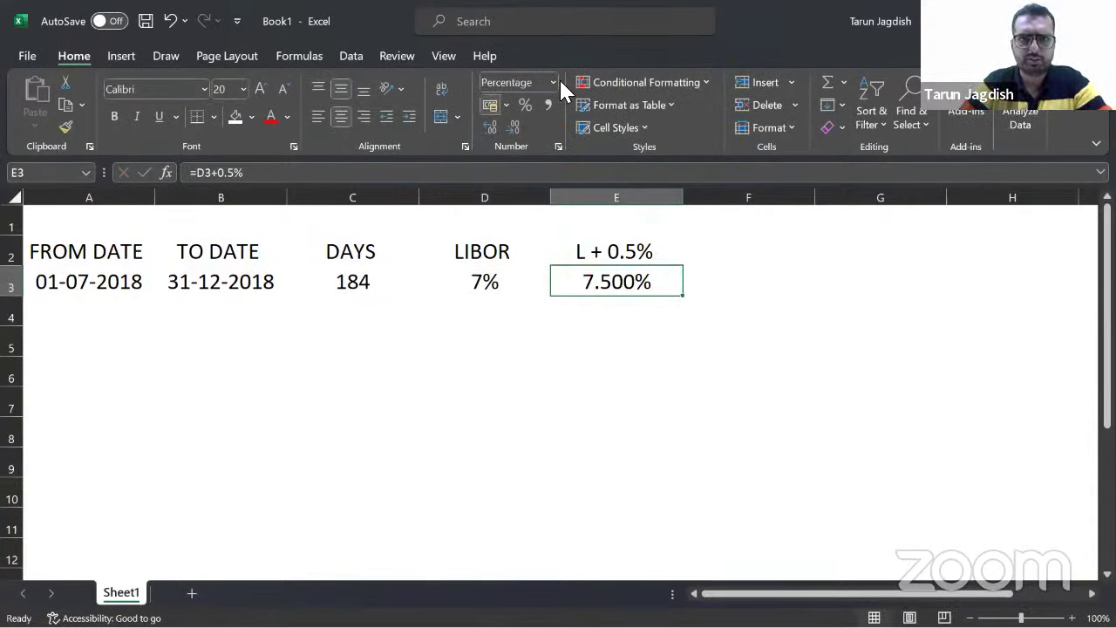
click(489, 129)
double_click(506, 128)
click(506, 128)
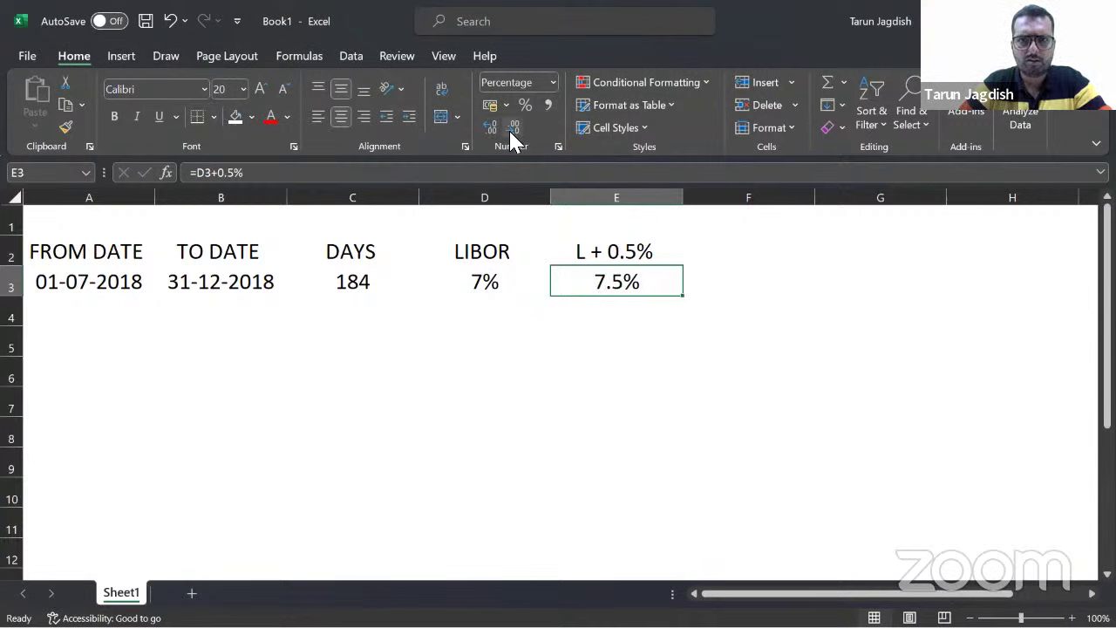
click(490, 129)
Add an Interest heading in F2
click(745, 247)
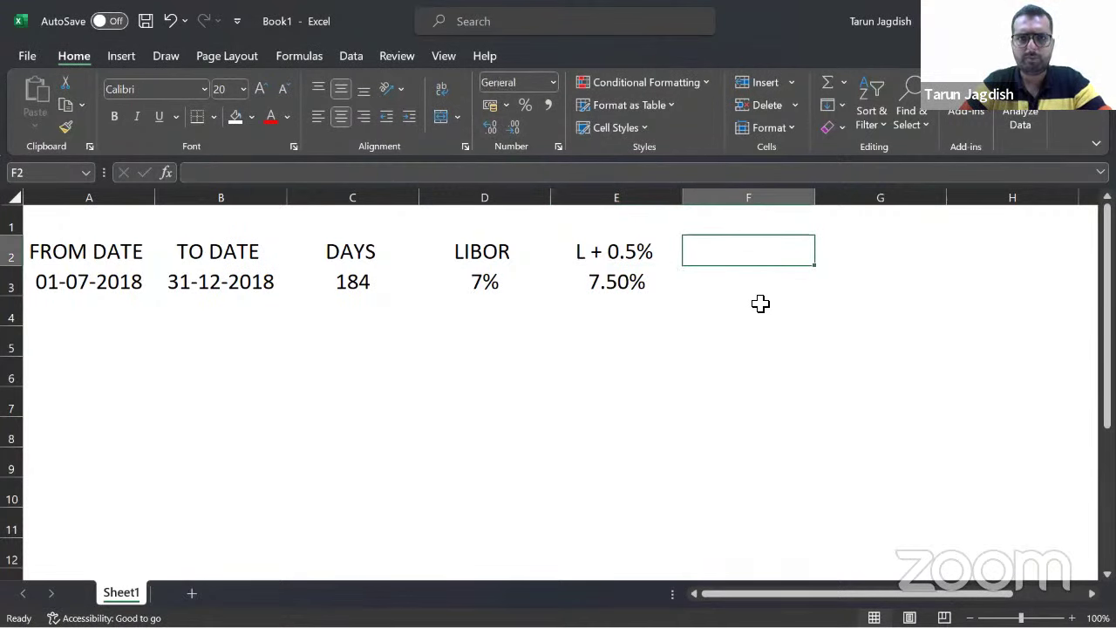
text(iN)
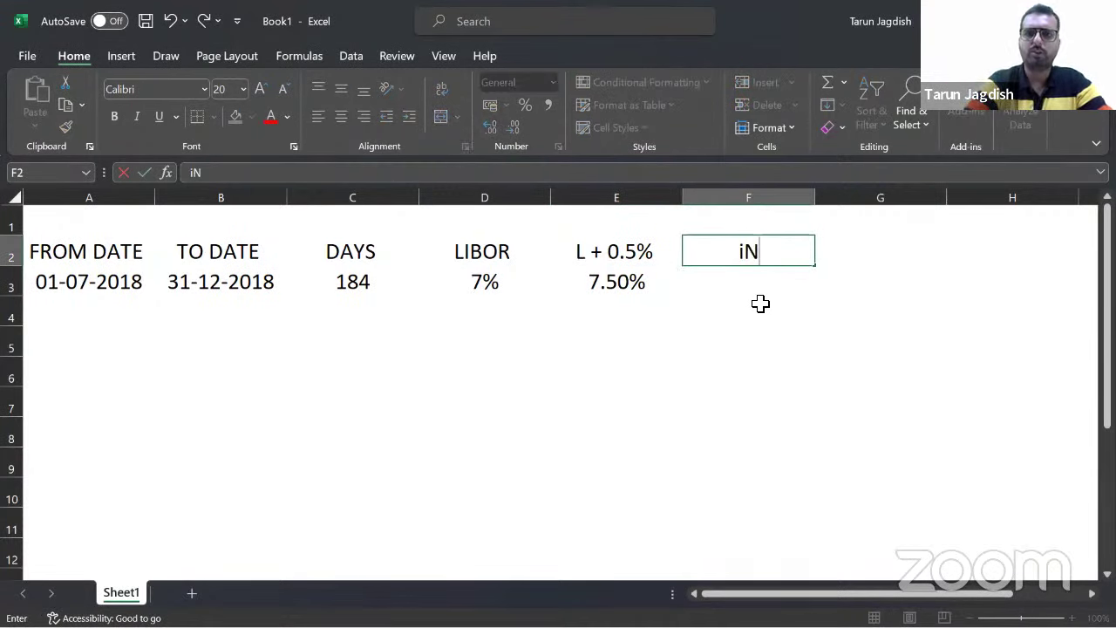
text(terest)
key(Return)
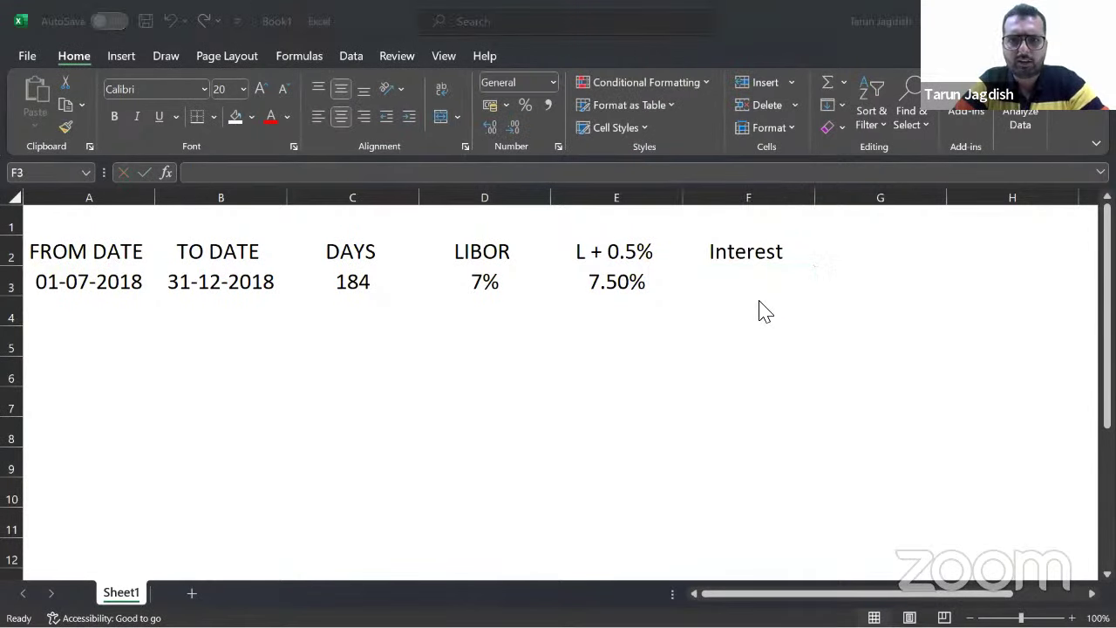
Check the principal in the question paper and calculate the first period's interest in F3 with =50000000*E3*(C3/365)
key(alt+Tab)
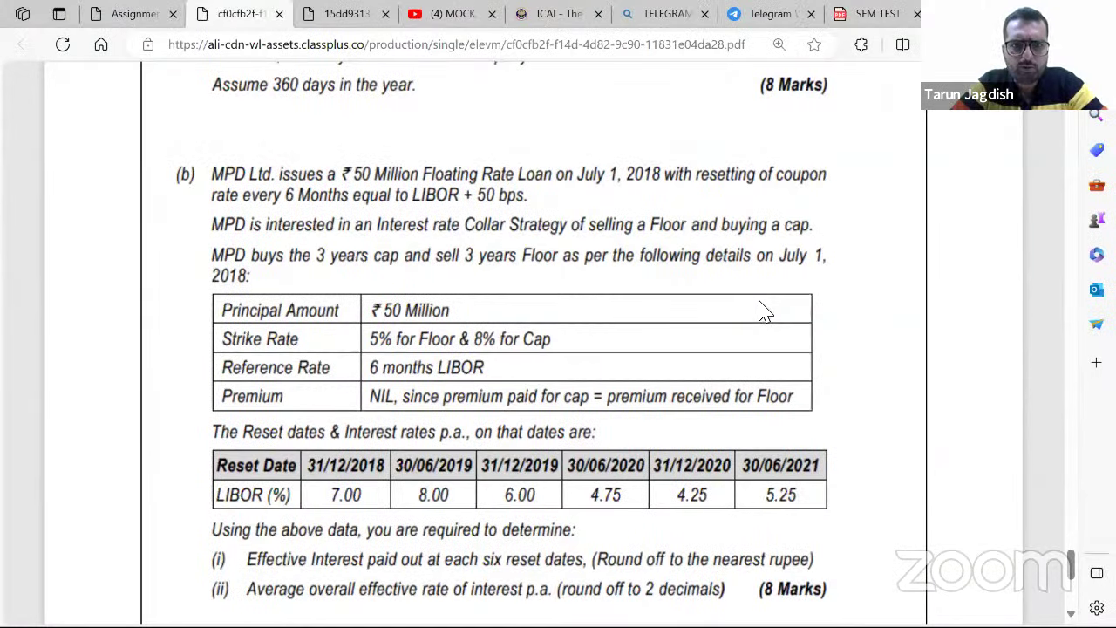
key(alt+Tab)
text(=)
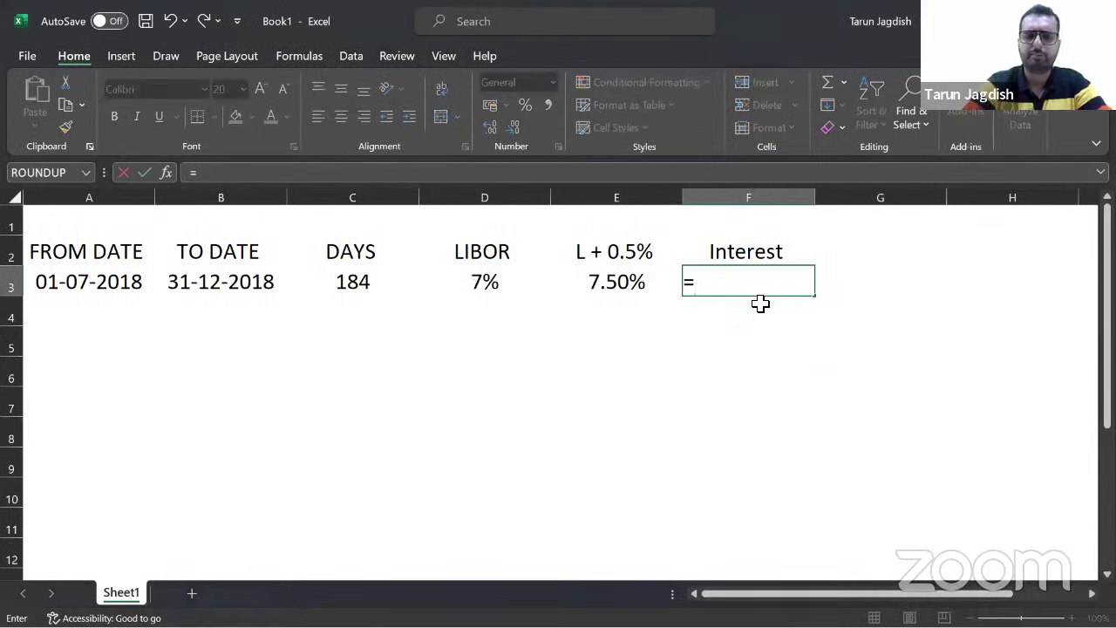
text(50000000)
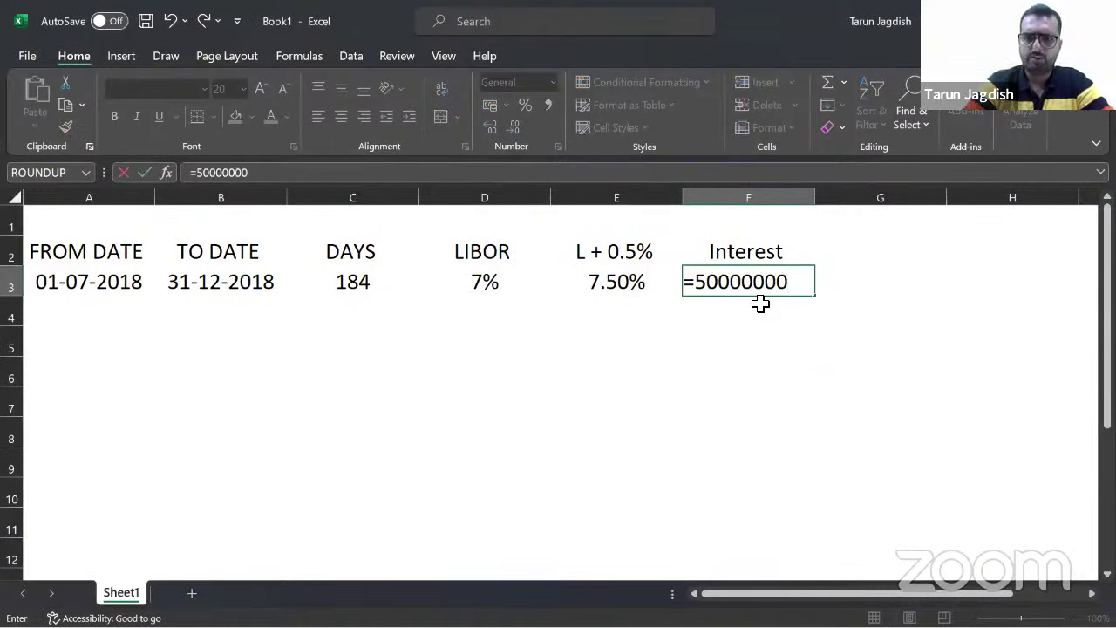
text(*)
click(632, 290)
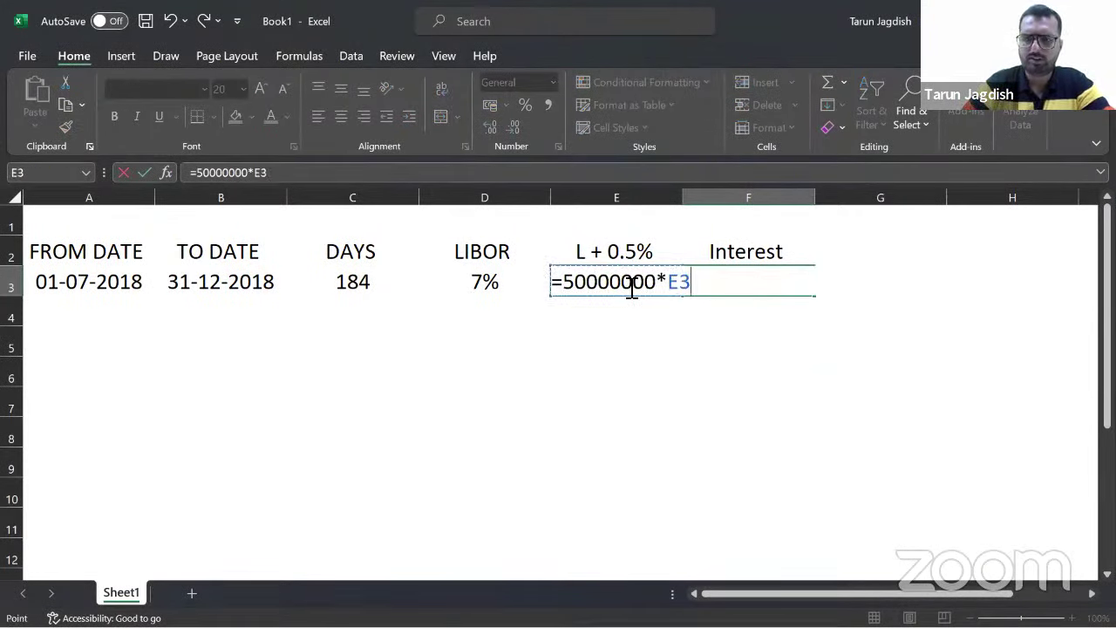
text(*)
click(366, 291)
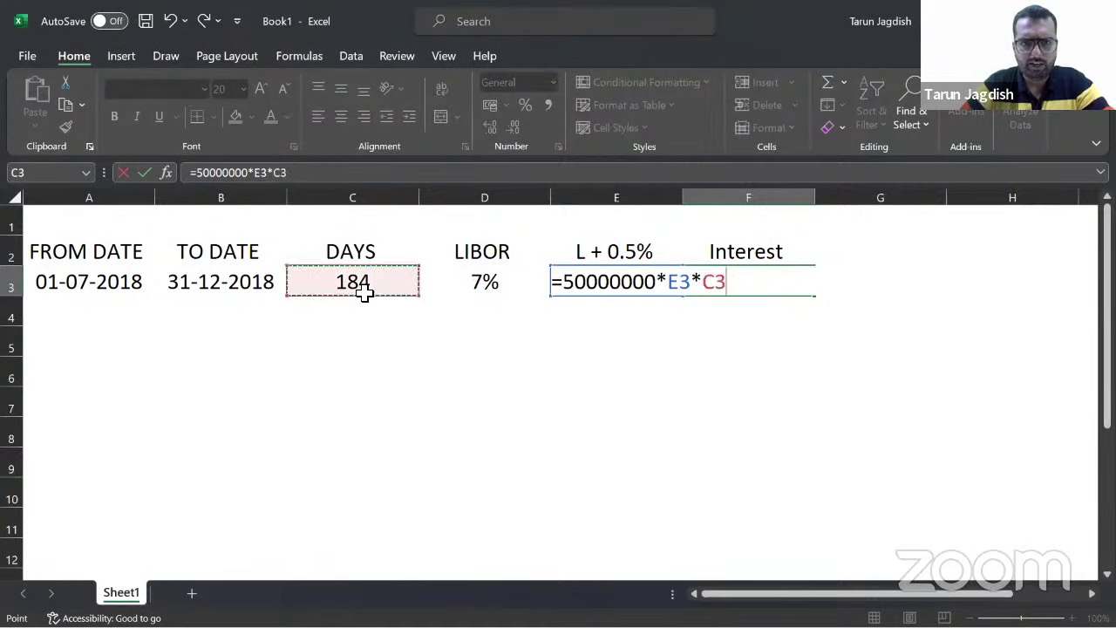
text(/)
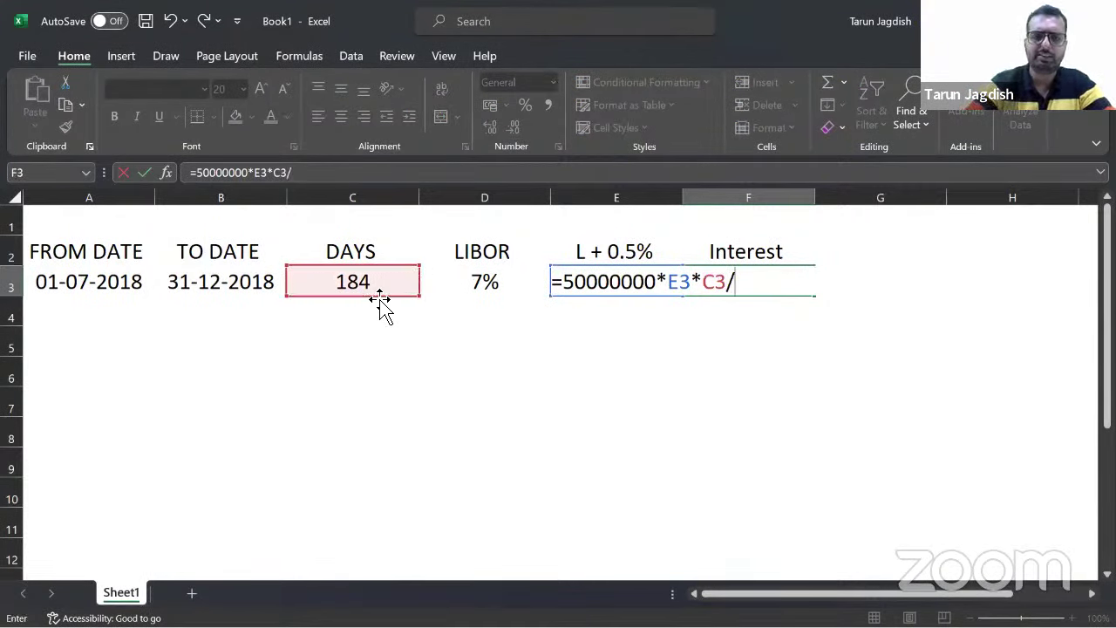
text(365)
key(F2)
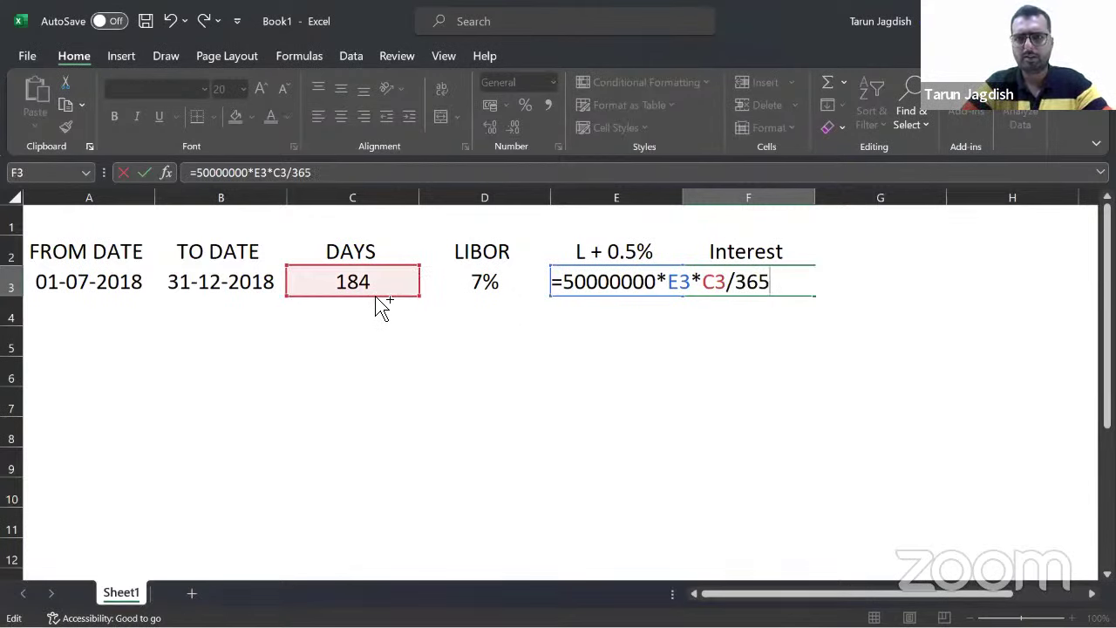
key(Left)
key(Left)
key(Left)
key(Left)
text(()
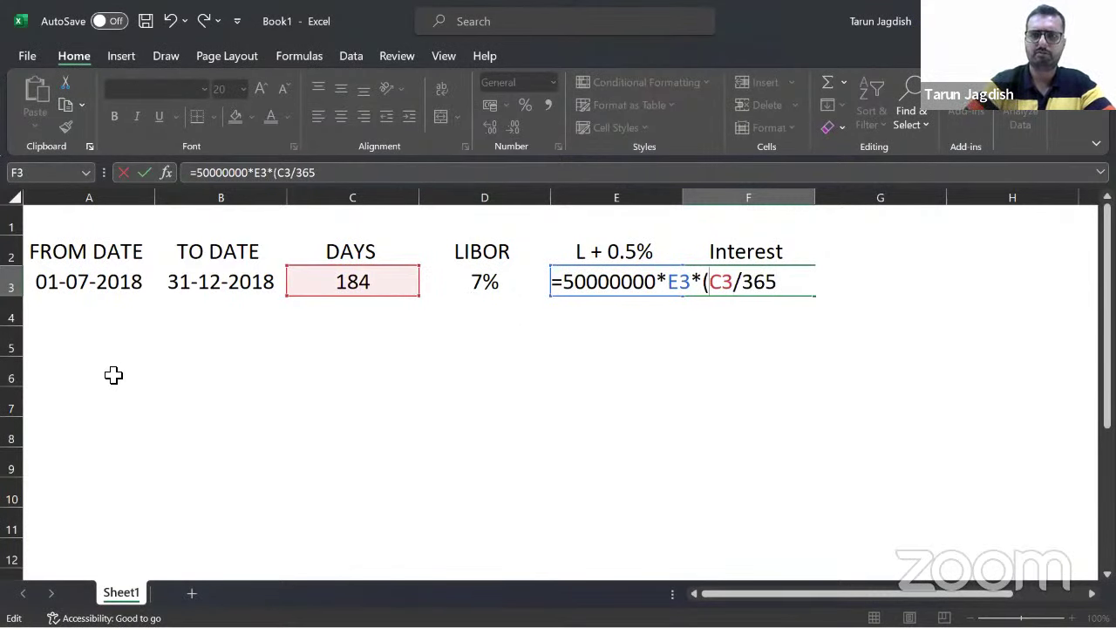
key(ctrl+Return)
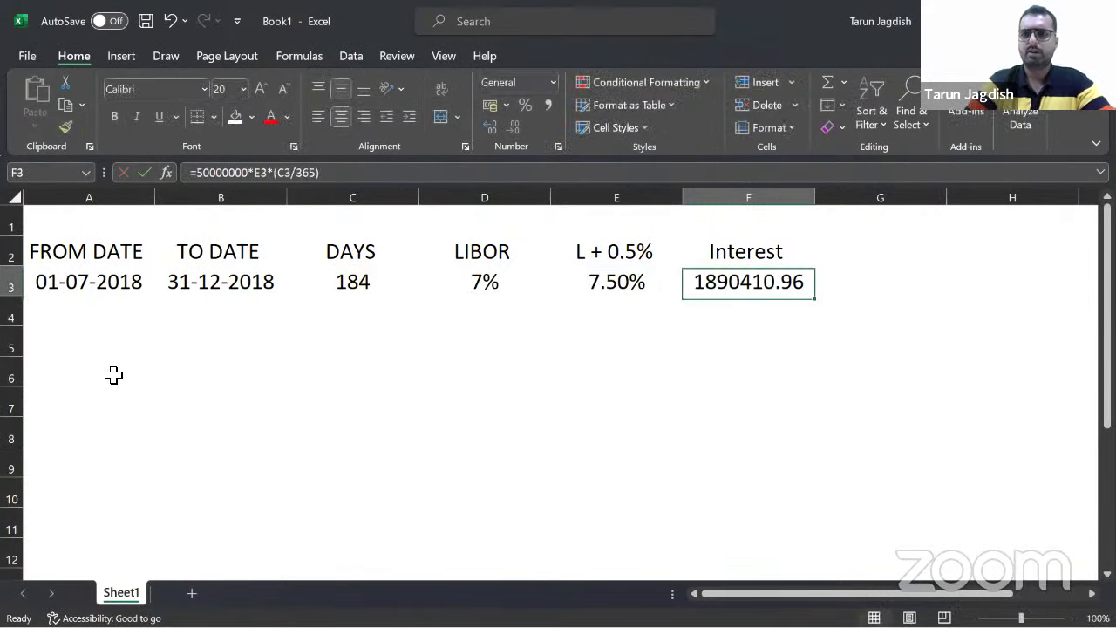
Format the interest in F3 in comma style and autofit column F to its contents
click(544, 106)
double_click(814, 197)
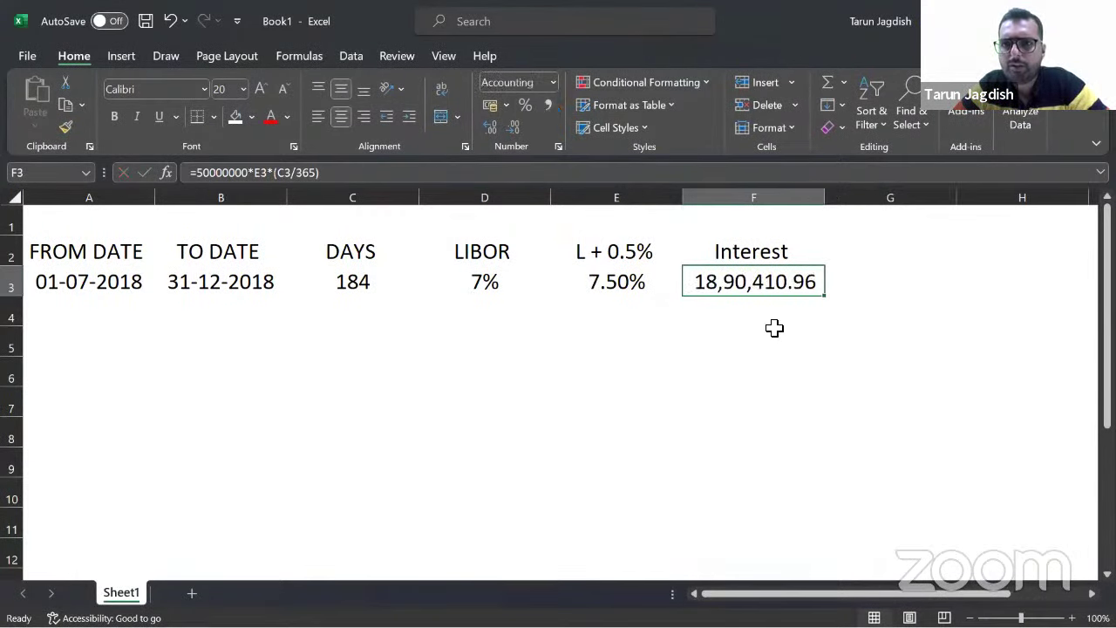
Check the effective interest statement in the suggested answers, then enter a Cap Receipt heading in G2 of the worksheet
key(alt+Tab)
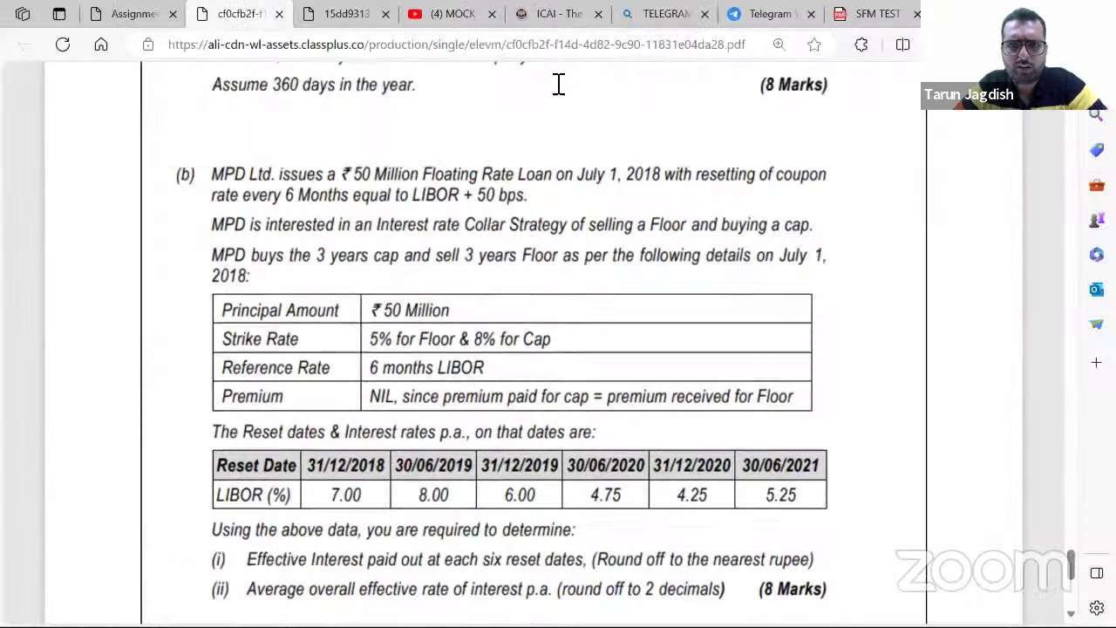
scroll(559, 84, down, 1)
key(ctrl+9)
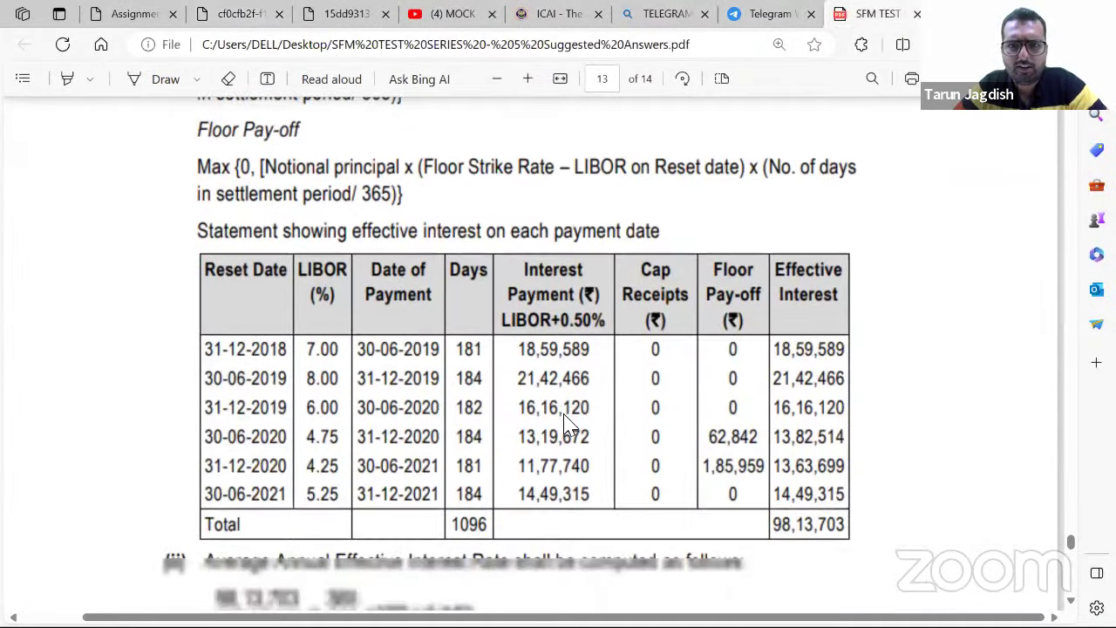
scroll(565, 428, down, 1)
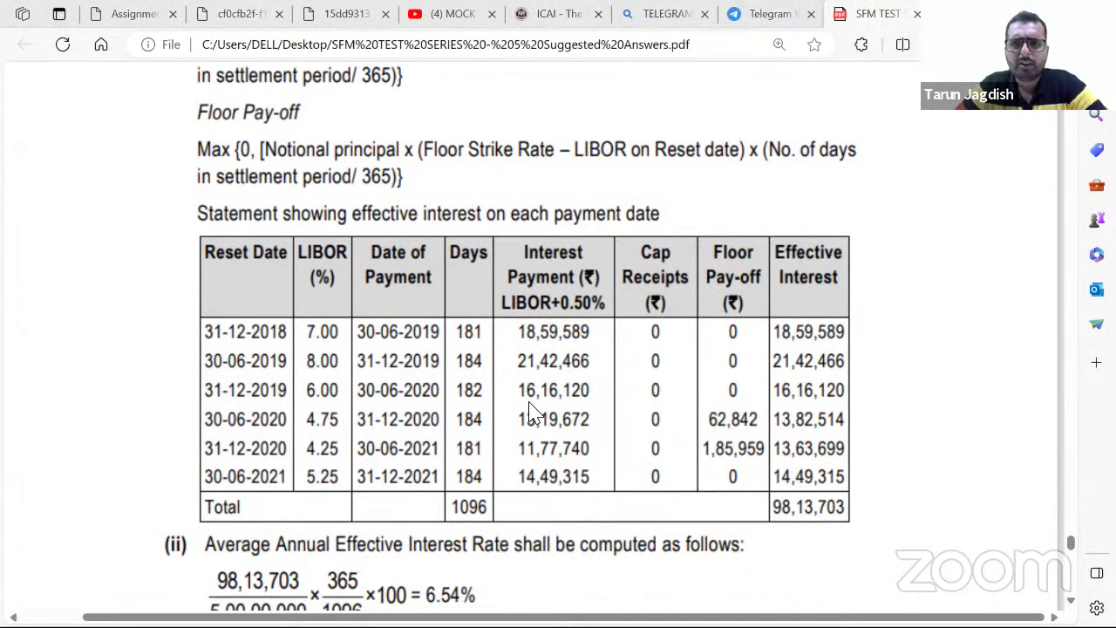
key(alt+Tab)
key(Up)
key(Down)
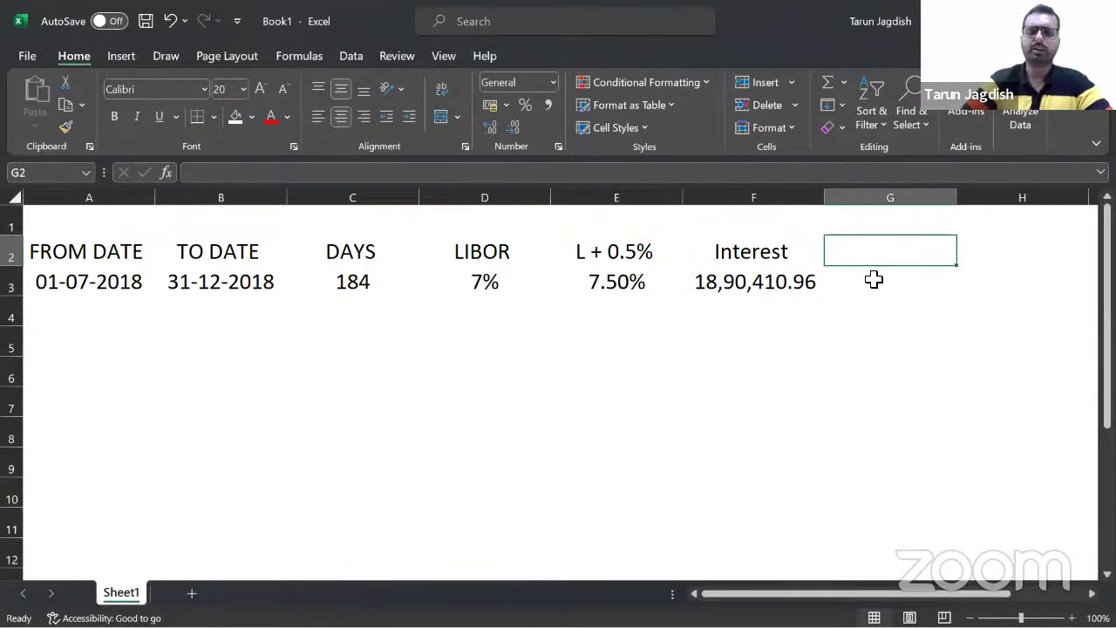
text(Cap Recei)
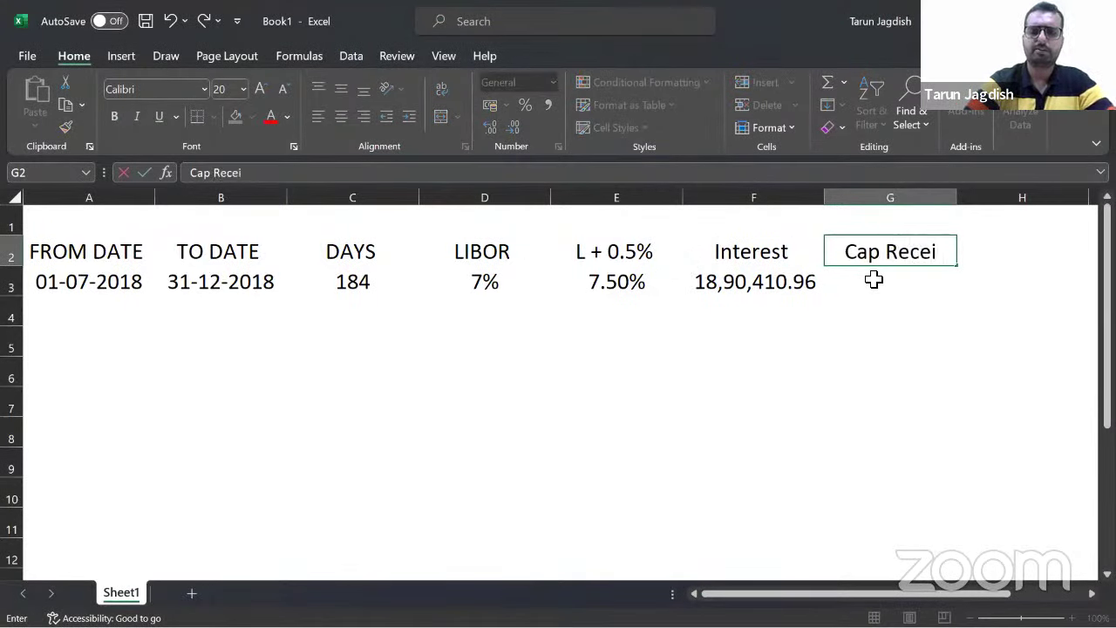
text(pt)
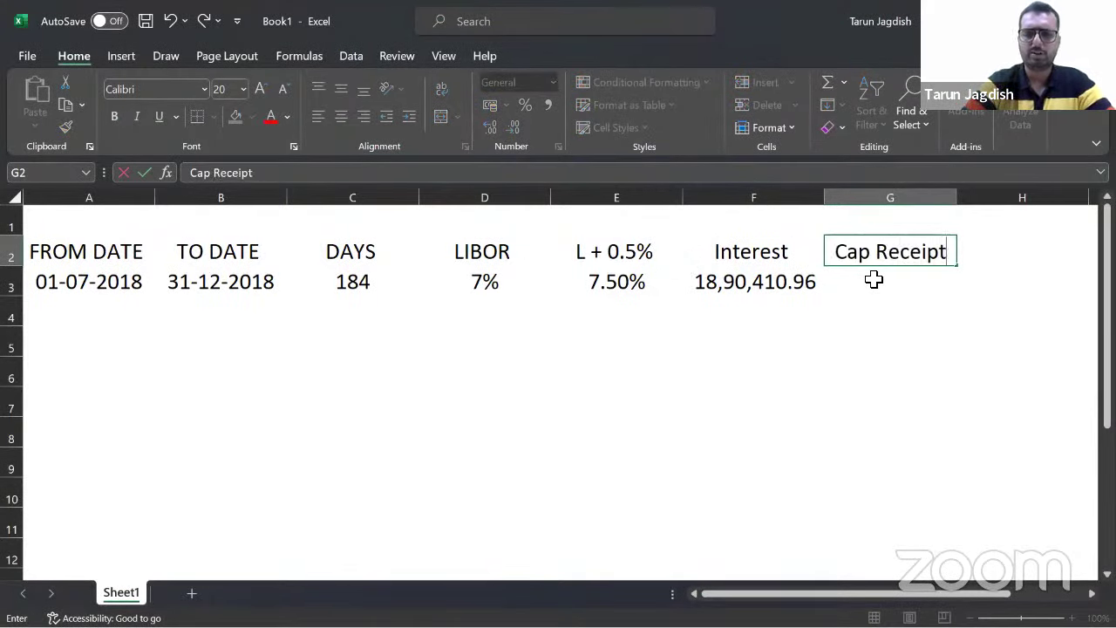
Add a Floor Payoff heading in H2 and a Net heading in I2
key(Tab)
text(Floor Pa)
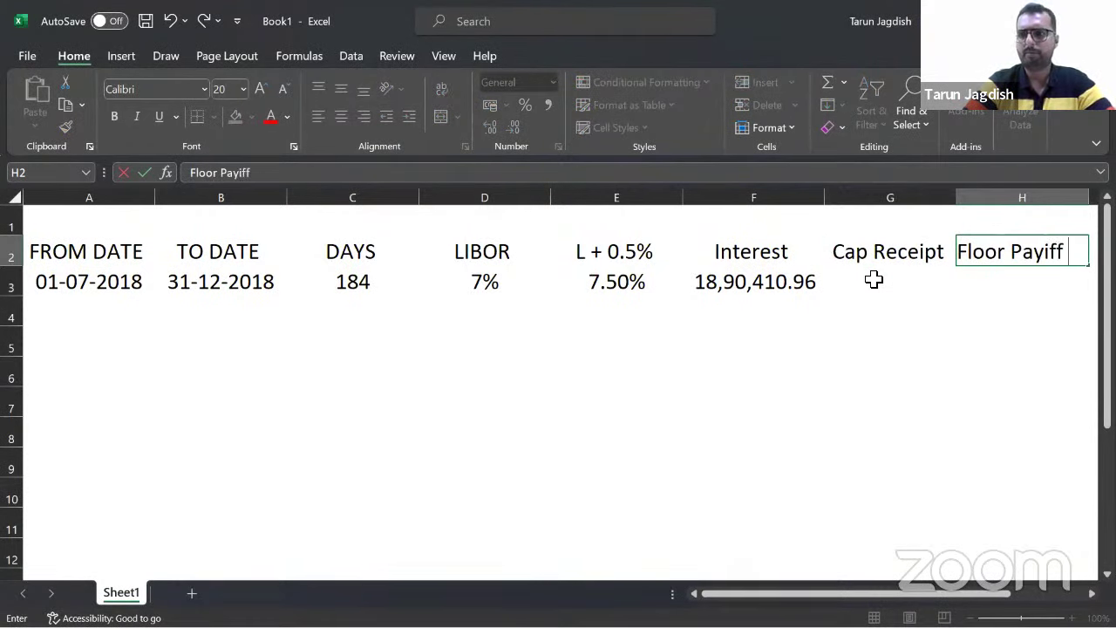
key(BackSpace)
key(BackSpace)
key(BackSpace)
text(off)
key(Return)
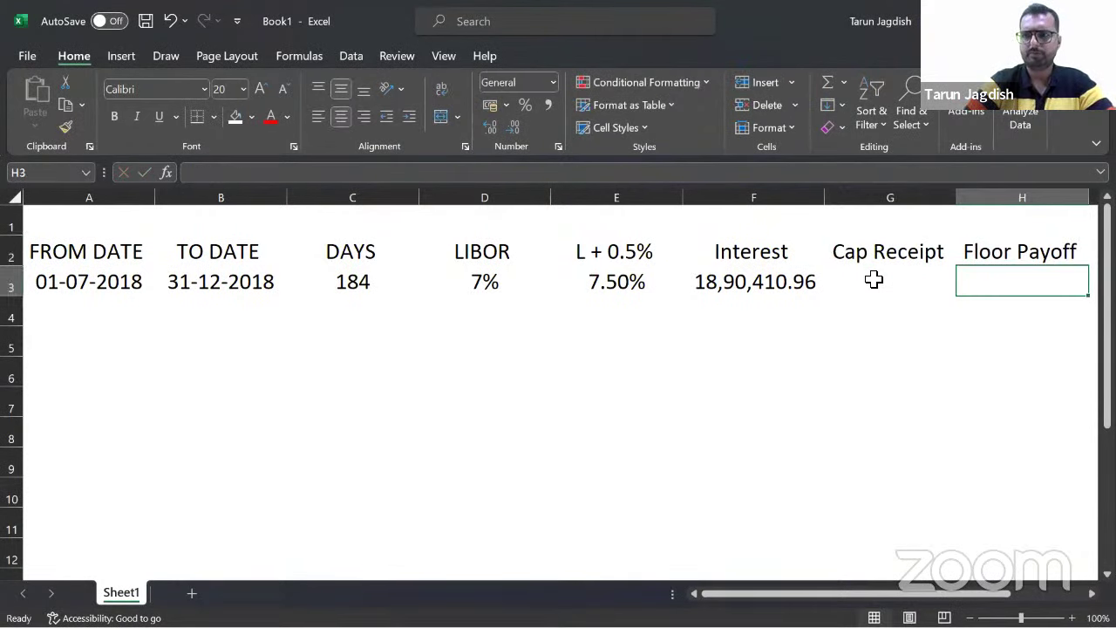
key(Up)
key(Right)
text(Net)
key(Return)
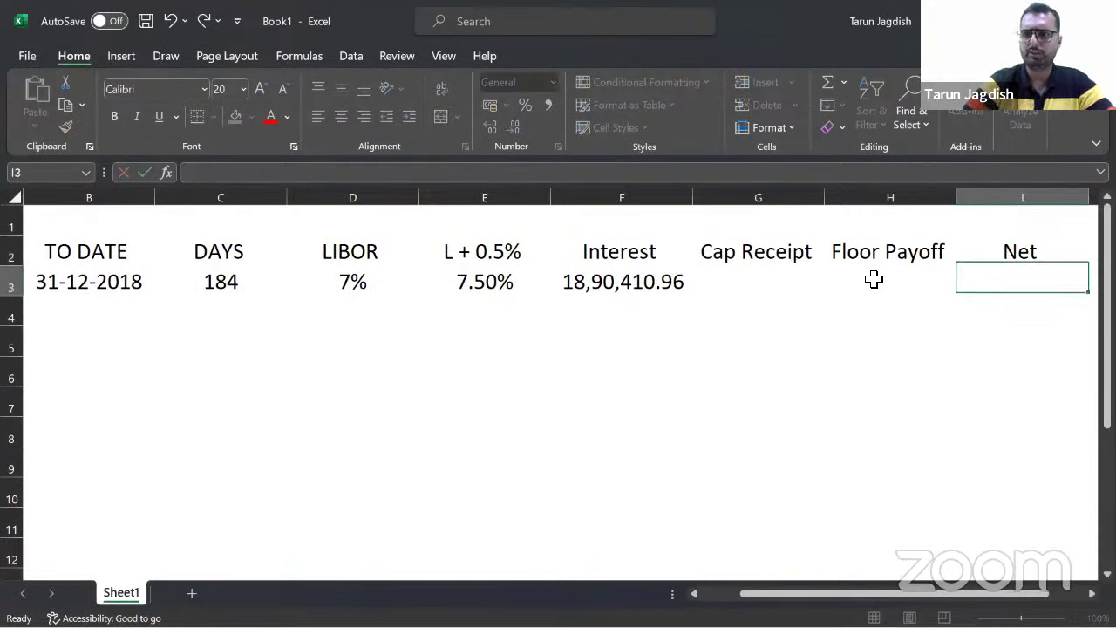
Set the font size of the whole worksheet to 18
key(Up)
key(Left)
key(Home)
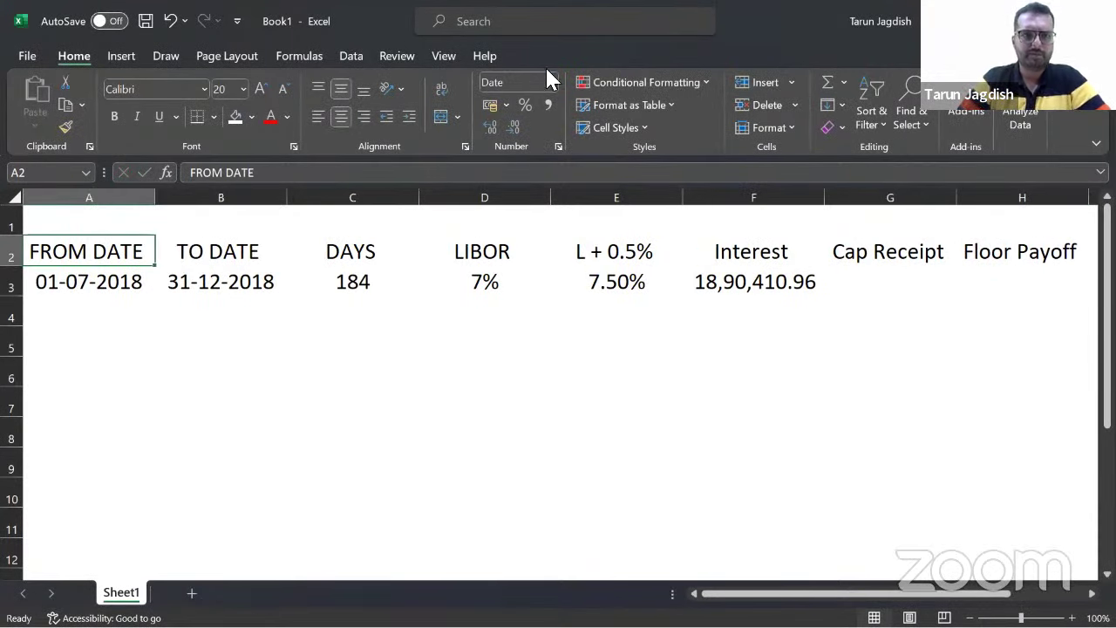
click(11, 195)
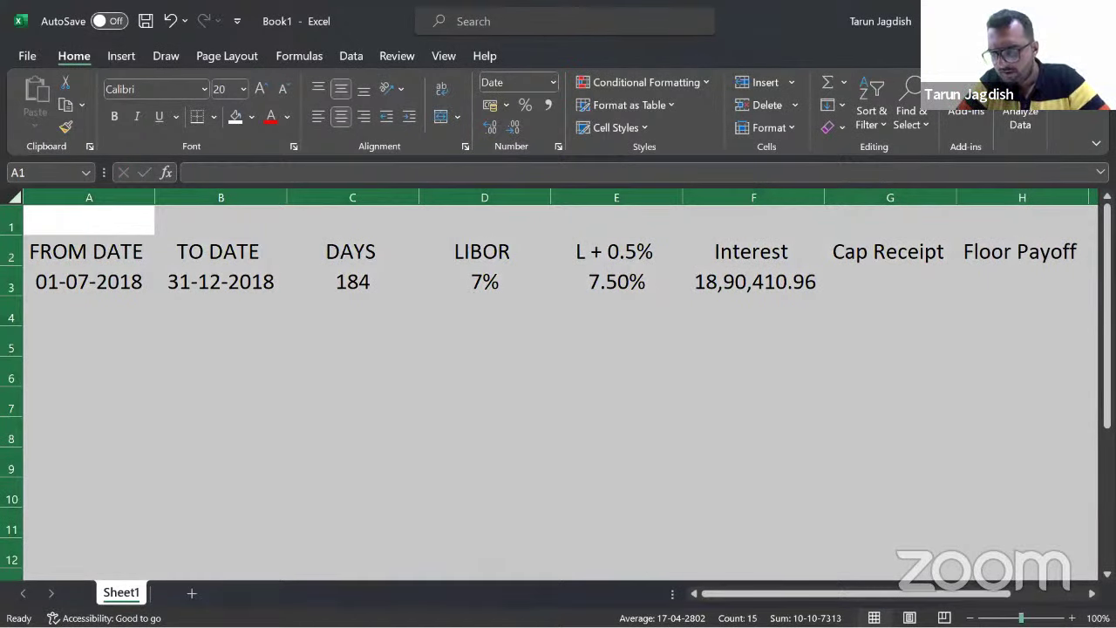
click(280, 89)
click(281, 90)
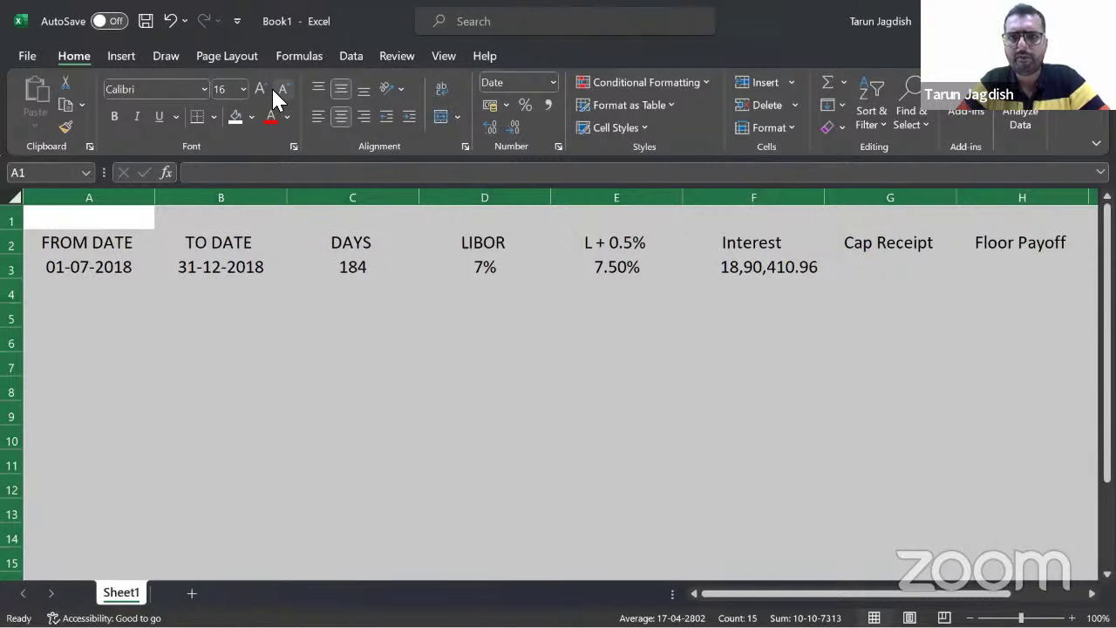
click(260, 89)
click(221, 355)
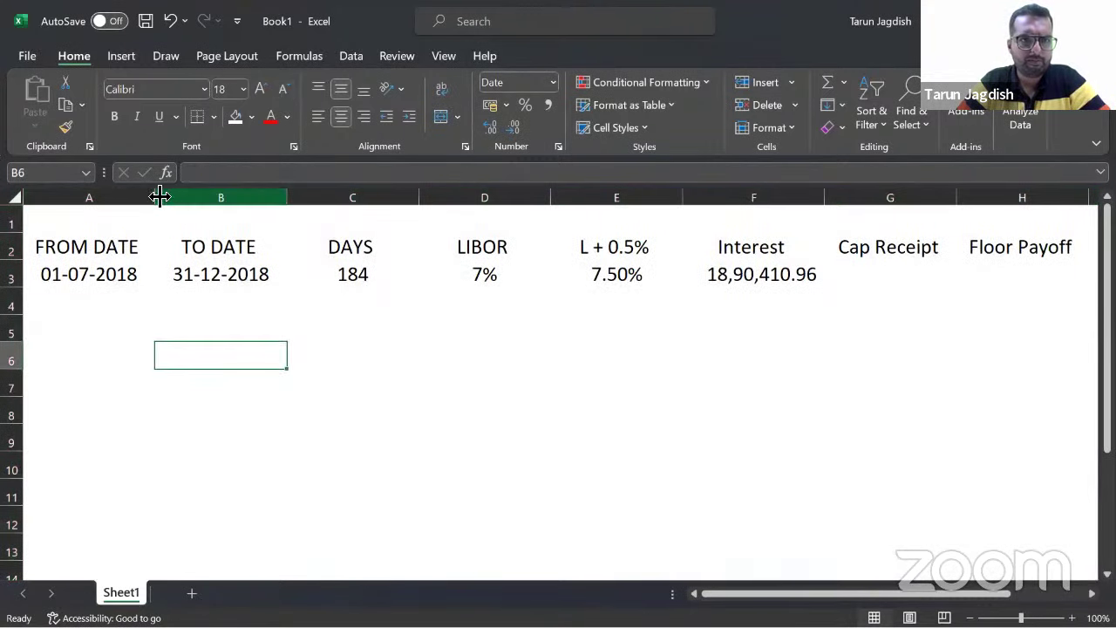
Narrow columns A through E so they sit closer to their contents
drag(159, 197, 138, 197)
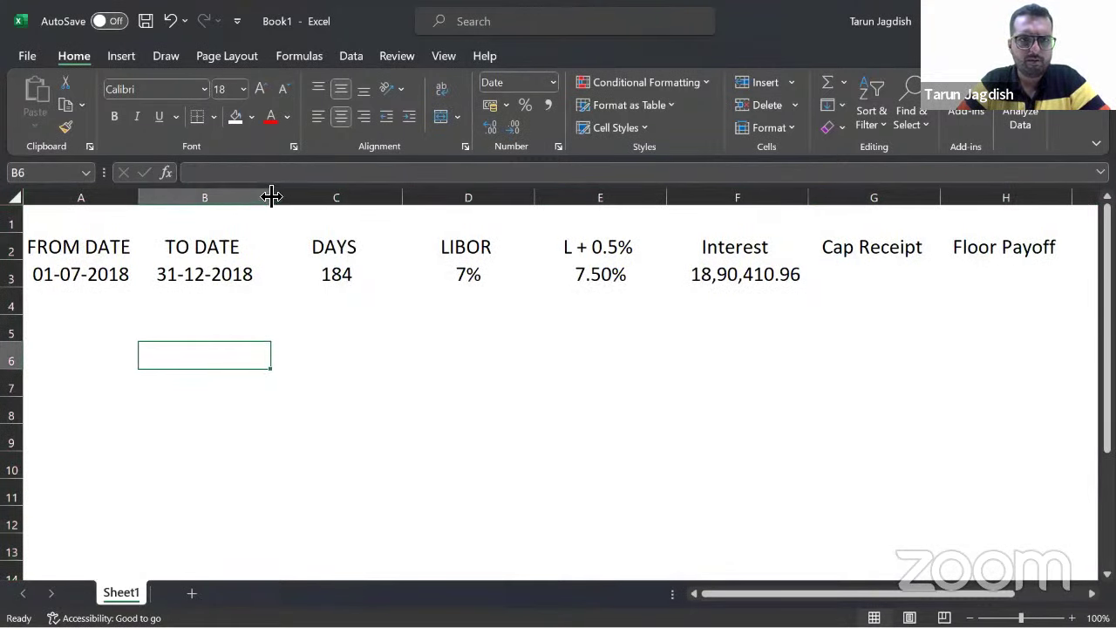
drag(271, 196, 249, 197)
drag(381, 195, 342, 198)
drag(476, 199, 429, 199)
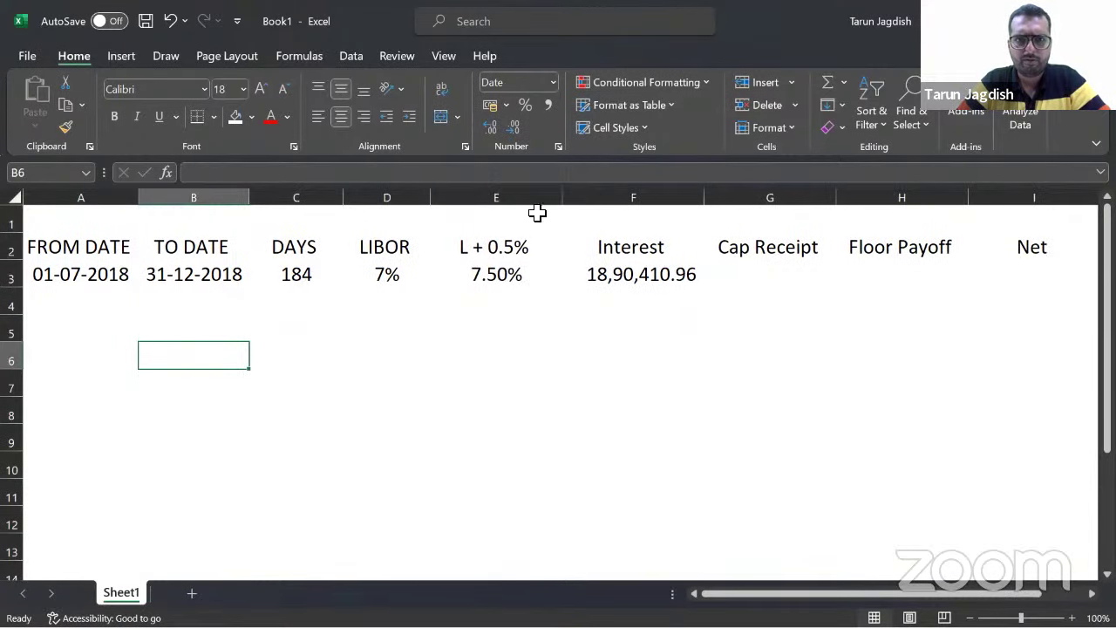
drag(565, 200, 527, 200)
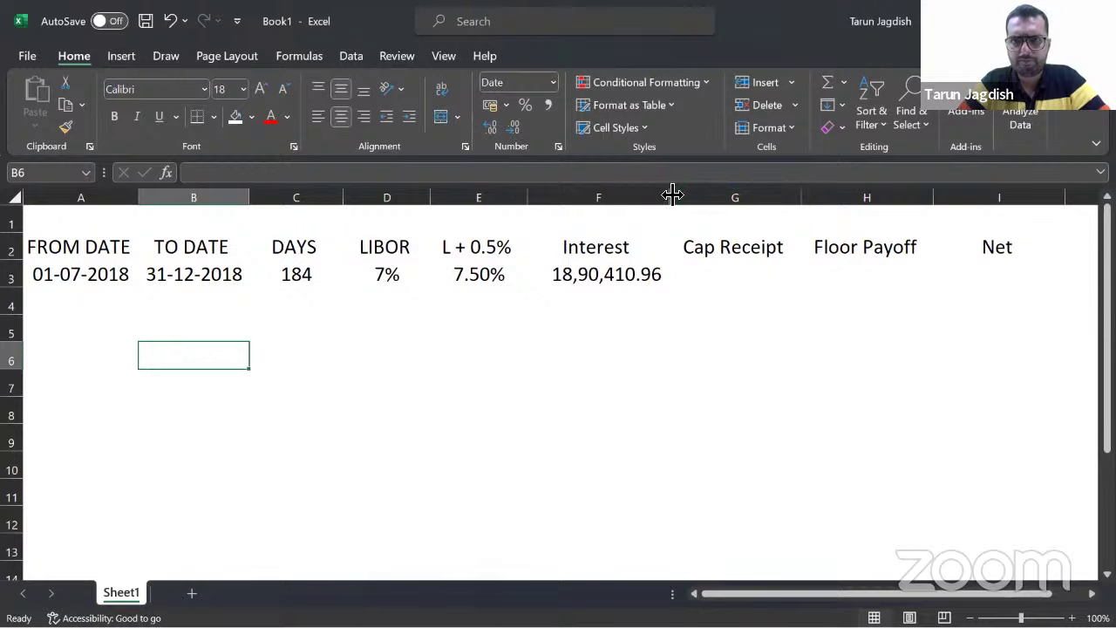
Autofit the Interest column F to its contents
drag(673, 192, 639, 197)
click(635, 197)
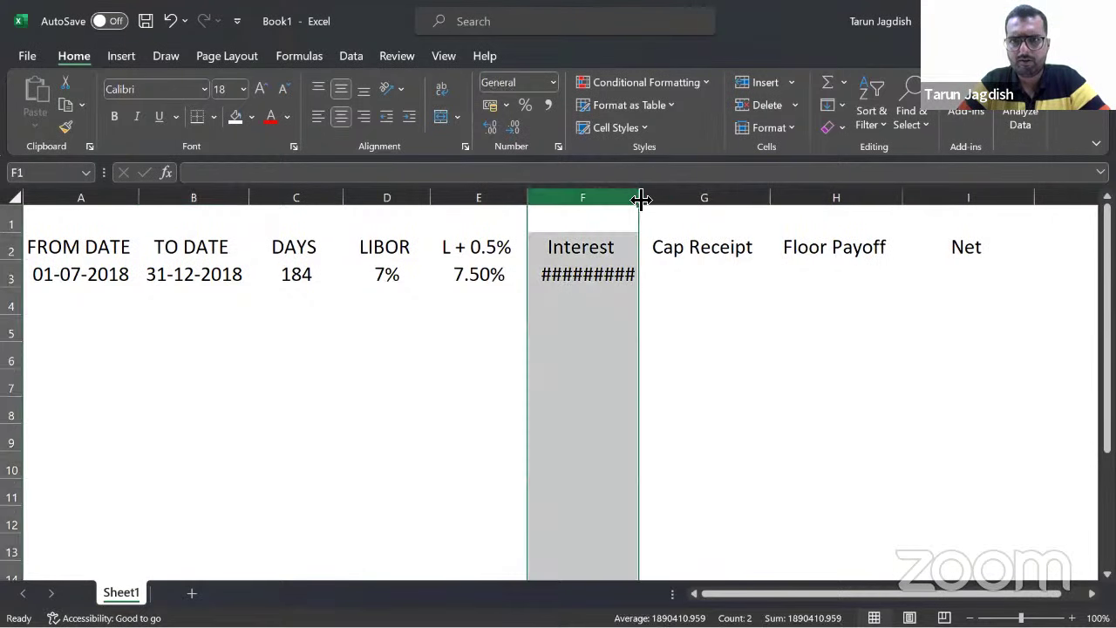
double_click(640, 199)
click(650, 284)
Narrow the Cap Receipt and Floor Payoff columns and widen the Net column
click(780, 225)
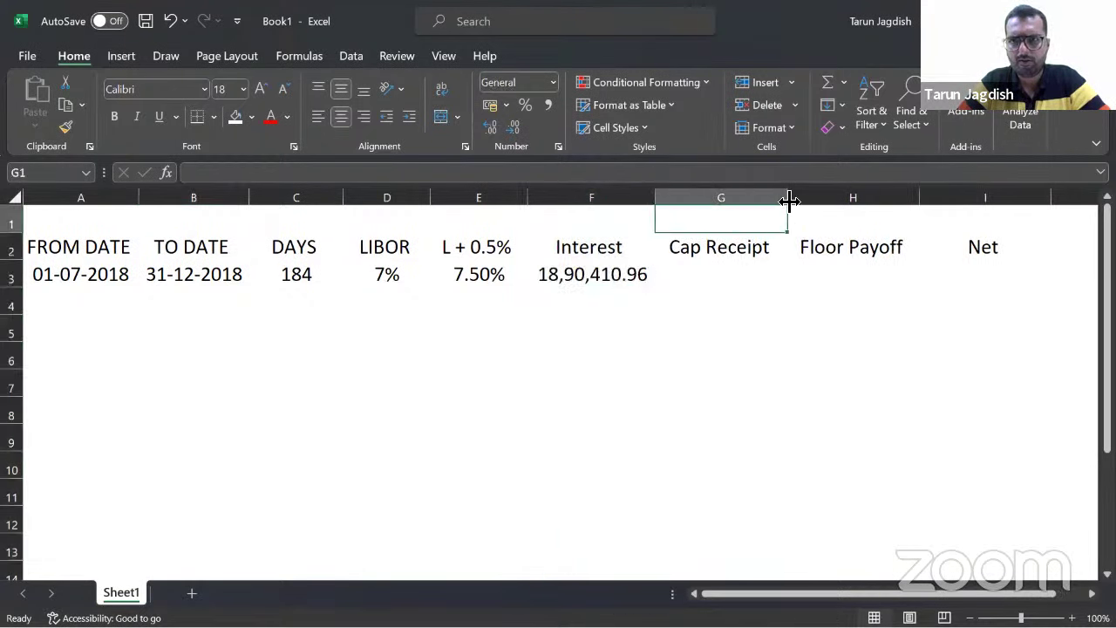
drag(789, 201, 777, 201)
drag(910, 201, 892, 202)
drag(1026, 197, 1055, 206)
Fill the heading row A2:I2 with yellow and make its text bold
drag(1021, 247, 12, 249)
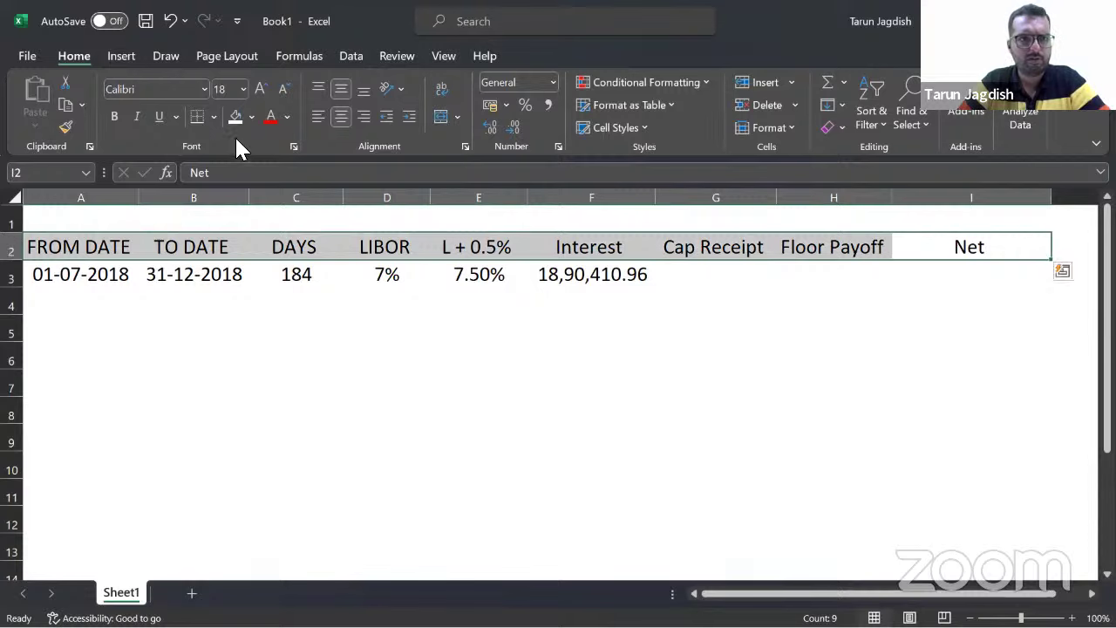
click(252, 117)
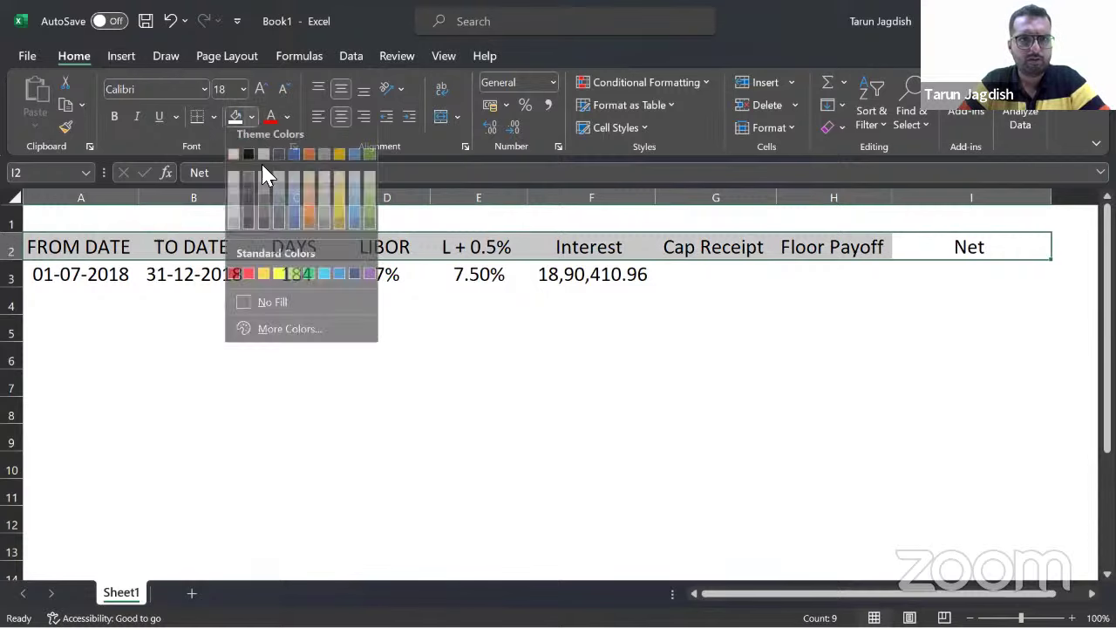
click(279, 280)
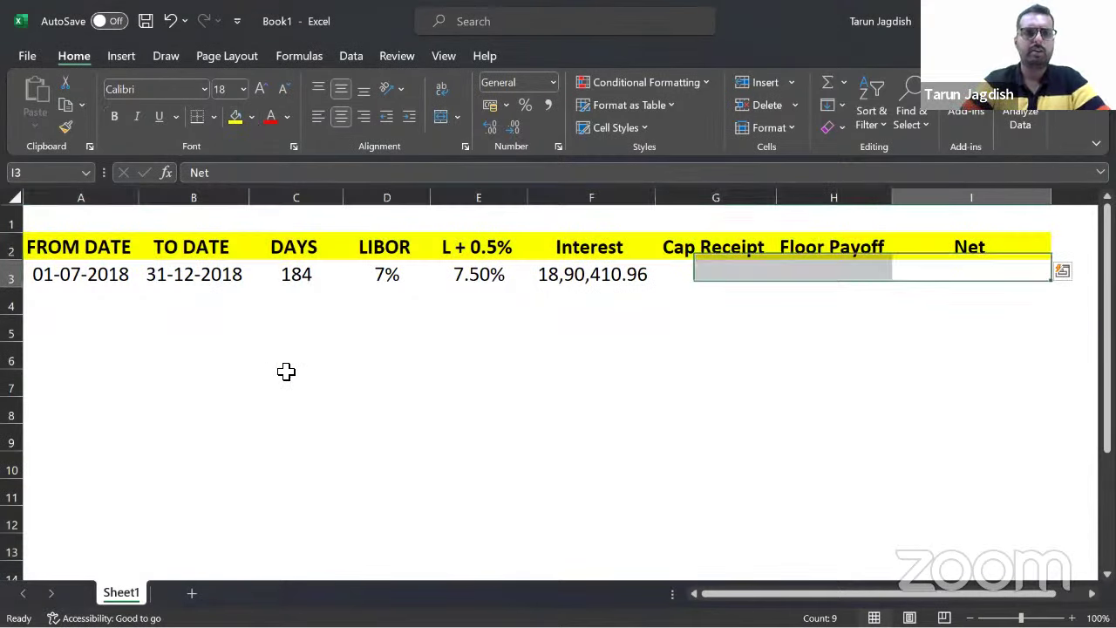
Shorten the date headings to FROM in A2 and TO in B2
key(Up)
key(Left)
key(Left)
key(Left)
key(Left)
key(Left)
key(Left)
key(Left)
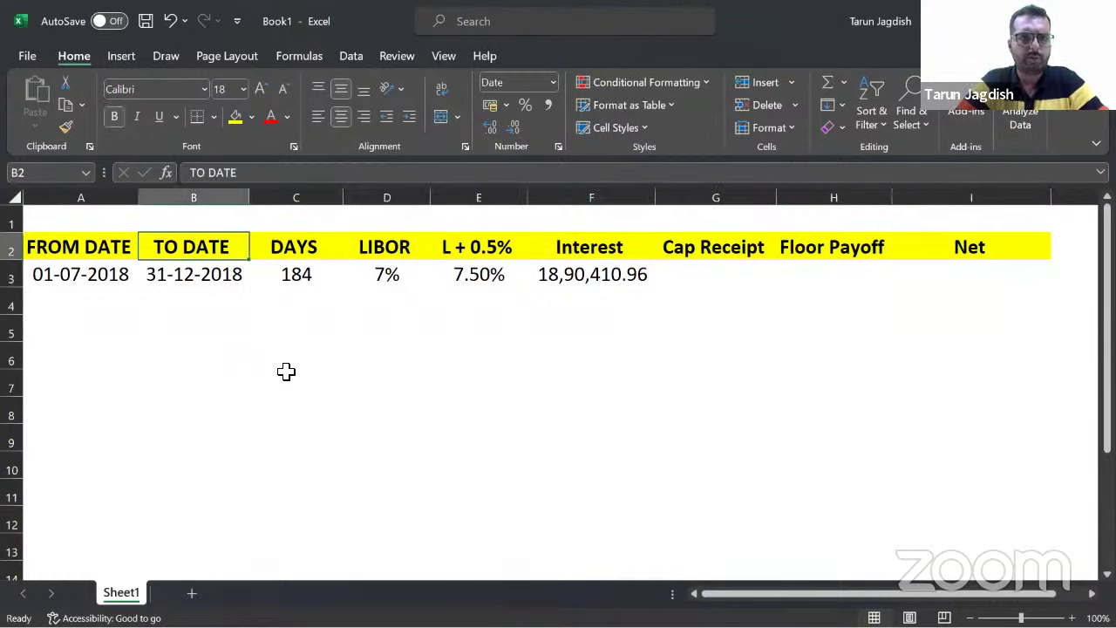
key(Left)
text(from)
key(Right)
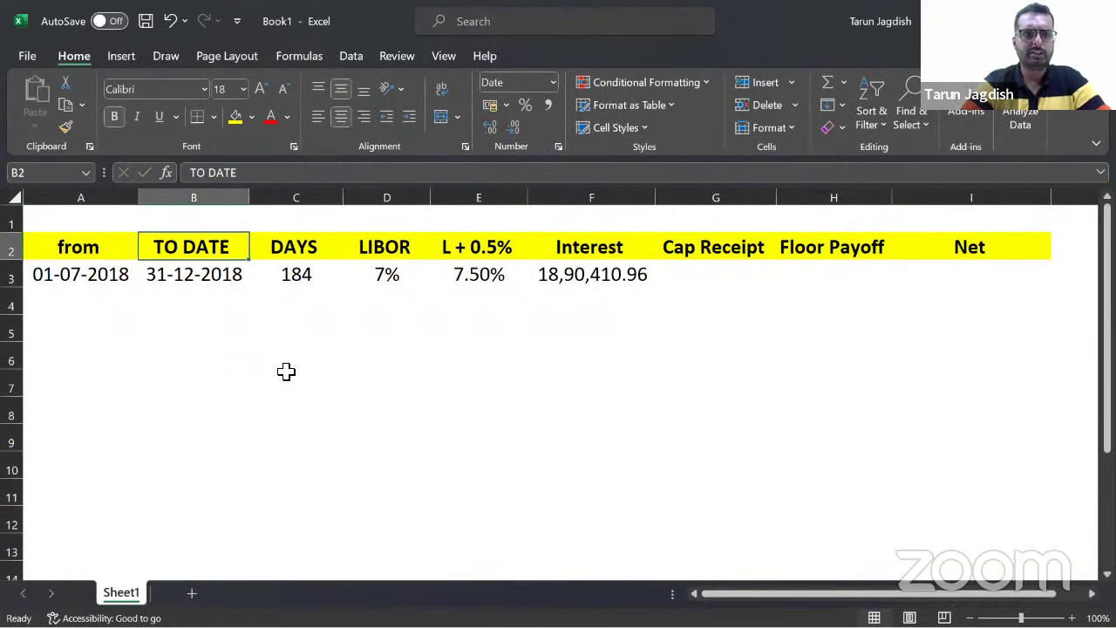
key(Left)
text(FROM)
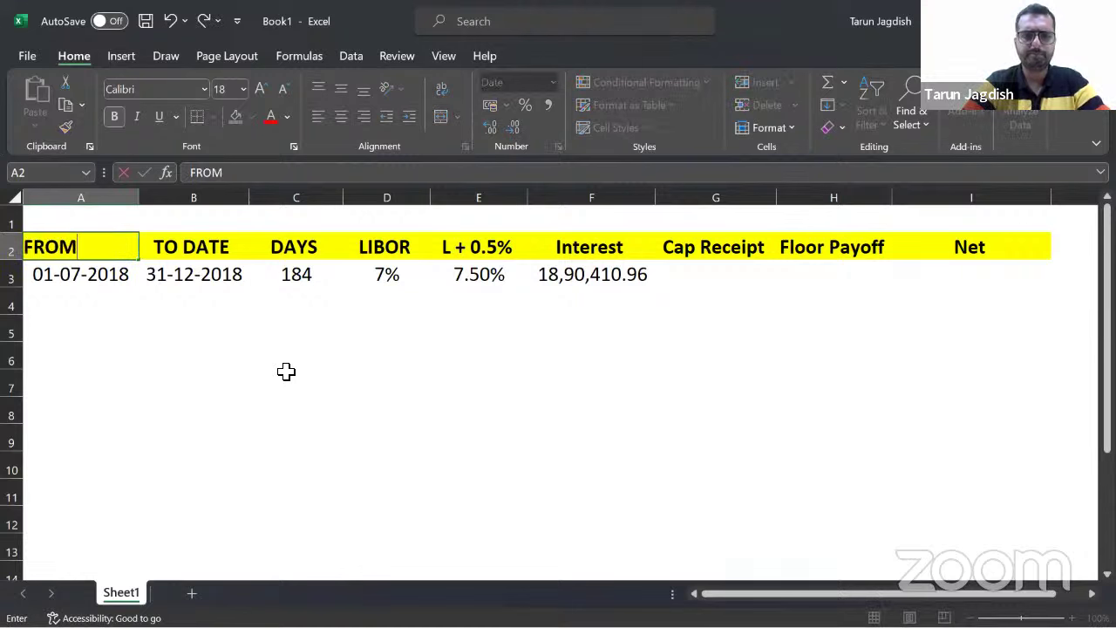
key(Right)
text(TO)
key(Return)
key(Left)
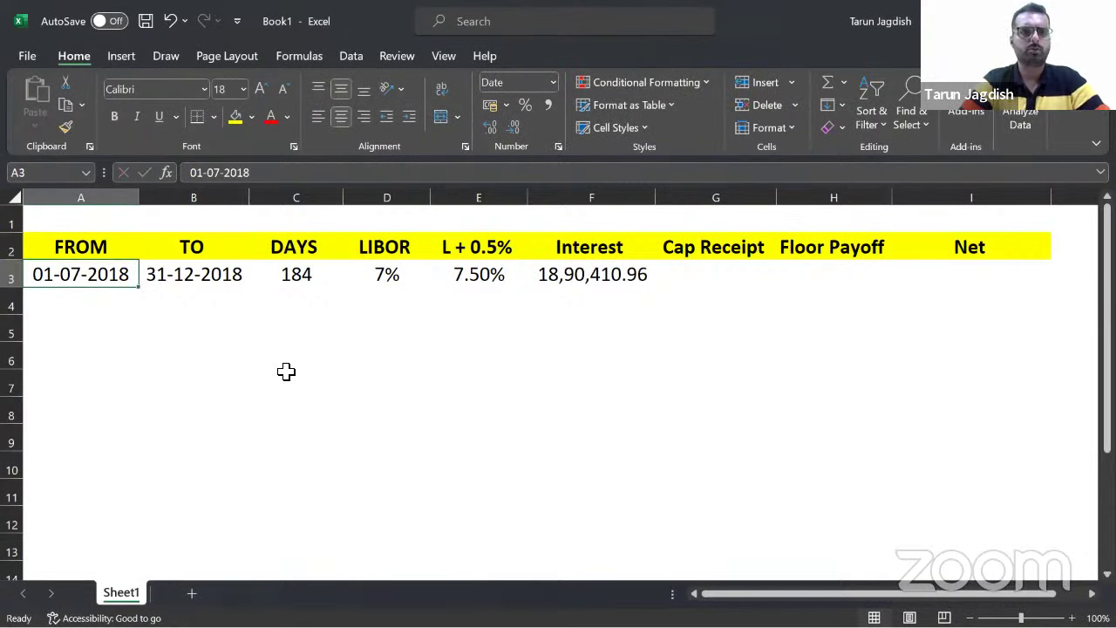
Enter the formula =B3+1 in A4 to start the second period the day after the first one ends
key(Down)
text(=)
key(Up)
key(Right)
text(+)
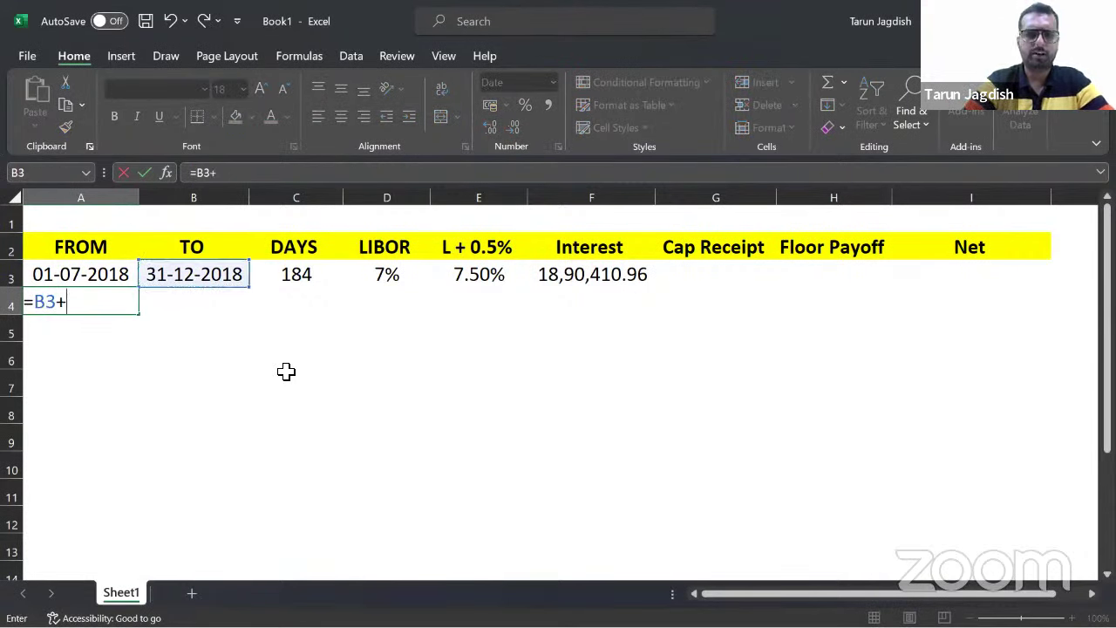
text(1)
key(Return)
key(Up)
key(Right)
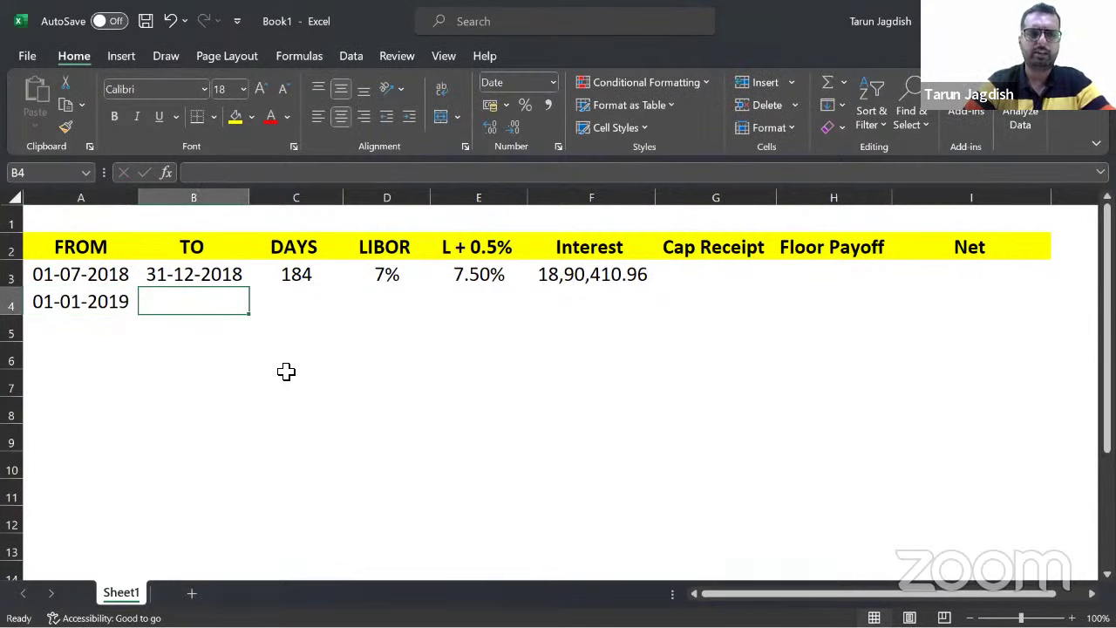
Compare the effective interest statement in the suggested answers PDF with the loan terms and reset dates of question (b)
key(alt+Tab)
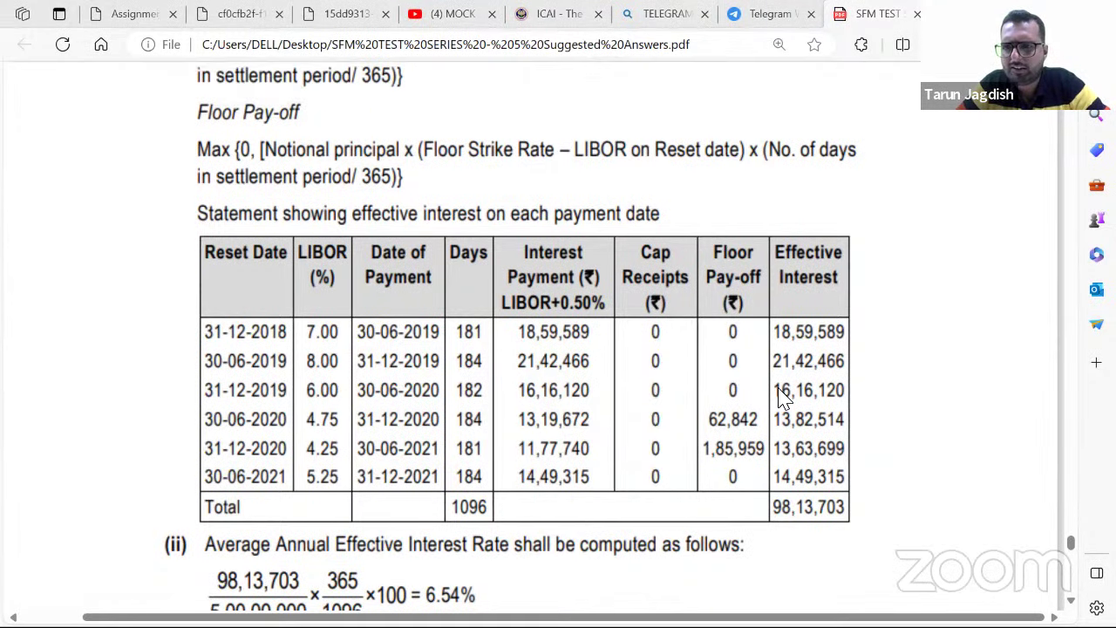
key(alt+Tab)
key(Tab)
key(Tab)
key(Tab)
key(Tab)
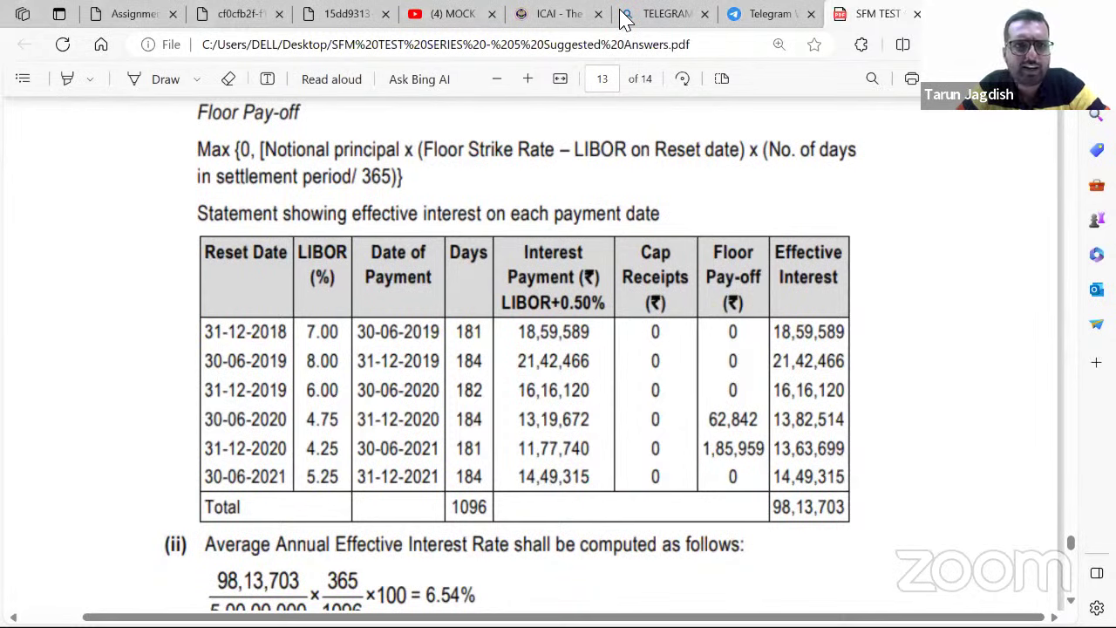
click(206, 13)
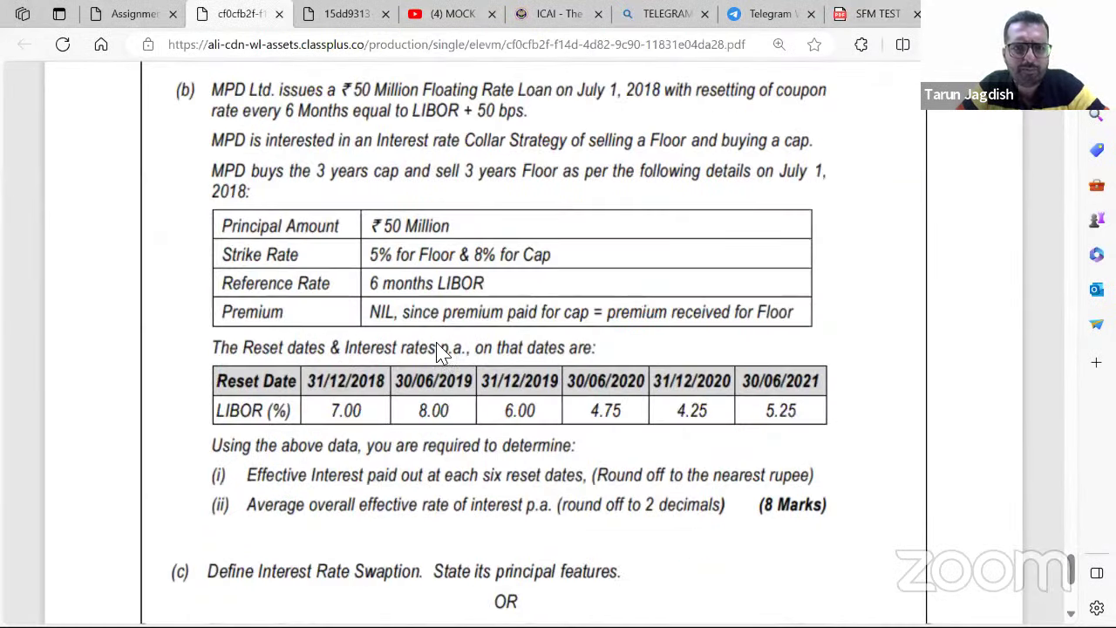
scroll(440, 351, up, 1)
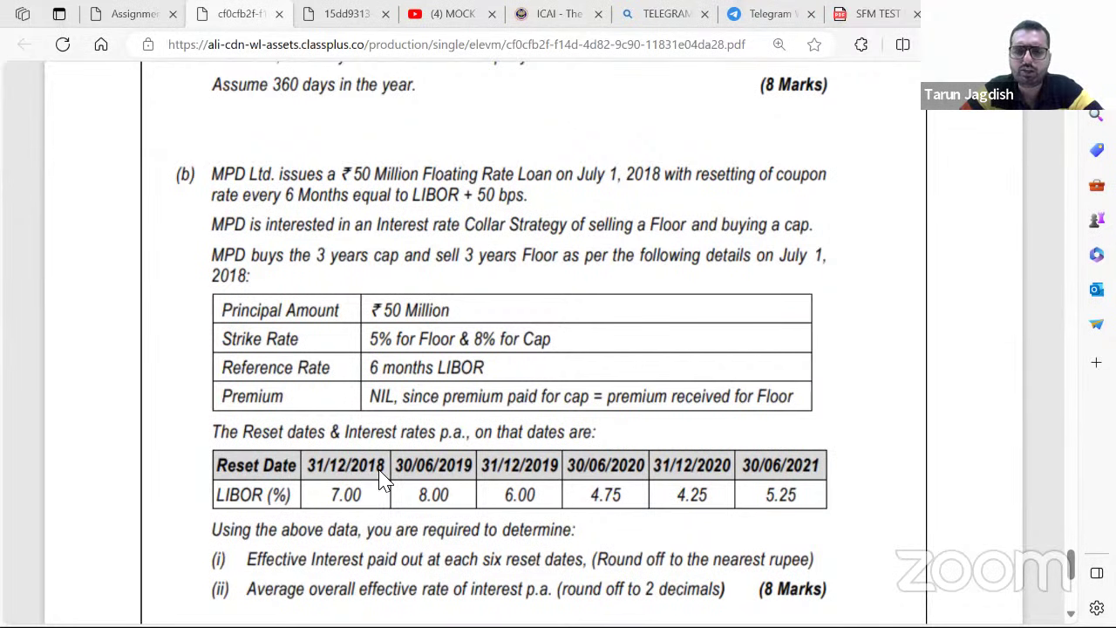
key(alt+Tab)
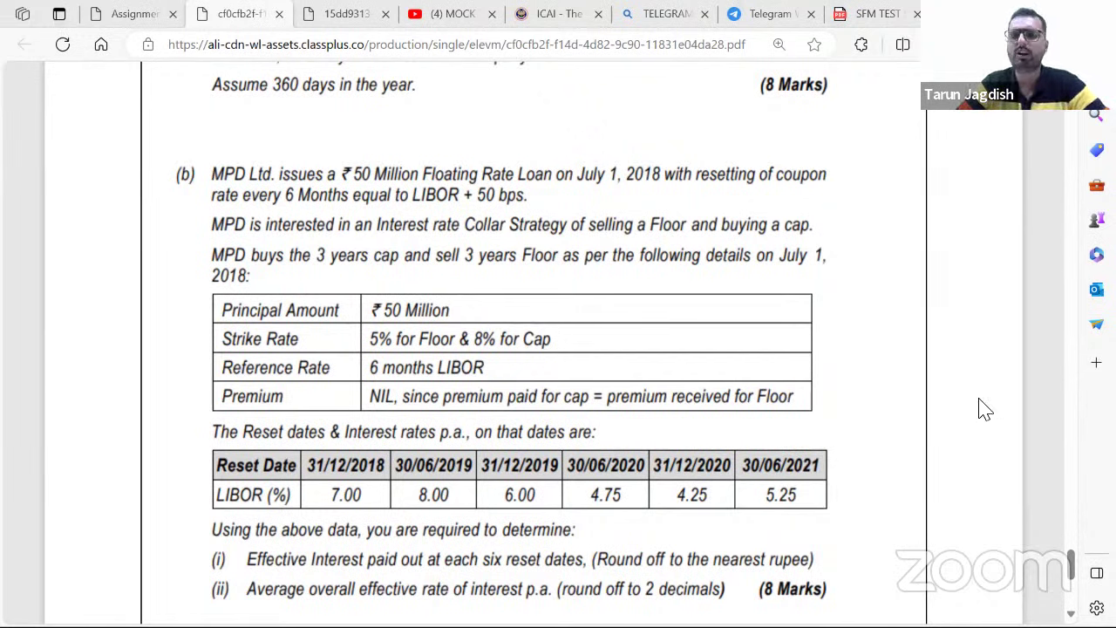
key(alt+Tab)
key(alt+Tab)
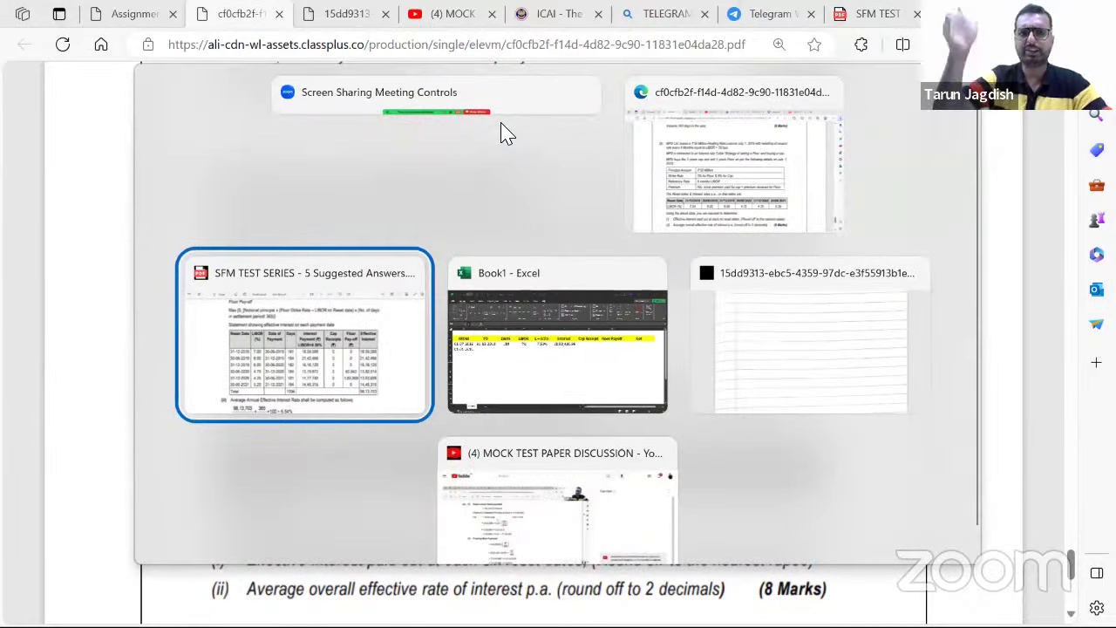
key(alt+Tab)
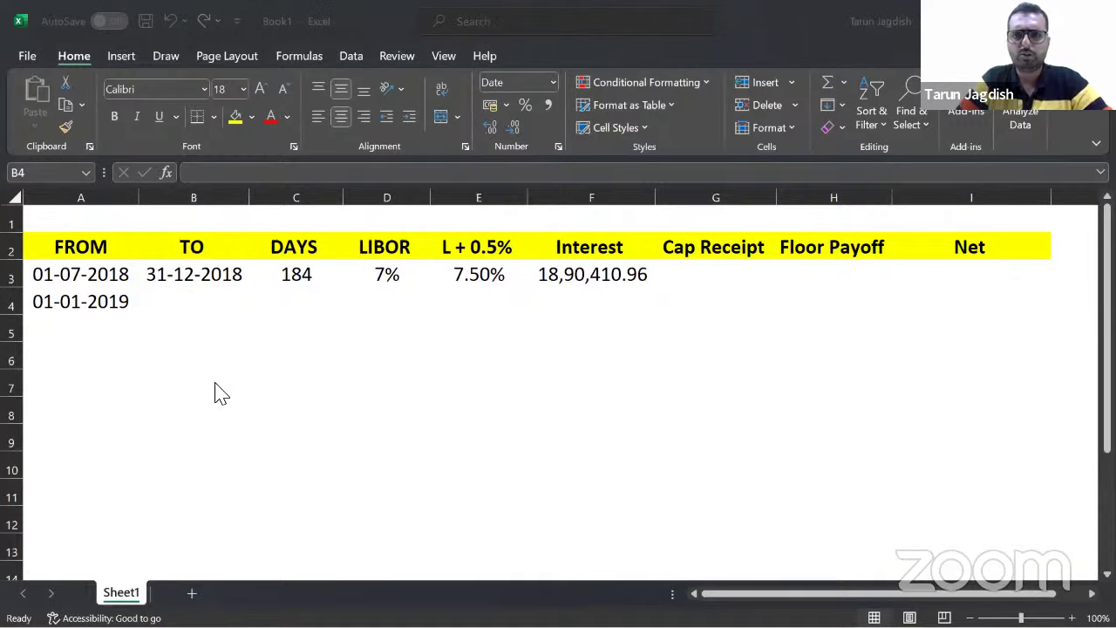
Check the first payment date in the suggested answers and enter 30/6/2019 in B4 of the Excel sheet
key(alt+Tab)
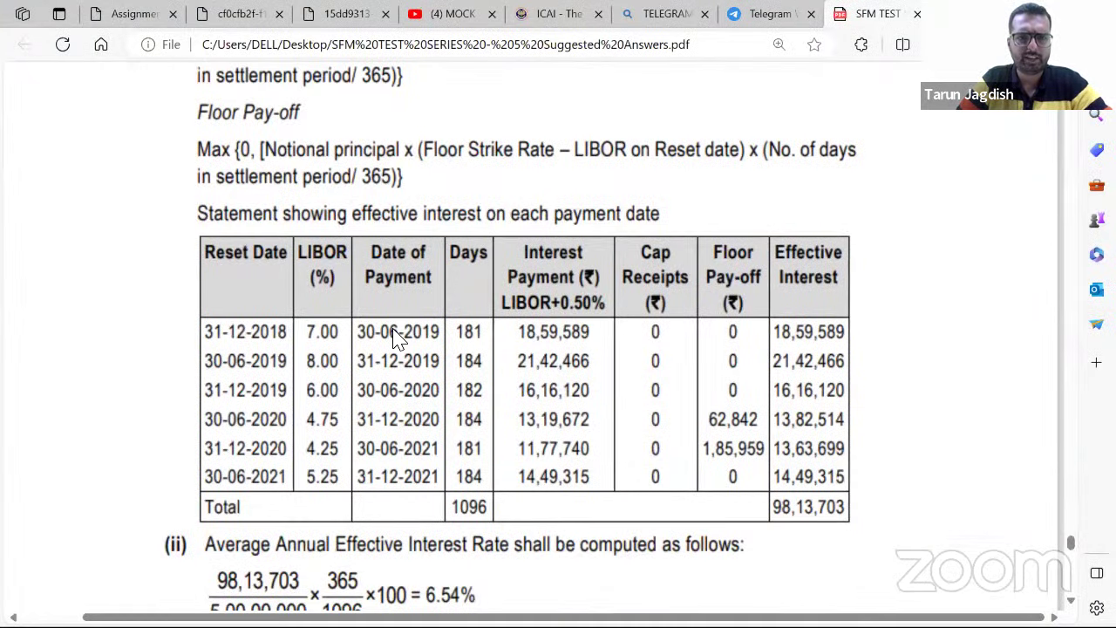
key(alt+Tab)
key(alt+Tab)
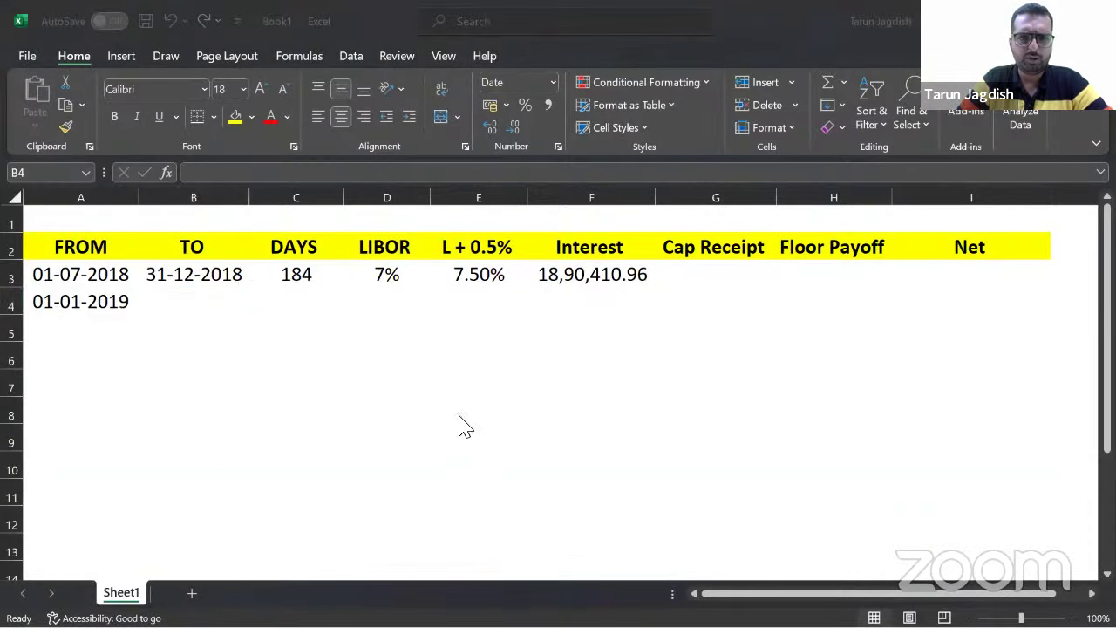
key(alt+Tab)
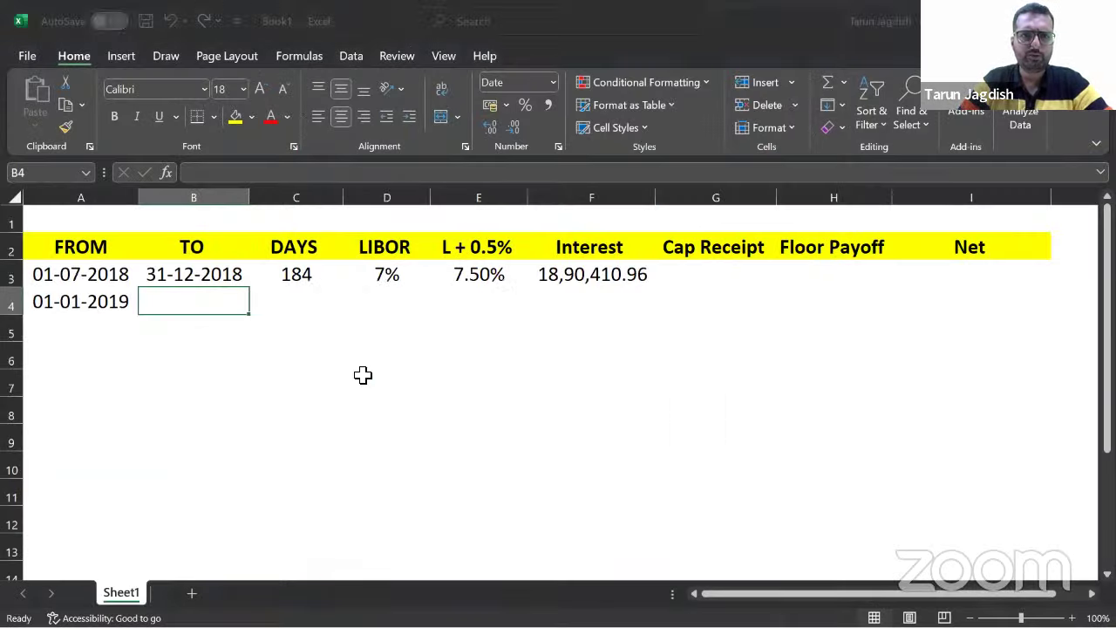
text(30)
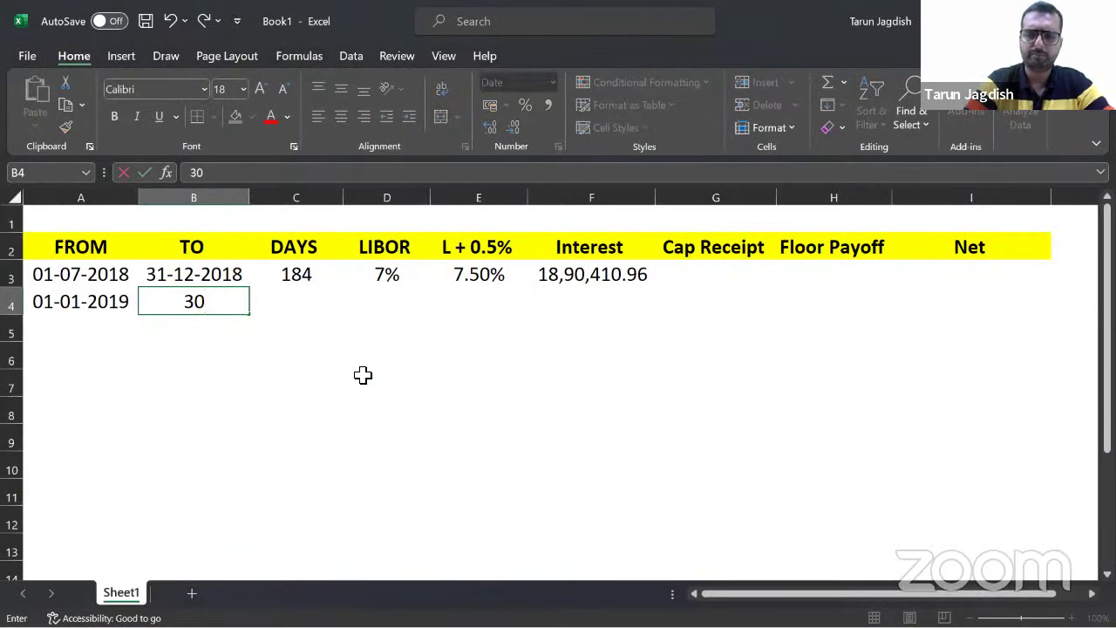
text(/6/201)
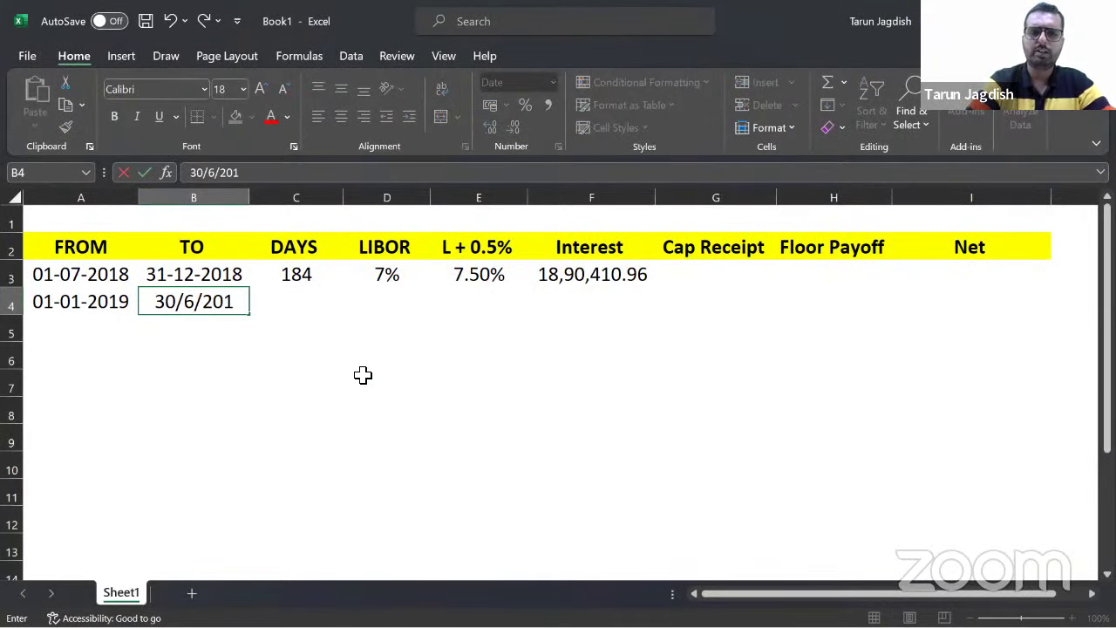
text(9)
key(Return)
Look up the second payment date in the suggested answers and enter 31/12/2019 in B5 of the Excel sheet
key(alt+Tab)
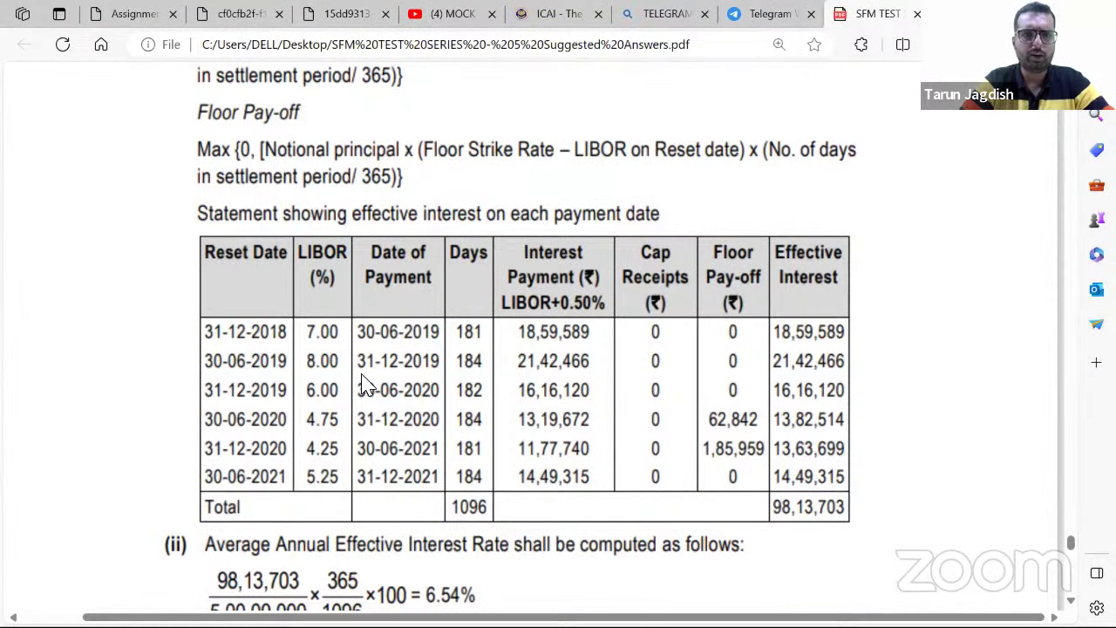
key(alt+Tab)
text(31/12/2019)
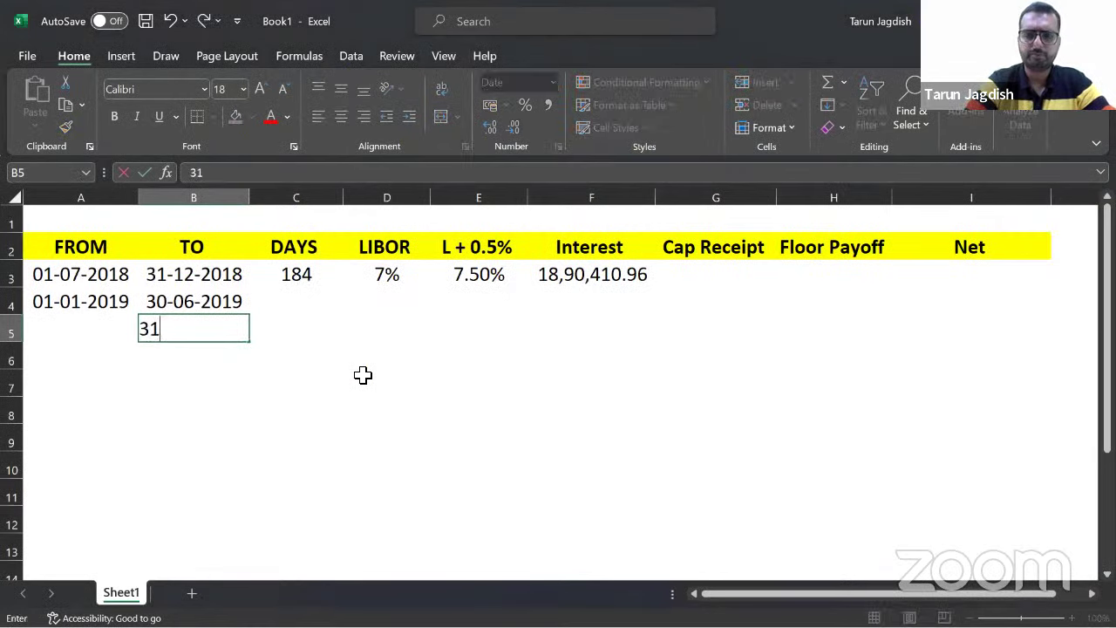
key(Return)
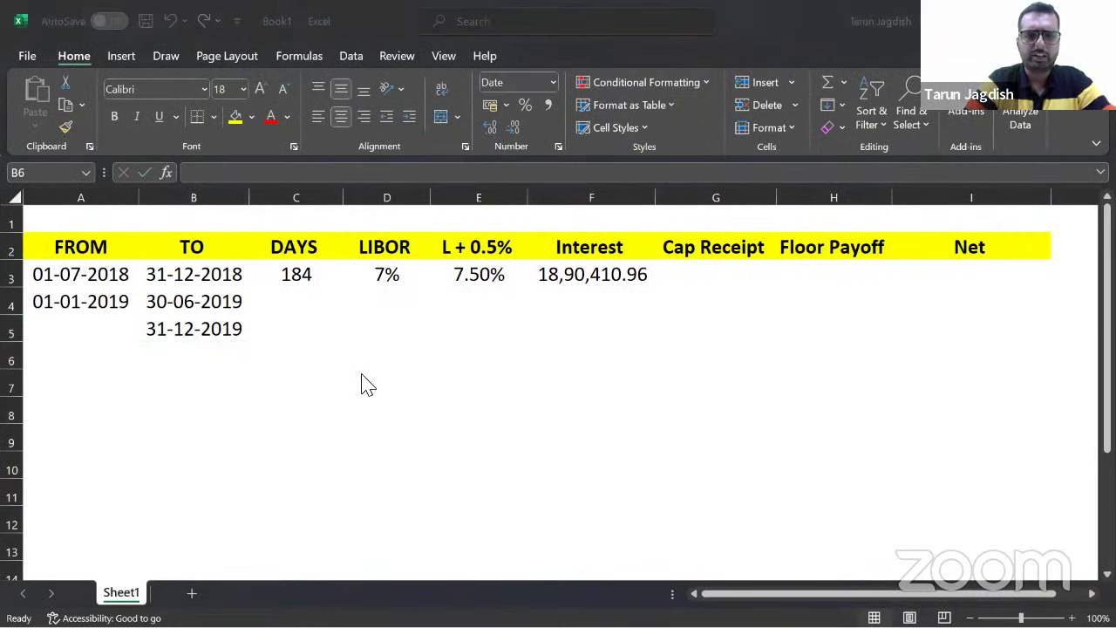
Look up the following payment dates in the suggested answers, then enter 30/6/2020 in B6 and 31/12/2020 in B7 of the Excel sheet
key(alt+Tab)
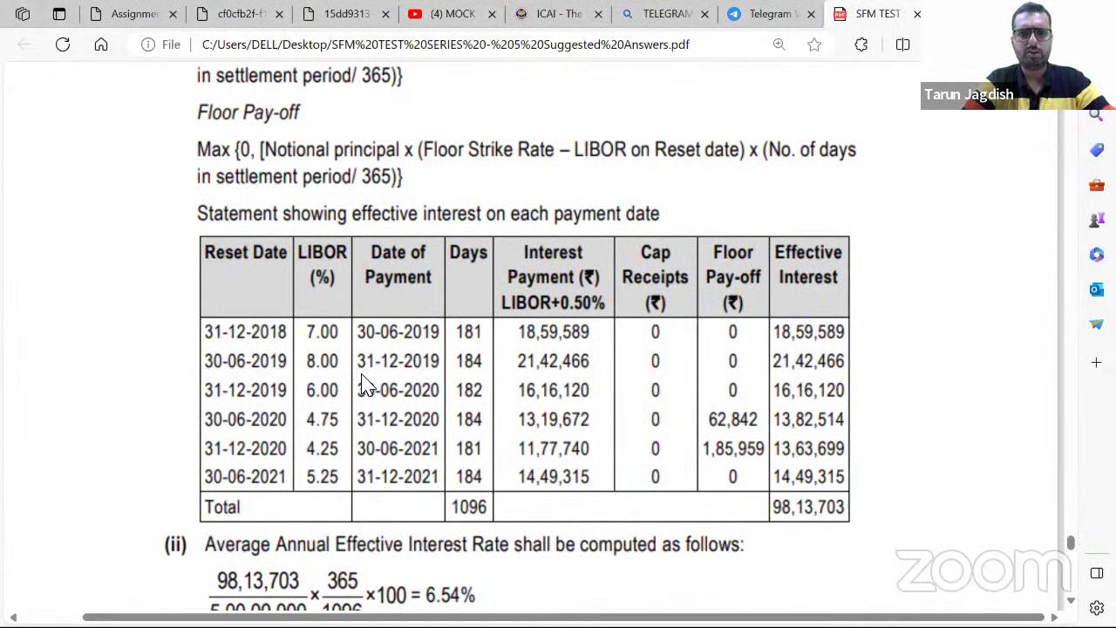
key(alt+Tab)
text(30)
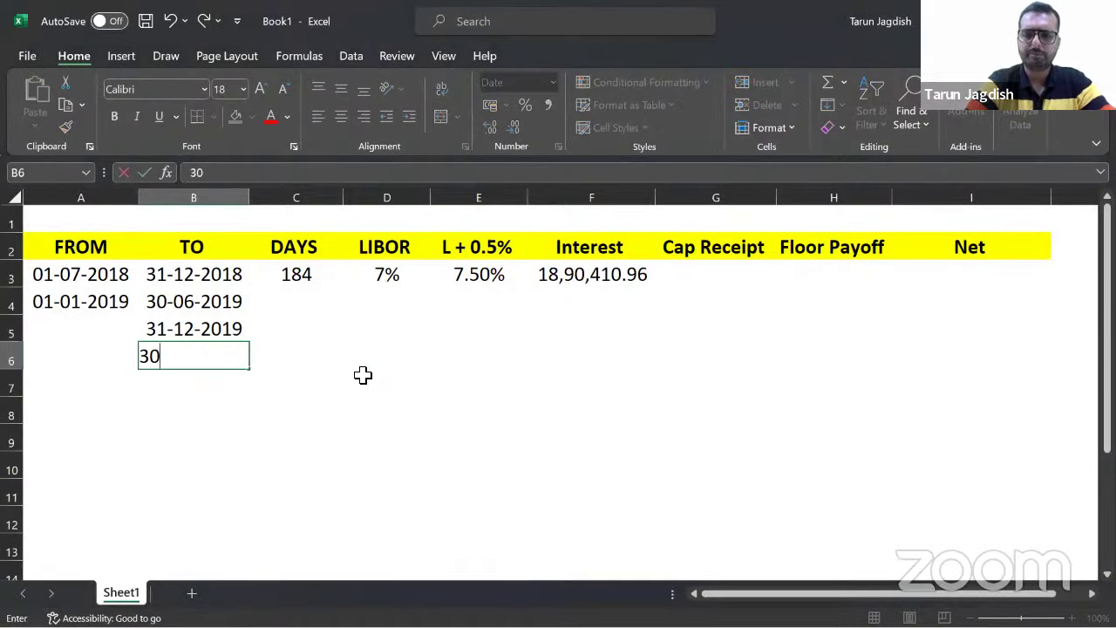
text(/6/2020)
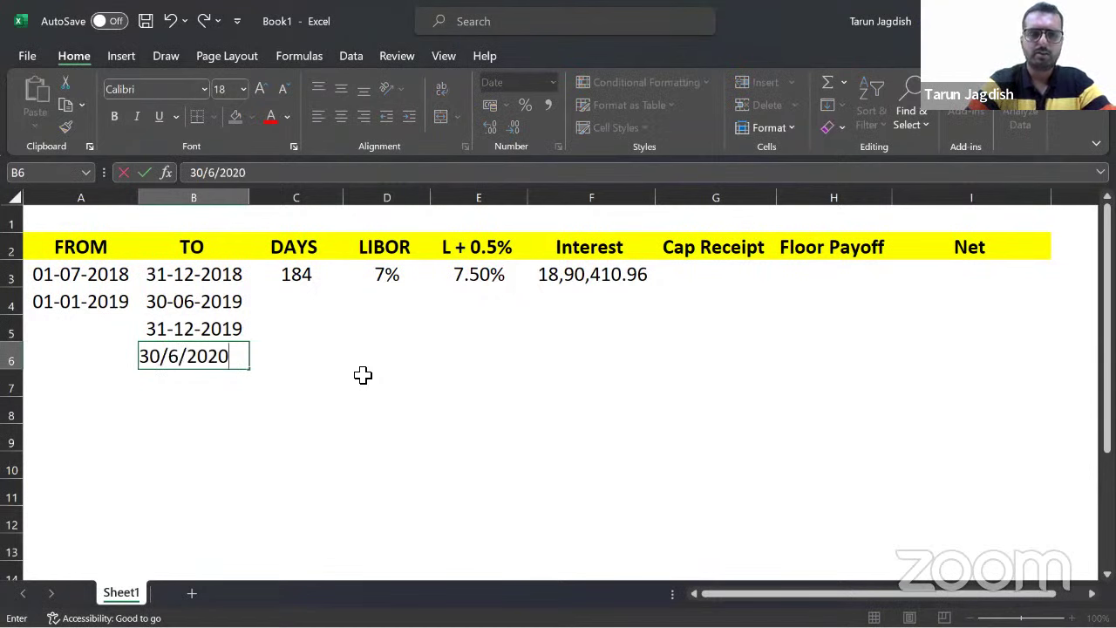
key(Return)
text(31)
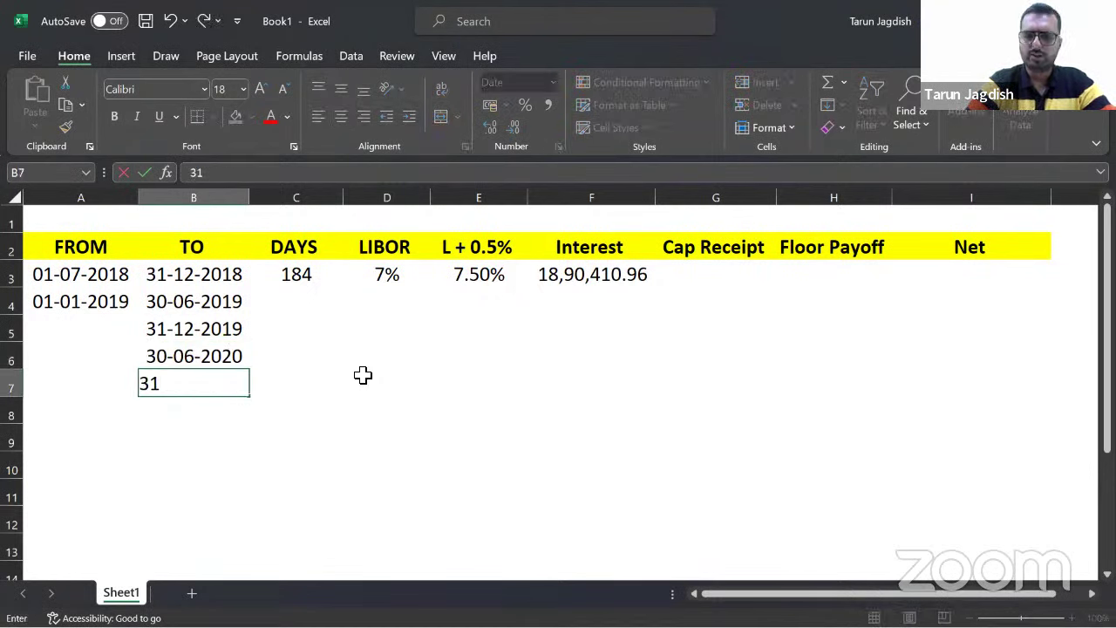
text(/12/2020)
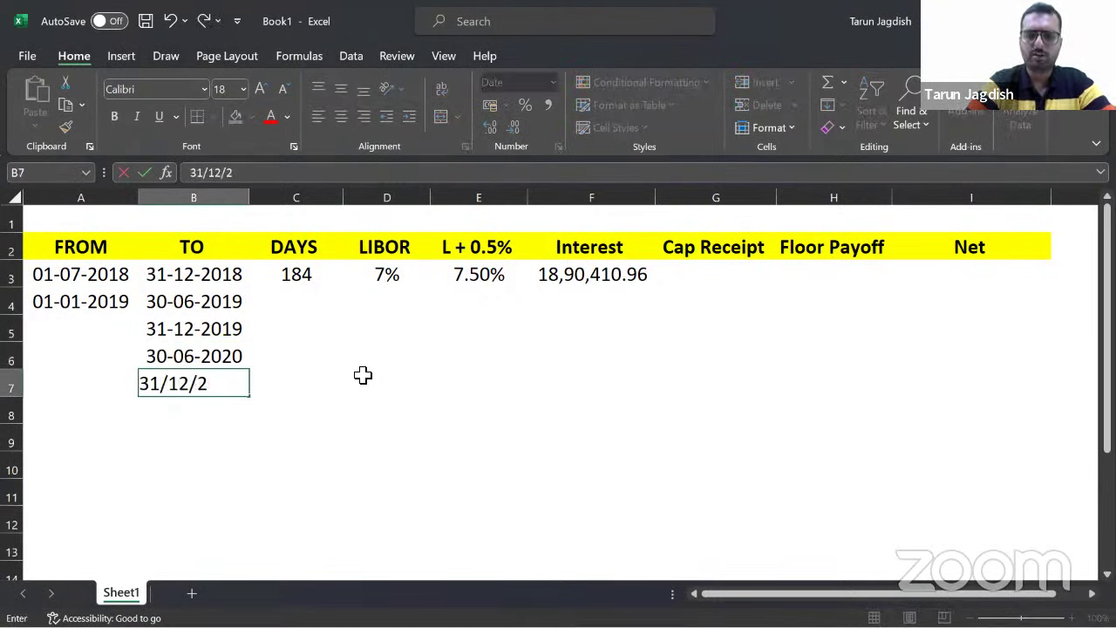
key(Return)
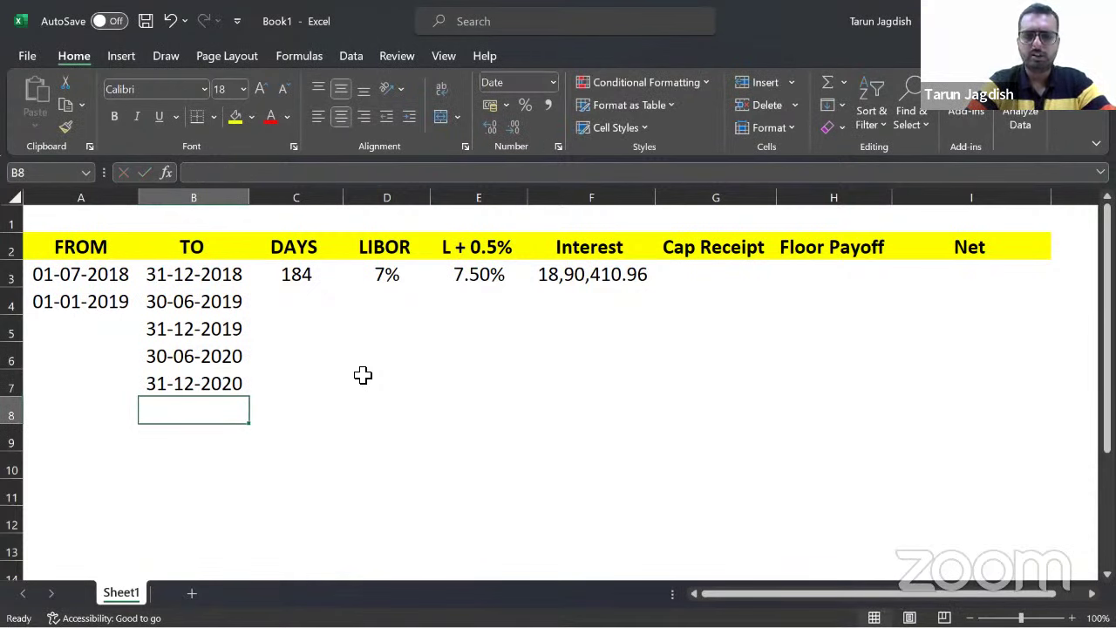
Enter the TO dates 30/6/2021 in B8 and 31/12/2021 in B9
text(30/6/)
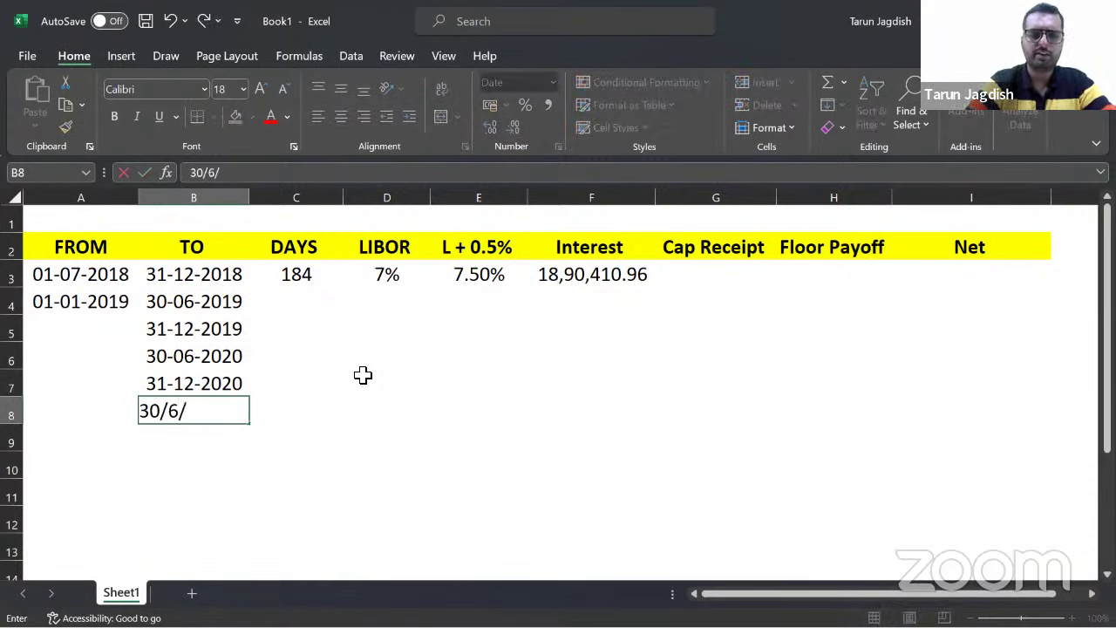
text(2021)
key(Return)
text(3)
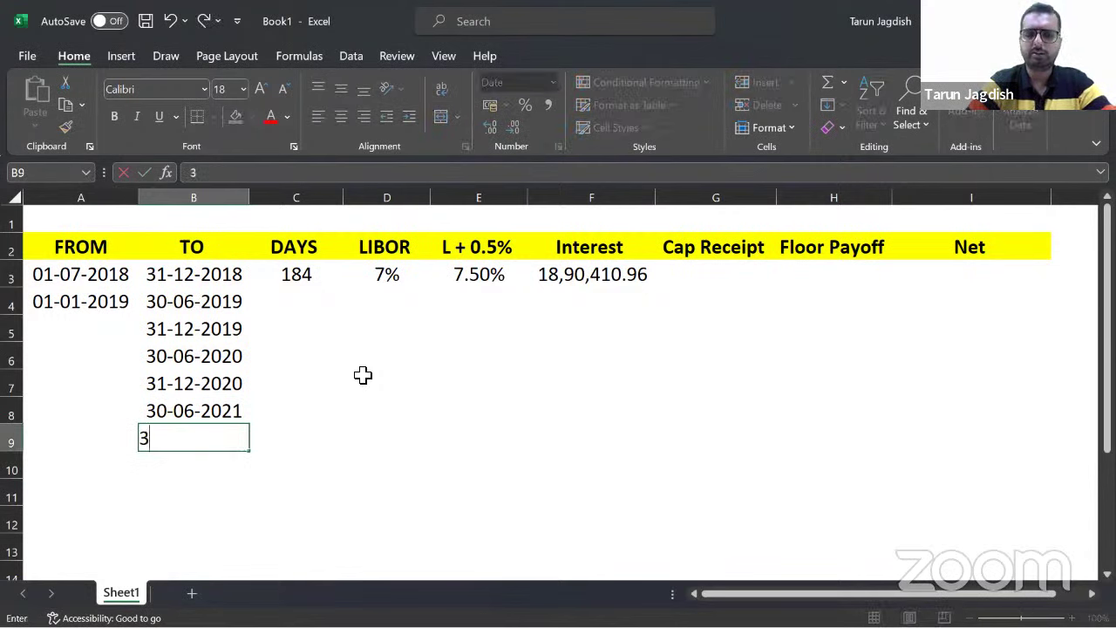
text(1/12/2021)
key(Return)
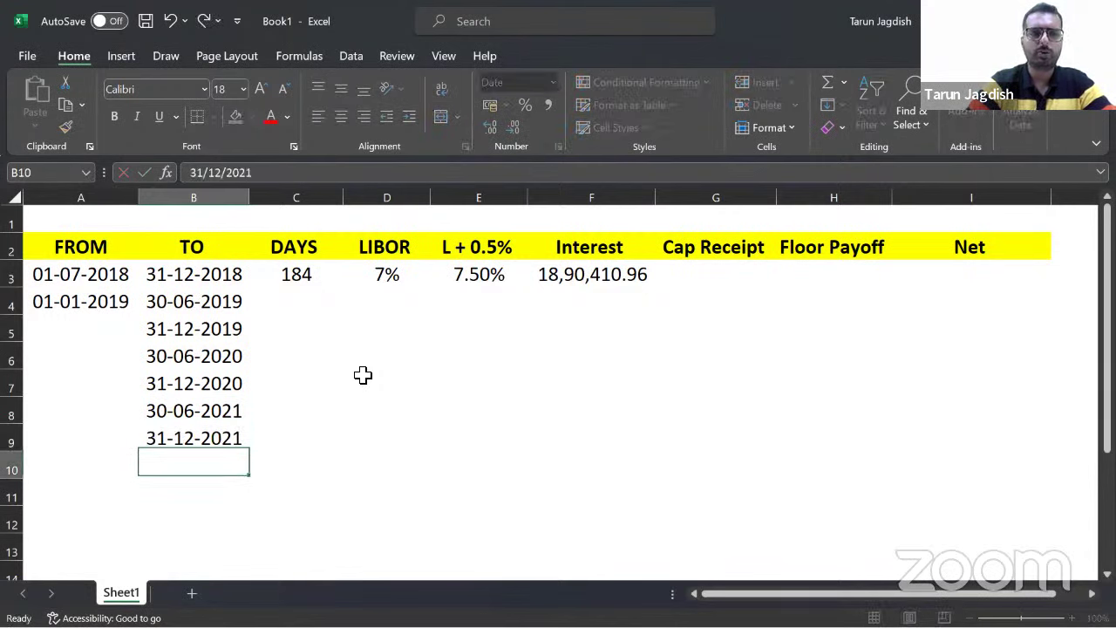
Enter a formula in A5 that takes the FROM date from the previous period's TO date in B4
key(Up)
key(Up)
key(Up)
key(Up)
key(Up)
key(Left)
text(=)
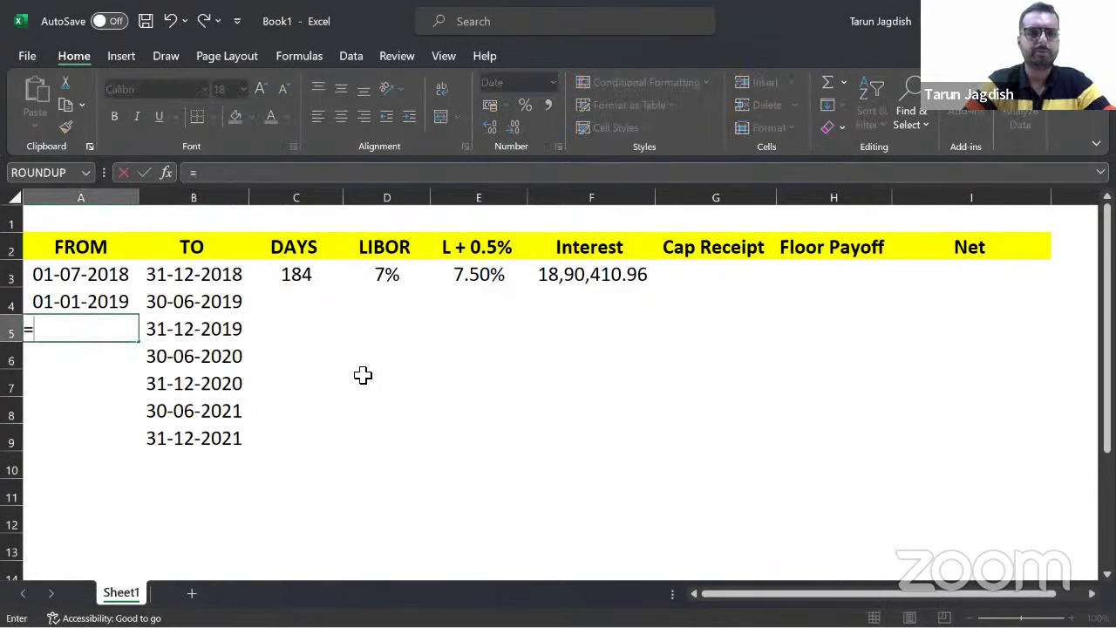
key(Right)
key(Up)
key(Return)
key(Up)
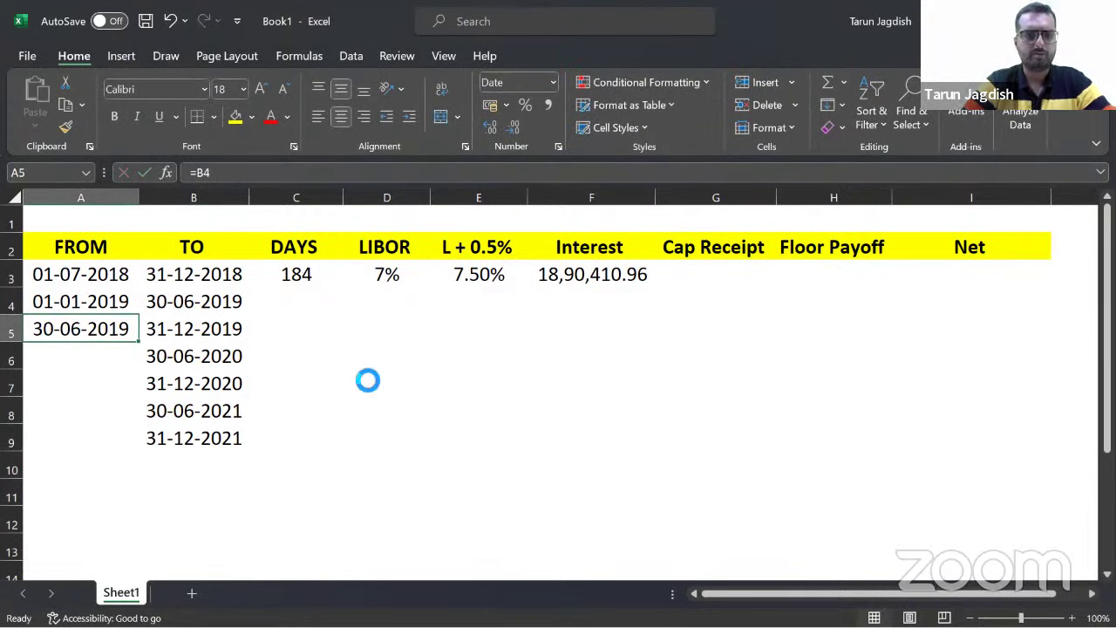
Copy the FROM date formula in A5 down to A6:A9
key(ctrl+c)
key(Down)
key(shift+Down)
key(shift+Down)
key(shift+Down)
key(ctrl+v)
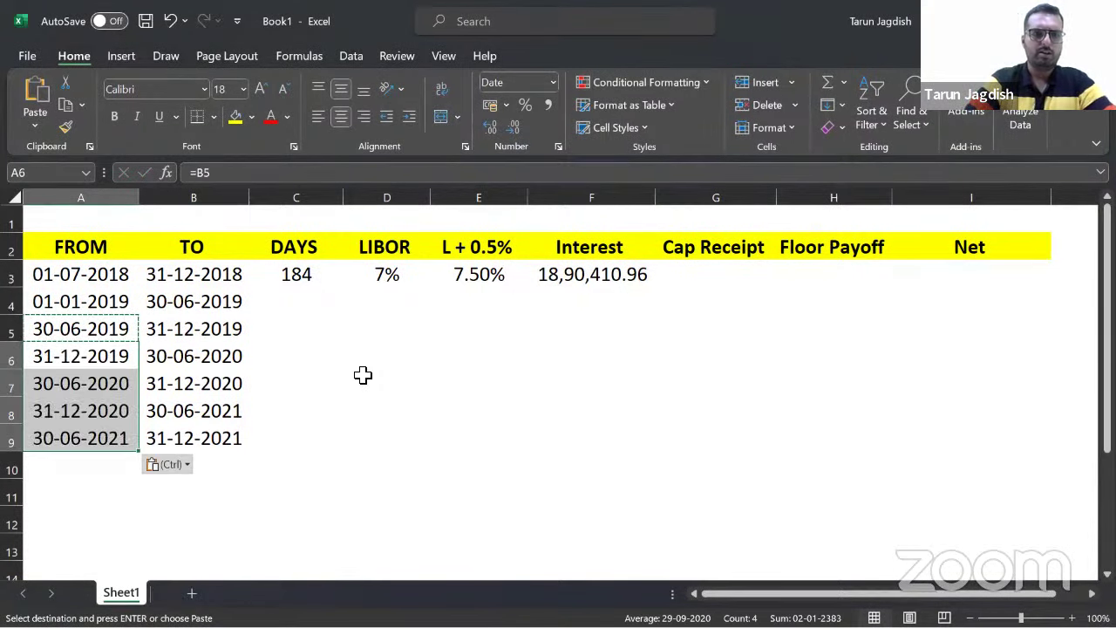
key(shift+Up)
key(shift+Up)
key(shift+Up)
key(Escape)
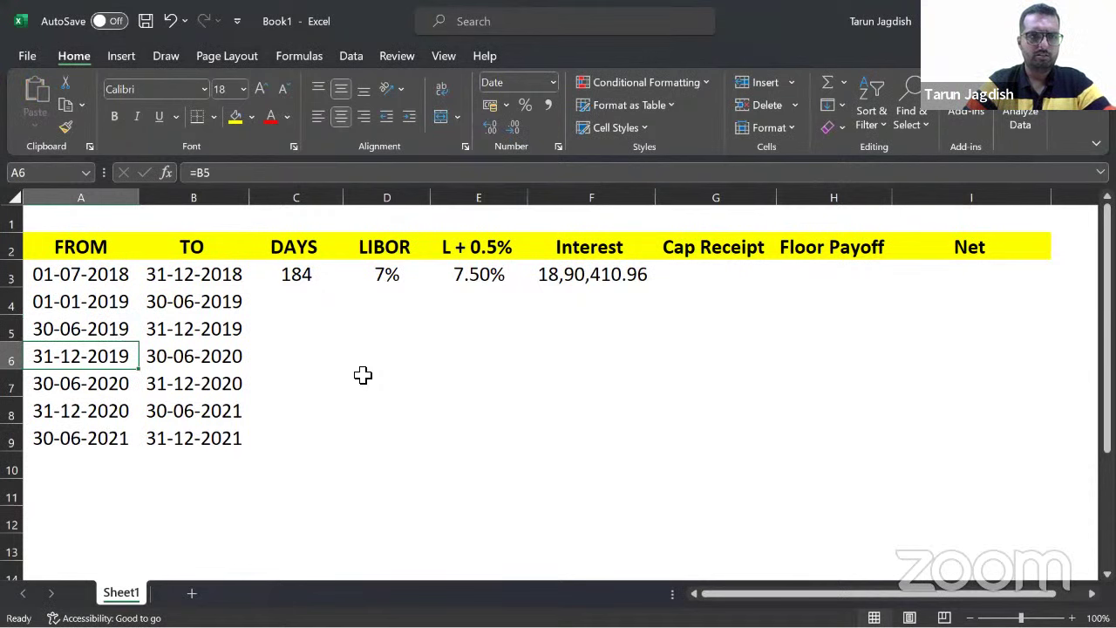
Copy the DAYS formula from C3 down to C4:C9, keeping the LIBOR value in D3 at 7%
key(Up)
key(Up)
key(Right)
key(Right)
key(Up)
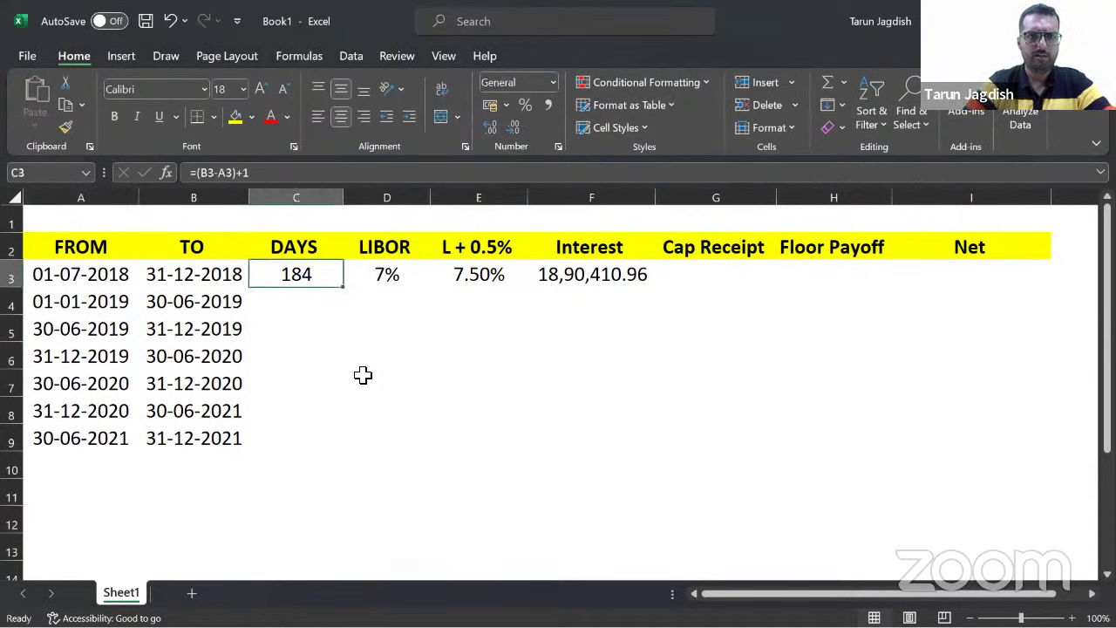
key(ctrl+c)
key(Down)
key(shift+Down)
key(shift+Down)
key(shift+Down)
key(shift+Down)
key(shift+Down)
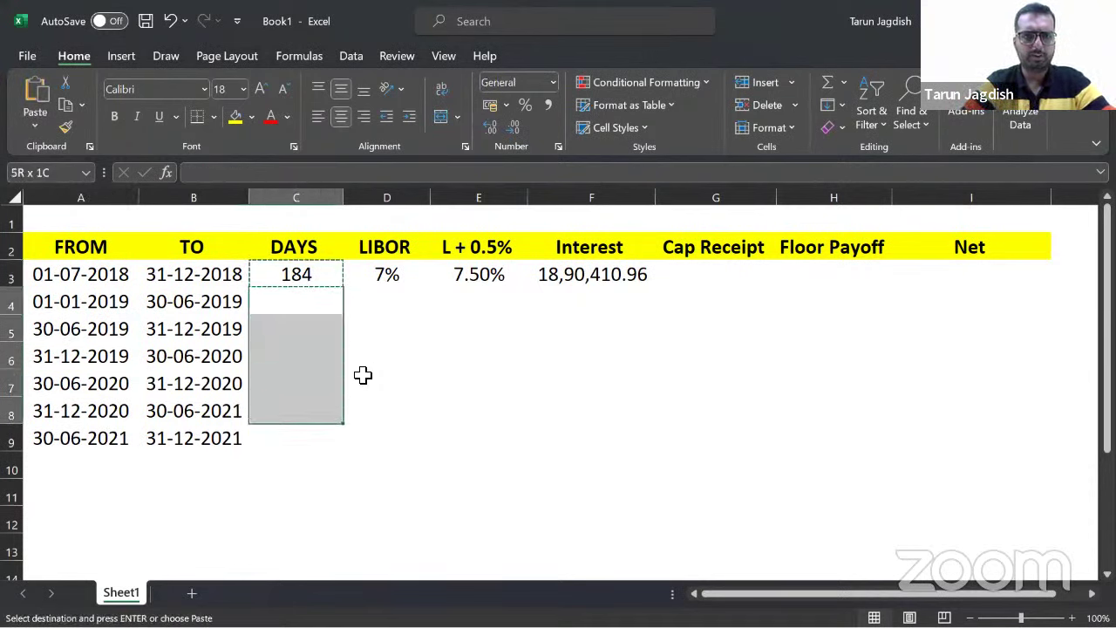
key(ctrl+v)
key(Up)
key(Right)
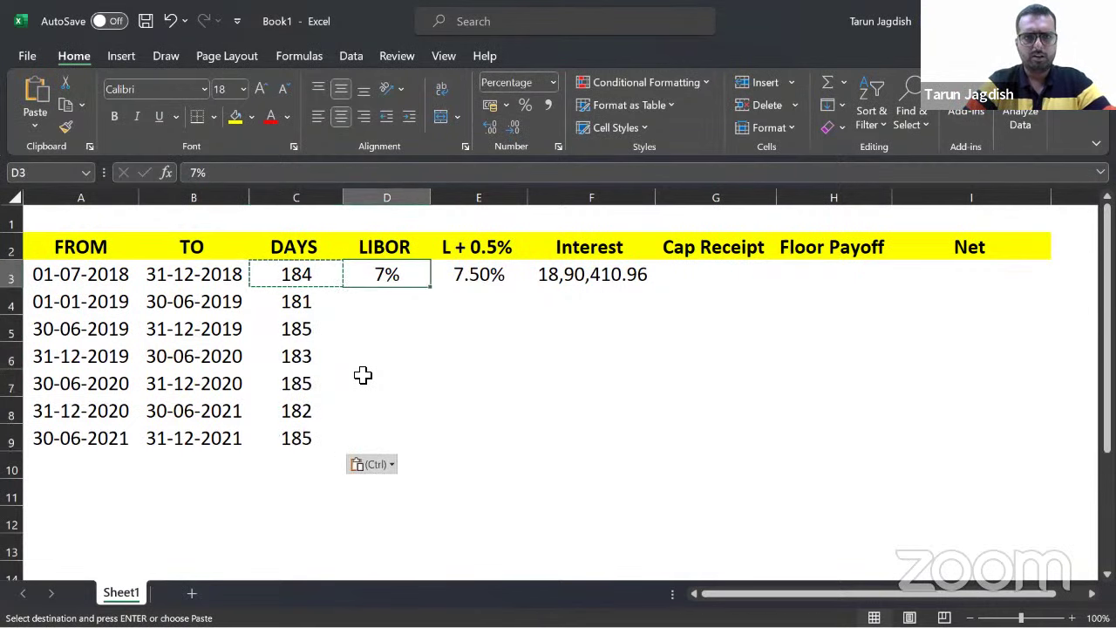
key(Return)
key(ctrl+z)
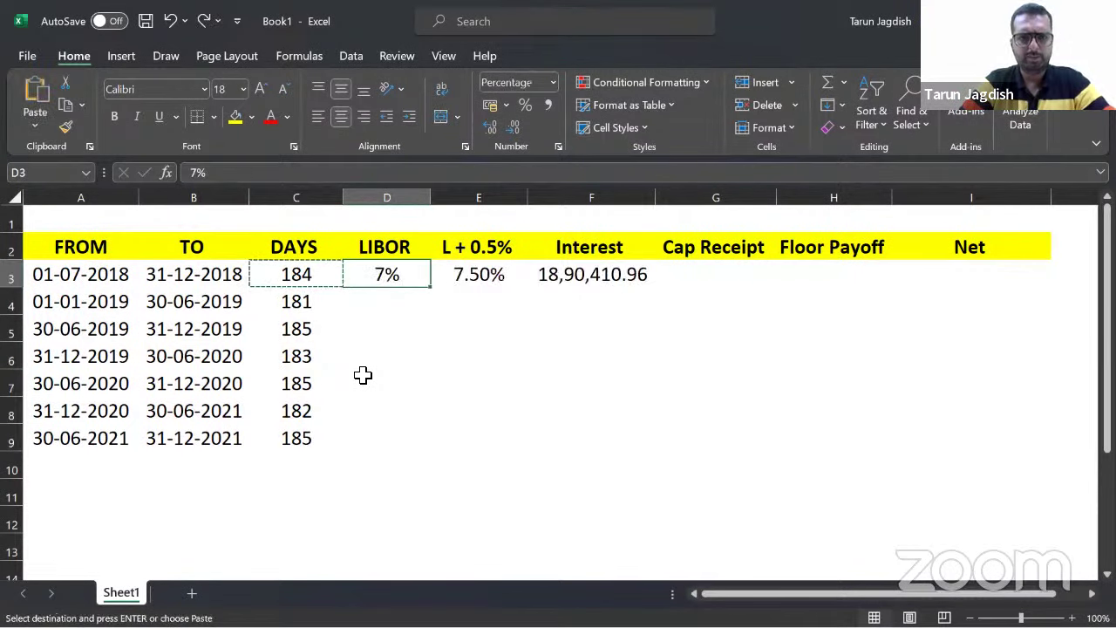
key(Left)
key(Right)
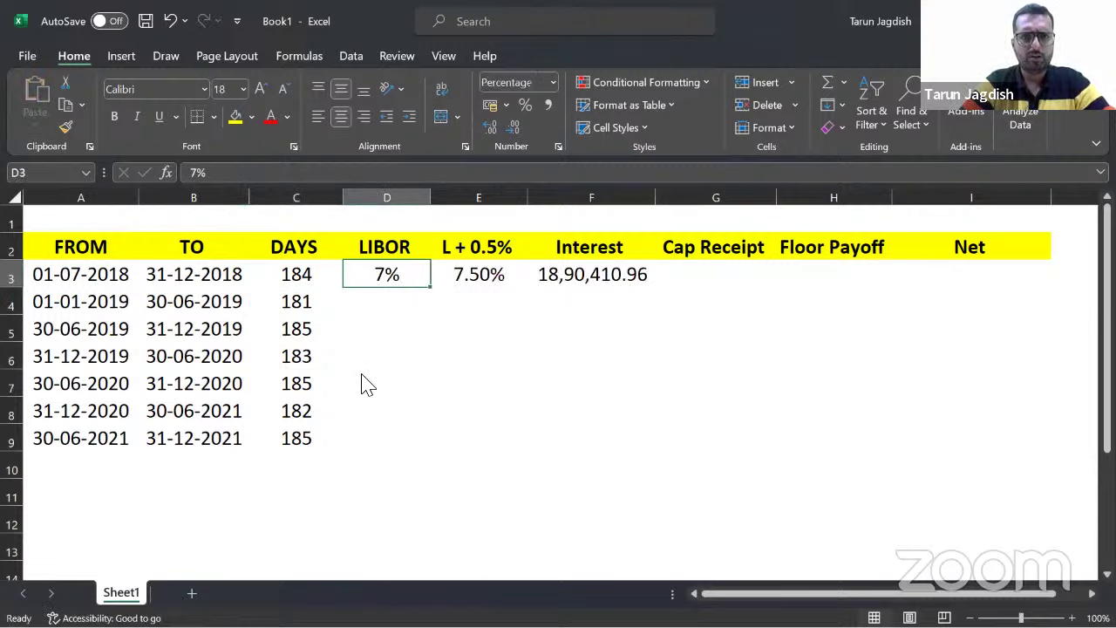
Look up the LIBOR rates in the suggested answers, then enter 8% in D4 and 6% in D5 of the Excel sheet
key(alt+Tab)
key(alt+Tab)
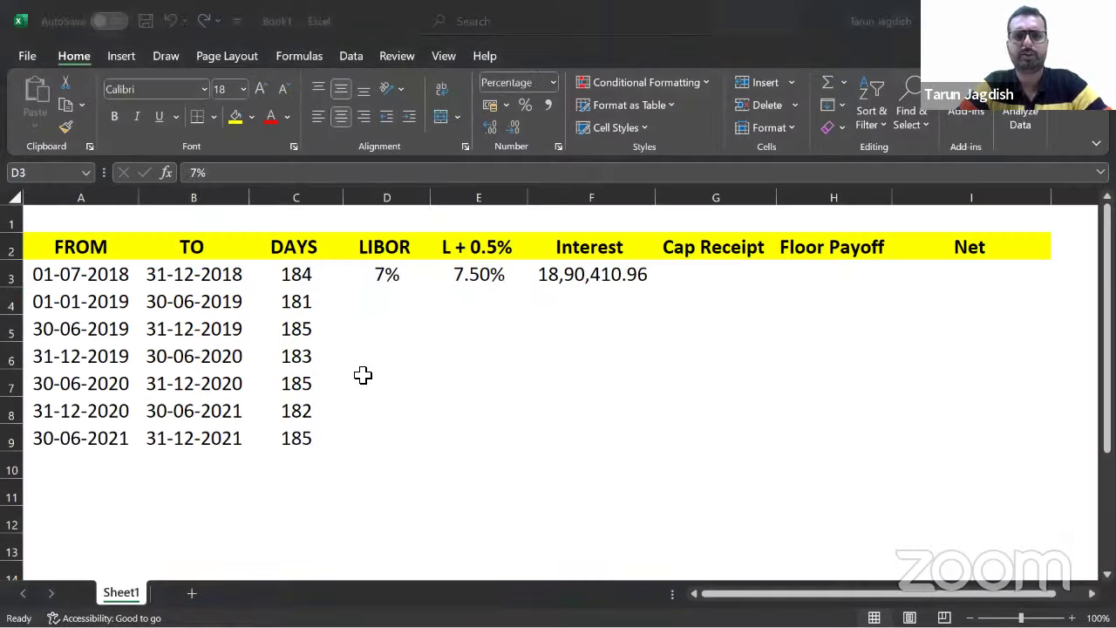
key(Down)
text(8%)
key(Return)
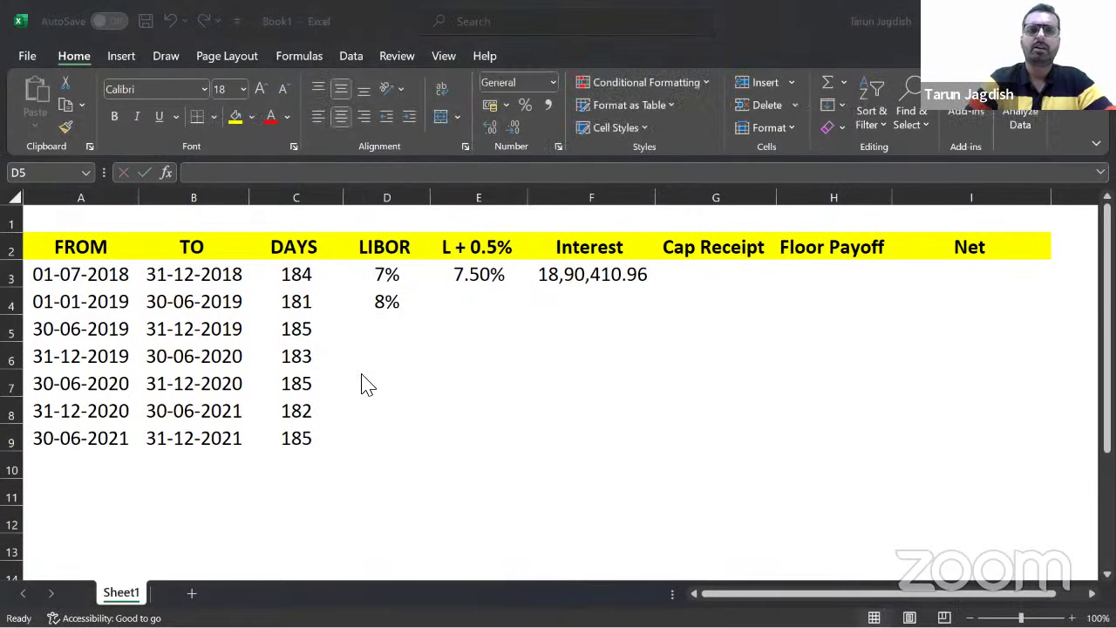
key(alt+Tab)
key(alt+Tab)
text(6&)
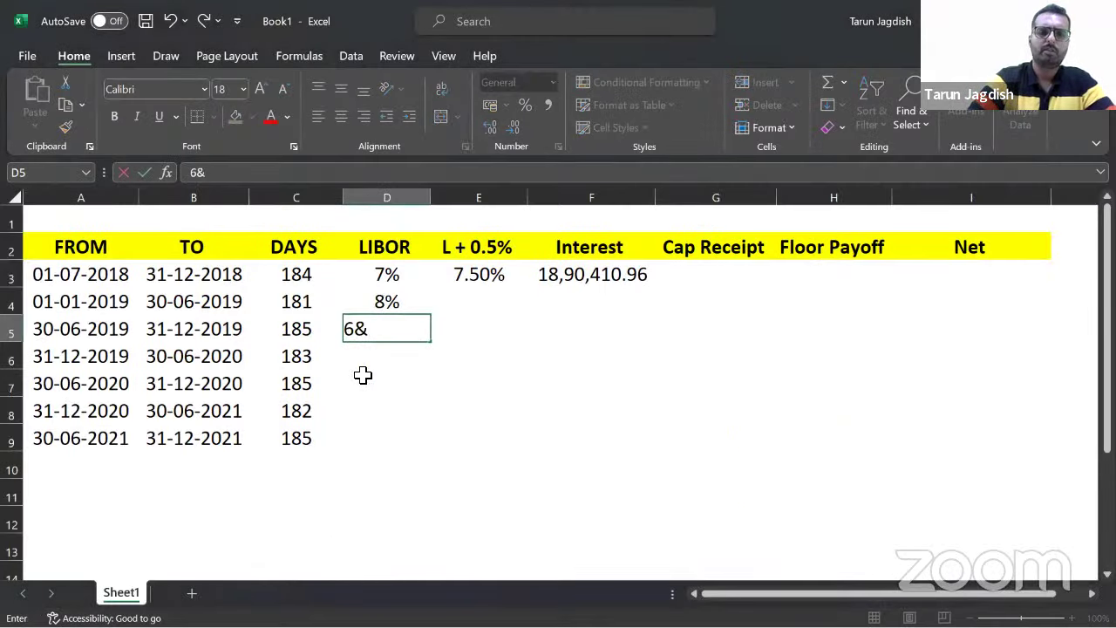
key(BackSpace)
text(%)
key(Return)
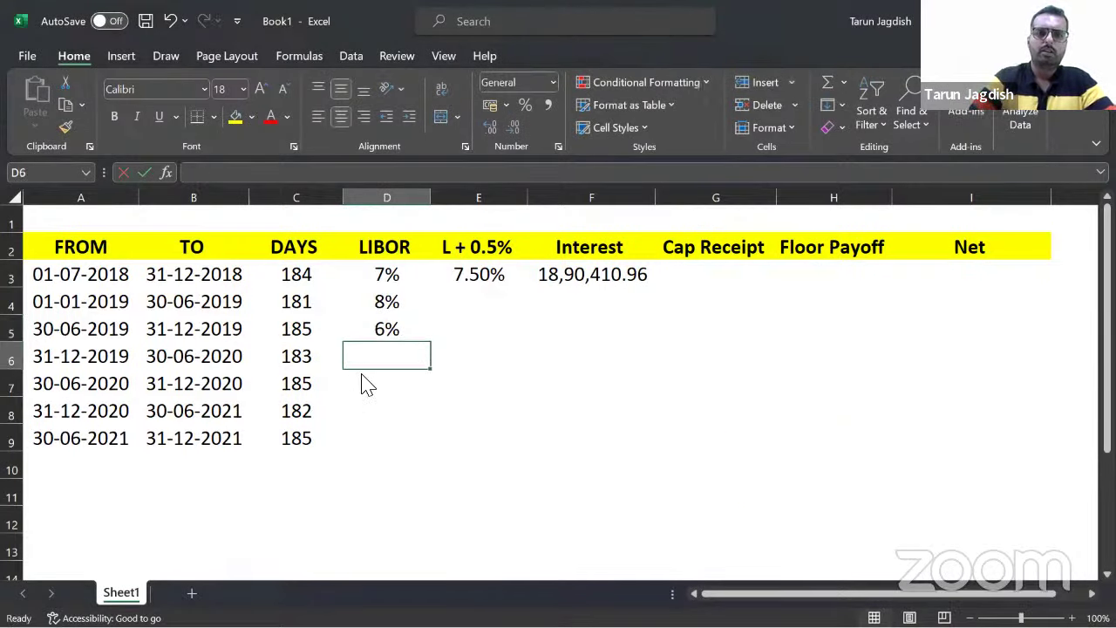
Look up the following LIBOR rates in the suggested answers, then enter 4.75% in D6 and 4.25% in D7 of the Excel sheet
key(alt+Tab)
key(alt+Tab)
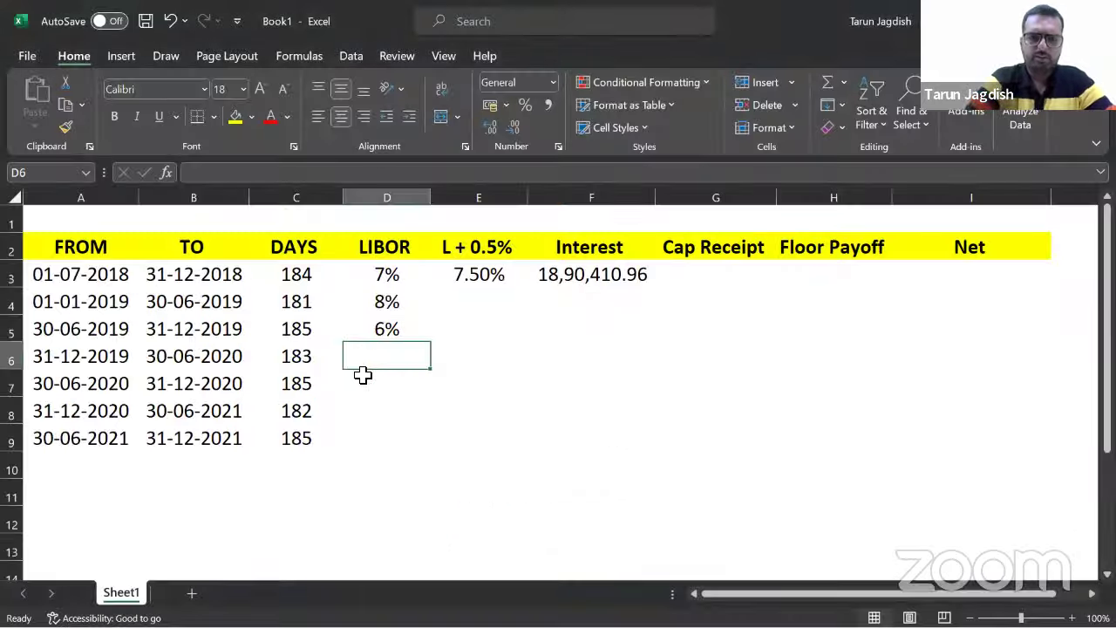
text(4.75%)
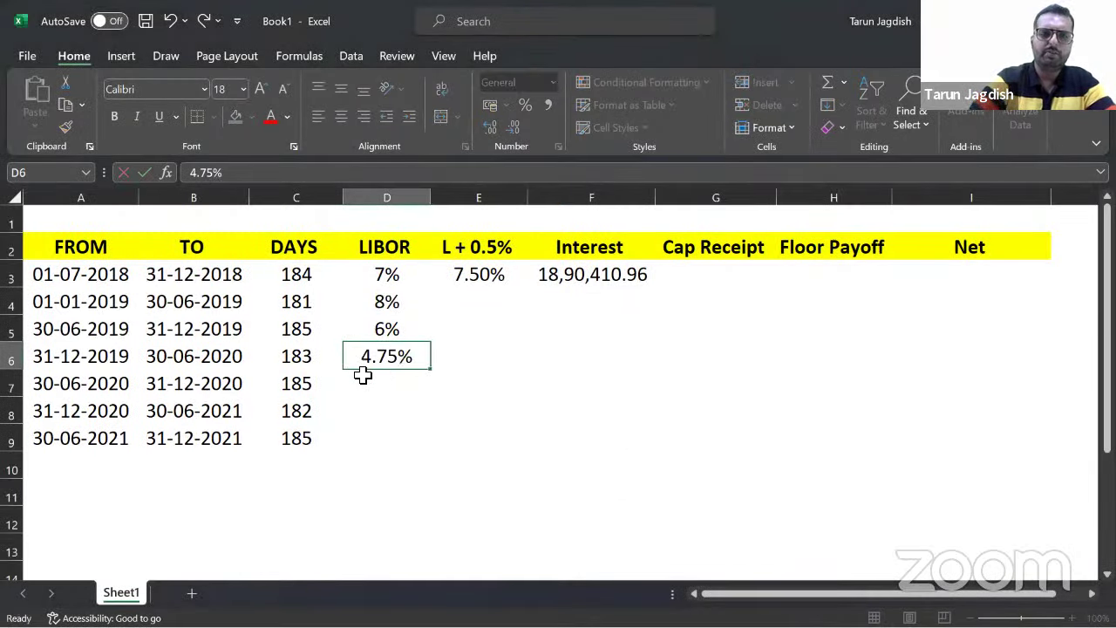
key(Return)
key(alt+Tab)
key(alt+Tab)
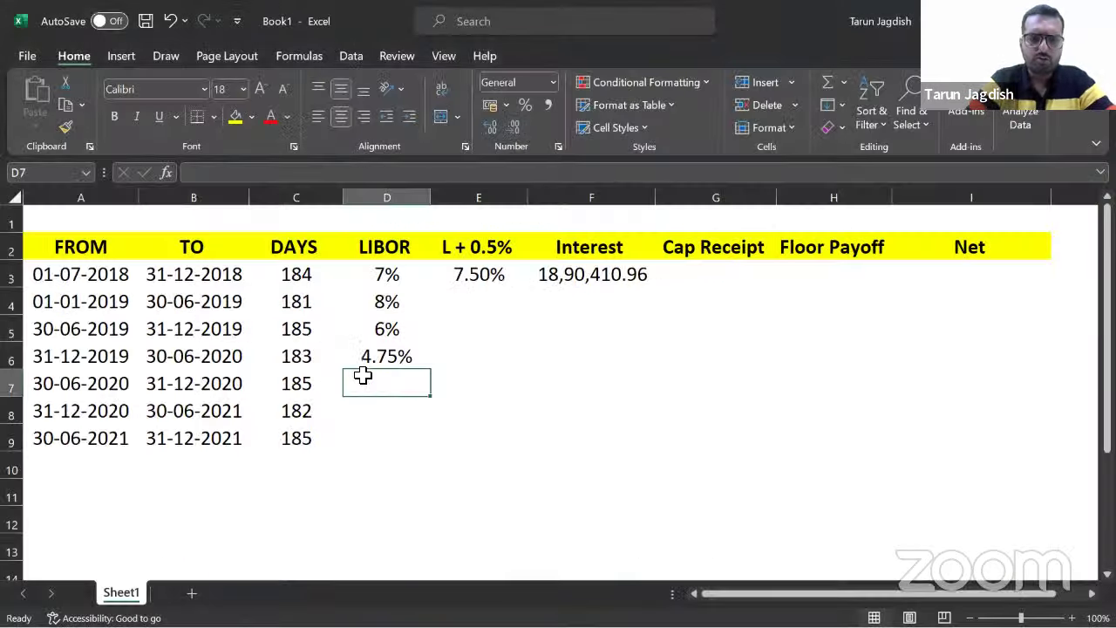
text(4.25%)
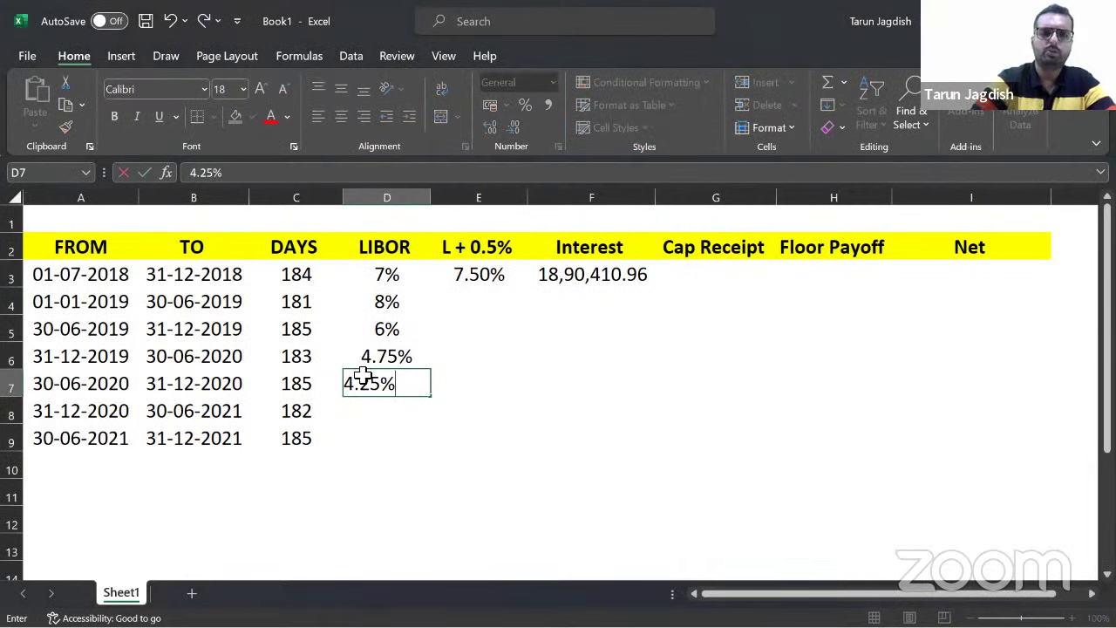
key(Return)
Check the last LIBOR rate in the suggested answers PDF and enter 5.25% in D8 of the Excel sheet
key(alt+Tab)
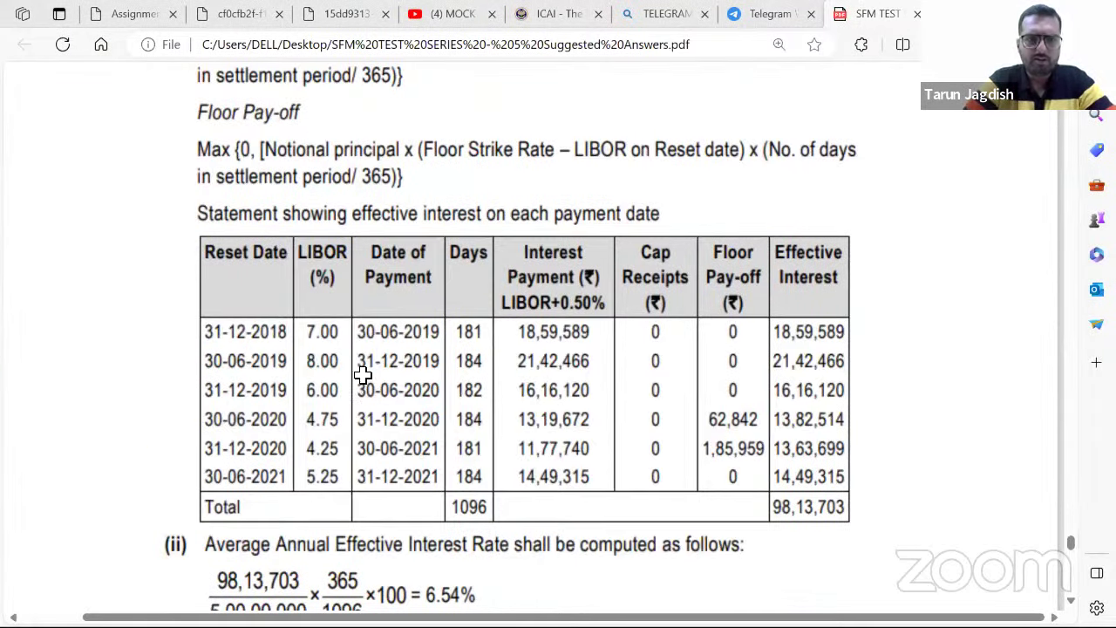
key(alt+Tab)
text(5)
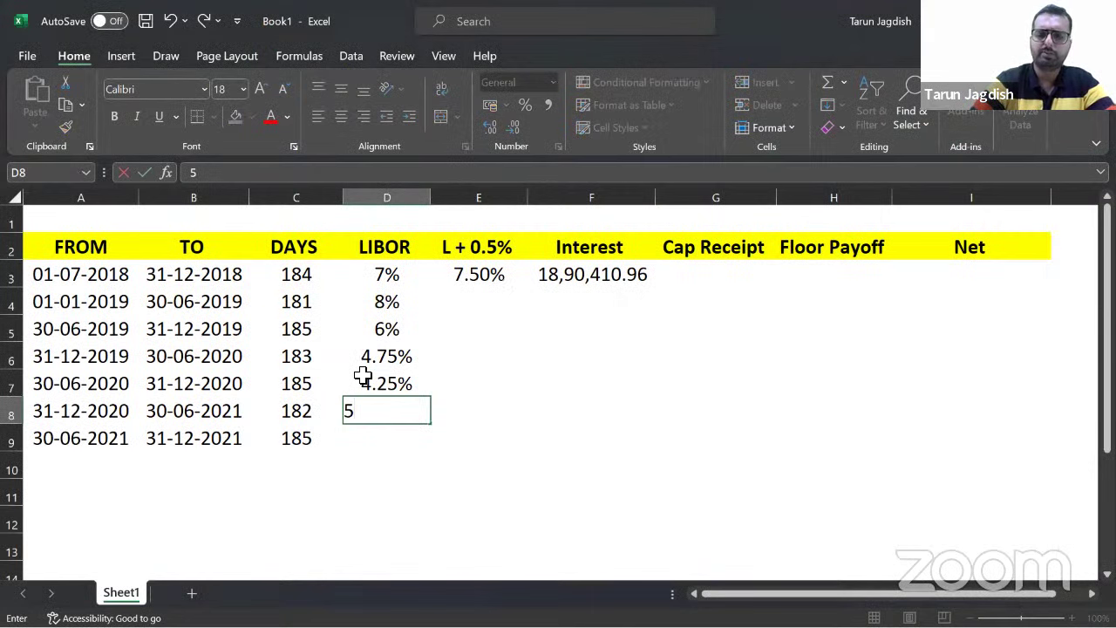
text(.25)
key(Return)
key(Up)
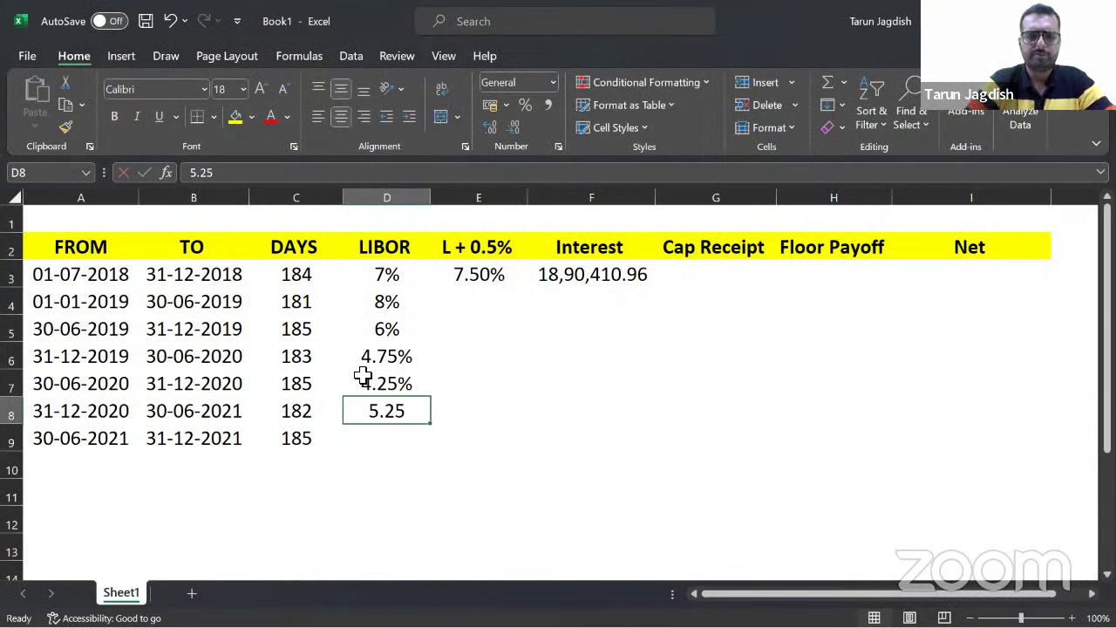
text(5.25%)
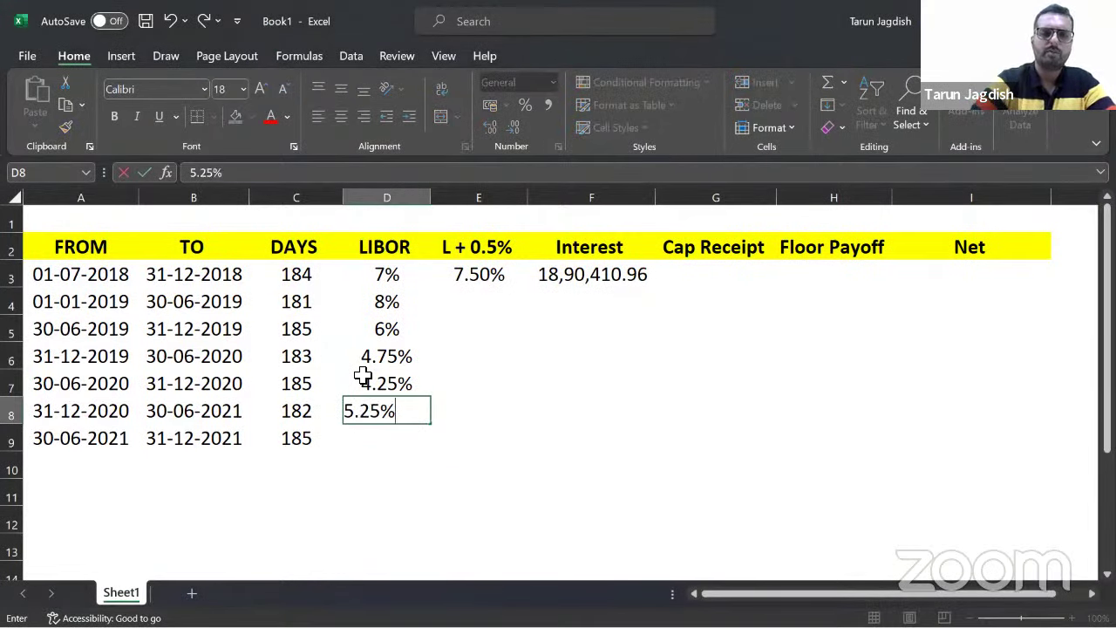
key(Return)
Check the reset dates and LIBOR rates in the question paper PDF, then delete row 9 of the Excel sheet
key(alt+Tab)
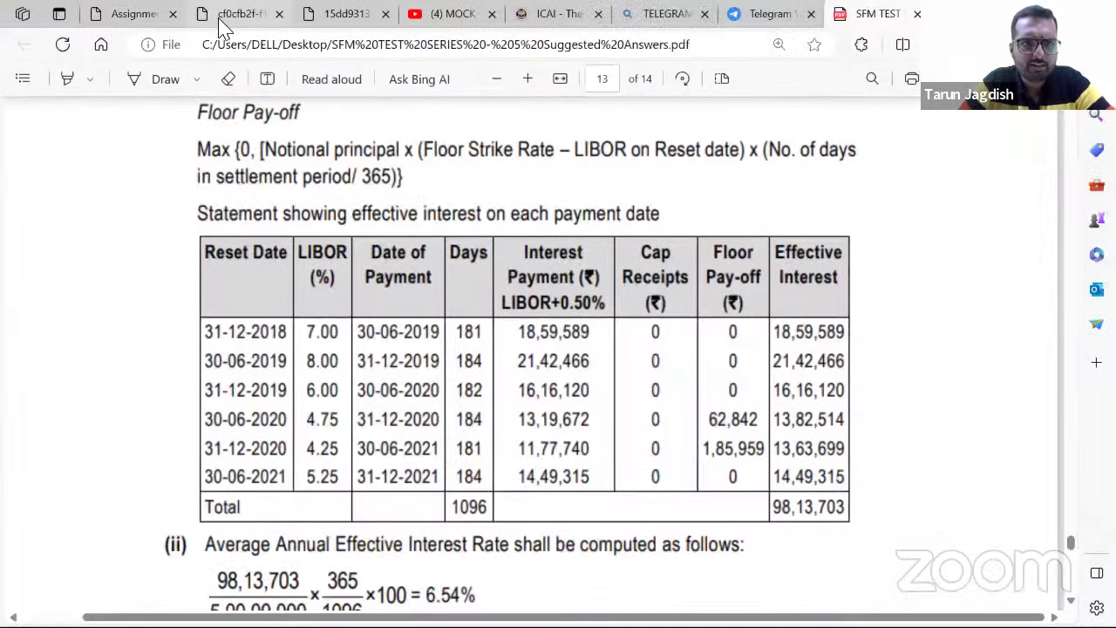
click(219, 14)
scroll(818, 443, down, 2)
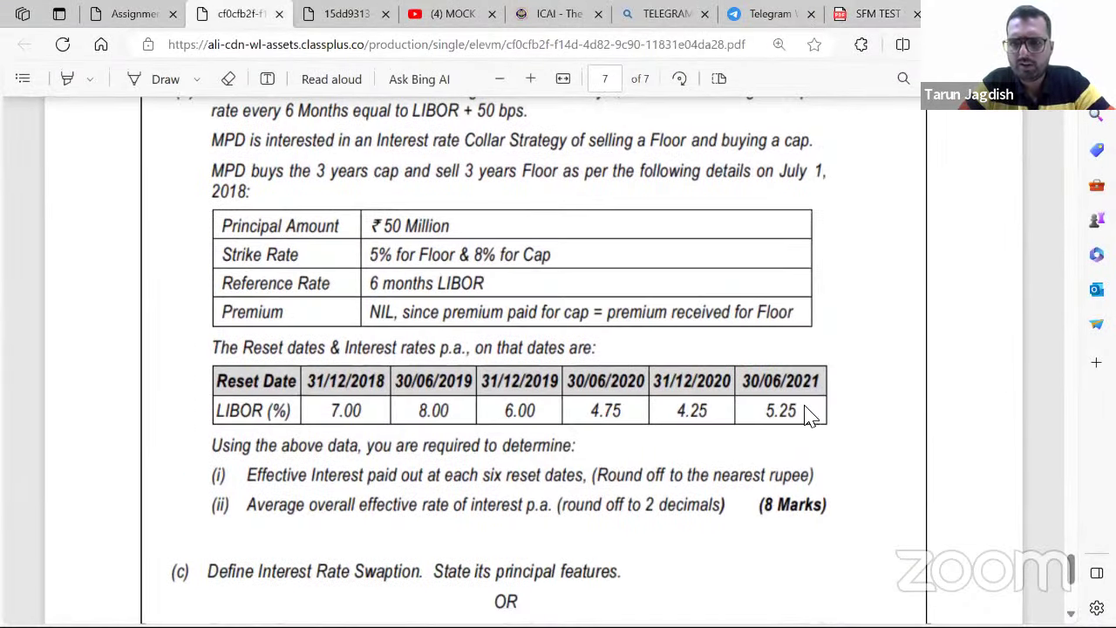
key(alt+Tab)
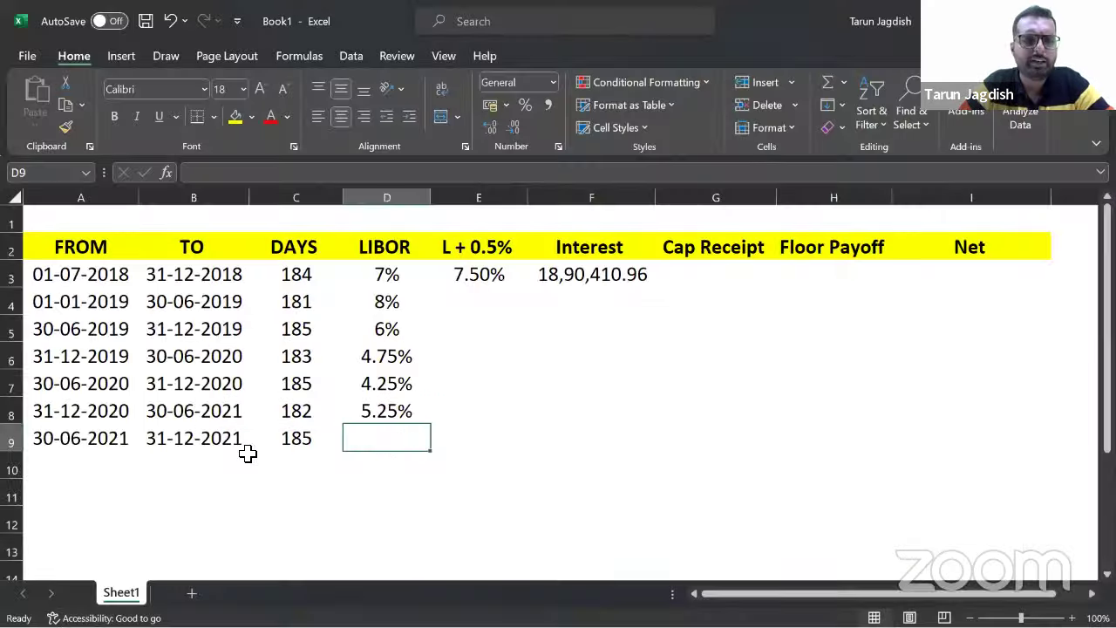
click(237, 446)
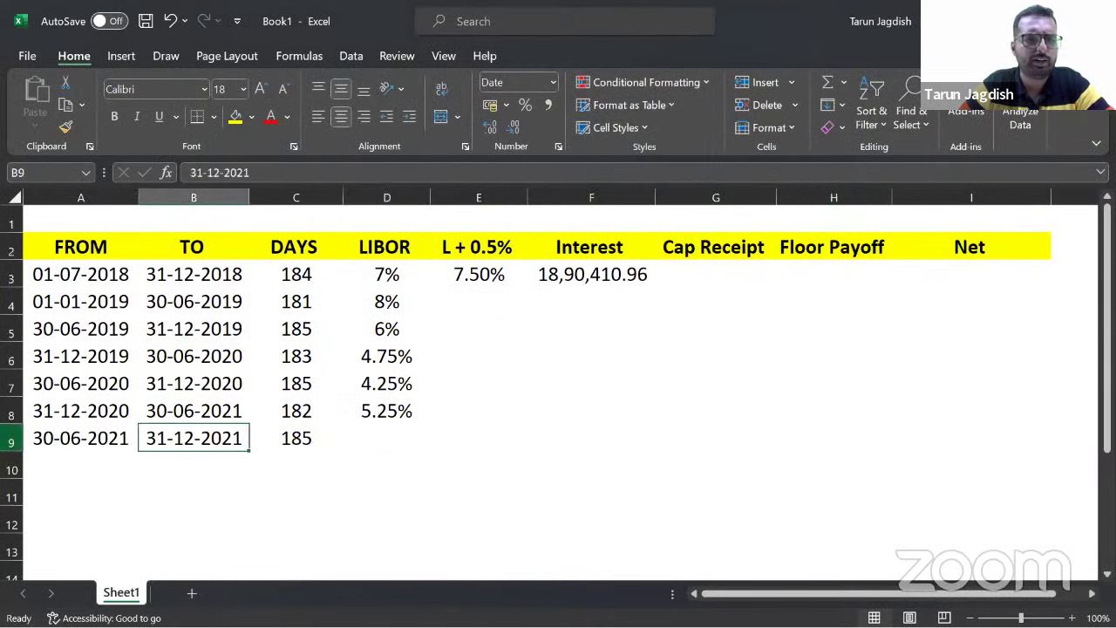
click(10, 440)
right_click(11, 440)
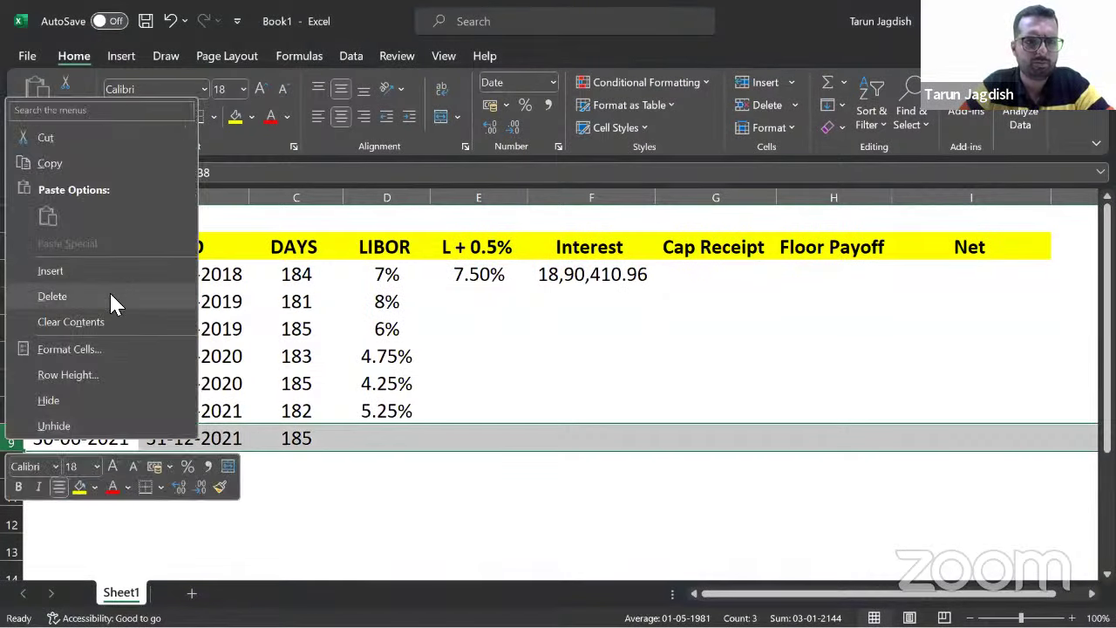
click(111, 296)
Copy the L + 0.5% formula from E3 down to E4:E8
click(491, 305)
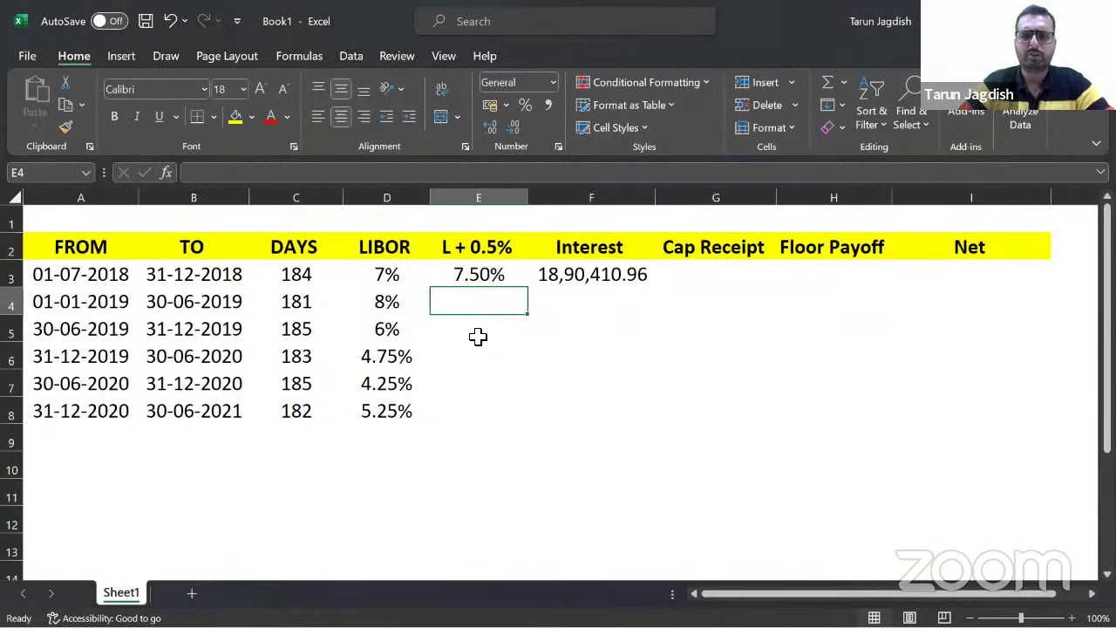
key(Up)
key(ctrl+c)
key(Down)
key(shift+Down)
key(shift+Down)
key(shift+Down)
key(shift+Down)
key(shift+Left)
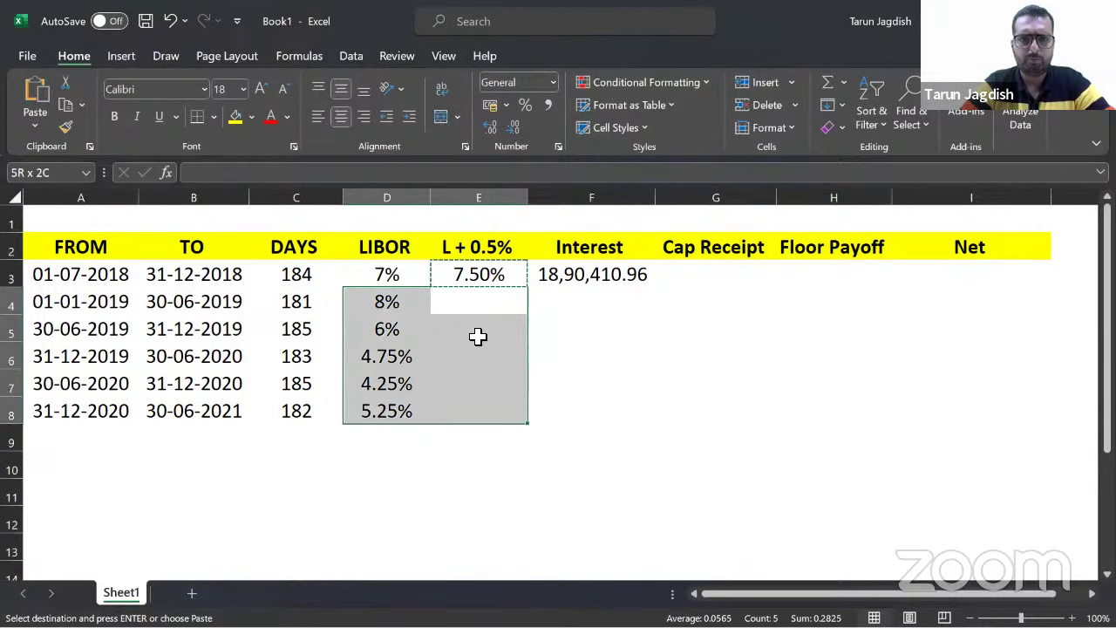
key(shift+Right)
key(ctrl+v)
key(Escape)
Copy the Interest formula from F3 down to F4:F8 and inspect the copied formula in F5
key(Up)
key(Right)
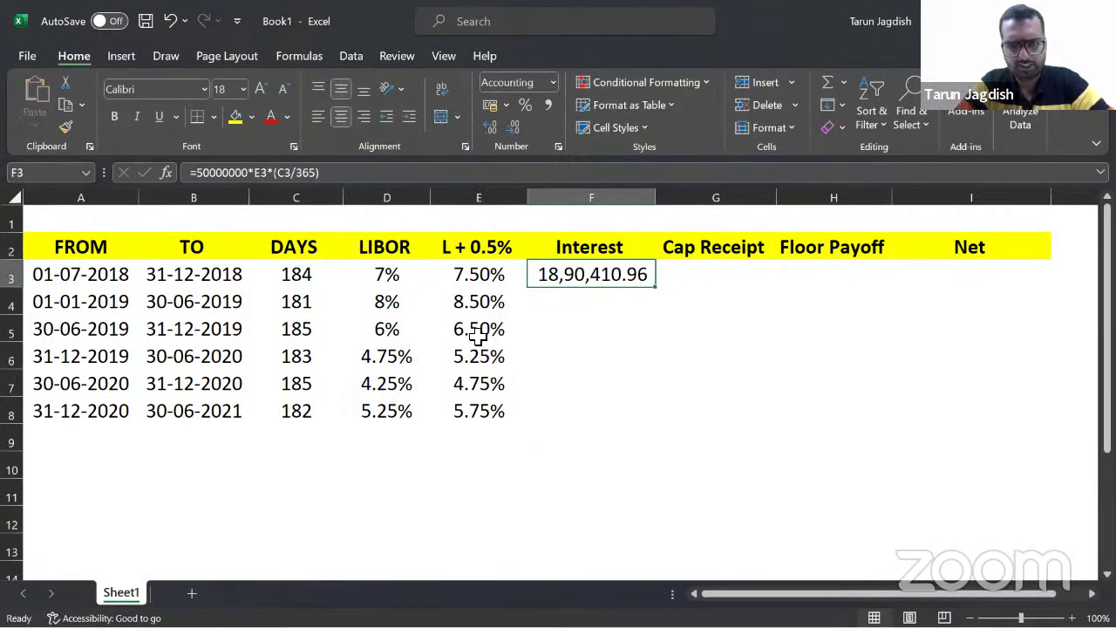
key(ctrl+c)
key(Down)
key(shift+Down)
key(shift+Down)
key(shift+Down)
key(shift+Down)
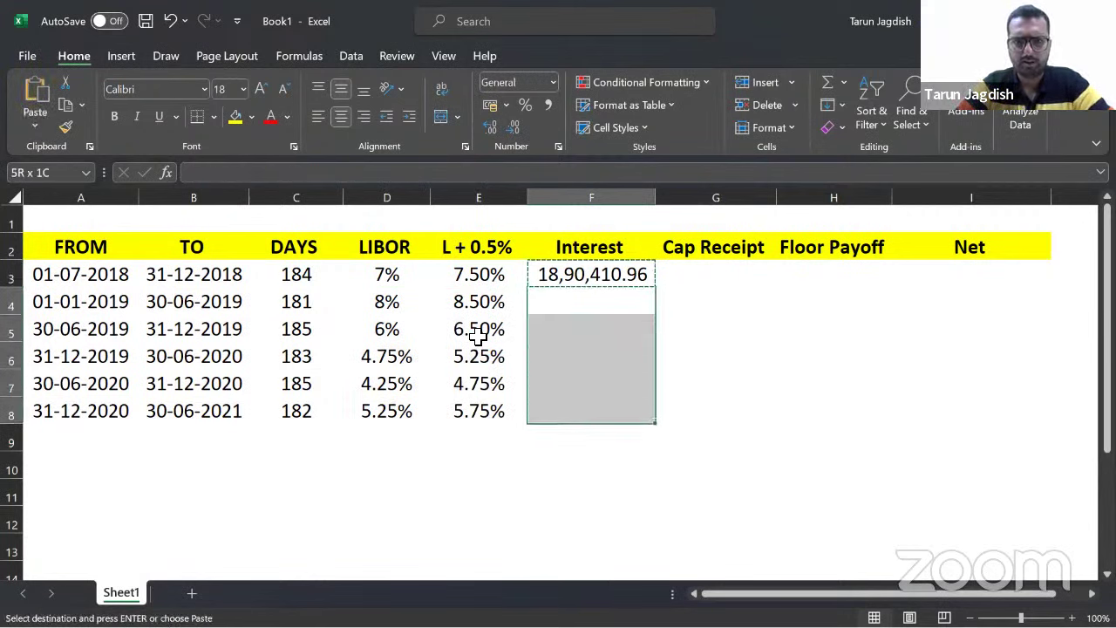
key(shift+Left)
key(shift+Right)
key(ctrl+v)
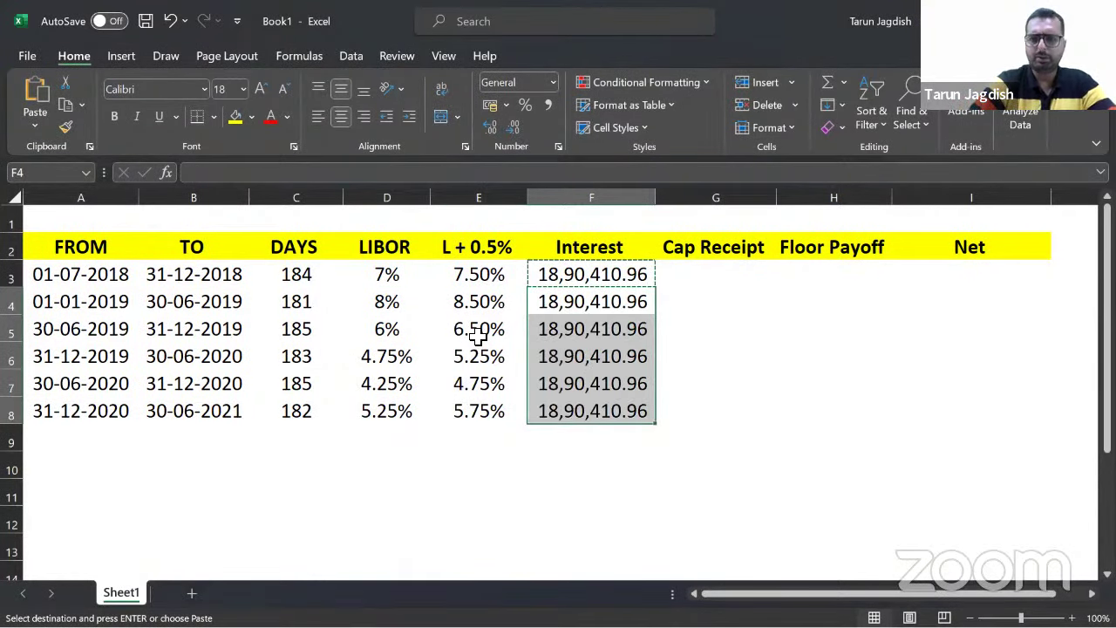
key(Up)
key(Escape)
key(Down)
key(Down)
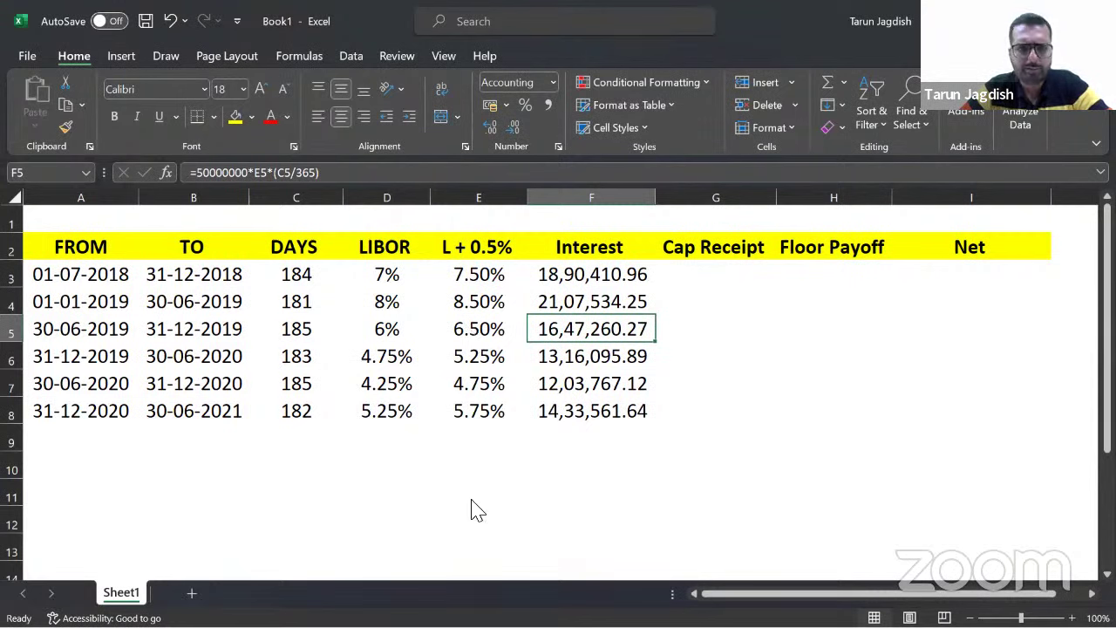
Check the DAYS formula in C6, then set the FROM date in A5 with the formula =B4+1
double_click(284, 360)
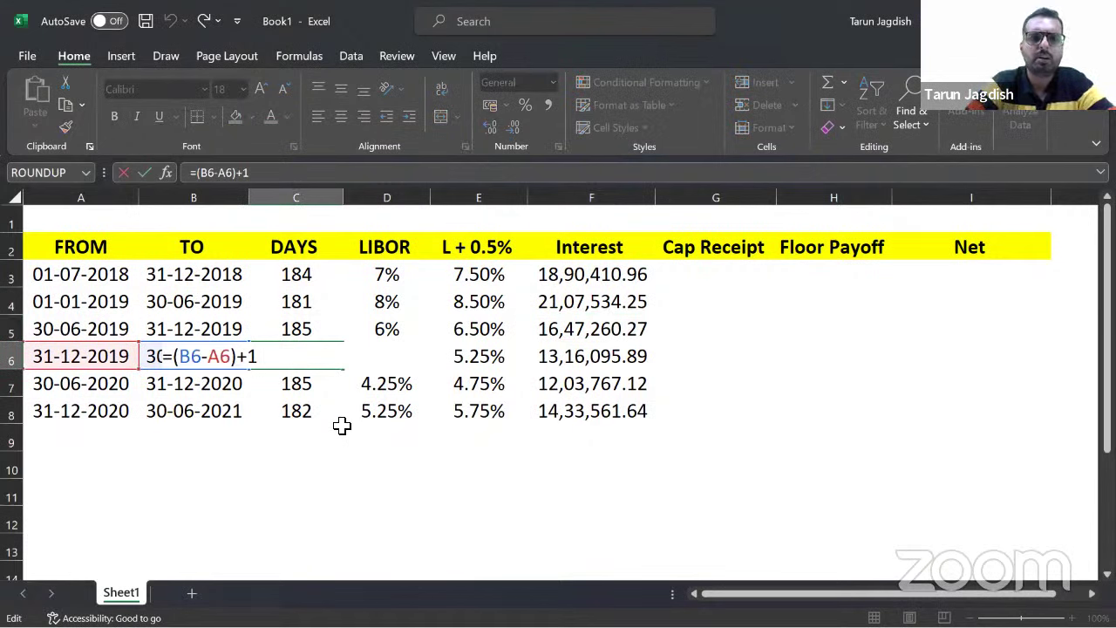
key(Return)
key(Up)
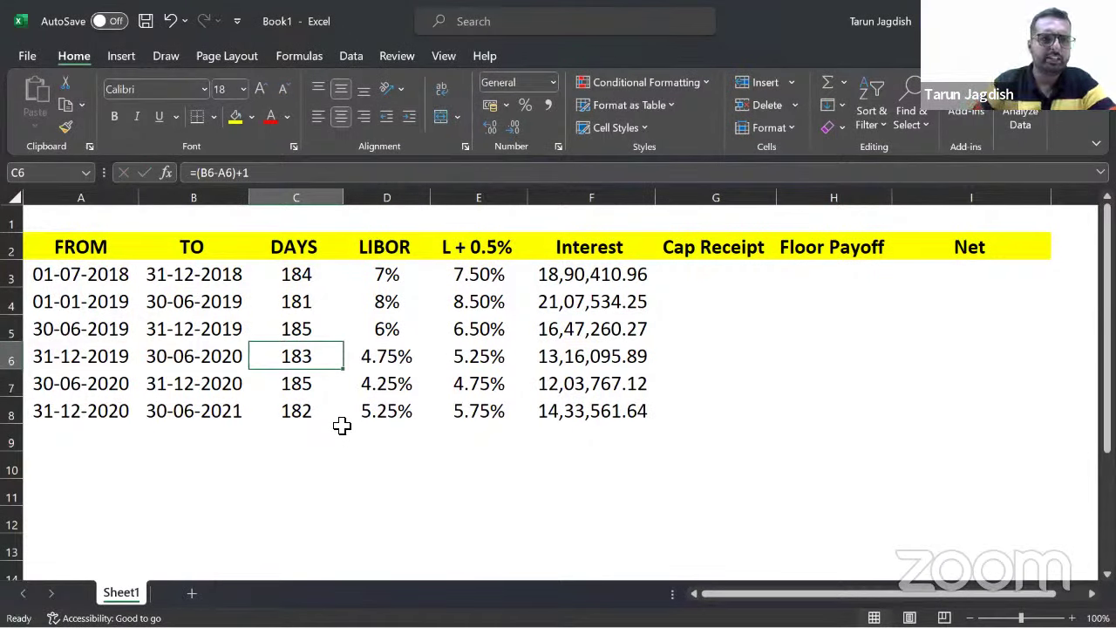
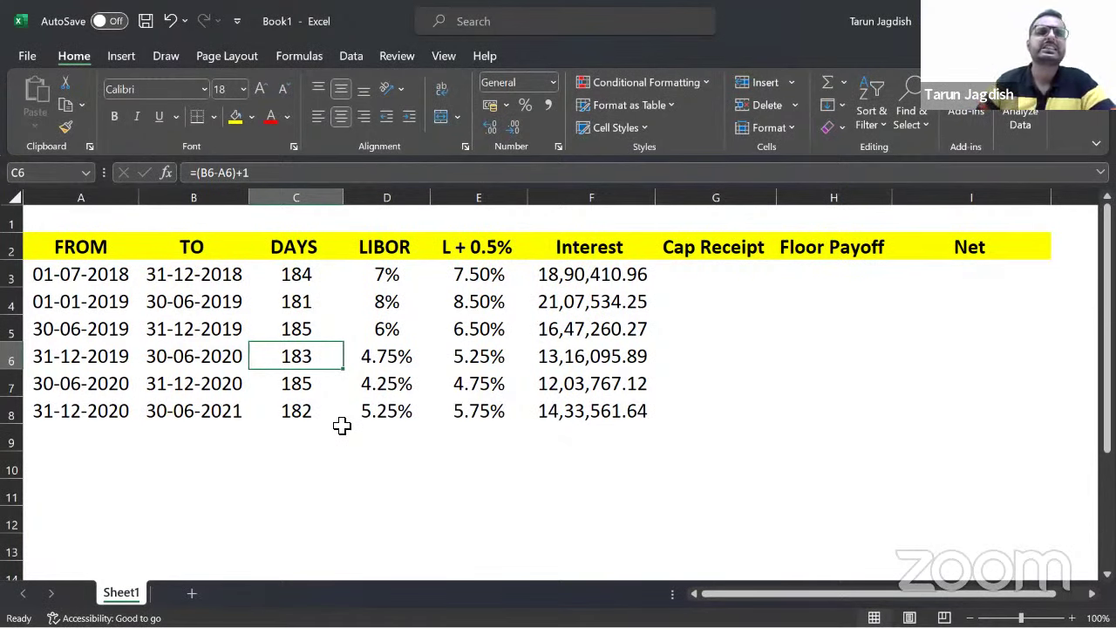
key(Left)
key(Left)
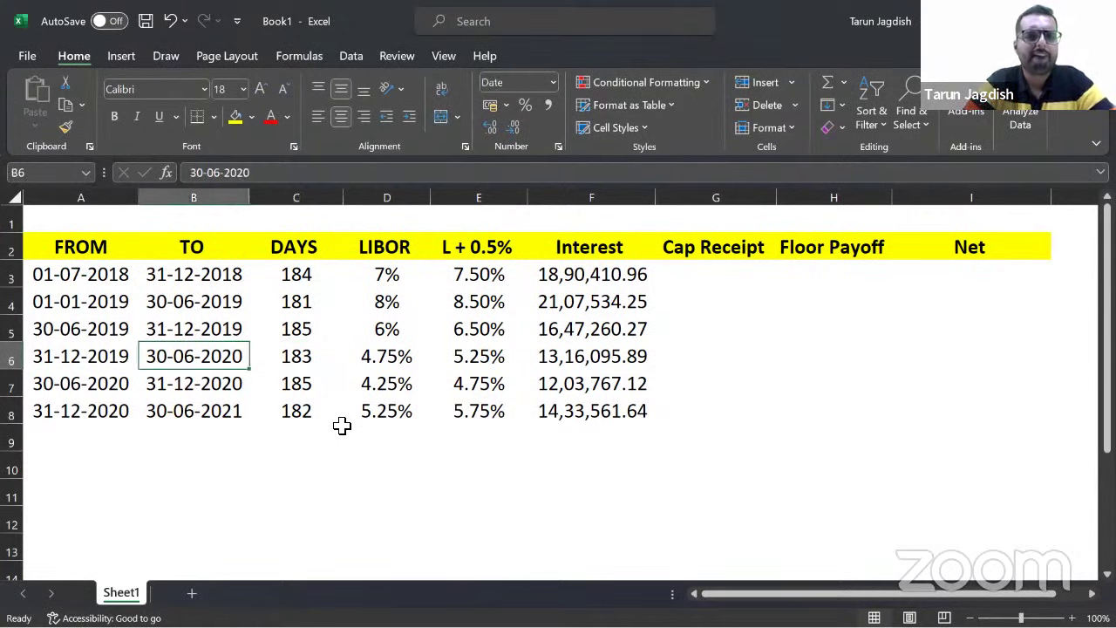
key(Up)
key(Up)
key(Tab)
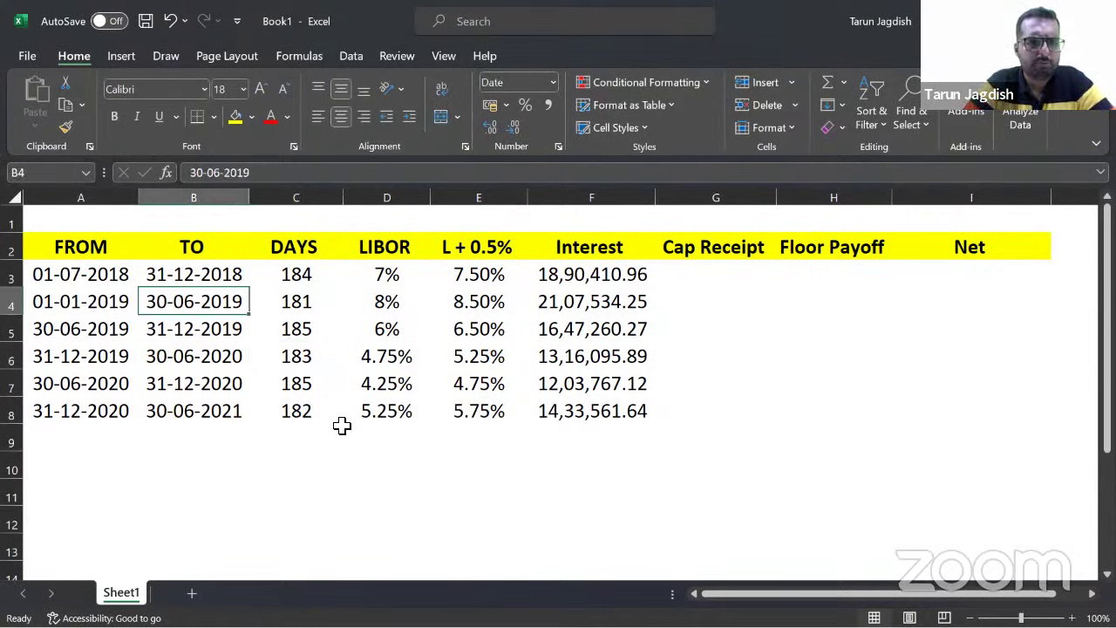
key(Return)
text(=B4+1)
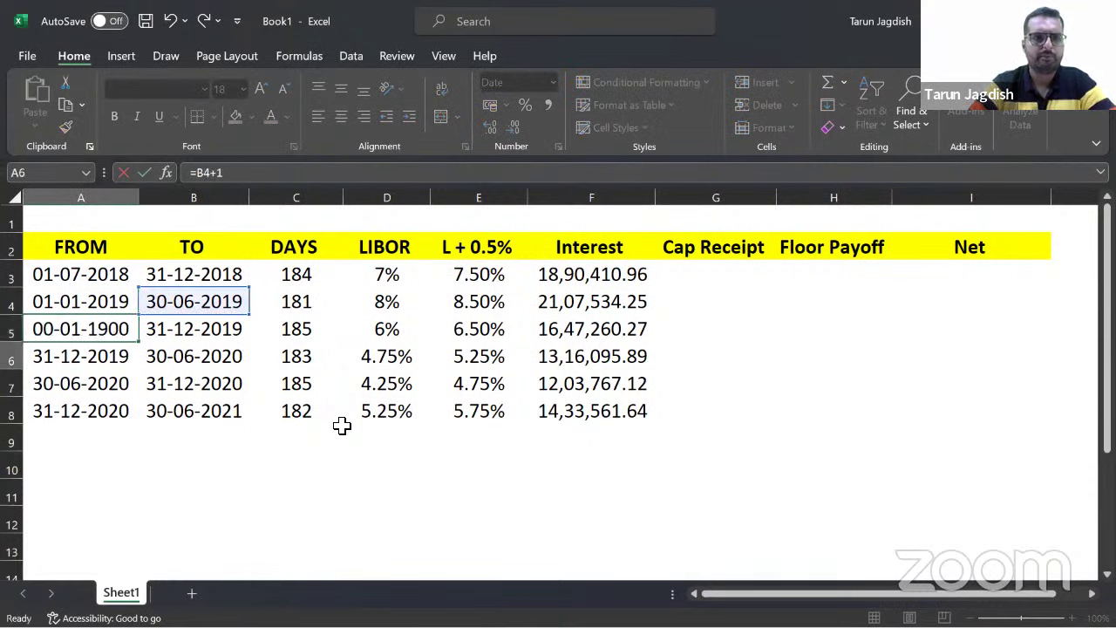
key(ctrl+Return)
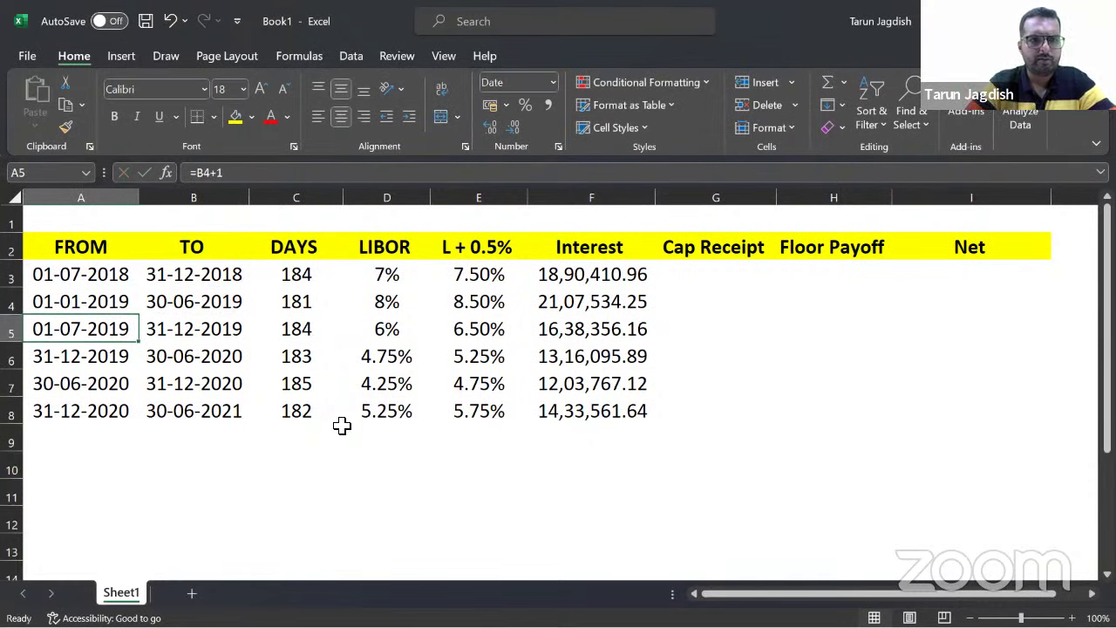
Copy the FROM date formula from A5 down to A6:A8
key(ctrl+c)
key(Down)
key(shift+Down)
key(shift+Down)
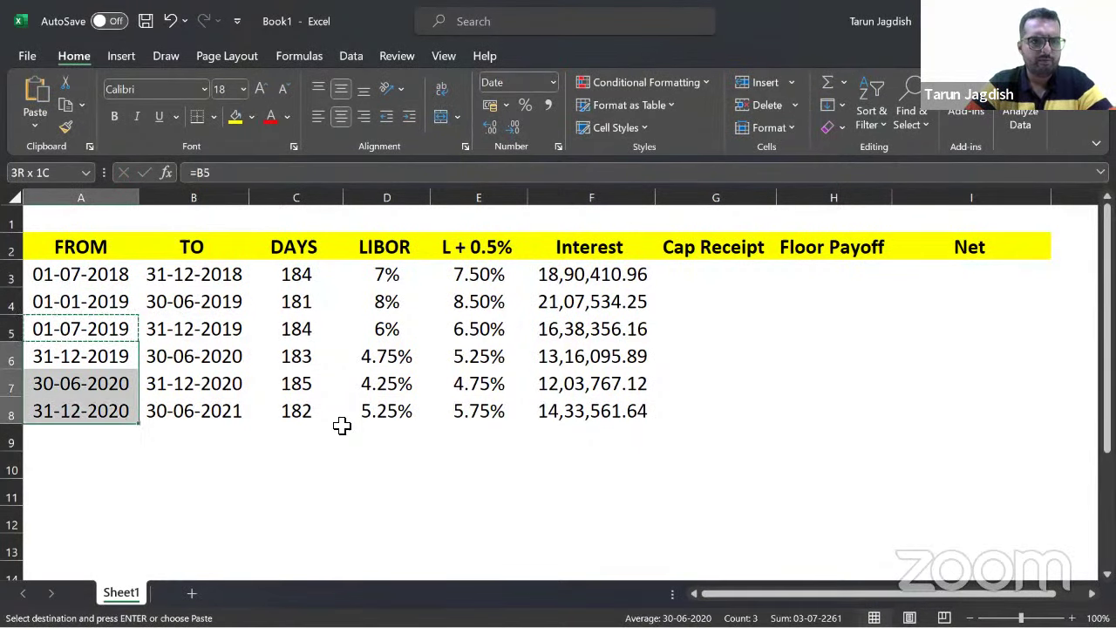
key(ctrl+v)
key(Escape)
key(Down)
key(Down)
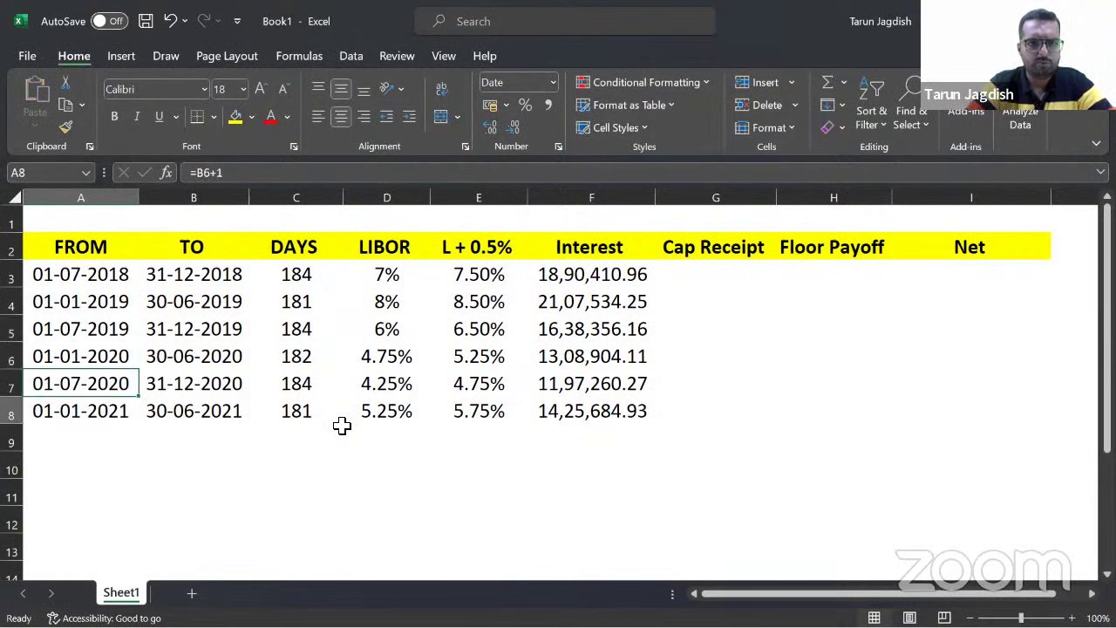
Change the year-day divisor in the F6 Interest formula to 366, giving =50000000*E6*(C6/366)
key(Right)
key(Right)
key(Up)
key(Up)
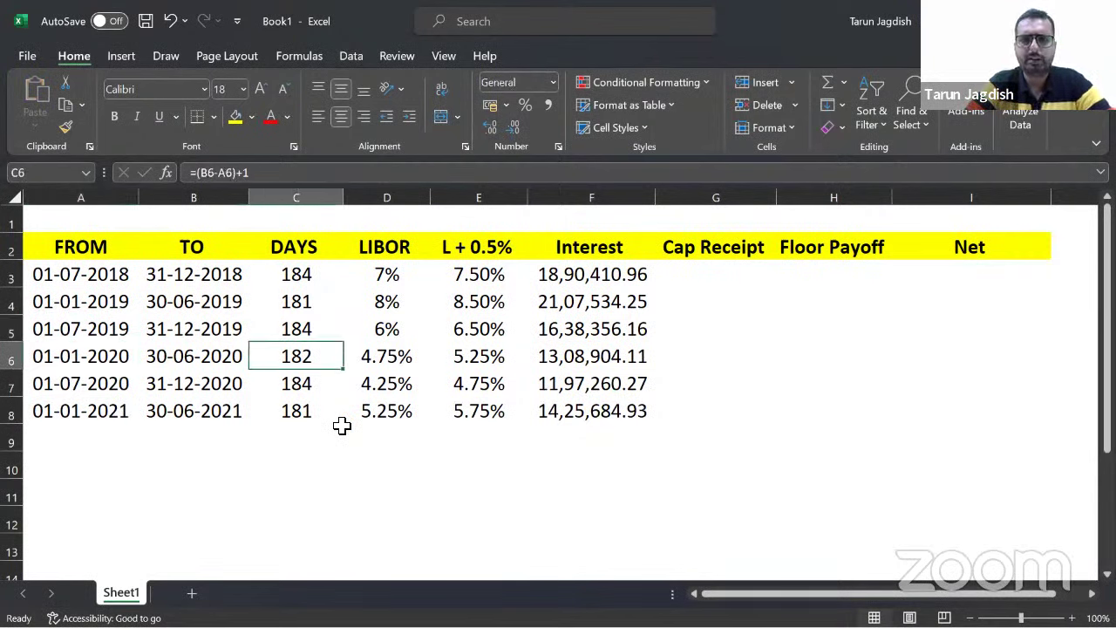
key(Right)
key(Right)
key(Right)
key(F2)
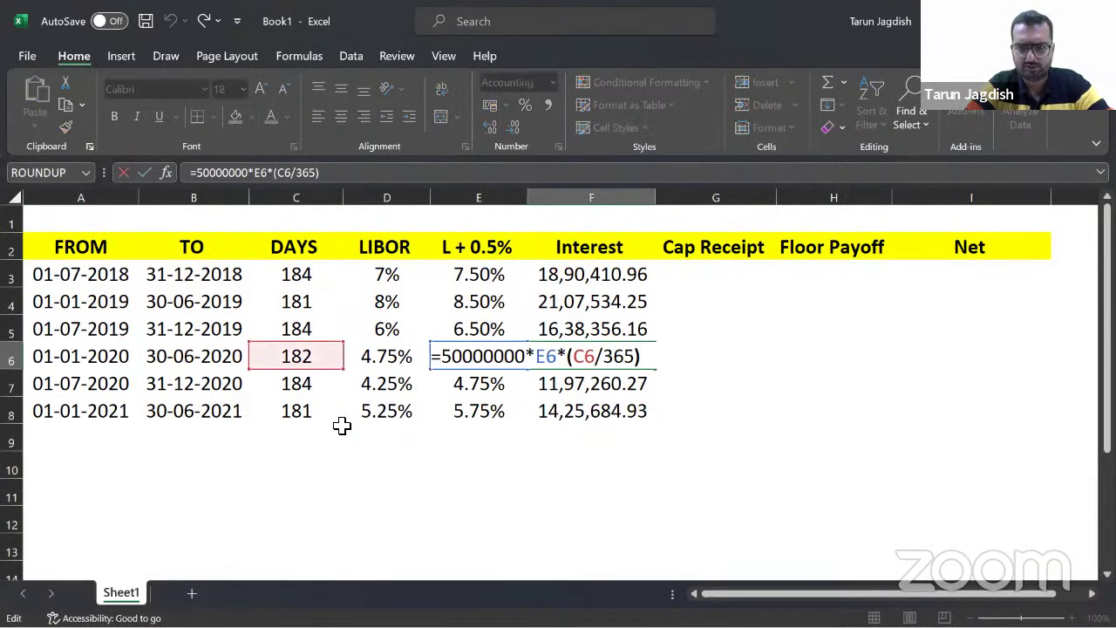
key(BackSpace)
text(6)
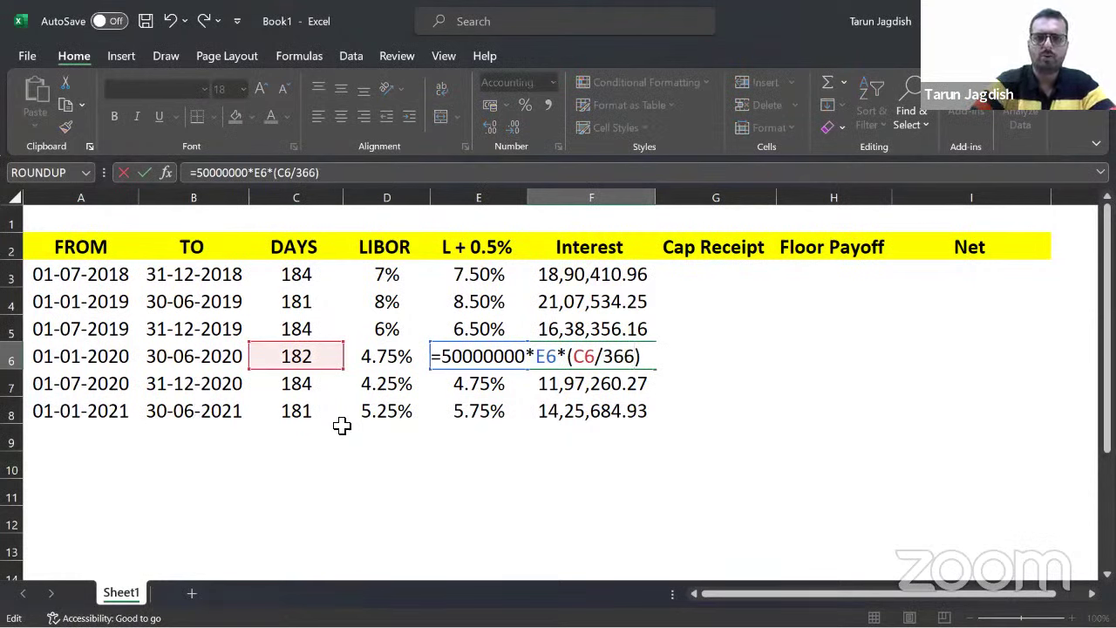
key(Return)
Review the FROM and TO dates and the days of the 2020 periods in rows 6 and 7
key(Up)
key(Left)
key(Left)
key(Left)
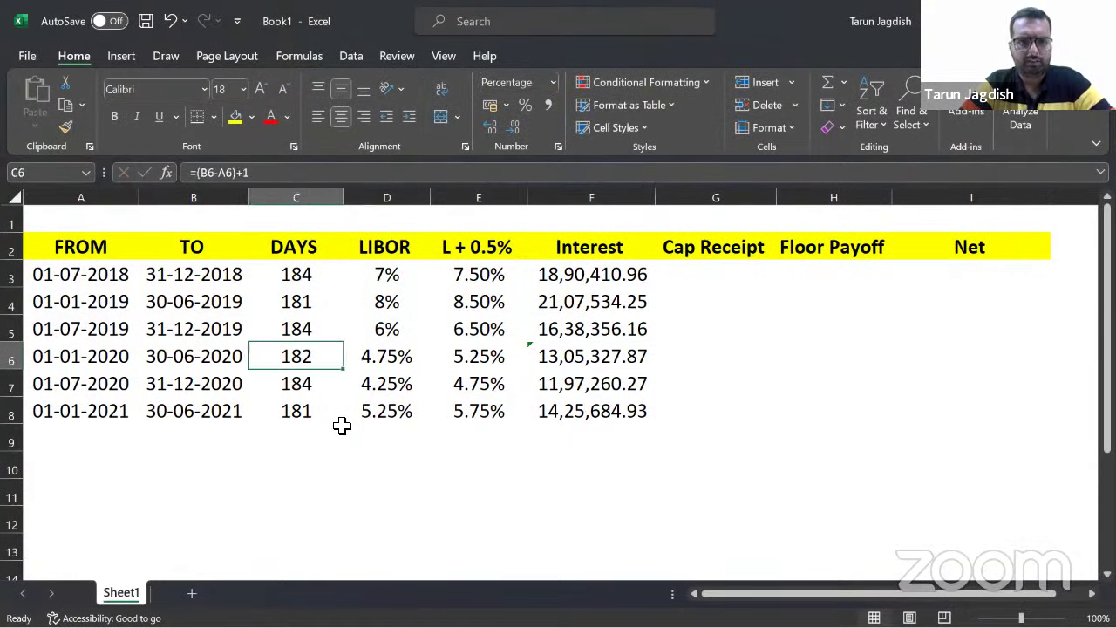
key(Left)
key(Left)
key(Right)
key(Right)
key(Down)
key(Left)
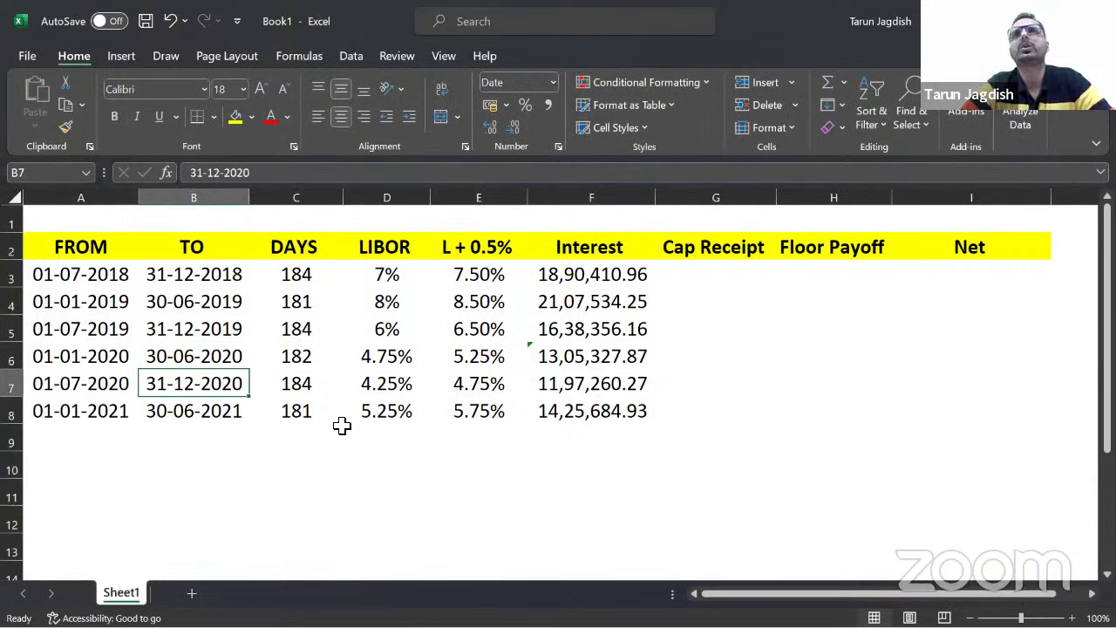
Change the year-day divisor in the F7 Interest formula to 366, giving =50000000*E7*(C7/366)
key(Right)
key(Right)
key(Right)
key(Right)
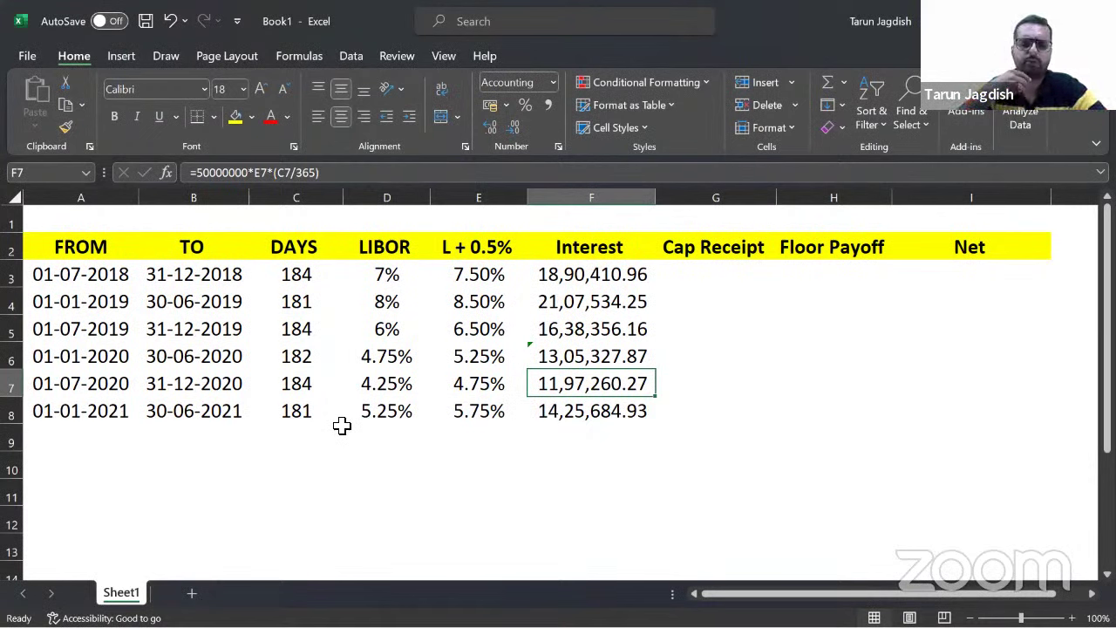
key(F2)
key(Left)
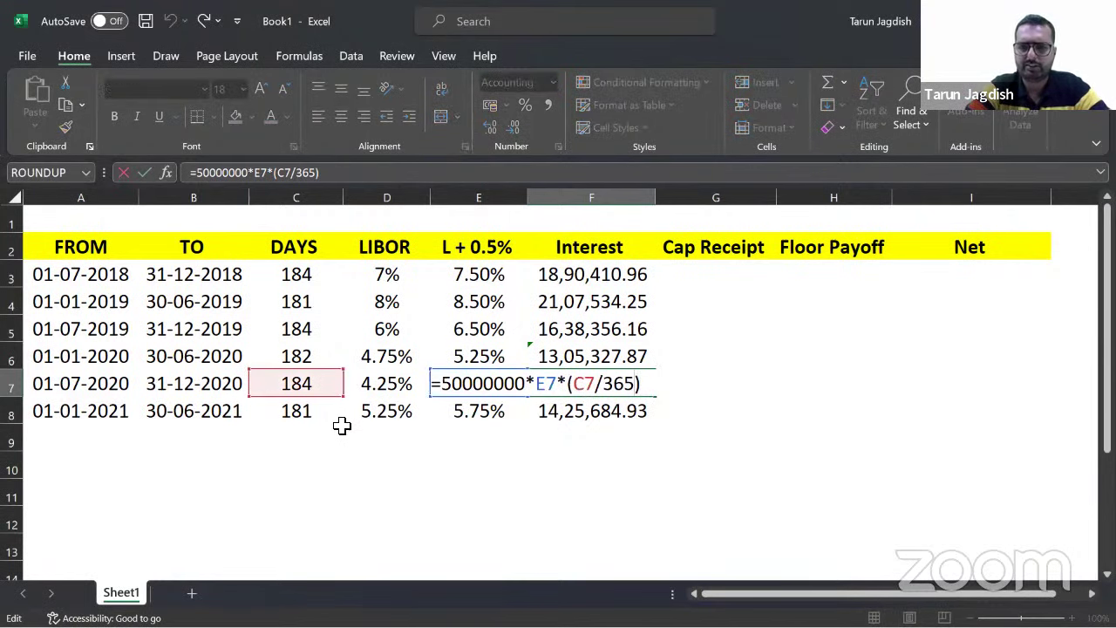
key(BackSpace)
text(6)
key(Return)
key(Up)
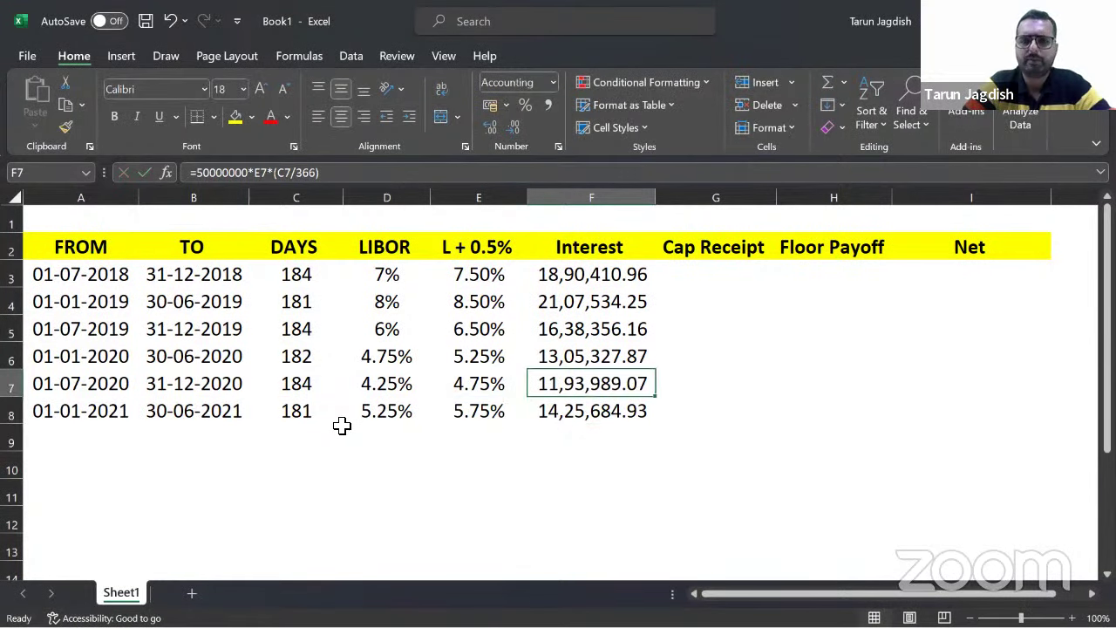
Check the F8 Interest formula against the days, LIBOR and L + 0.5% values in row 8
key(Down)
key(Left)
key(Right)
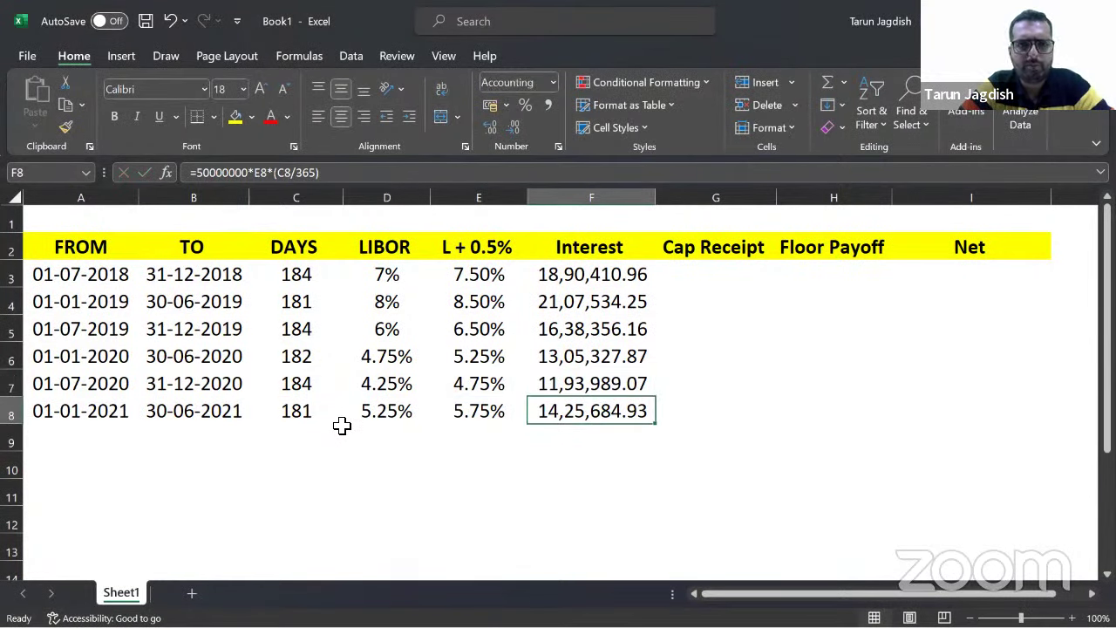
key(Left)
key(Left)
key(Left)
key(Right)
key(Right)
key(Right)
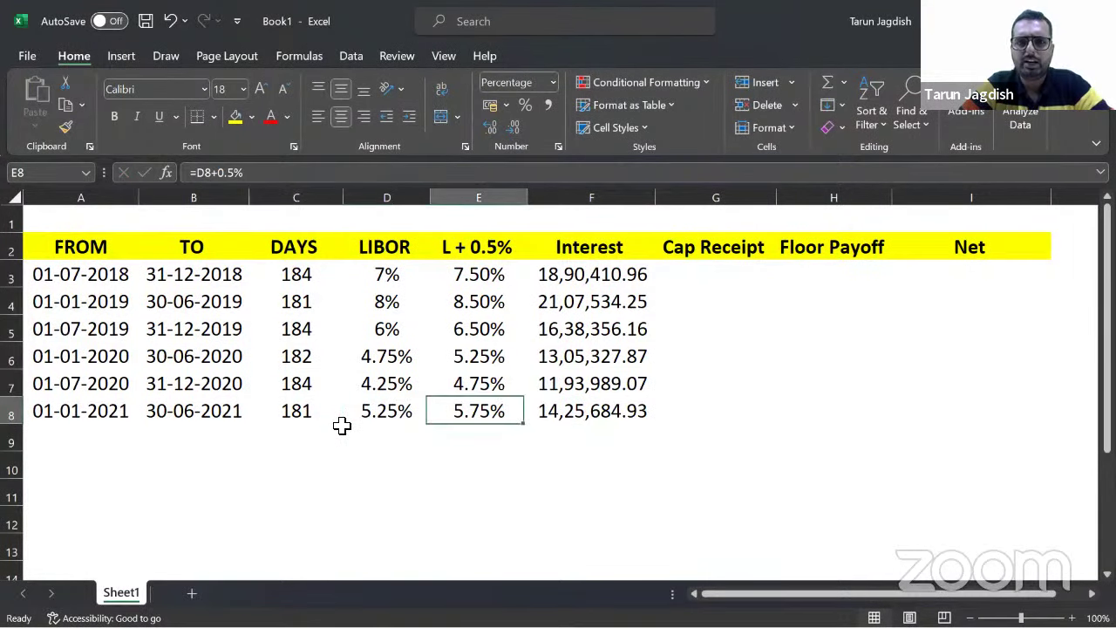
Enter the Cap Receipt formula =50000000*0.5%*(C4/365) in G4 for the period starting 01-01-2019
key(Up)
key(Up)
key(Up)
key(Up)
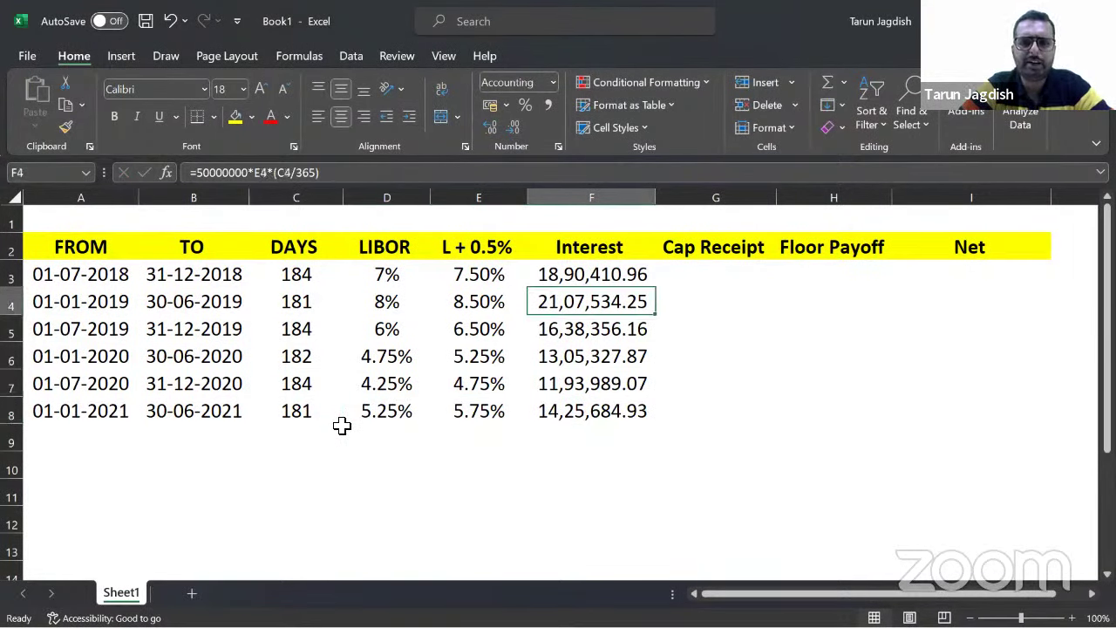
key(Left)
key(Right)
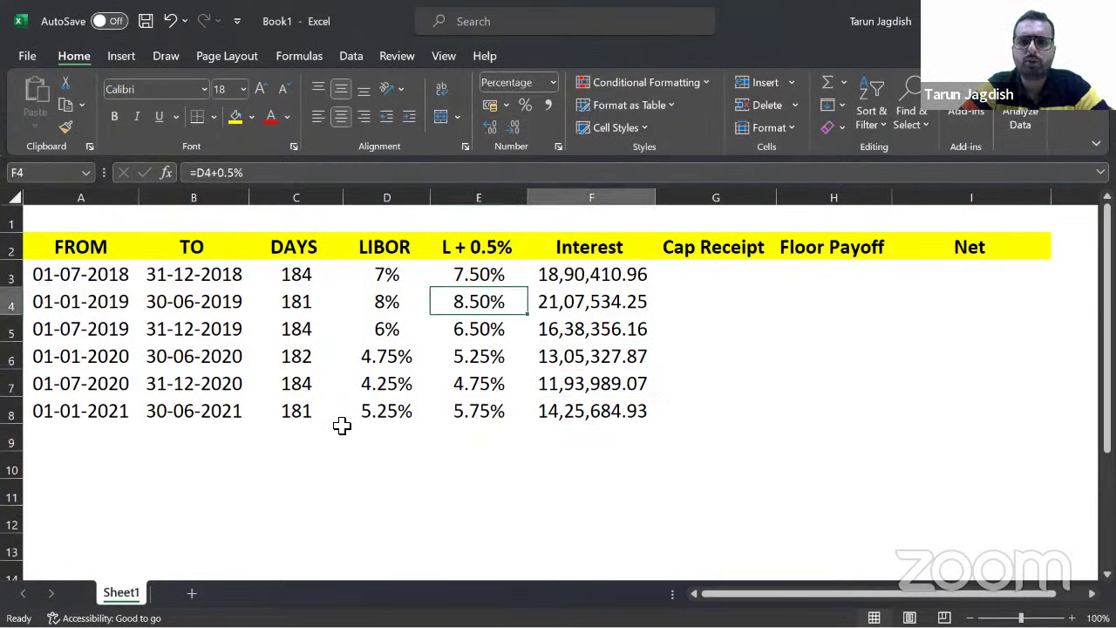
key(Right)
text(=)
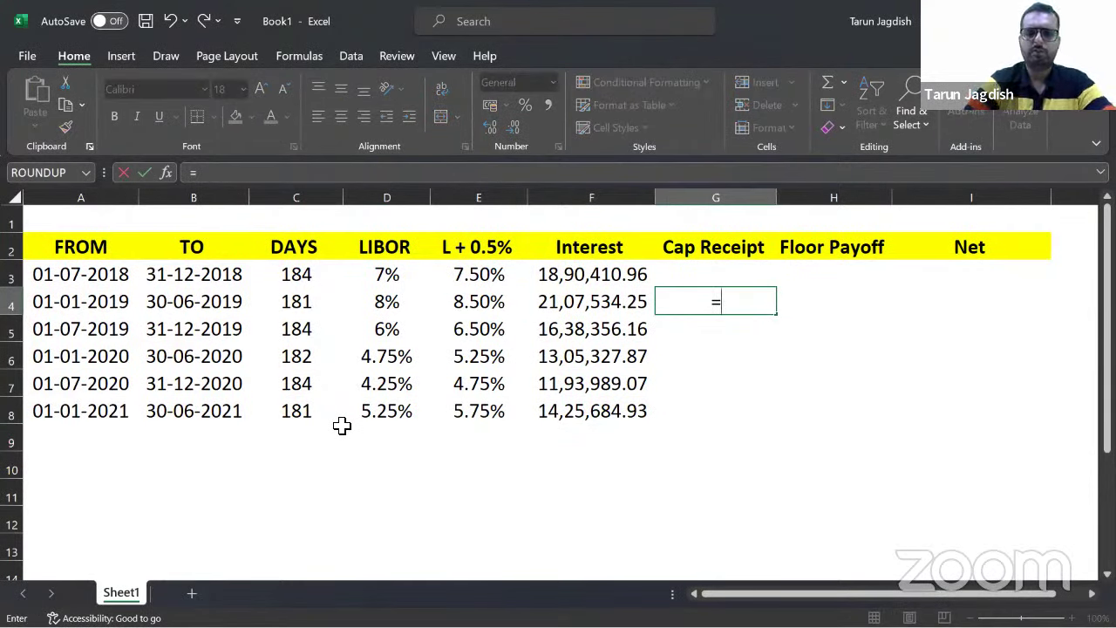
text(50000000)
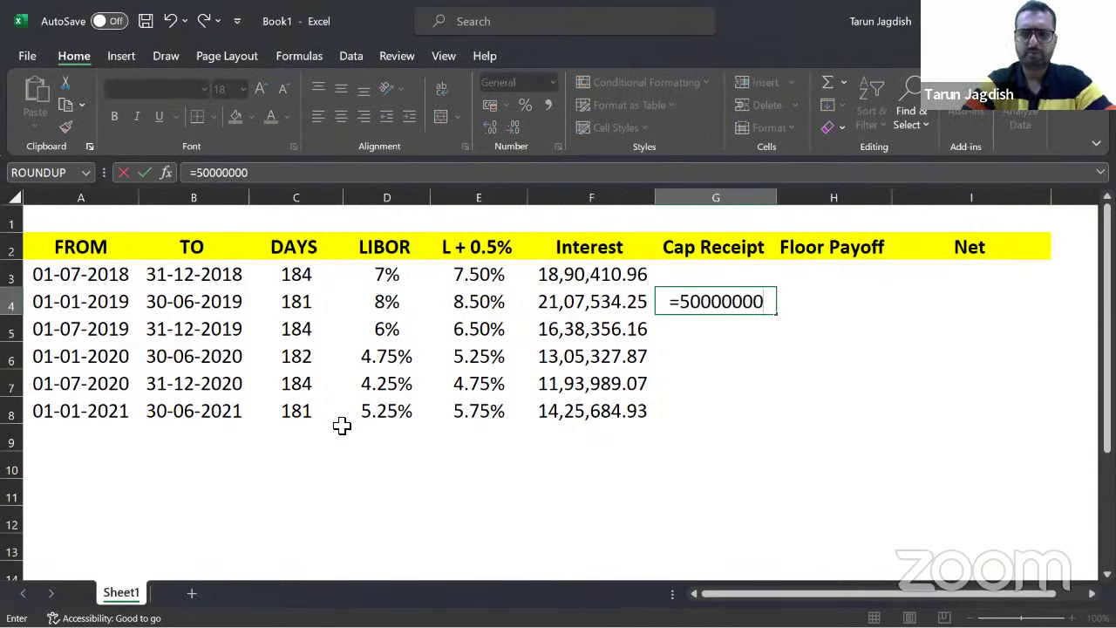
text(*0)
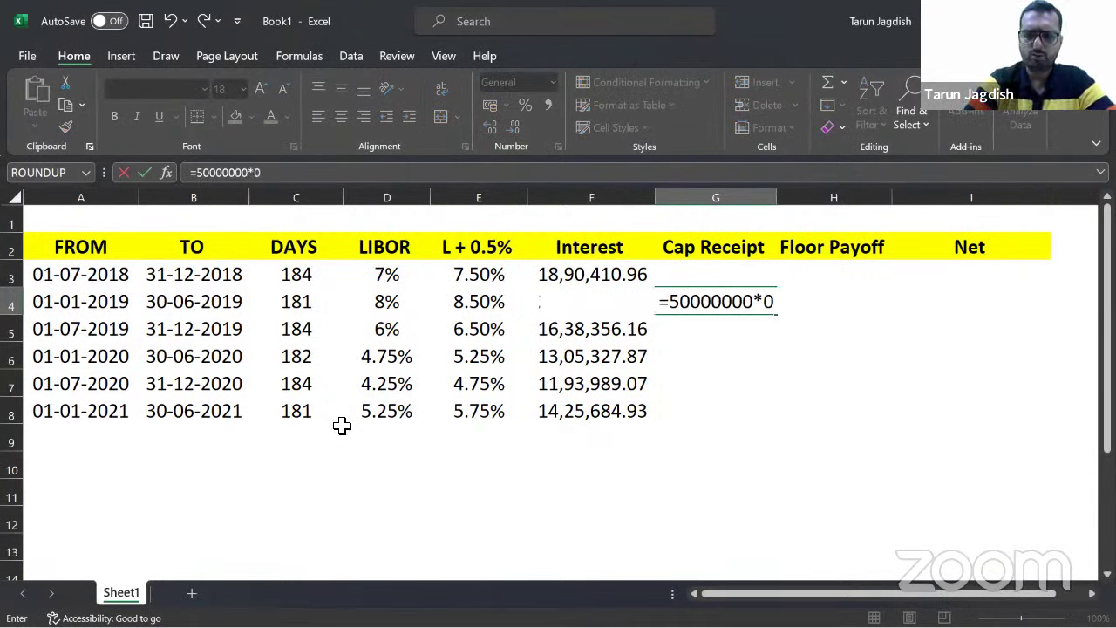
text(.5%*)
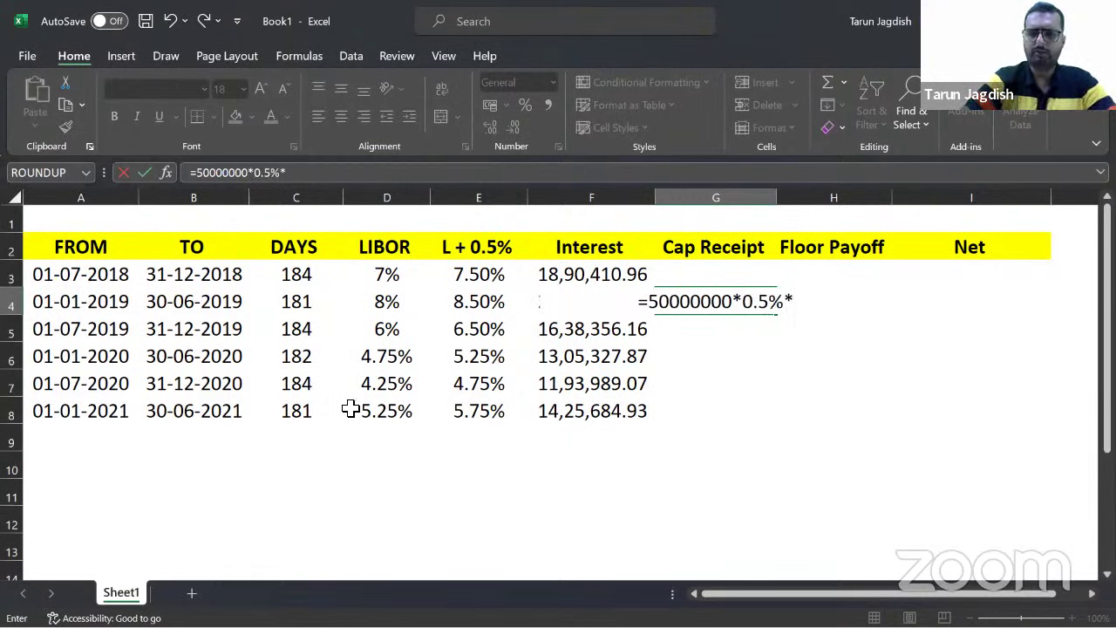
text(()
click(296, 300)
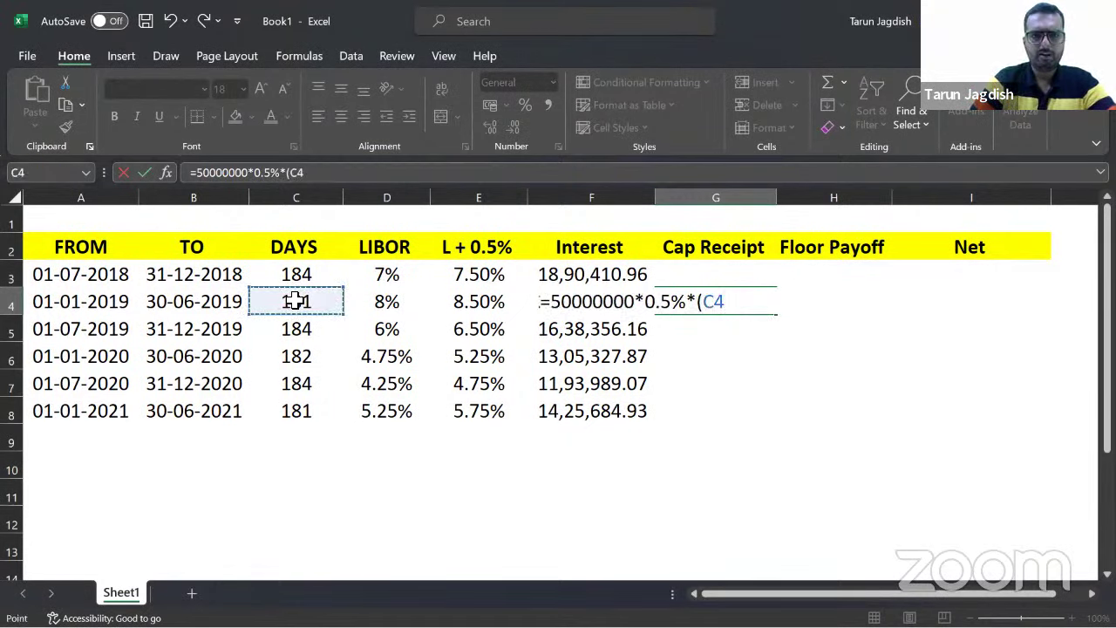
text(/365)
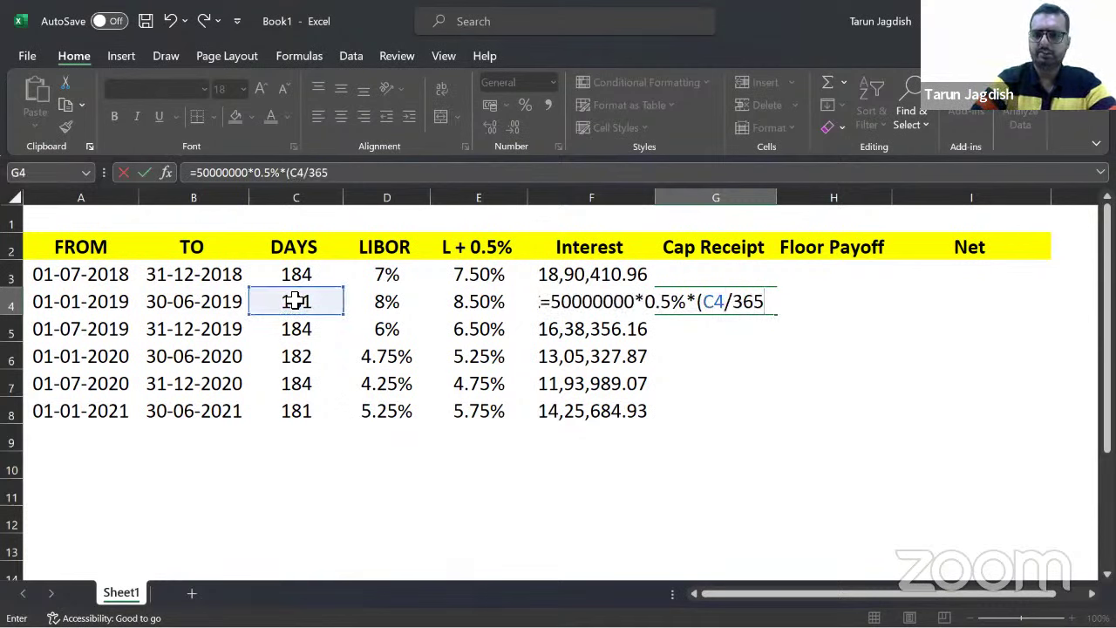
text())
key(Return)
key(Up)
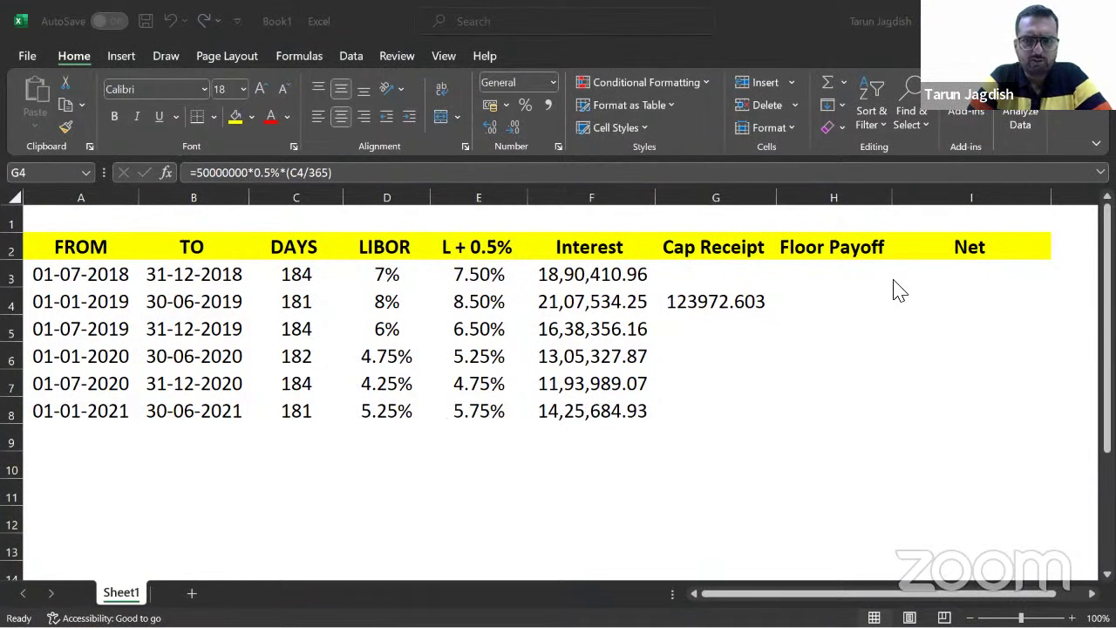
Enter the Net formula =F4-G4 in I4
click(738, 299)
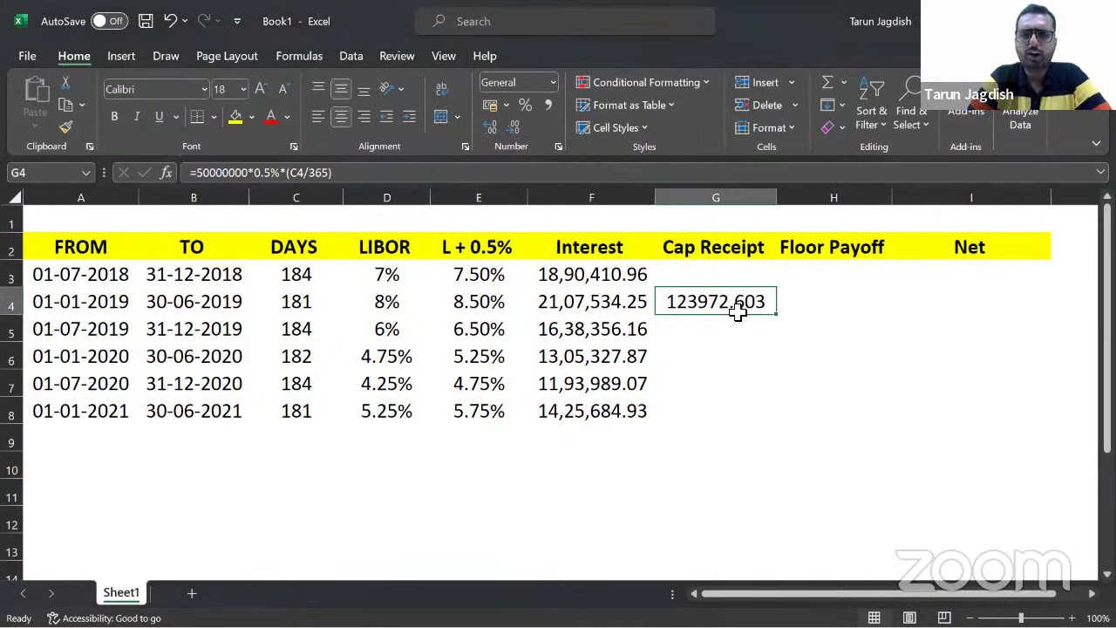
click(962, 301)
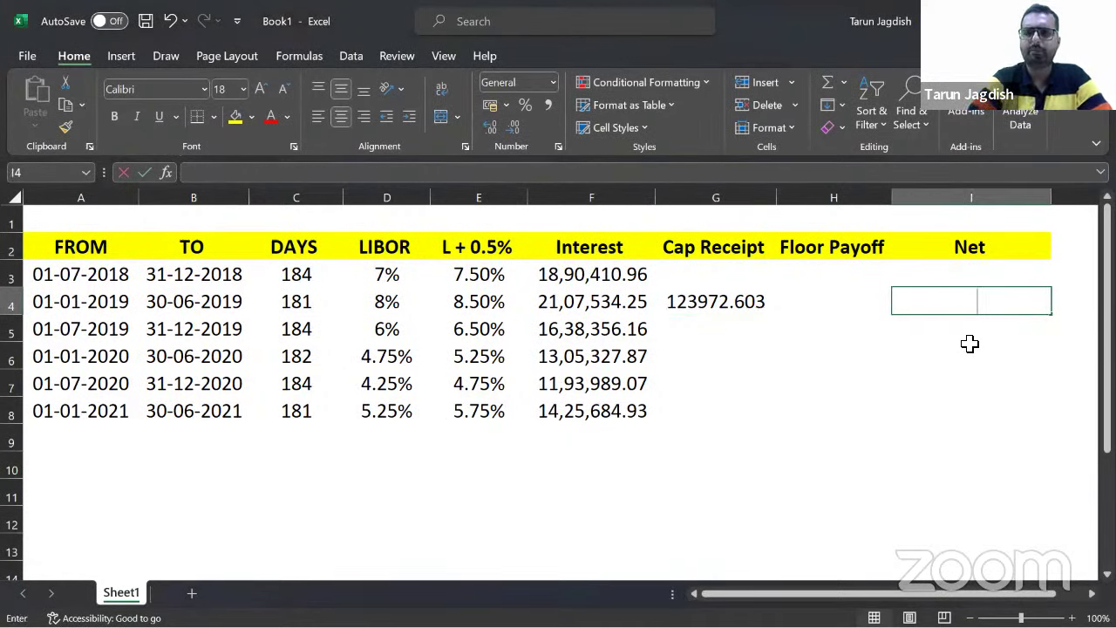
text(=)
key(Left)
key(Left)
key(Left)
text(-)
key(Left)
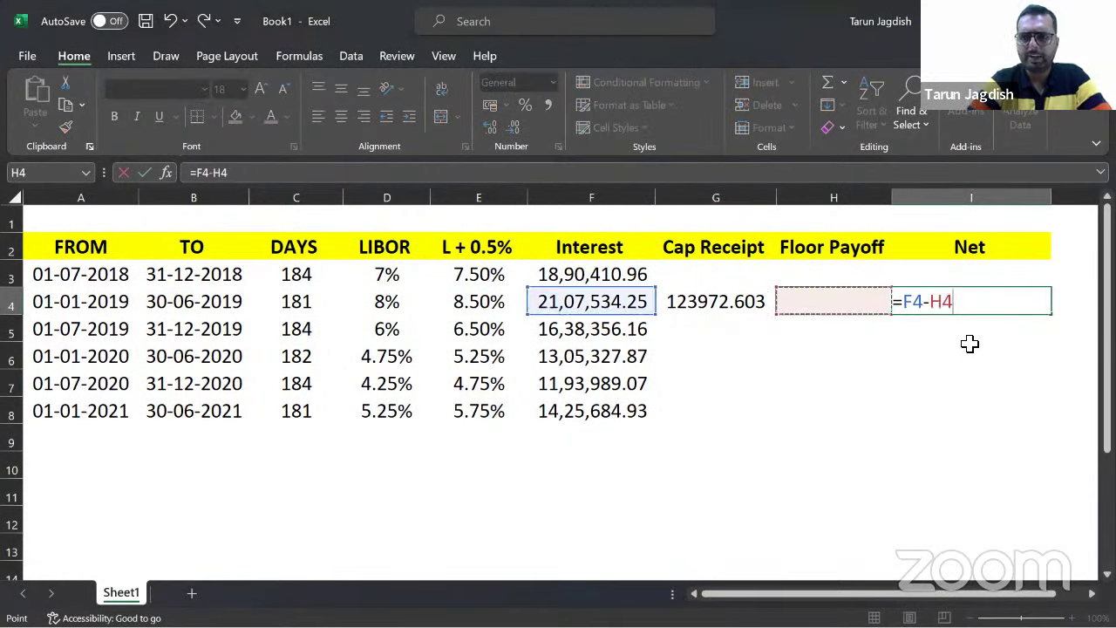
key(Left)
key(Return)
key(Up)
key(Left)
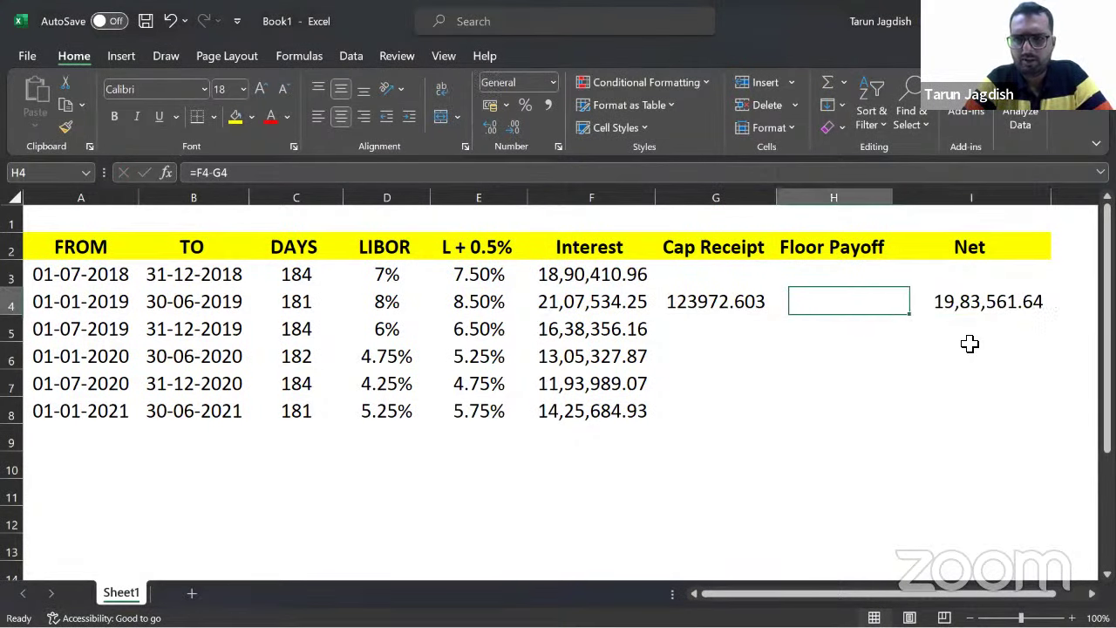
Enter the Net formula in I4 as interest minus cap receipt plus floor payoff, =F4-G4+H4
key(Right)
text(=)
key(Left)
key(Left)
key(Left)
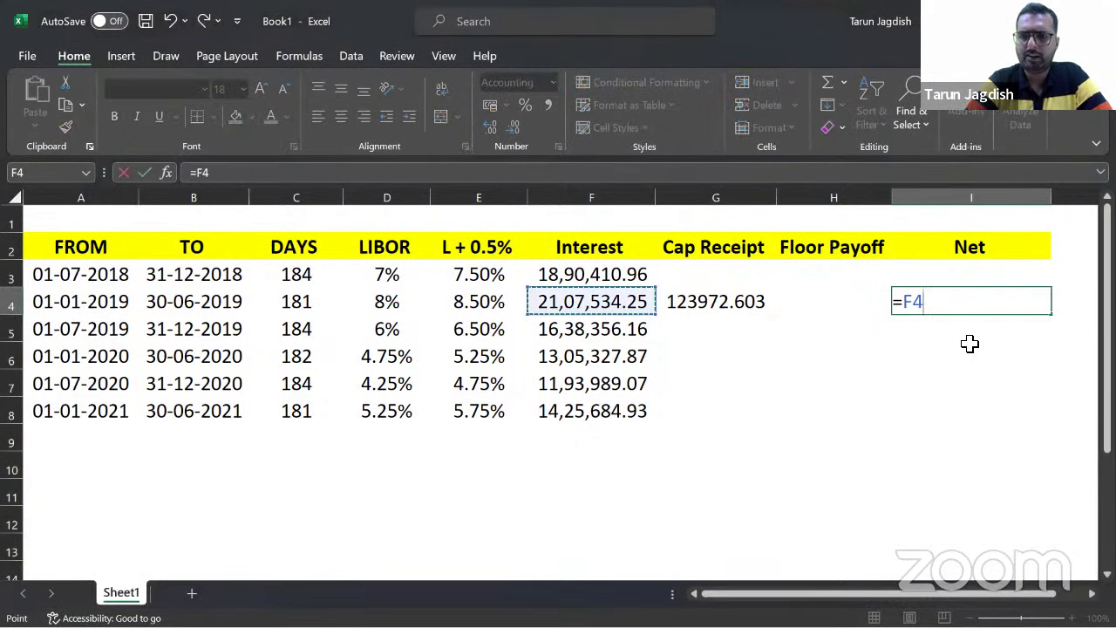
text(-)
key(Left)
key(Left)
text(+)
key(Left)
key(Return)
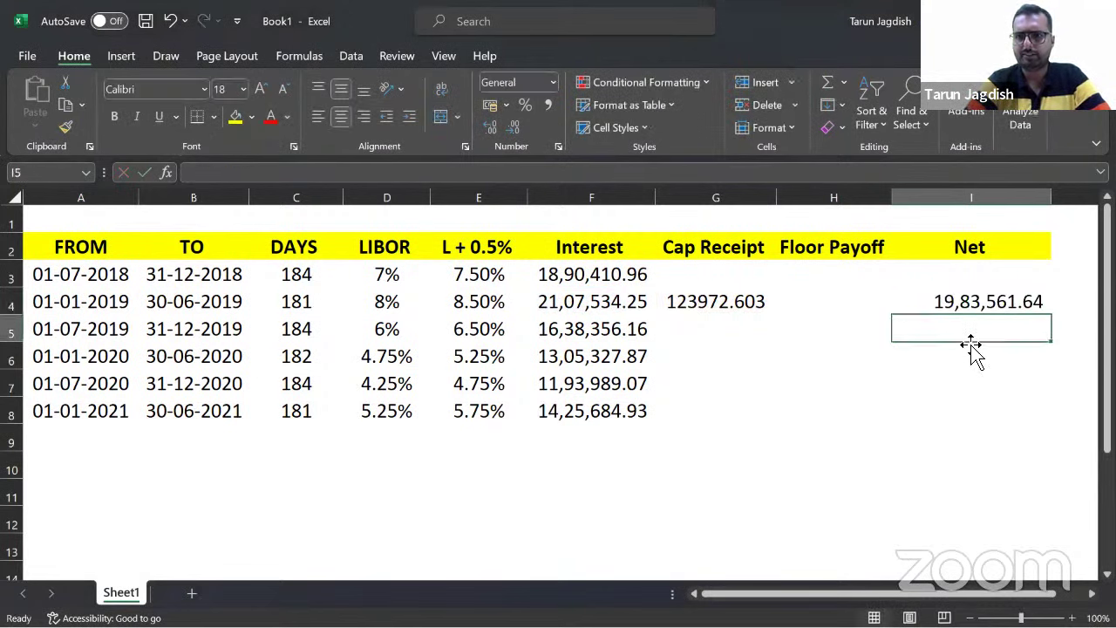
Copy the Net formula from I4 into I5:I8 for the remaining periods
key(Up)
key(ctrl+c)
key(Down)
key(shift+Down)
key(shift+Down)
key(shift+Down)
key(shift+Left)
key(shift+Left)
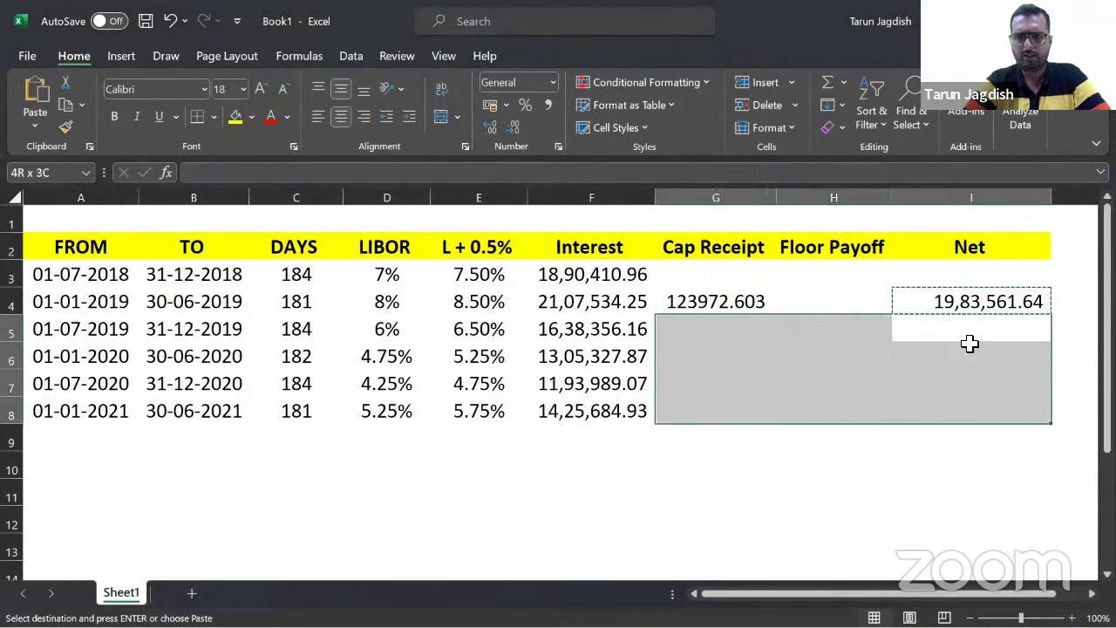
key(shift+Left)
key(shift+Right)
key(shift+Right)
key(shift+Right)
key(ctrl+v)
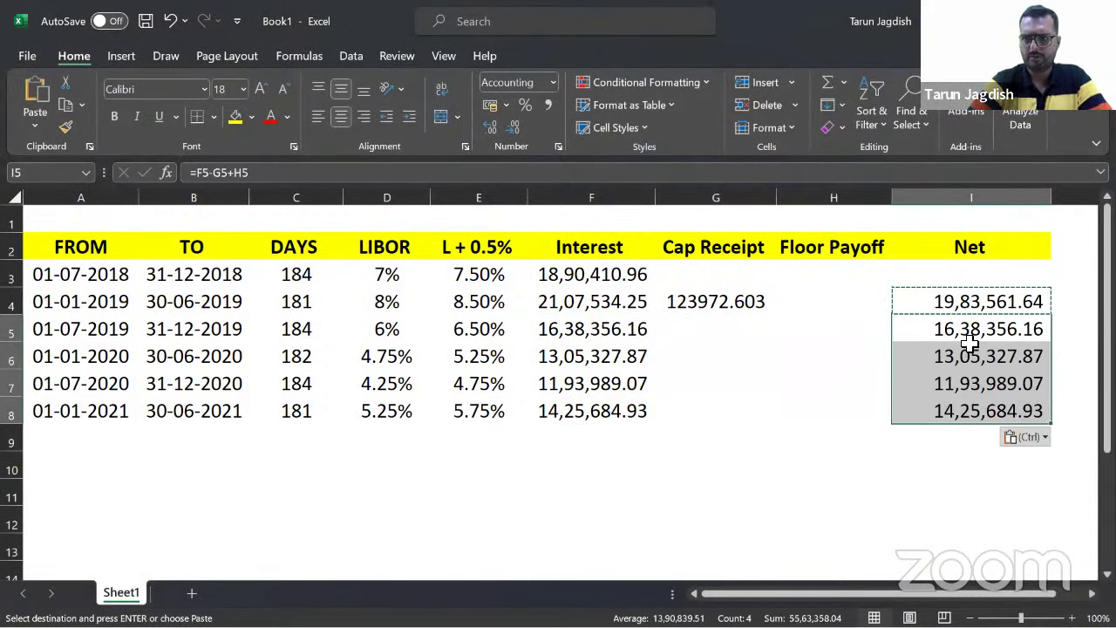
Copy the Net formula from I4 into I3 for the period starting 01-07-2018
key(Up)
key(Up)
key(Down)
key(Up)
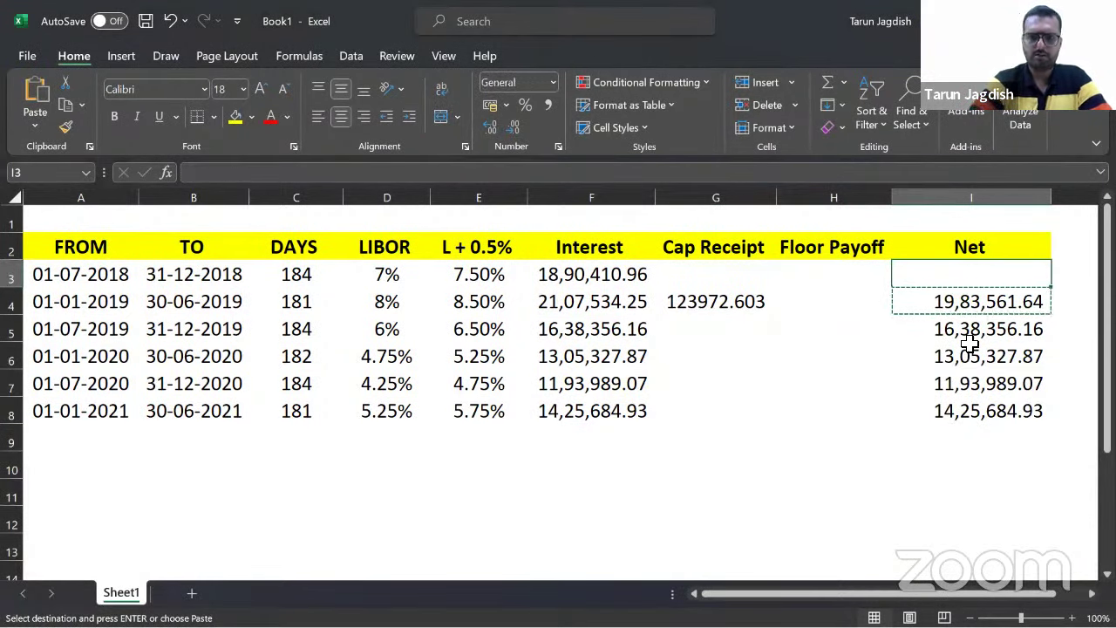
key(ctrl+v)
key(Down)
key(Escape)
Review the days, LIBOR and L + 0.5% values in row 7 for the period starting 01-07-2020
key(Down)
key(Down)
key(Down)
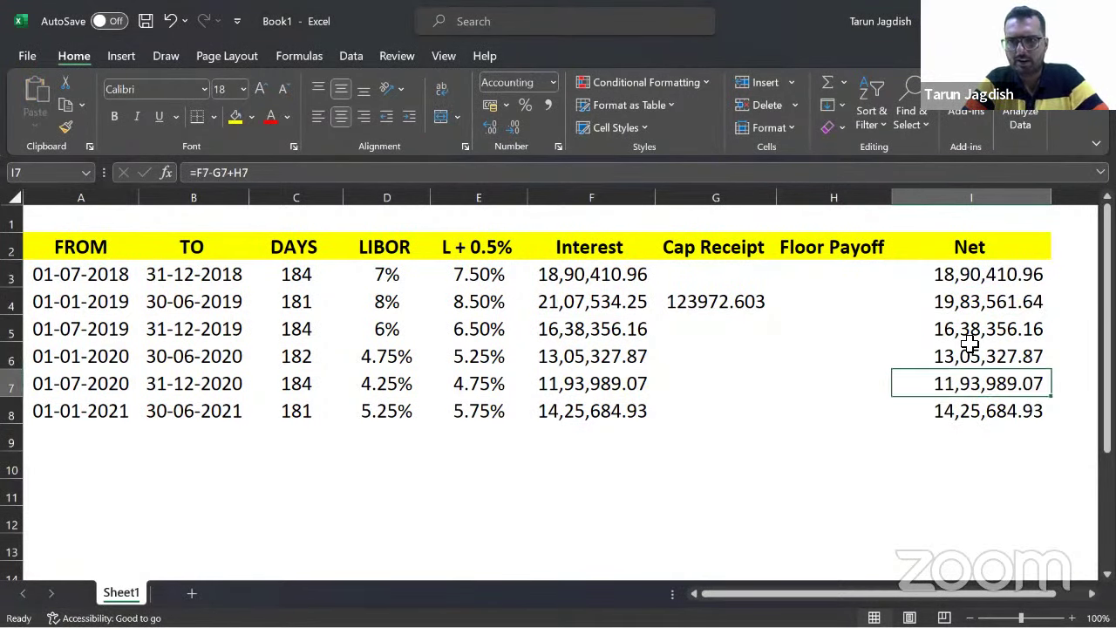
key(Left)
key(Left)
key(Left)
key(Left)
key(Left)
key(Left)
key(Left)
key(Left)
key(Right)
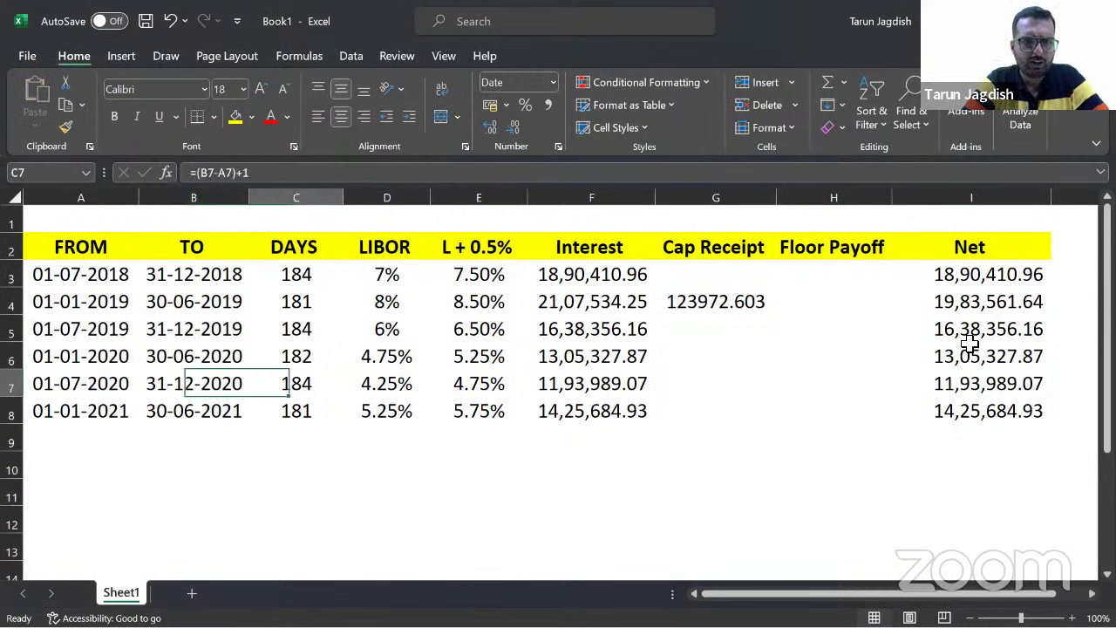
key(Right)
key(Right)
key(Right)
key(Down)
key(Up)
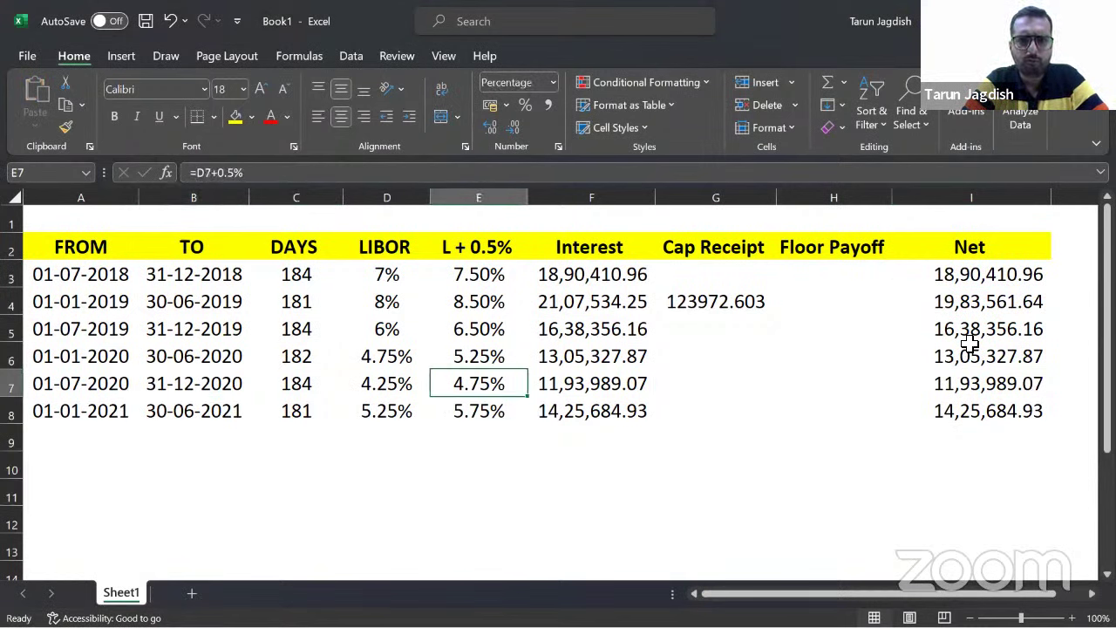
Enter the Floor Payoff formula =50000000*0.25%*(C7/366) in H7 for the period starting 01-07-2020
key(Right)
key(Right)
key(Right)
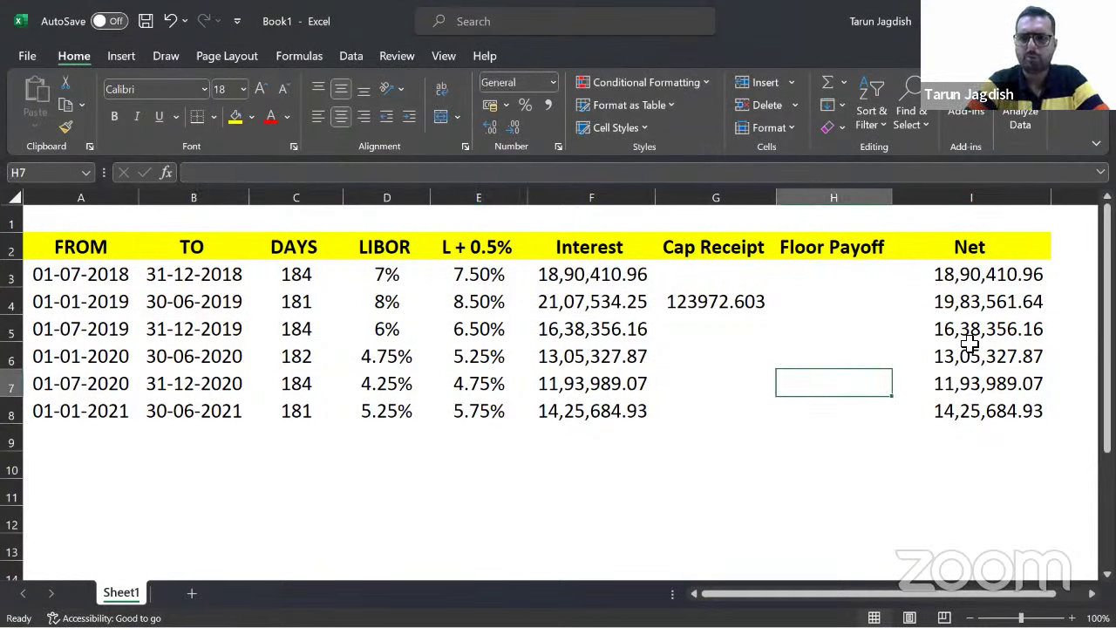
text(=)
key(Left)
key(Left)
key(Left)
key(Right)
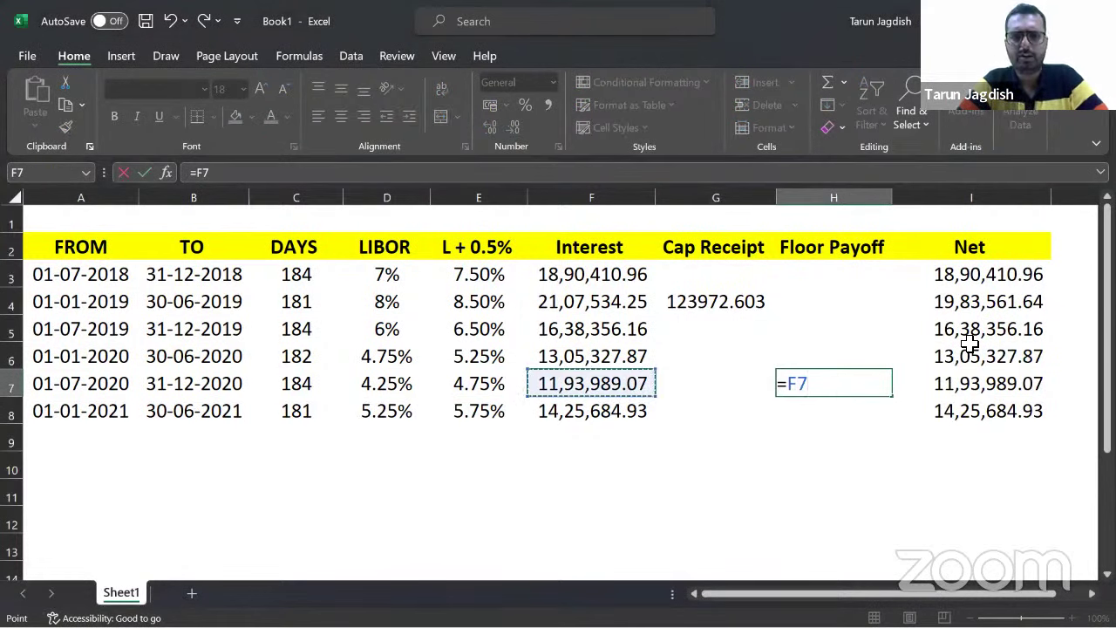
key(Left)
key(Left)
key(Left)
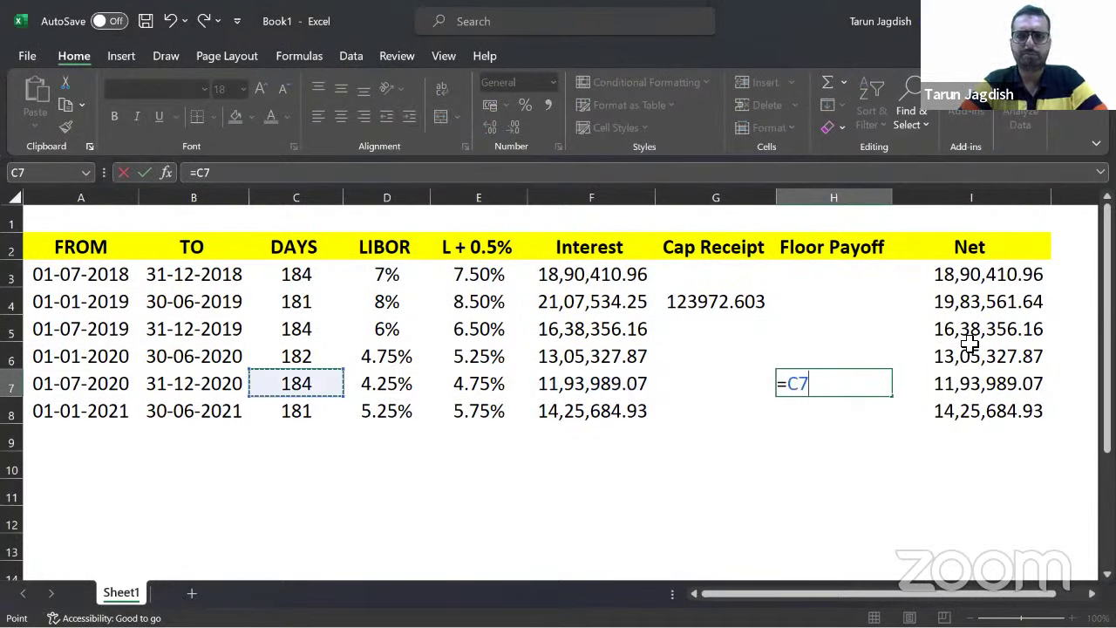
key(BackSpace)
key(BackSpace)
text(50000000*)
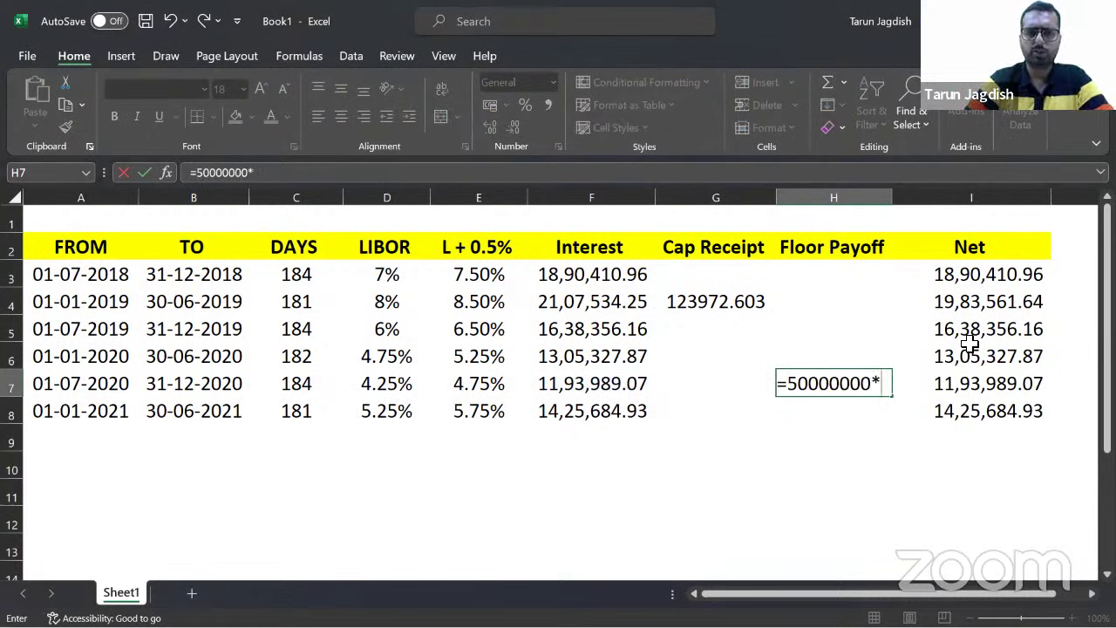
text(0.25%)
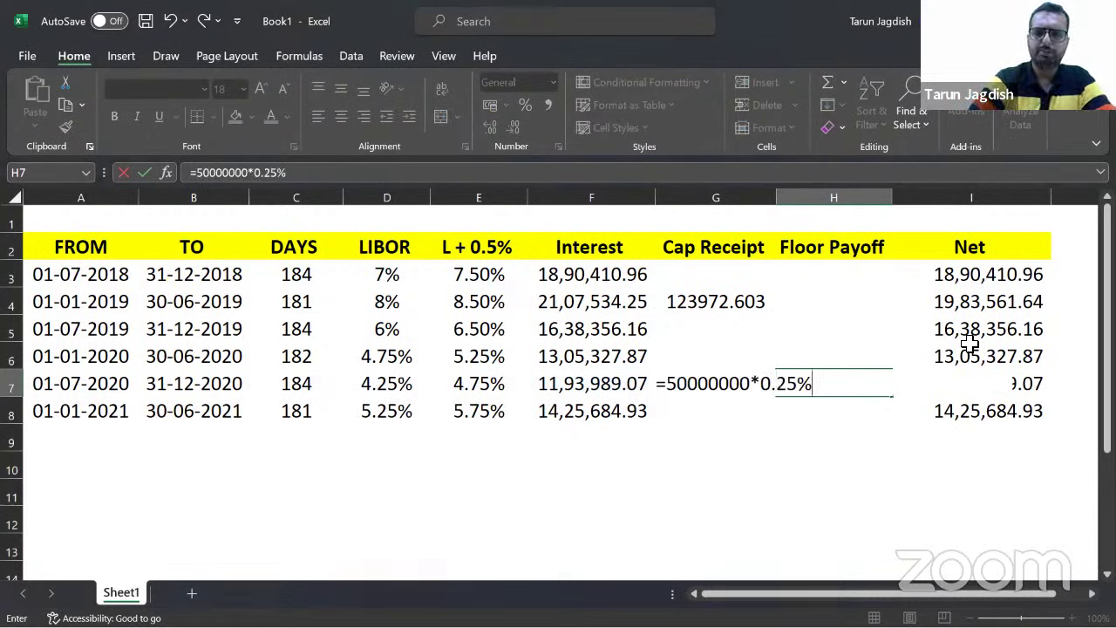
text(*()
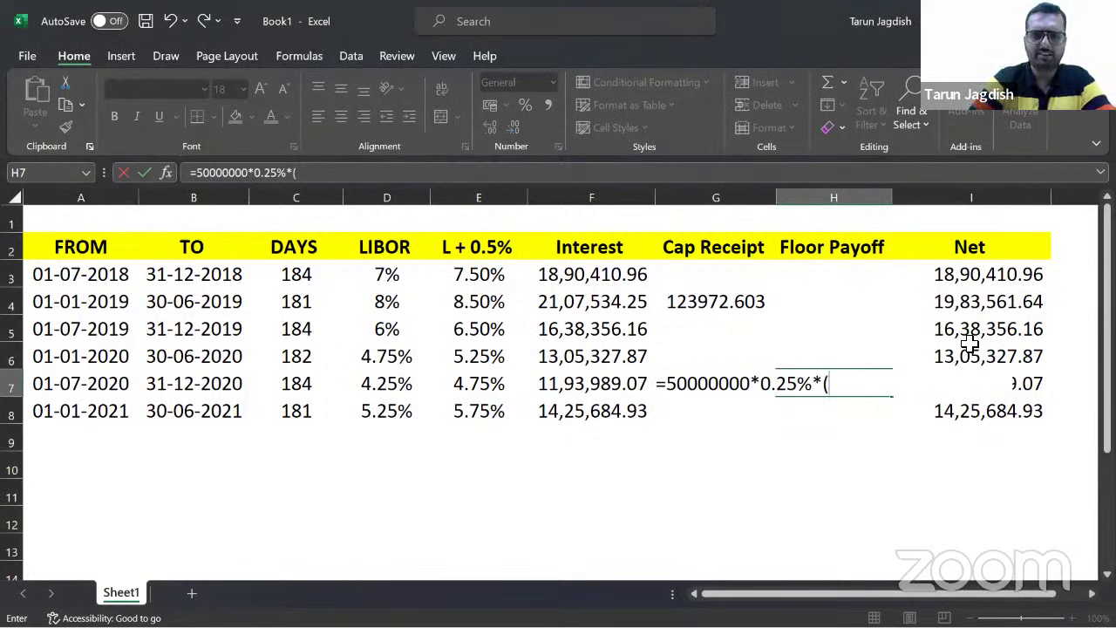
click(312, 394)
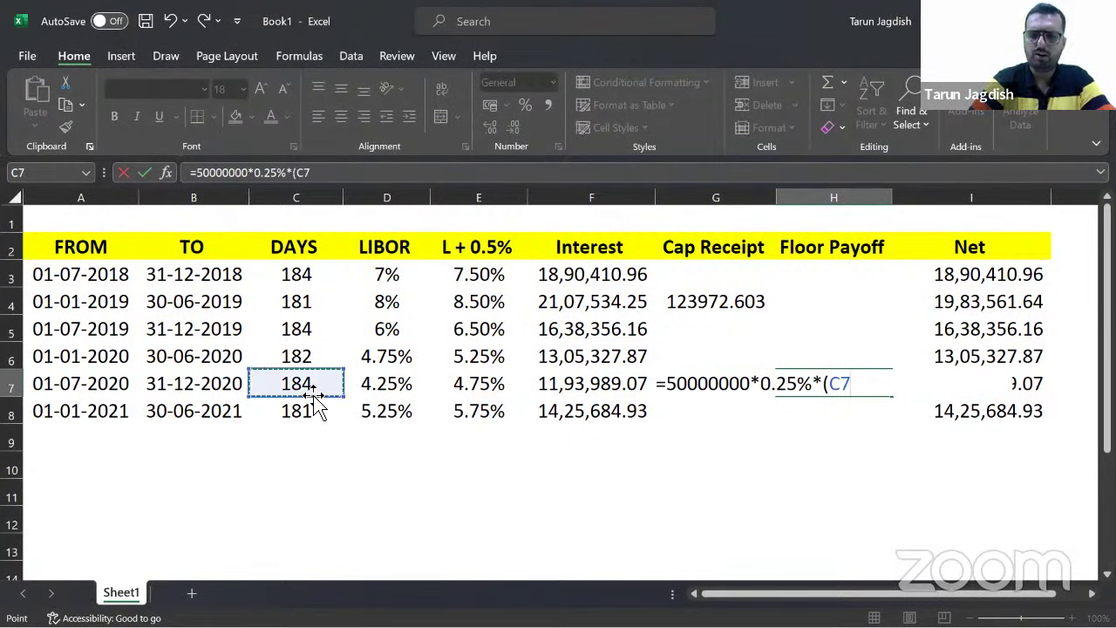
text(/366))
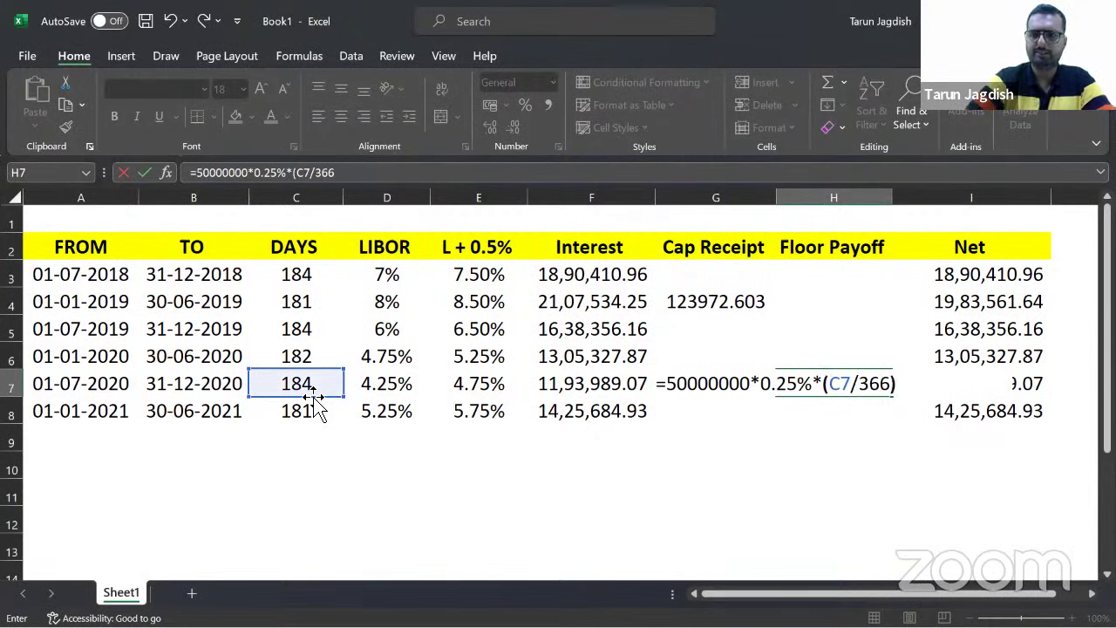
key(Return)
key(Up)
key(Right)
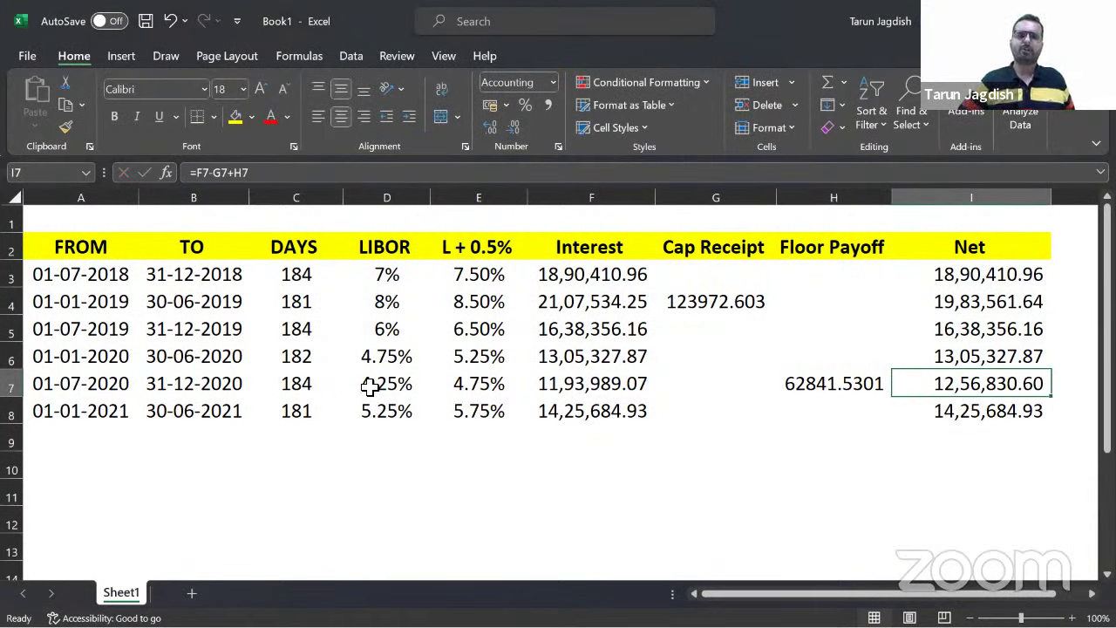
Switch to the browser and compare the effective interest statement in the suggested answers PDF with the collar data in question (b)
click(82, 271)
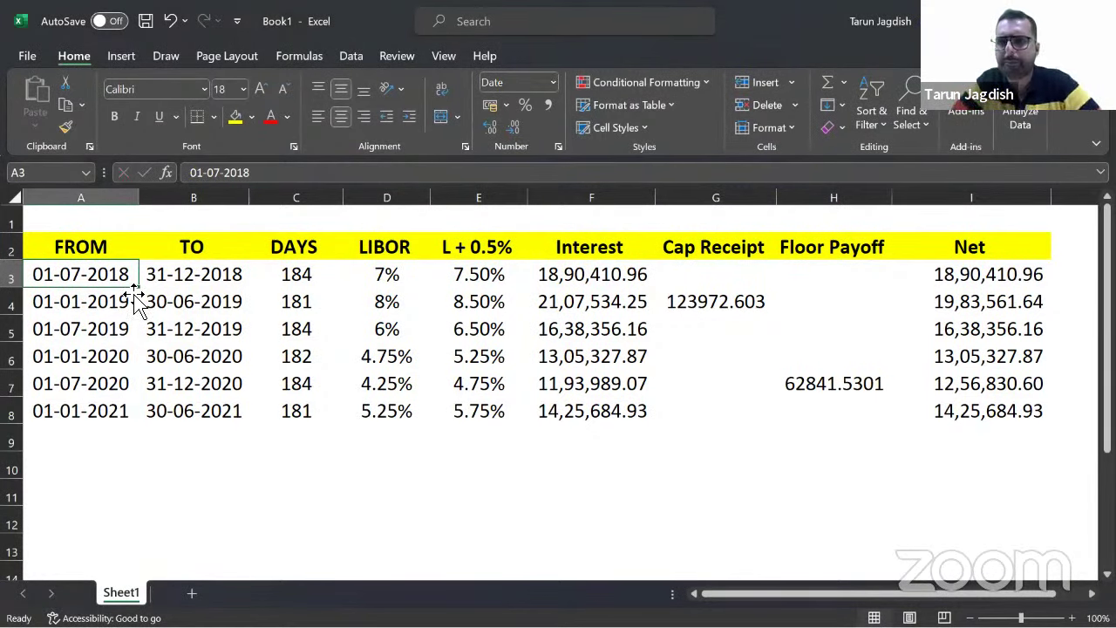
key(alt+Tab)
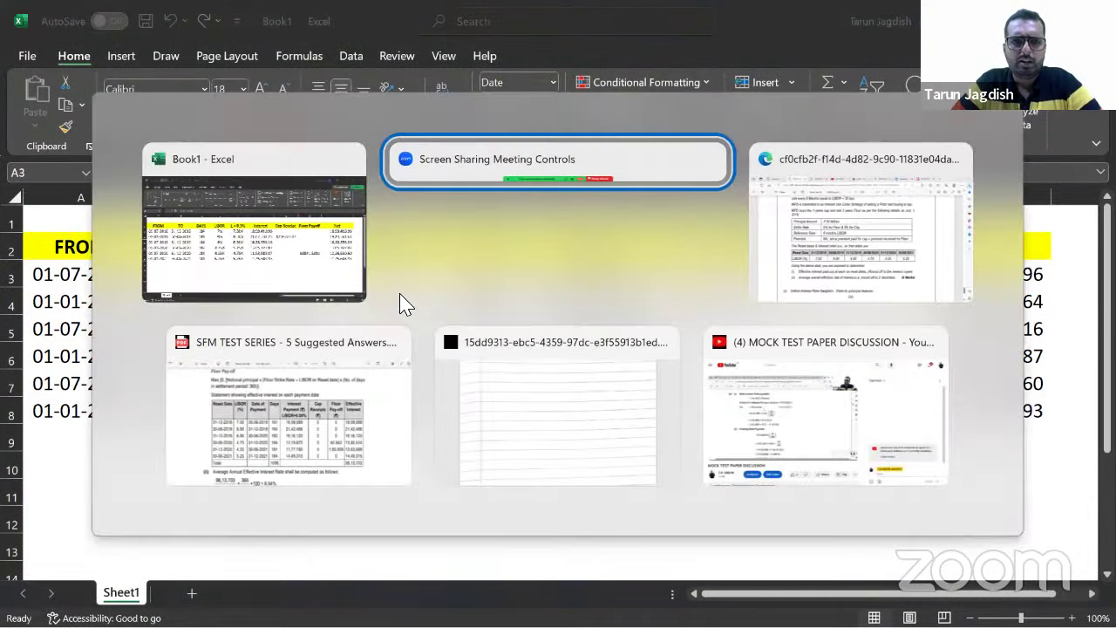
key(Tab)
key(Tab)
key(alt+Tab)
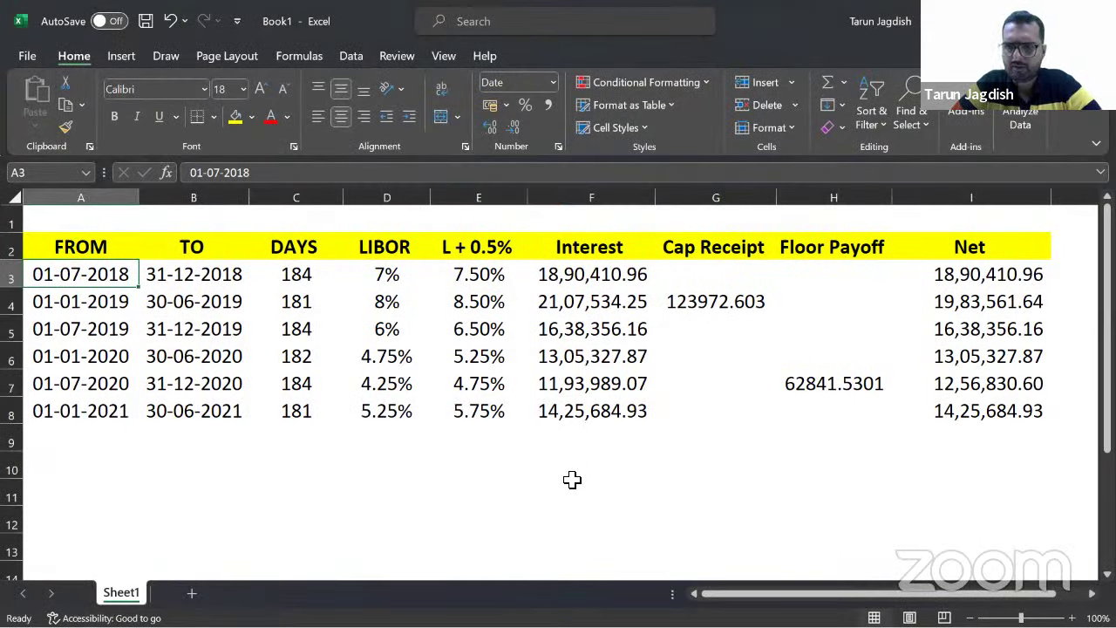
key(alt+Tab)
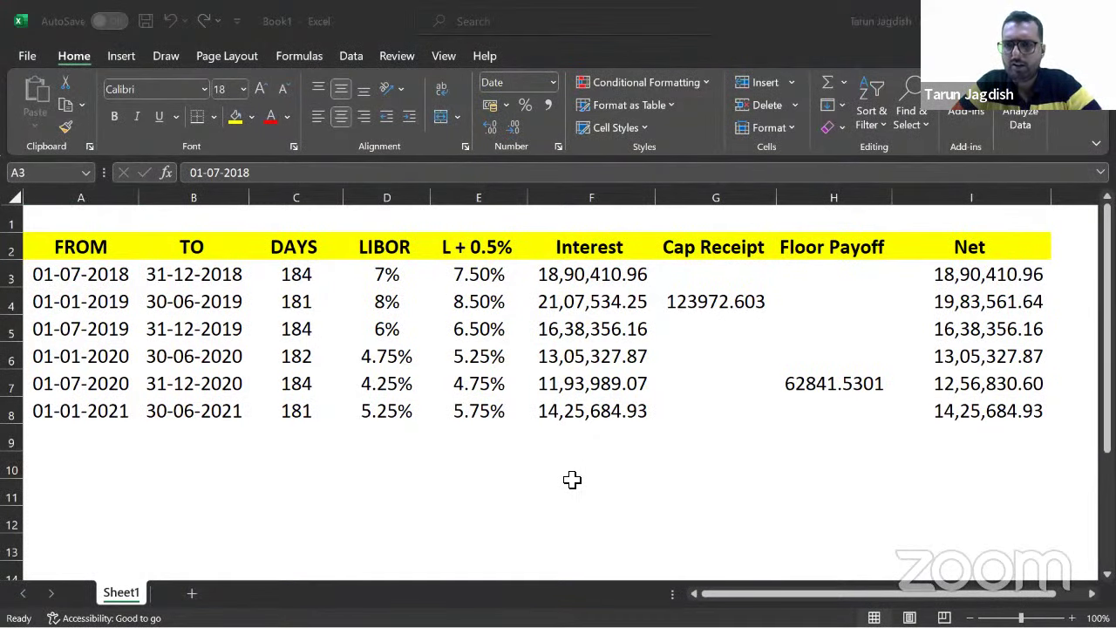
key(alt+Tab)
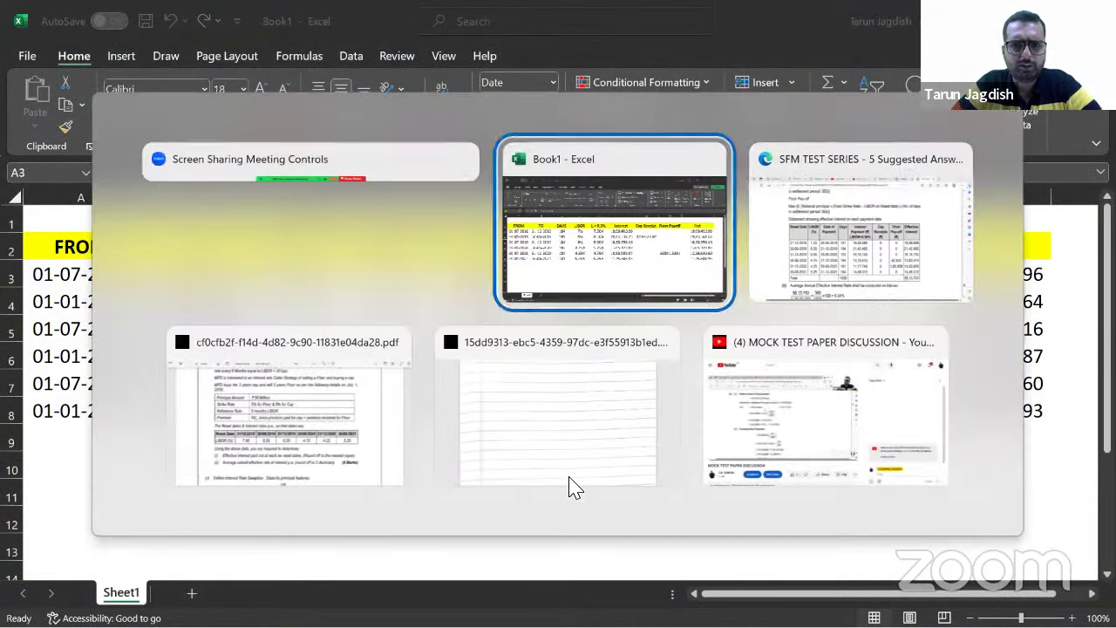
key(Tab)
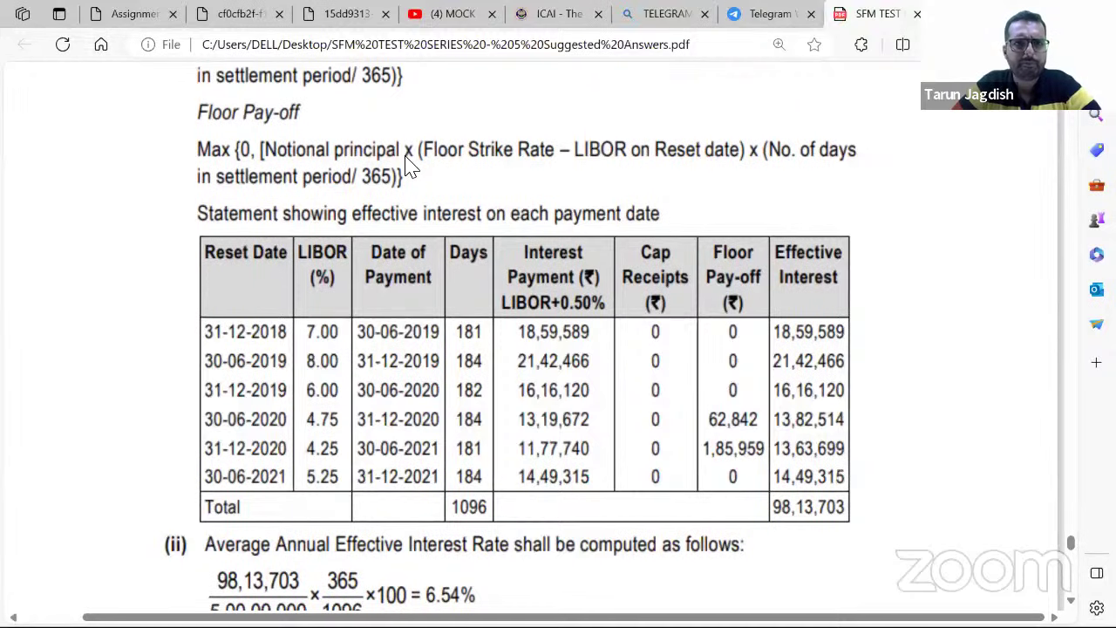
scroll(429, 292, down, 1)
key(alt+Tab)
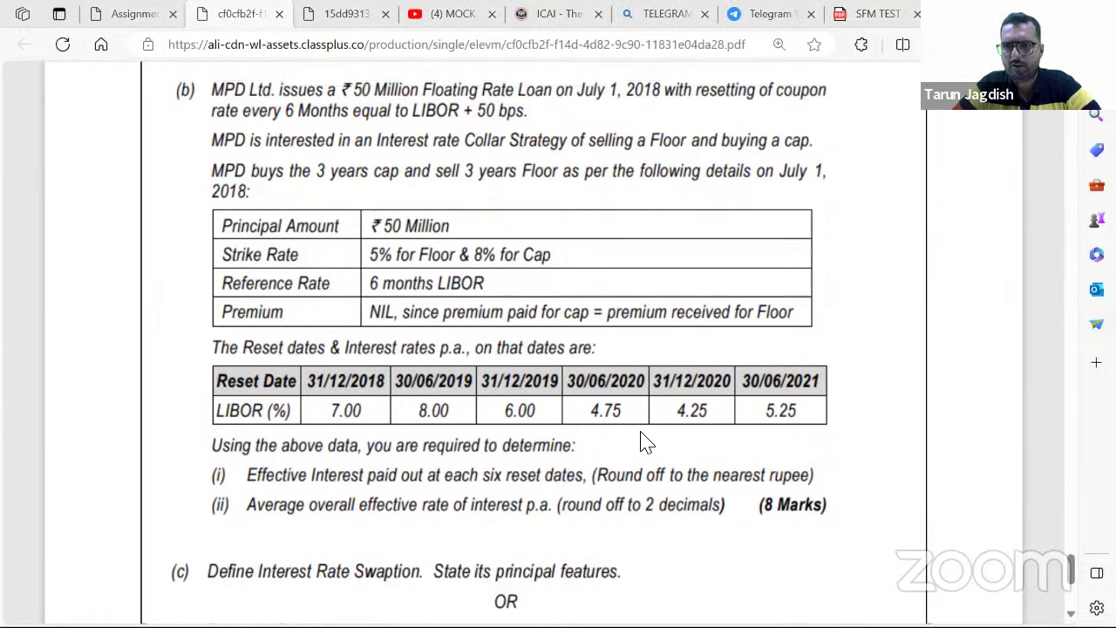
Switch back to Excel and total the Net values of I3:I8 with a SUM formula in I9
key(alt+Tab)
key(Tab)
key(Tab)
key(Tab)
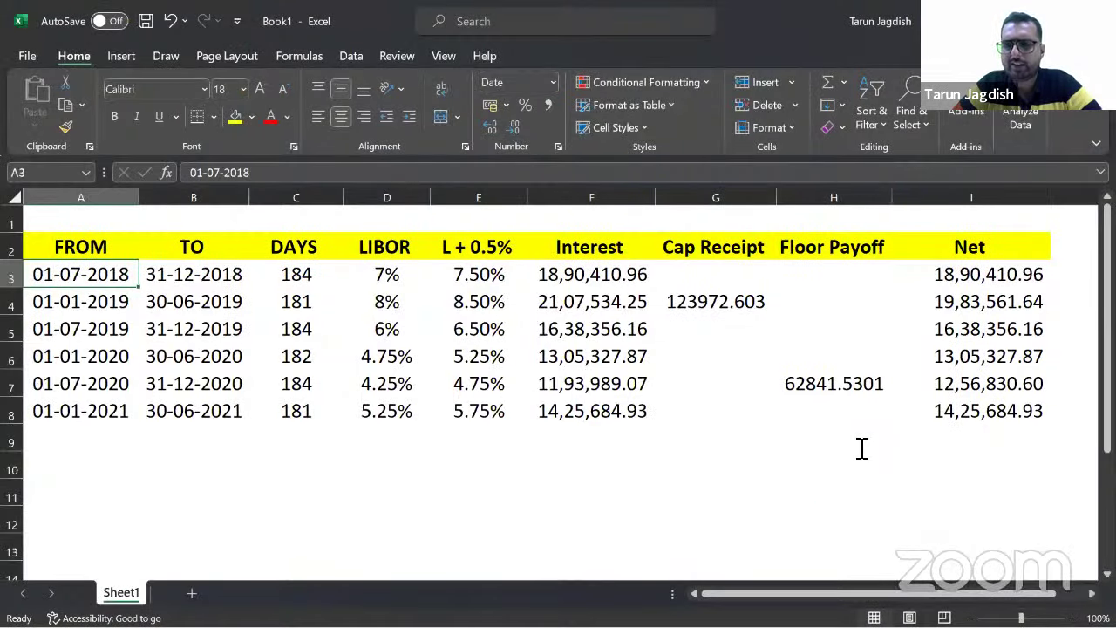
click(989, 444)
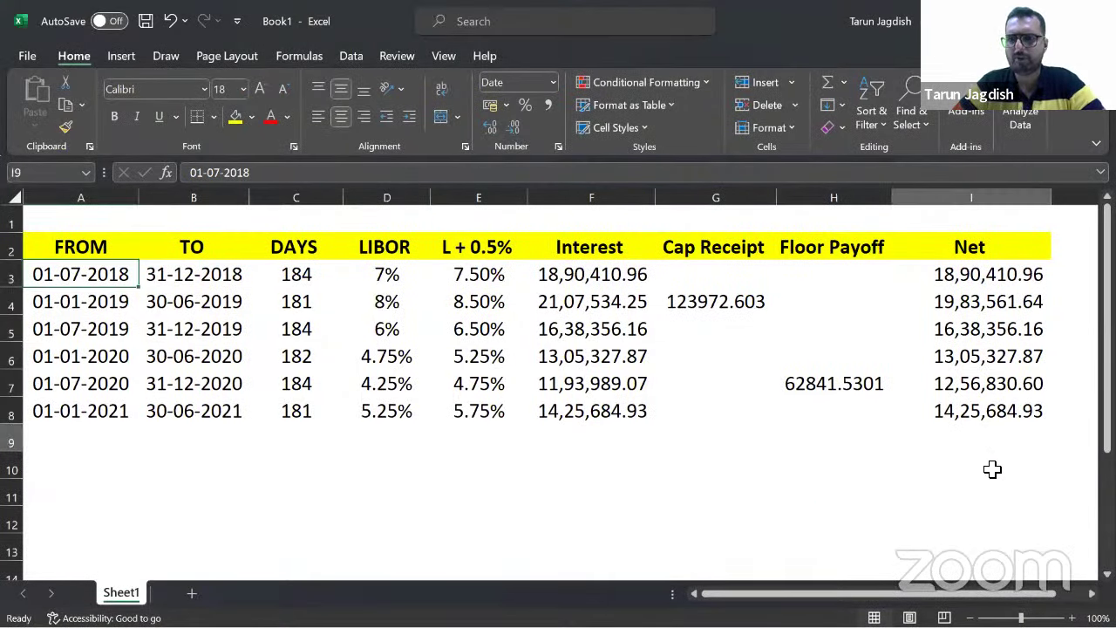
text(=SUM()
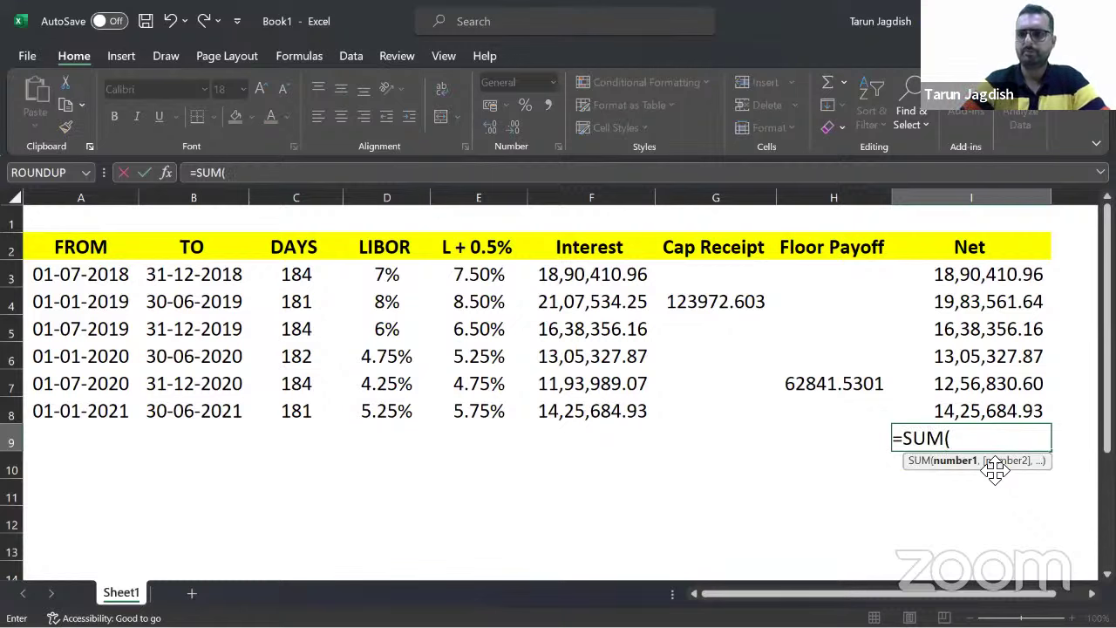
key(Up)
key(shift+Up)
key(shift+Up)
key(shift+Up)
key(shift+Up)
key(shift+Up)
text())
key(Return)
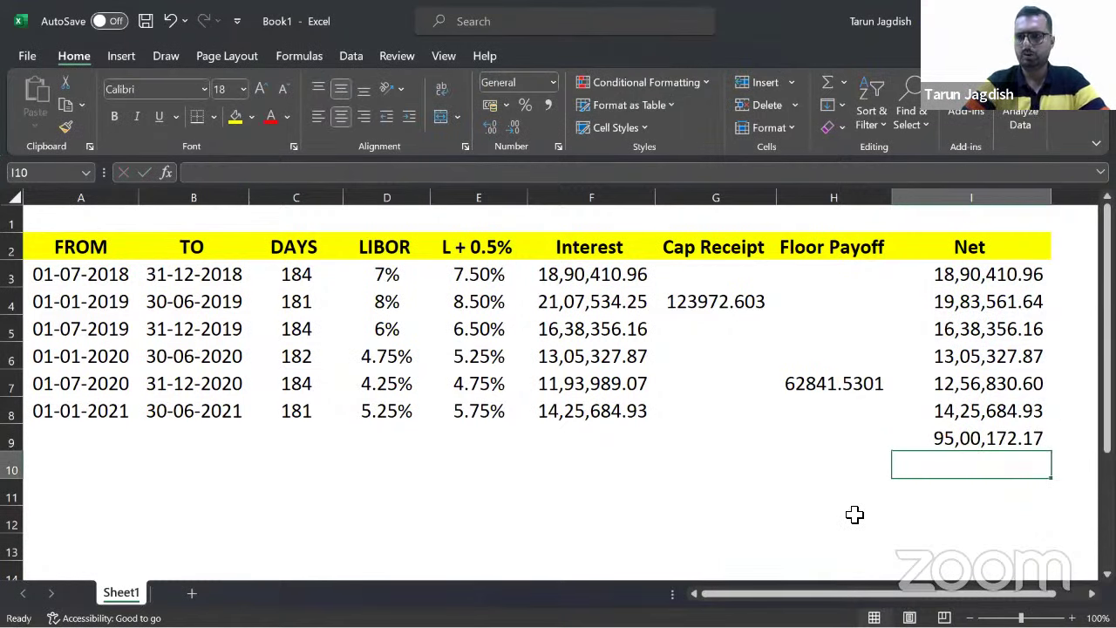
Copy the total formula from I9 to F9, G9 and H9 under Interest, Cap Receipt and Floor Payoff
key(Up)
key(ctrl+c)
key(Left)
key(Left)
key(Left)
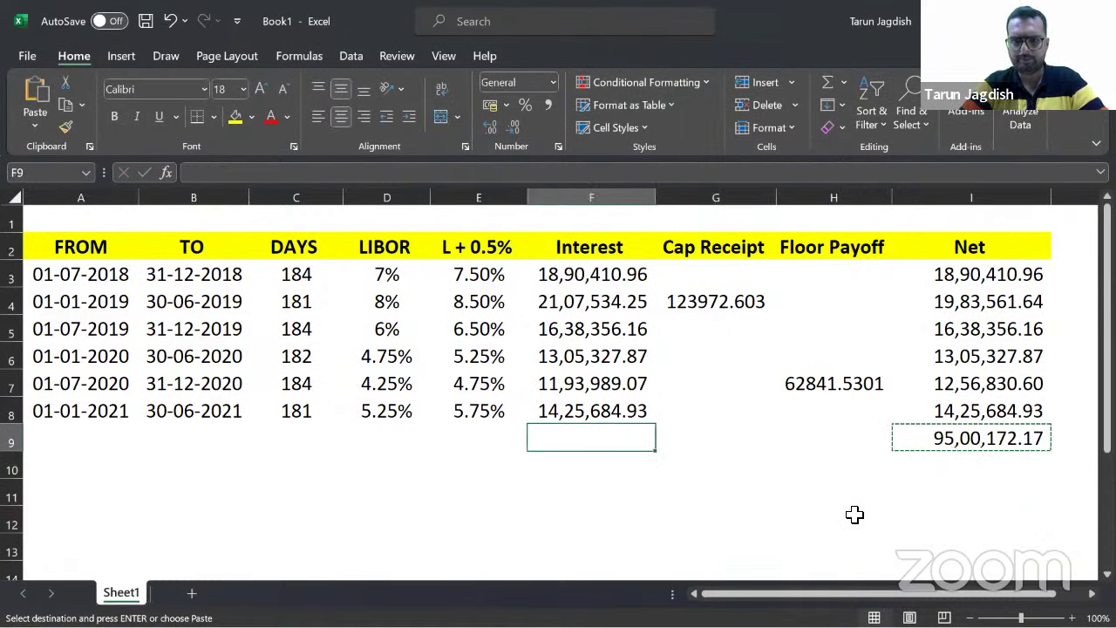
key(ctrl+v)
key(Right)
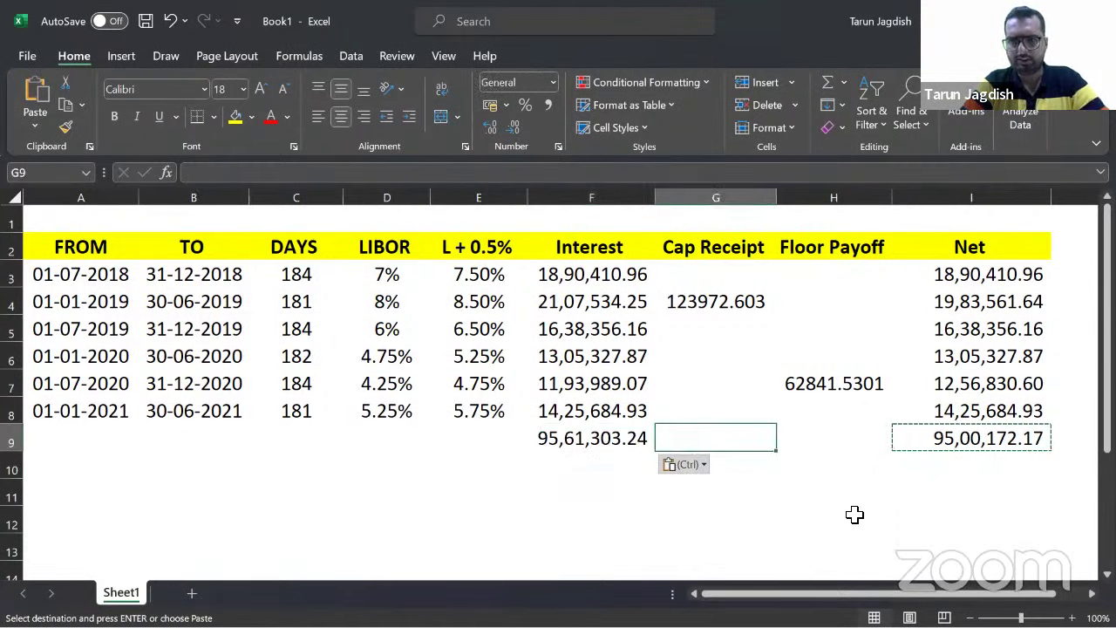
key(ctrl+v)
key(Right)
key(ctrl+v)
key(Right)
key(Left)
key(Left)
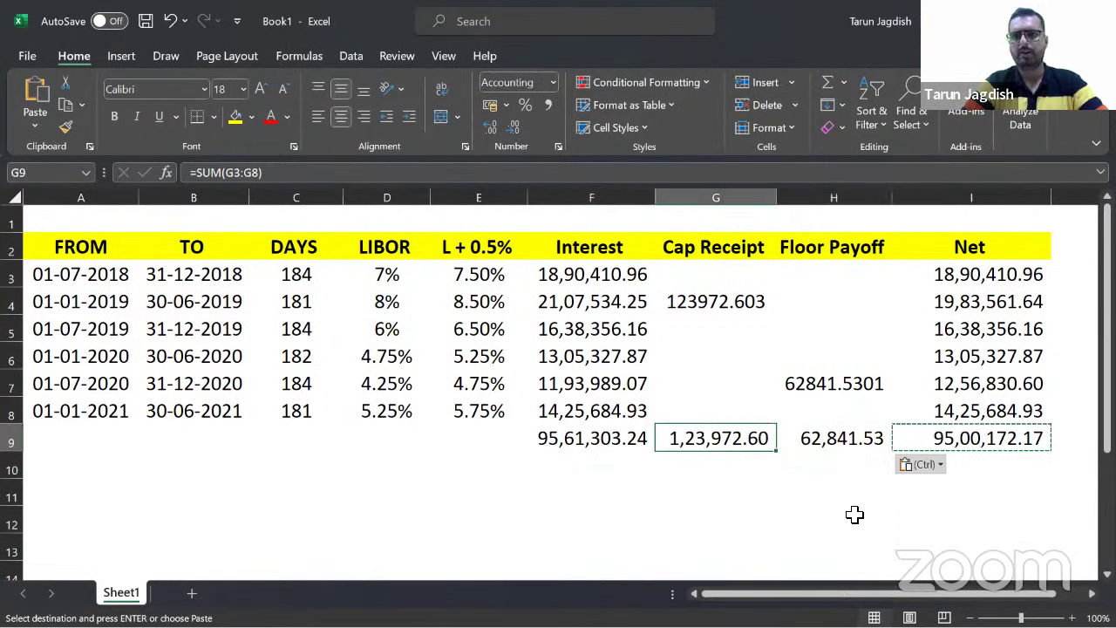
Format the totals in F9:I9 with a yellow fill and bold text
key(Left)
key(shift+Right)
key(shift+Right)
key(shift+Right)
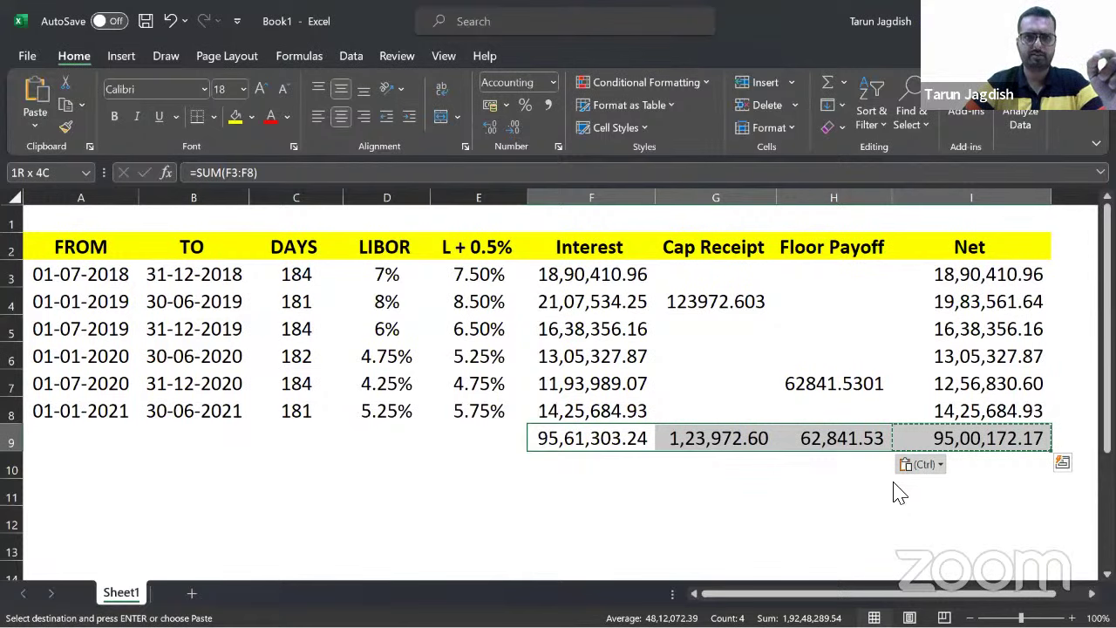
click(235, 116)
key(ctrl+b)
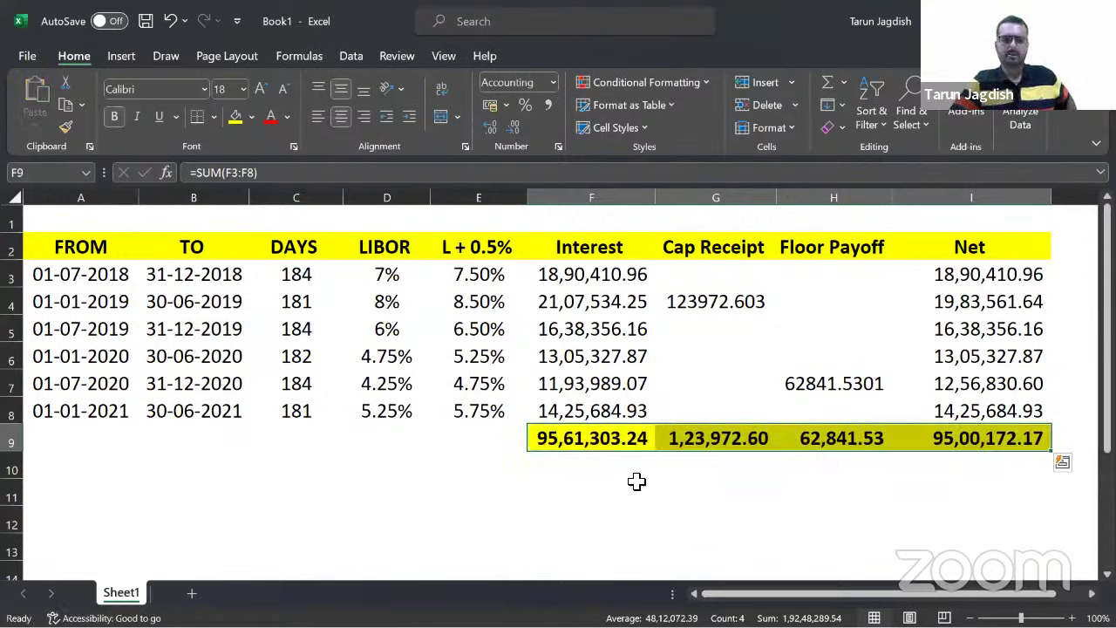
click(636, 481)
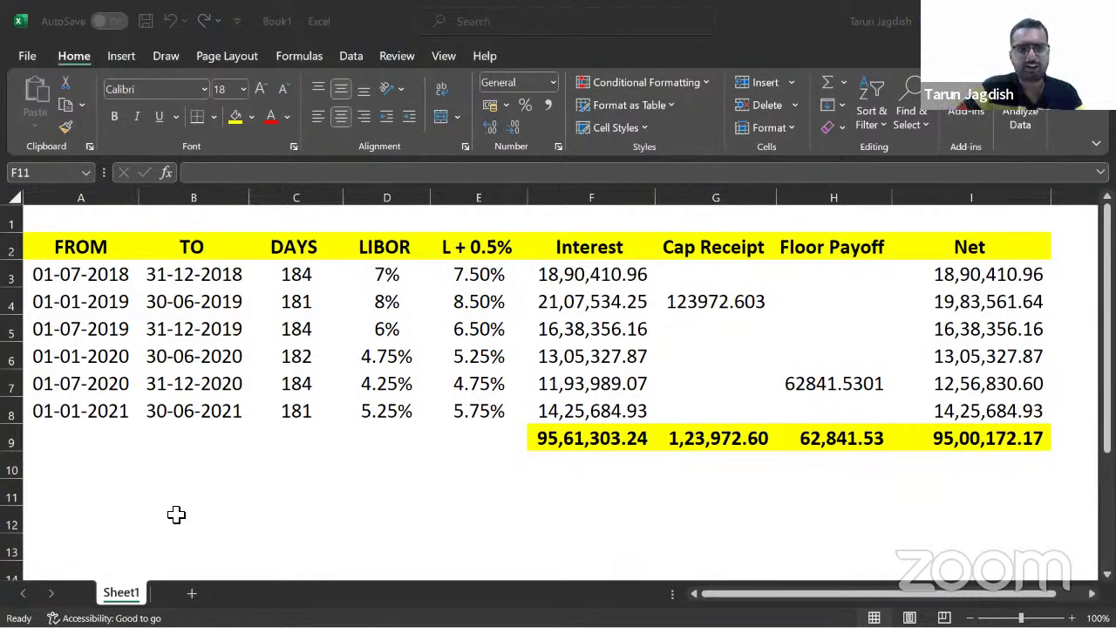
Select the FROM dates in A3:A8 and switch to the browser to compare them with the reset dates in question (b)
click(103, 281)
click(74, 291)
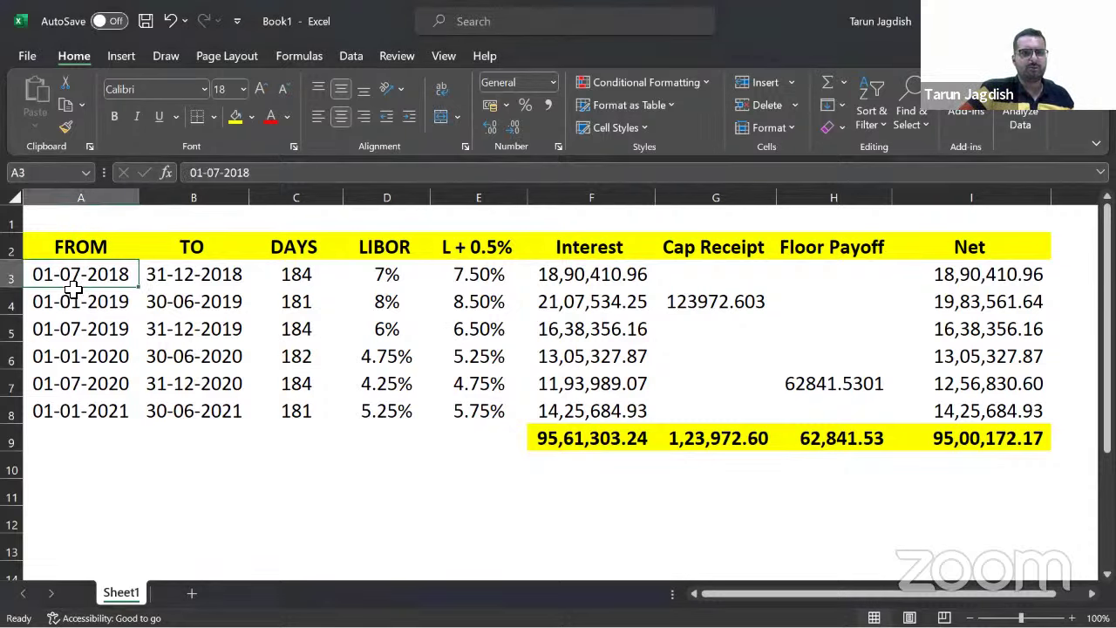
drag(74, 290, 68, 411)
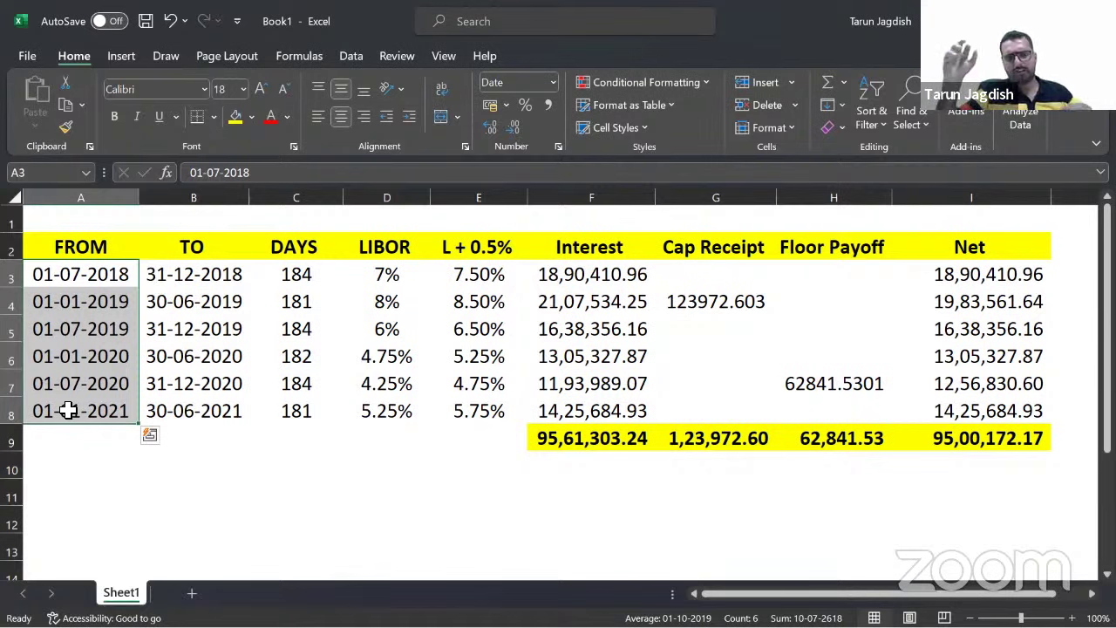
key(alt+Tab)
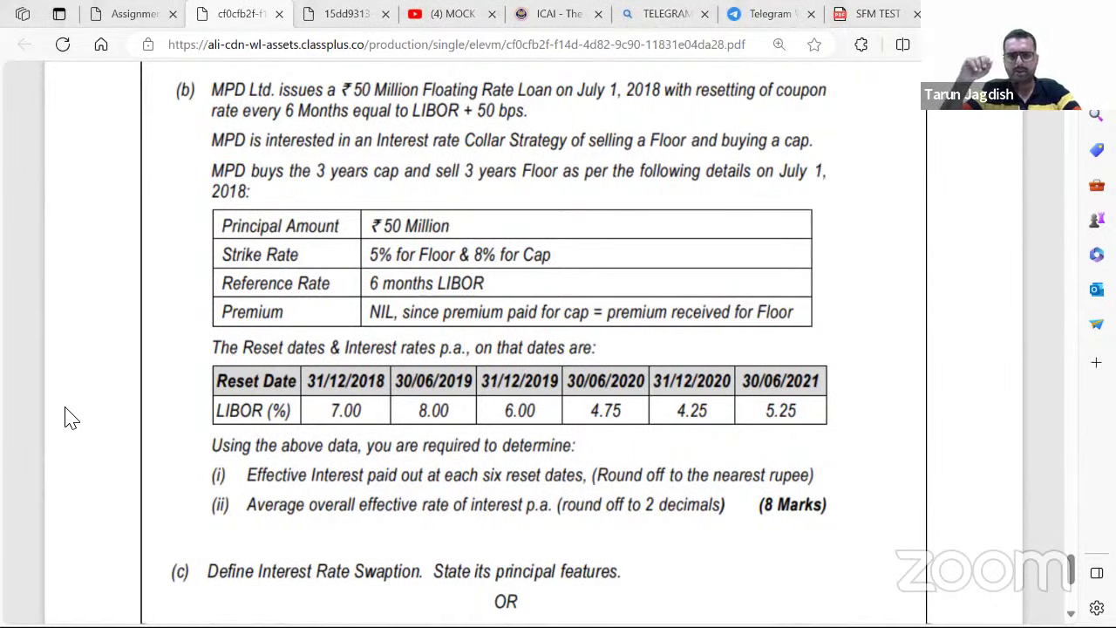
Switch back to the collar table in Excel and clear the selection of the FROM dates
key(alt+Tab)
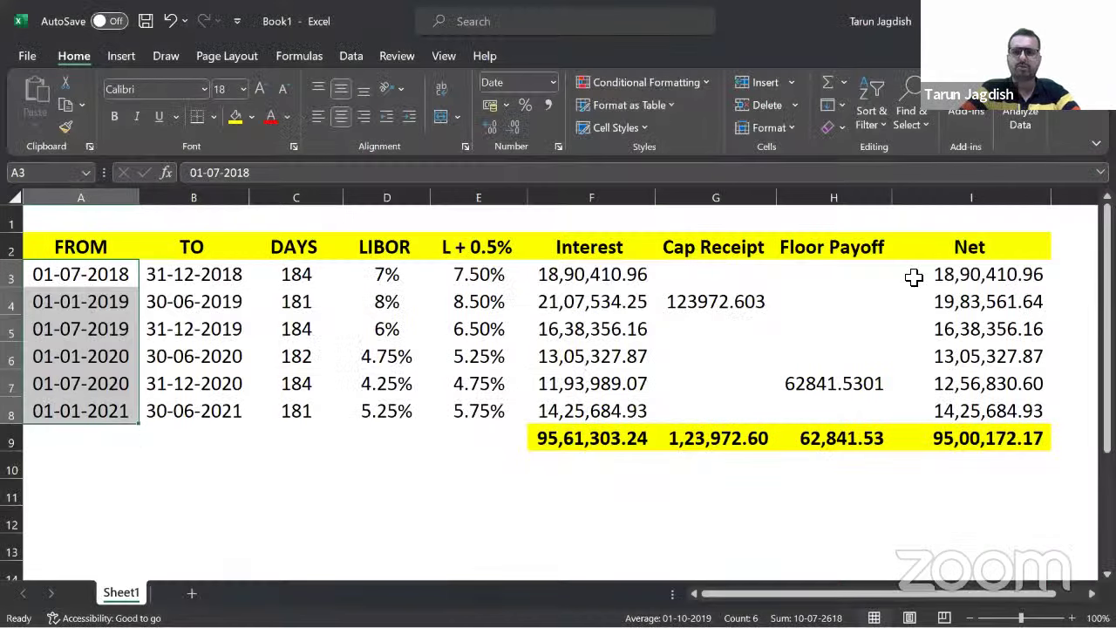
click(837, 495)
click(558, 502)
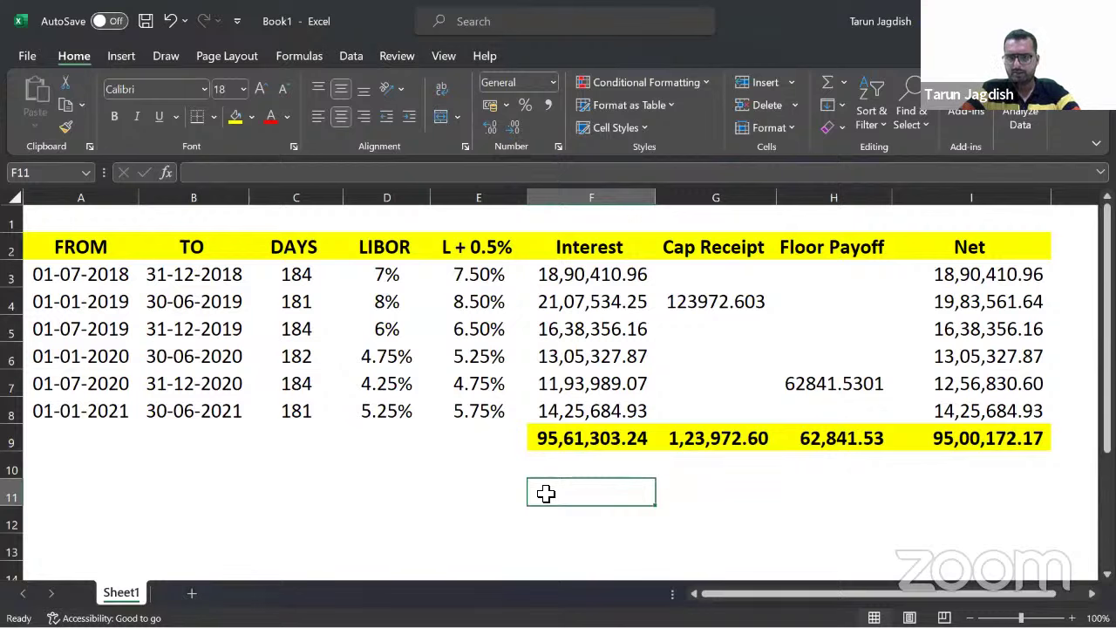
key(alt+Tab)
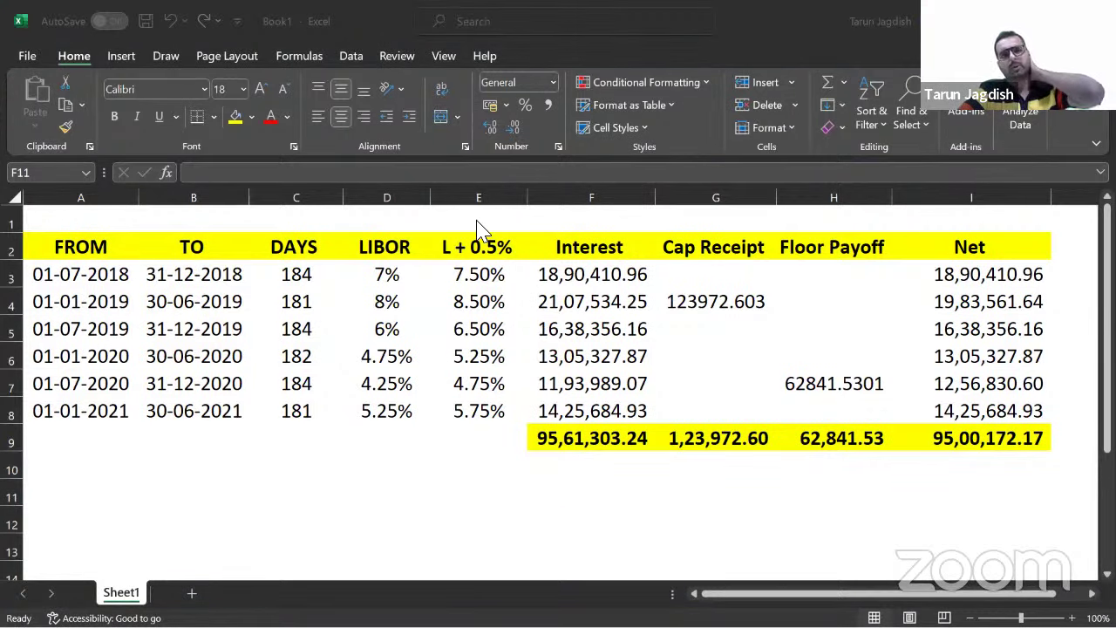
key(alt+Tab)
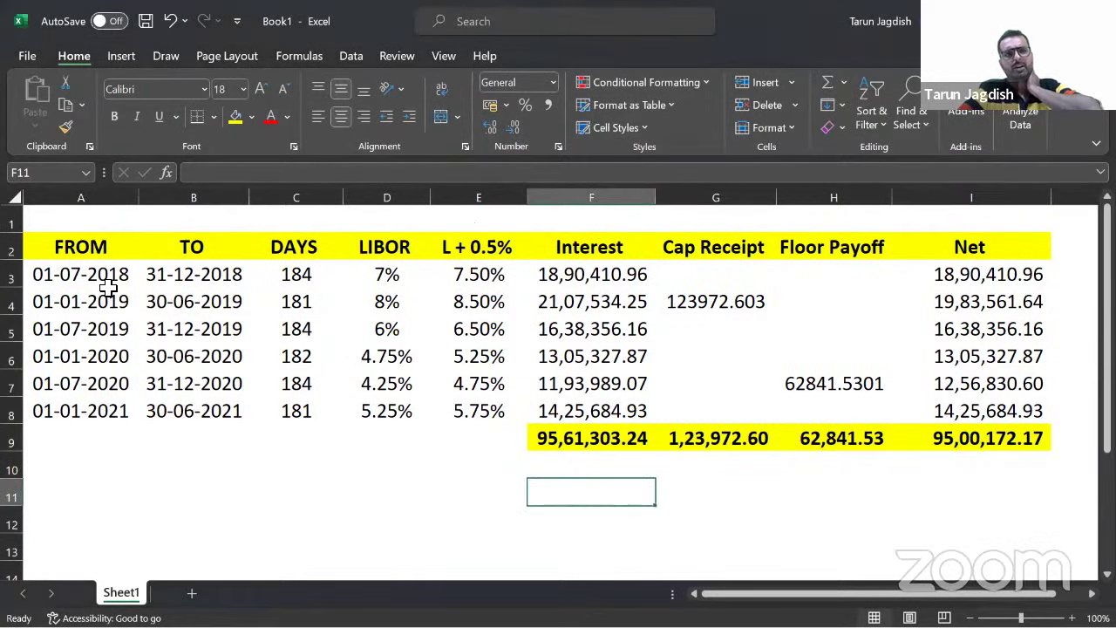
click(99, 274)
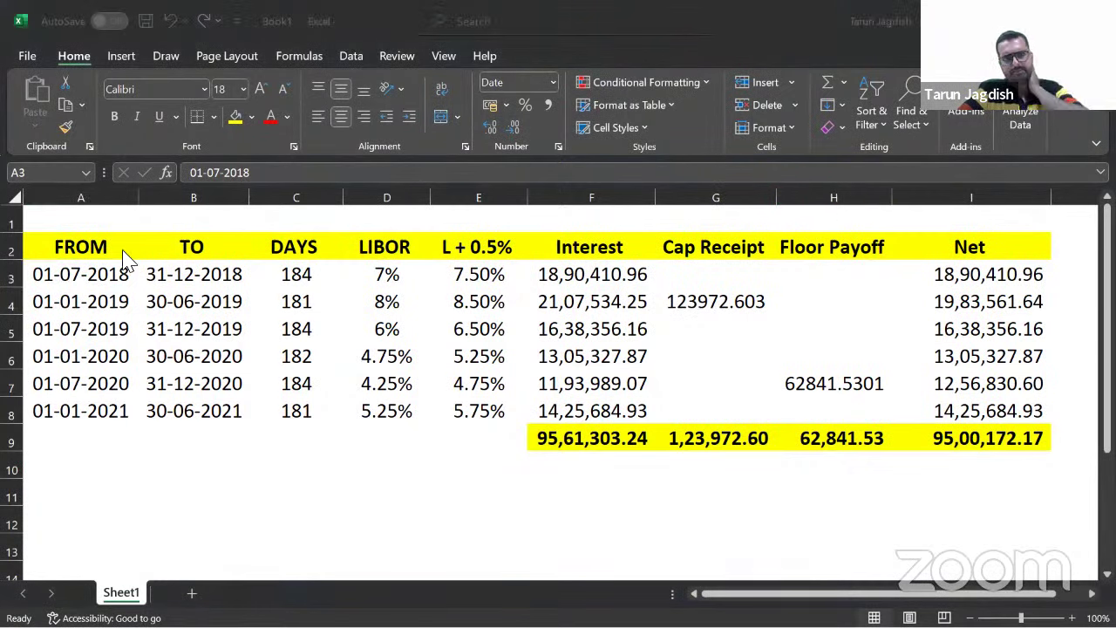
click(200, 330)
Copy the whole collar table in A2:I9, including headers and totals, and paste it starting at A12
drag(96, 248, 985, 443)
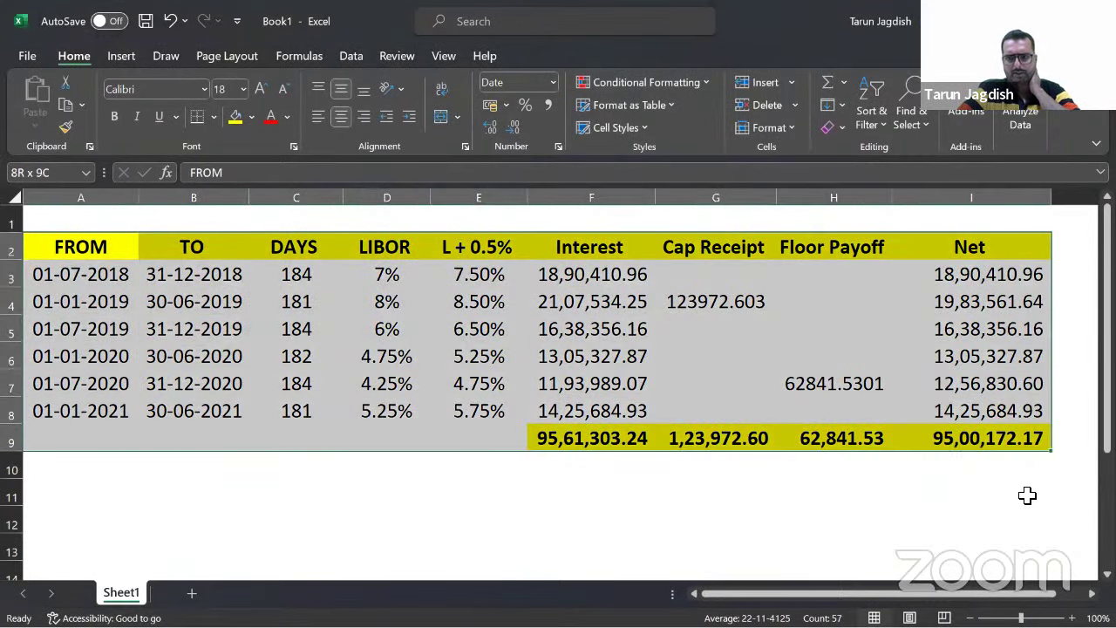
key(ctrl+c)
scroll(67, 444, down, 1)
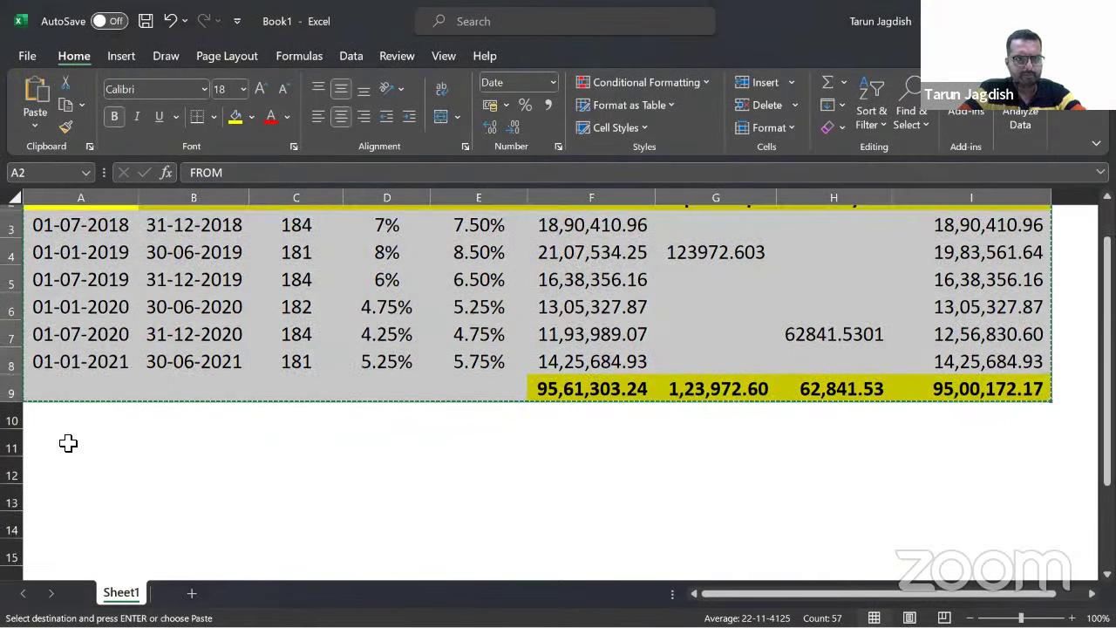
click(85, 453)
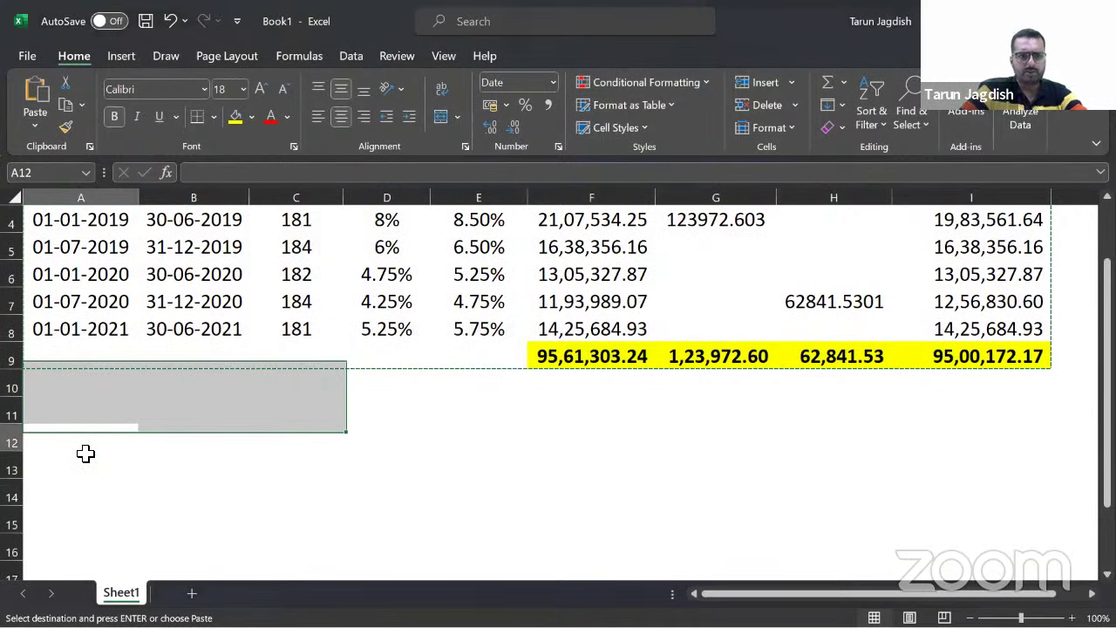
key(ctrl+v)
In the copied table, set the first period's FROM date to 31/12/2018 and its TO date to 30/6/2019
scroll(131, 401, down, 2)
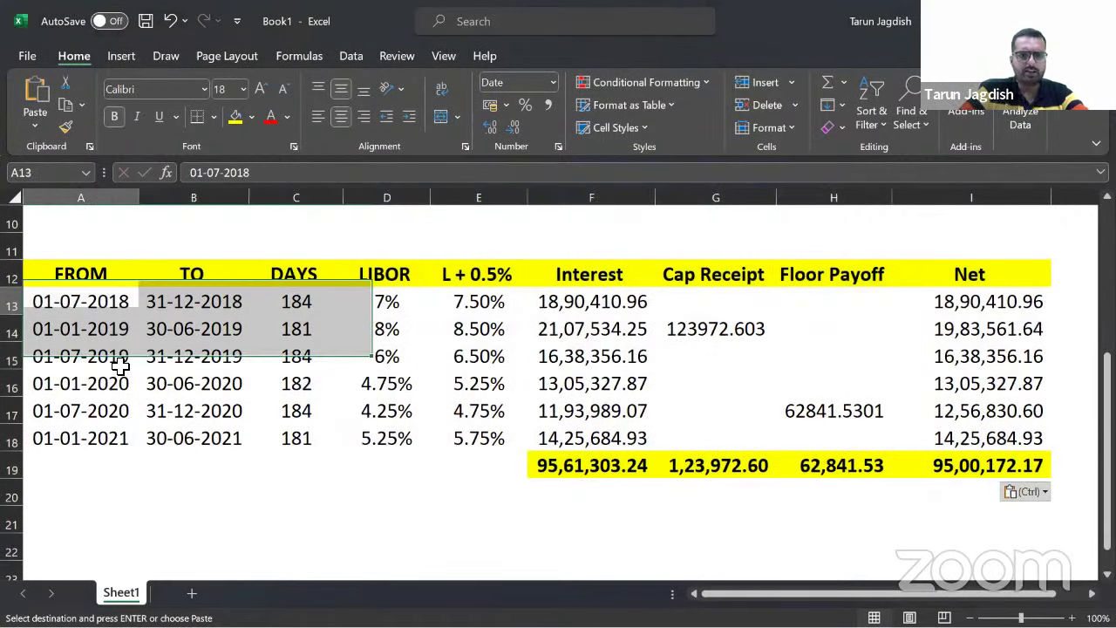
text(31/12/2018)
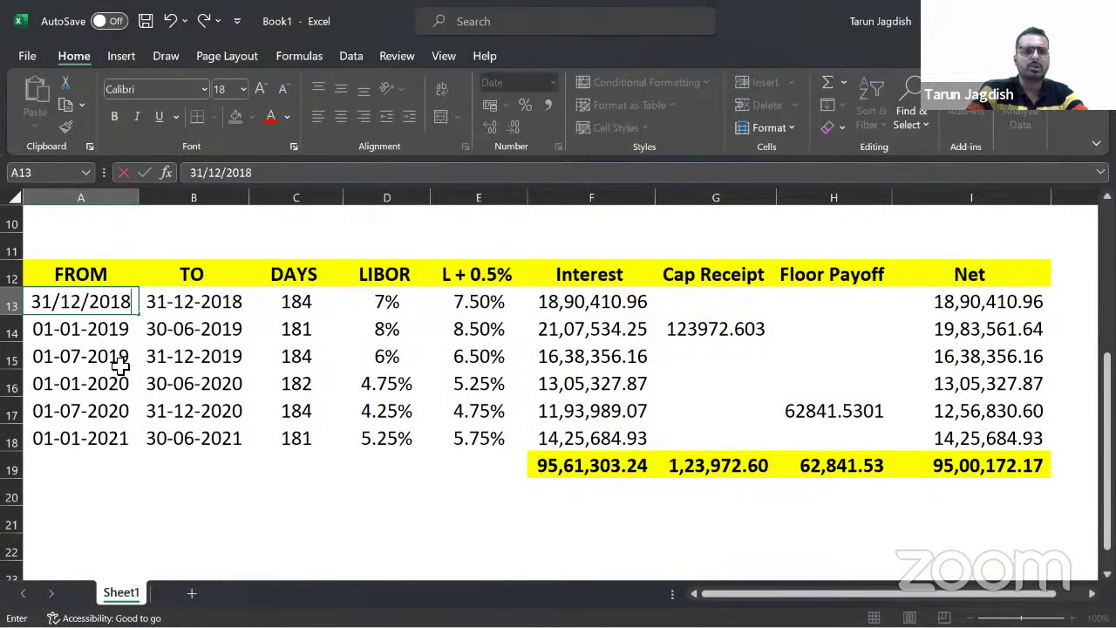
key(Return)
key(Up)
key(Right)
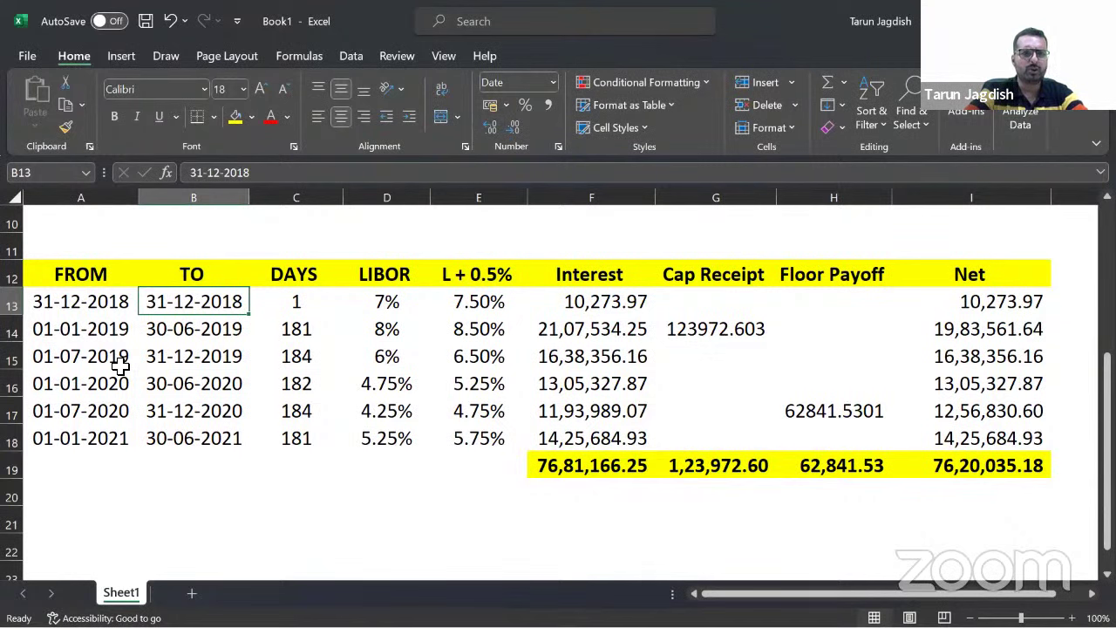
text(30)
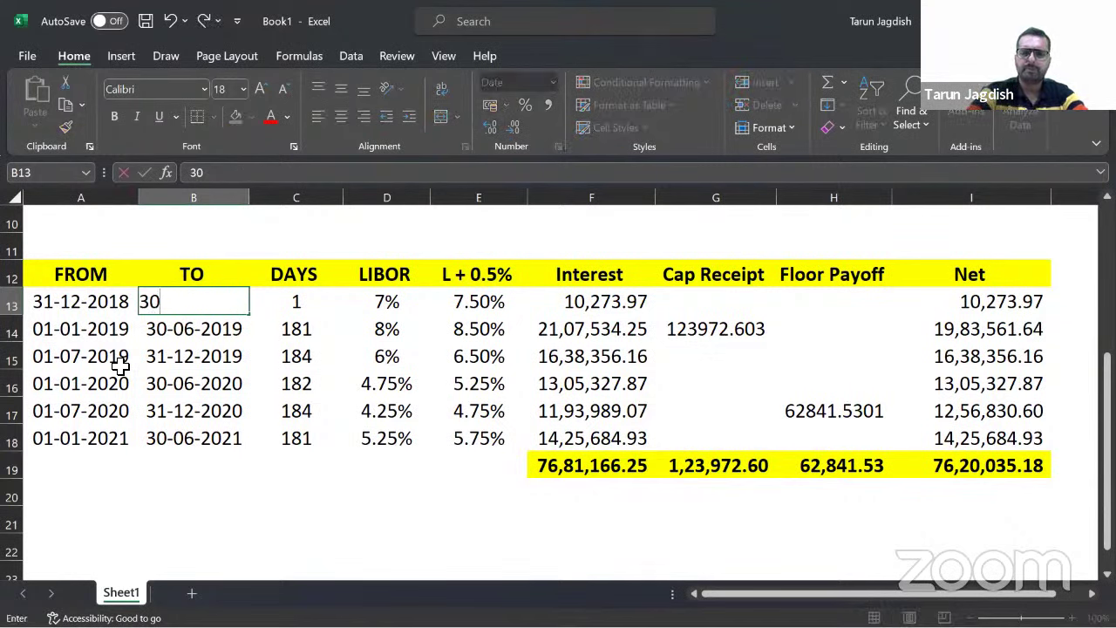
text(/6/2019)
key(Return)
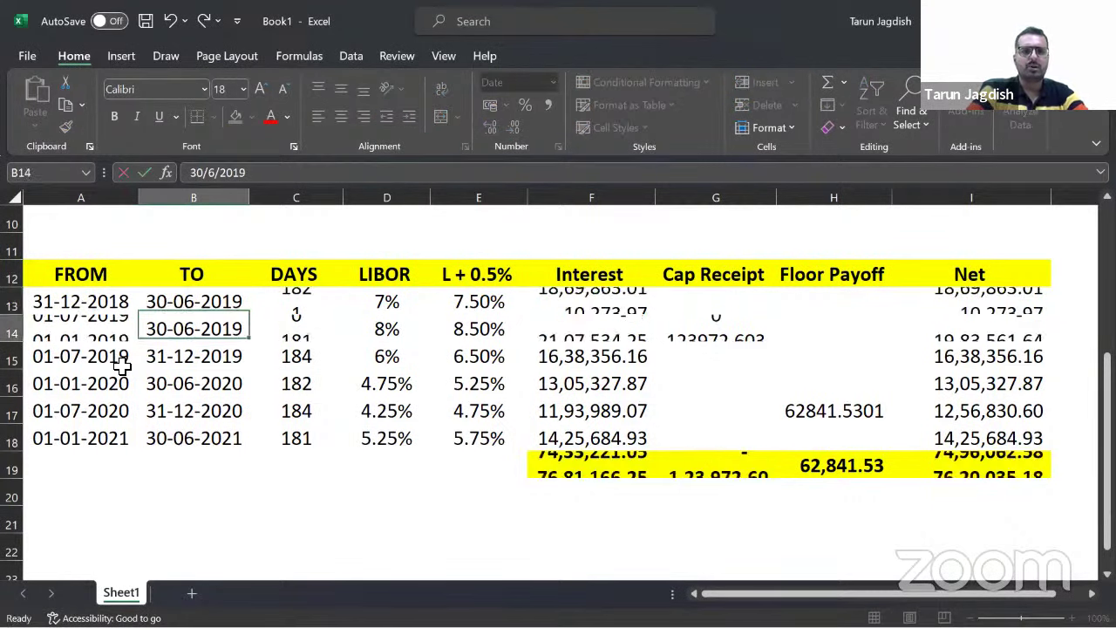
Set the copied table's TO dates to 31/12/2019 in B14 and 30/6/2020 in B15
key(Up)
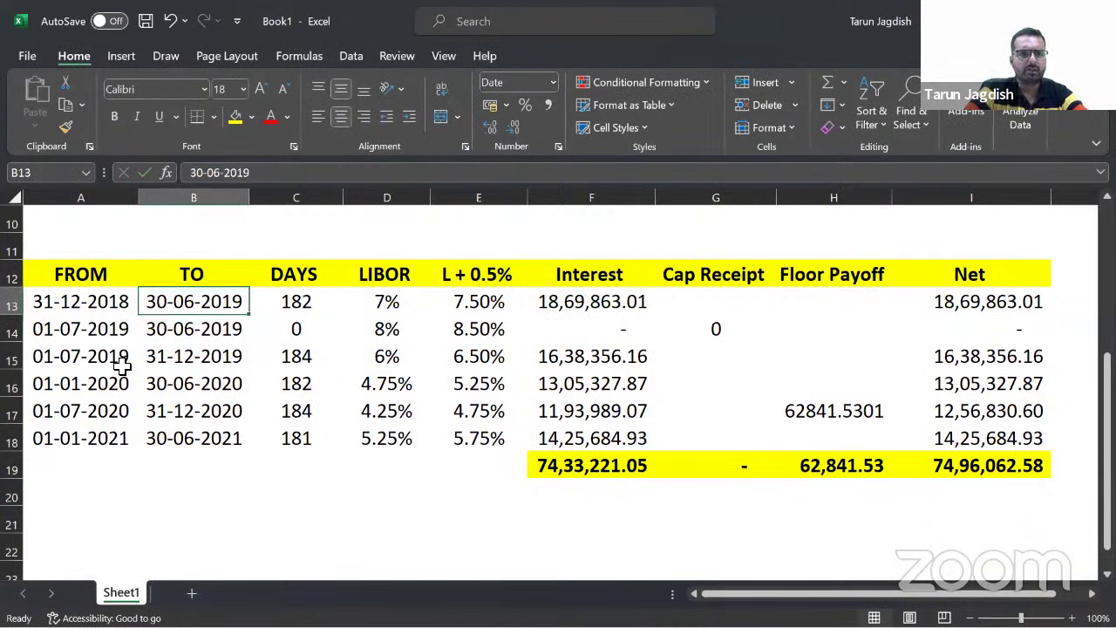
key(Down)
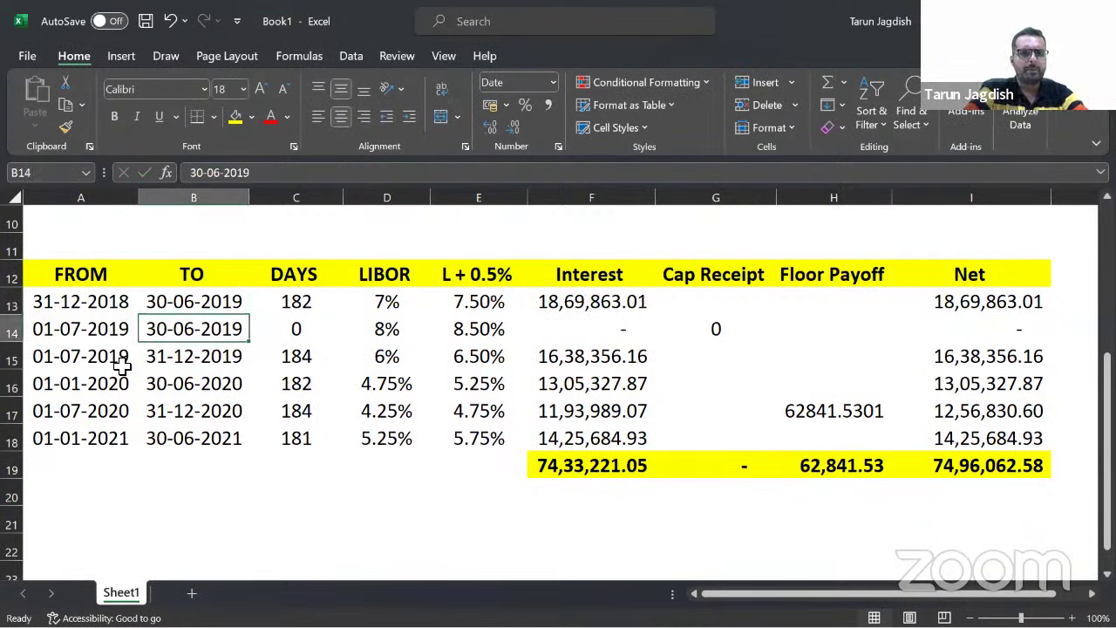
text(31/12/)
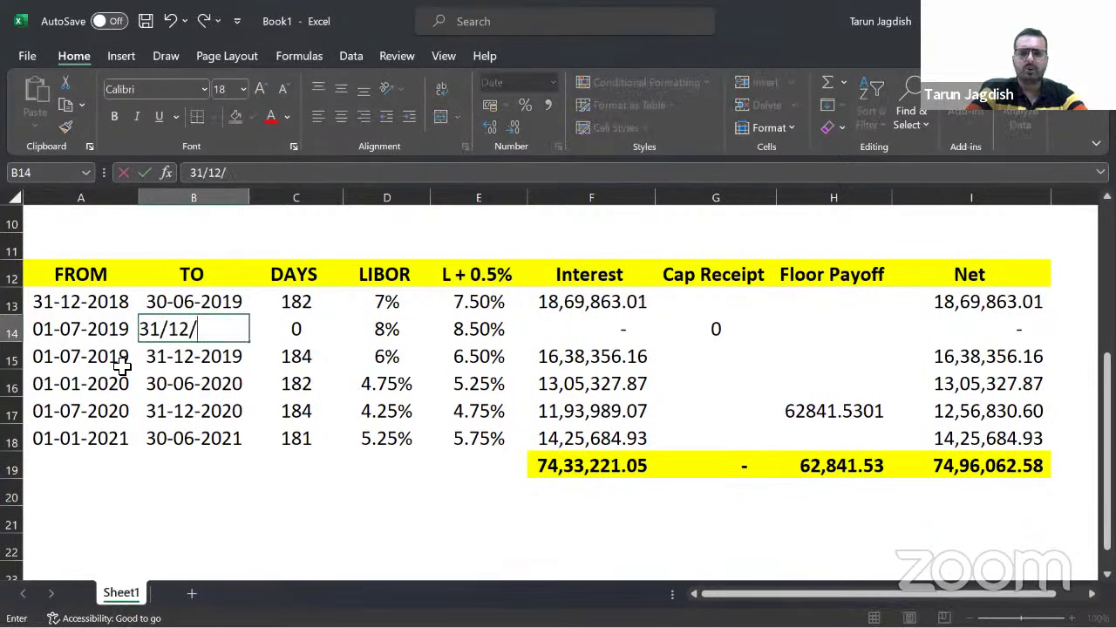
text(2019)
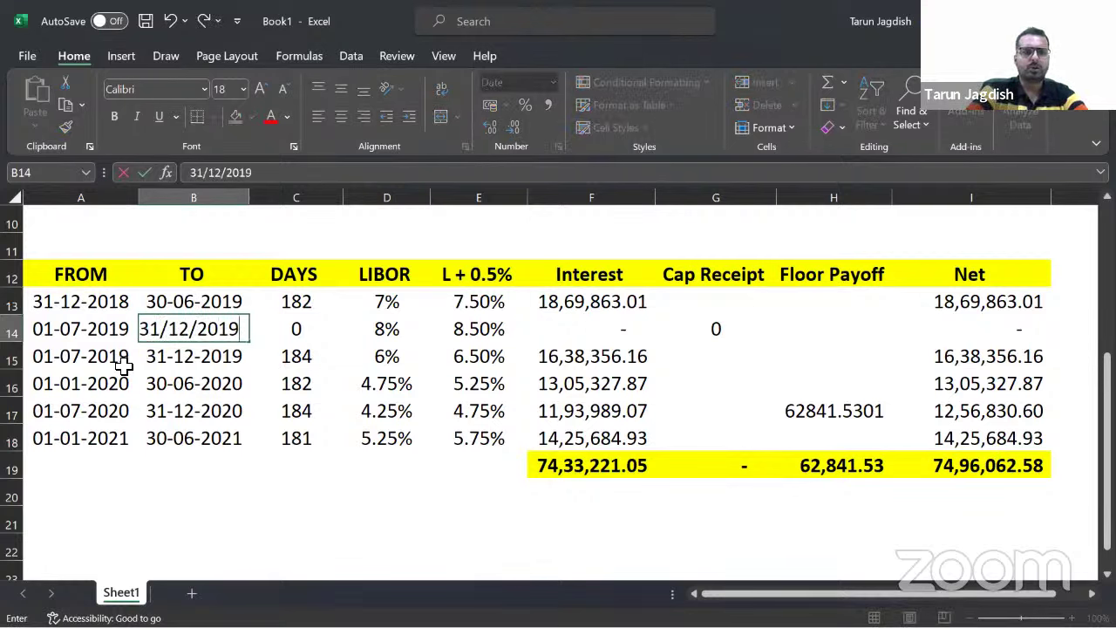
key(Return)
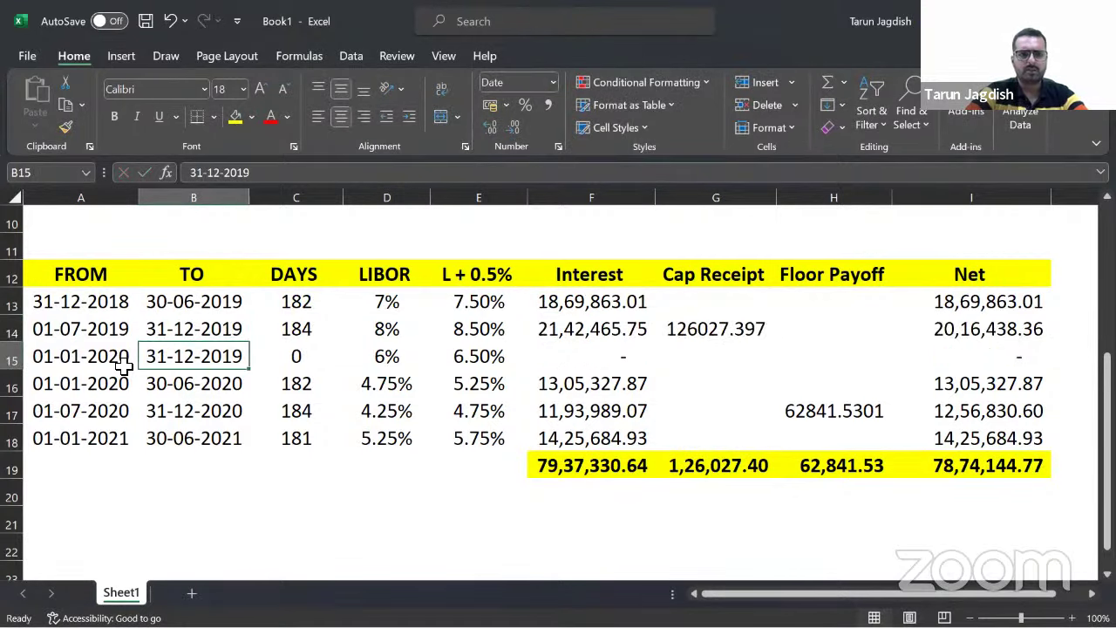
text(30)
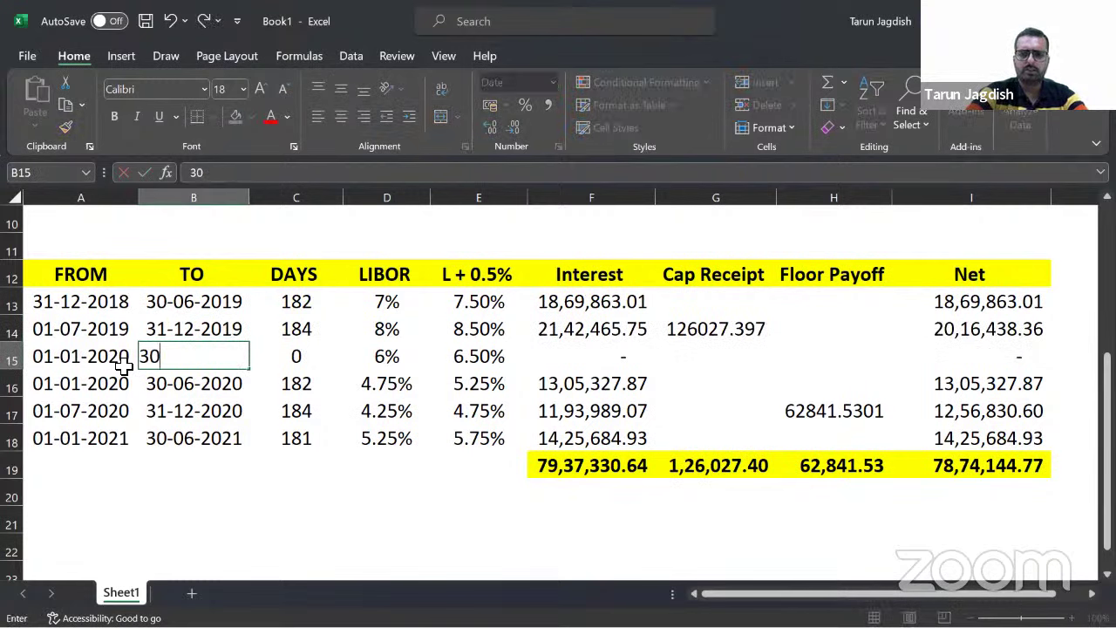
text(/6/2020)
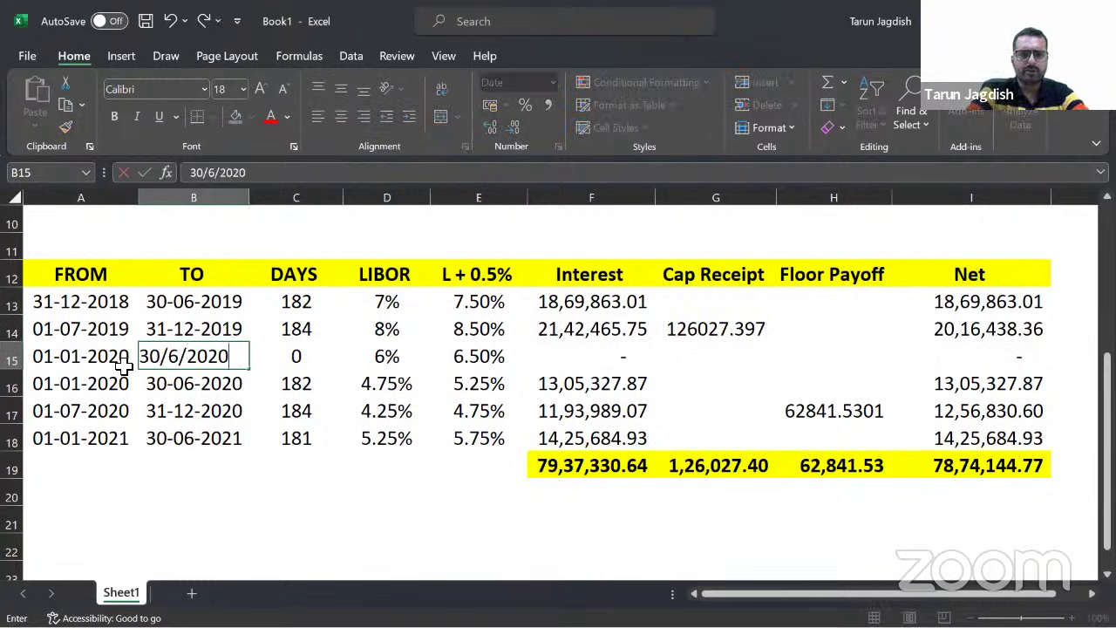
key(Return)
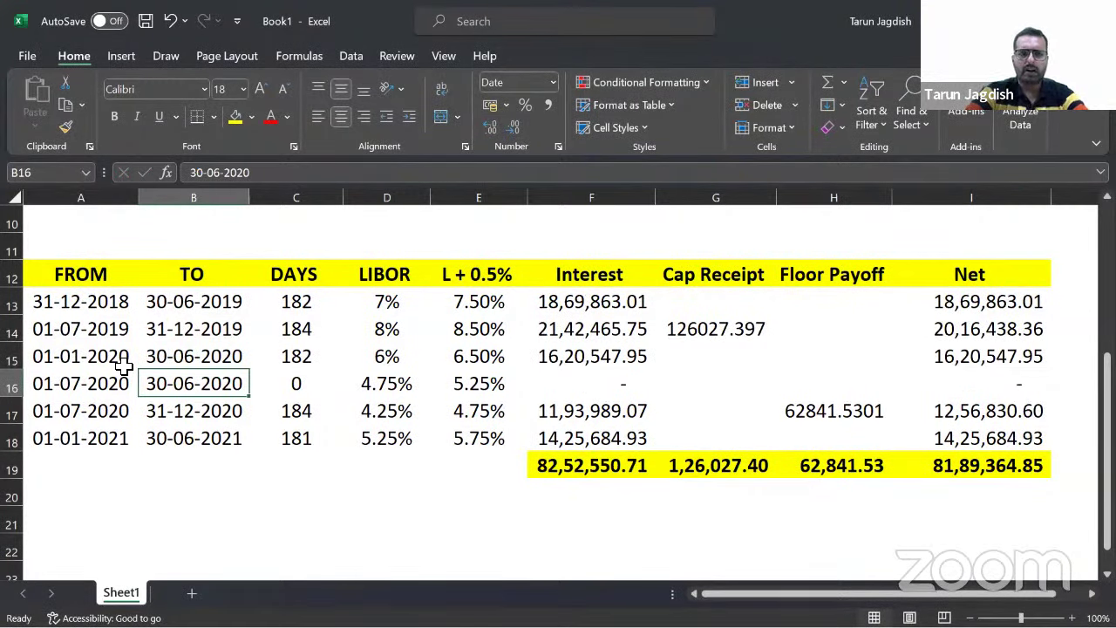
Enter the TO dates 31/12/2020, 30/6/2021 and 31/12/2021 in B16, B17 and B18
text(31/12/)
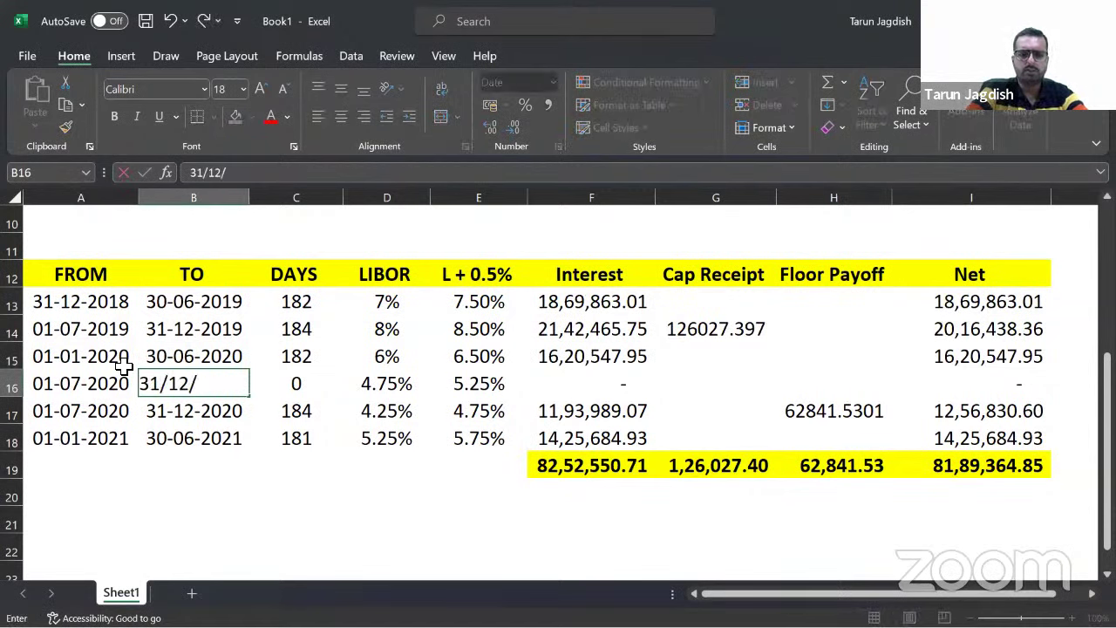
text(2020)
key(Return)
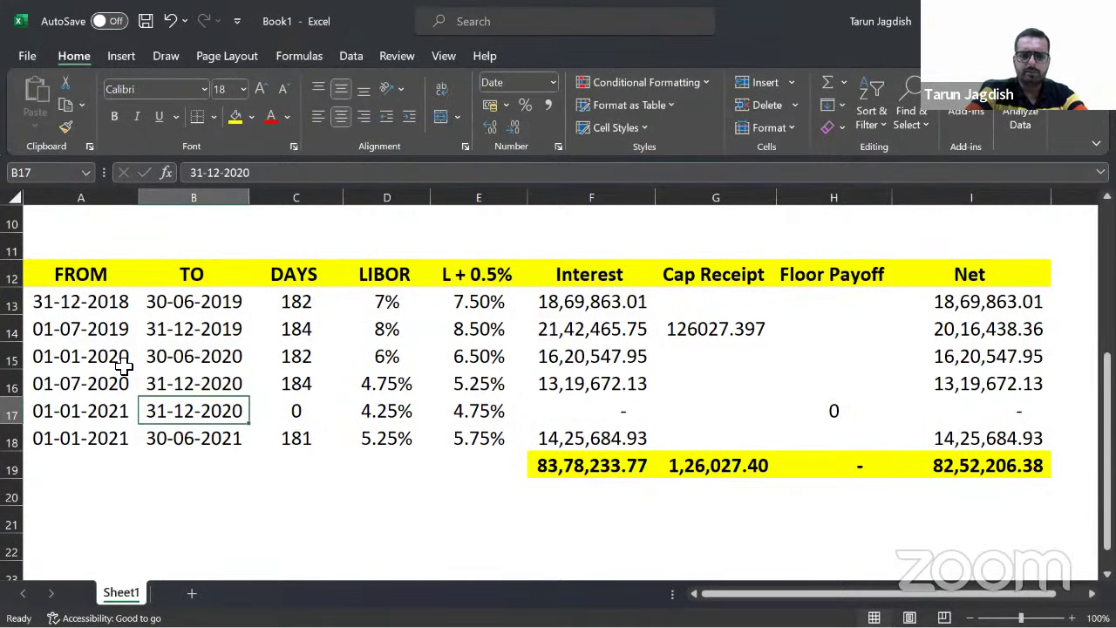
text(30/5)
key(BackSpace)
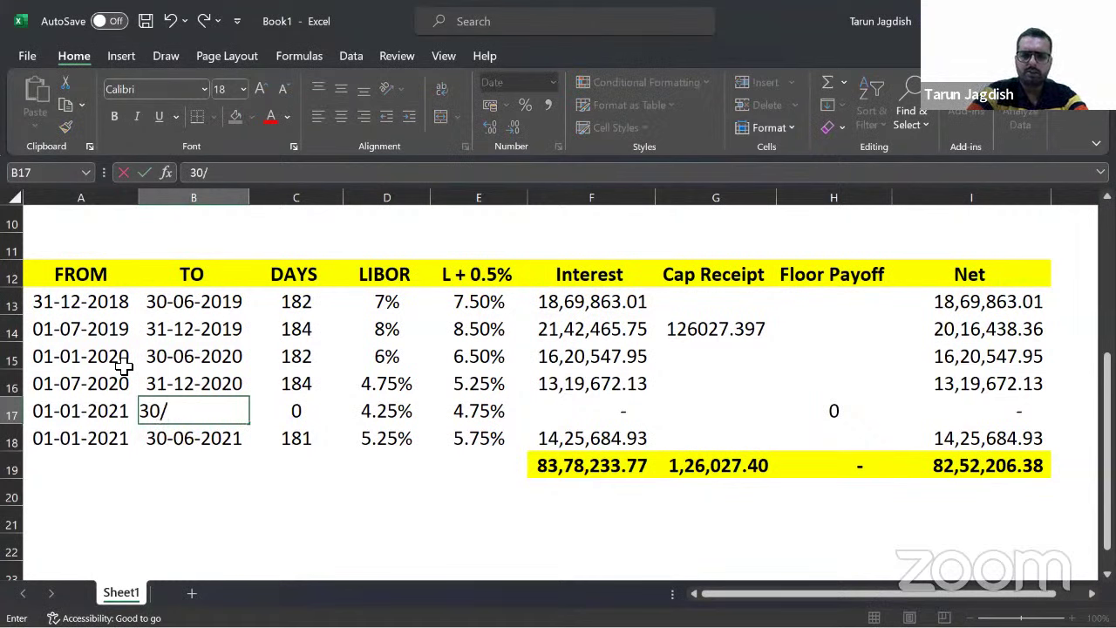
text(6/2021)
key(Return)
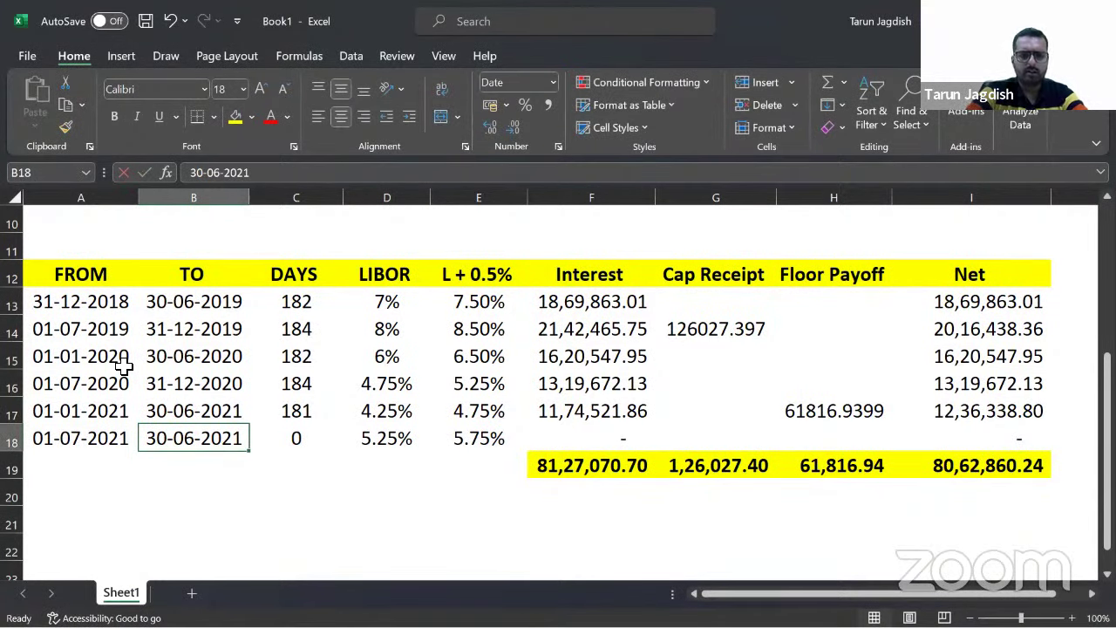
text(31/12/)
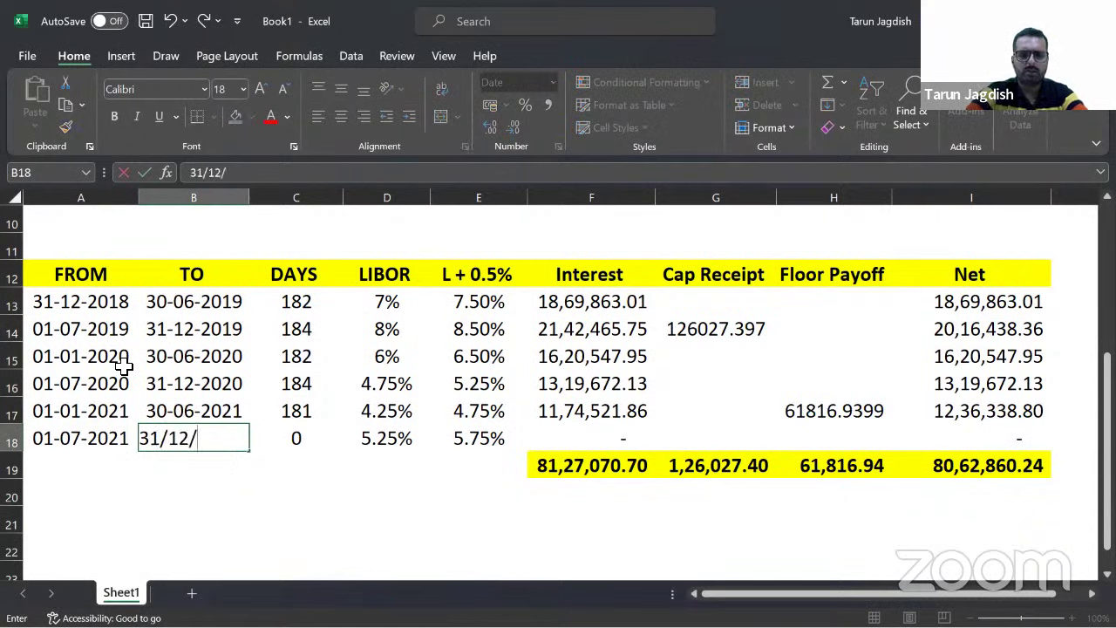
text(2021)
key(Return)
Review the last period in row 18 and the LIBOR rates up to D13 in the copied table
key(Up)
key(Right)
key(Right)
key(Right)
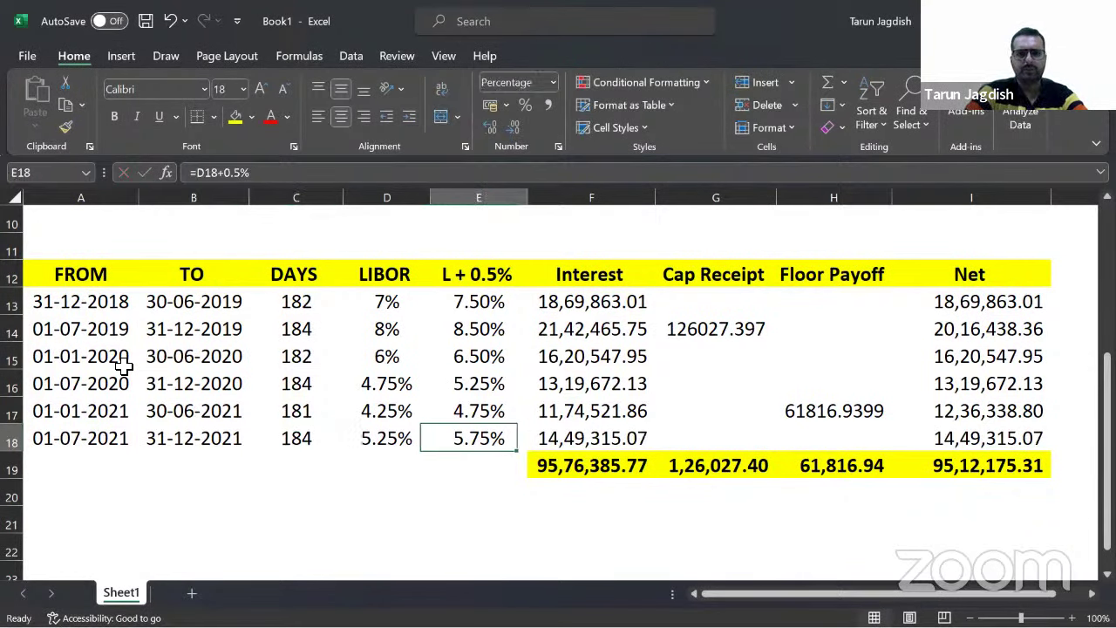
key(Left)
key(Left)
key(Left)
key(Left)
key(Right)
key(Right)
key(Right)
key(Up)
key(Up)
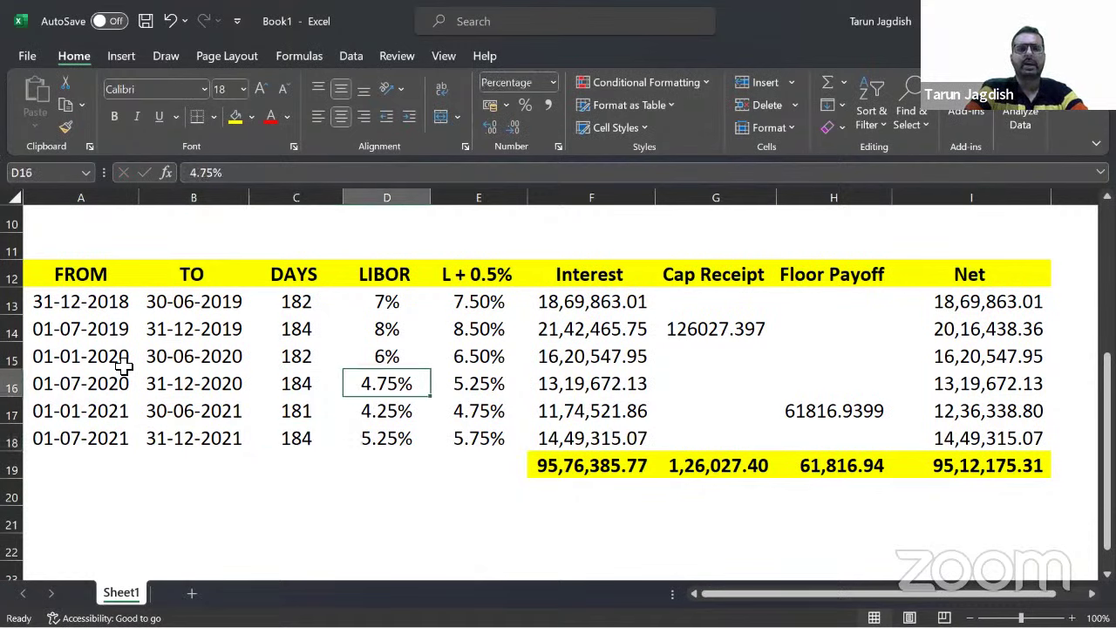
key(Up)
key(Up)
key(Up)
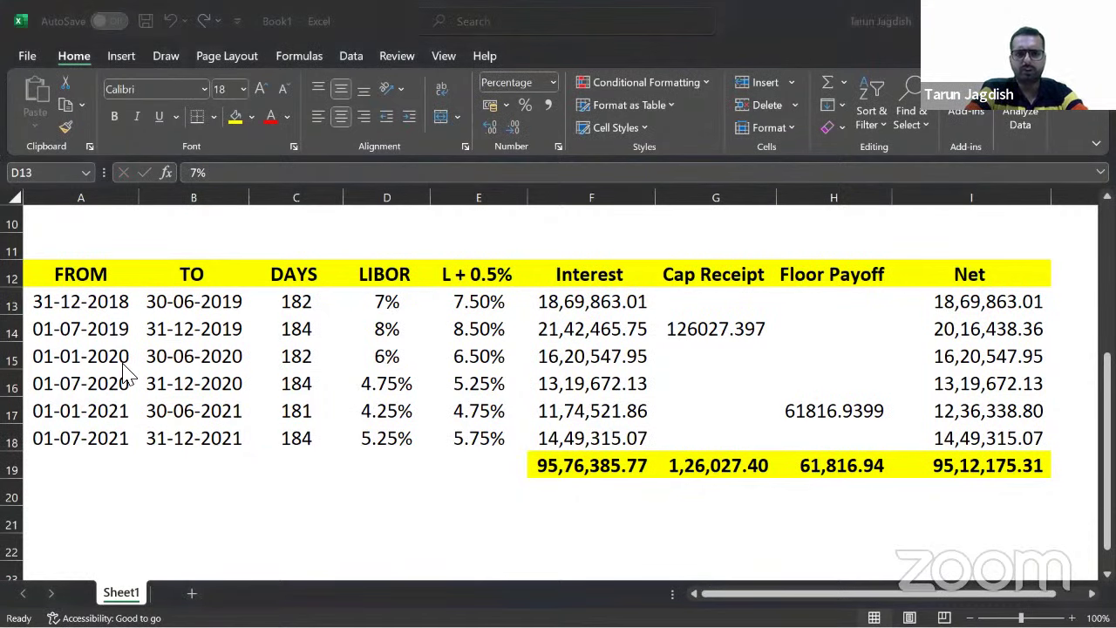
Compare the copied table's LIBOR rates with the reset dates and rates of question (b) in the browser, returning to Excel
key(alt+Tab)
key(Tab)
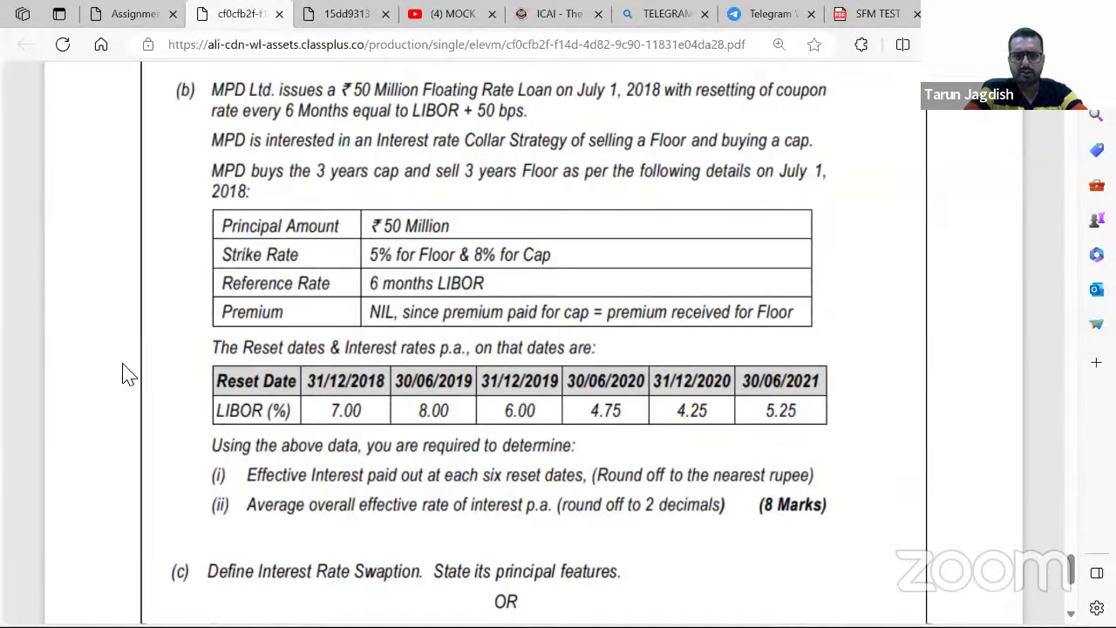
key(alt+Tab)
key(Down)
key(Down)
key(Down)
key(Down)
key(Down)
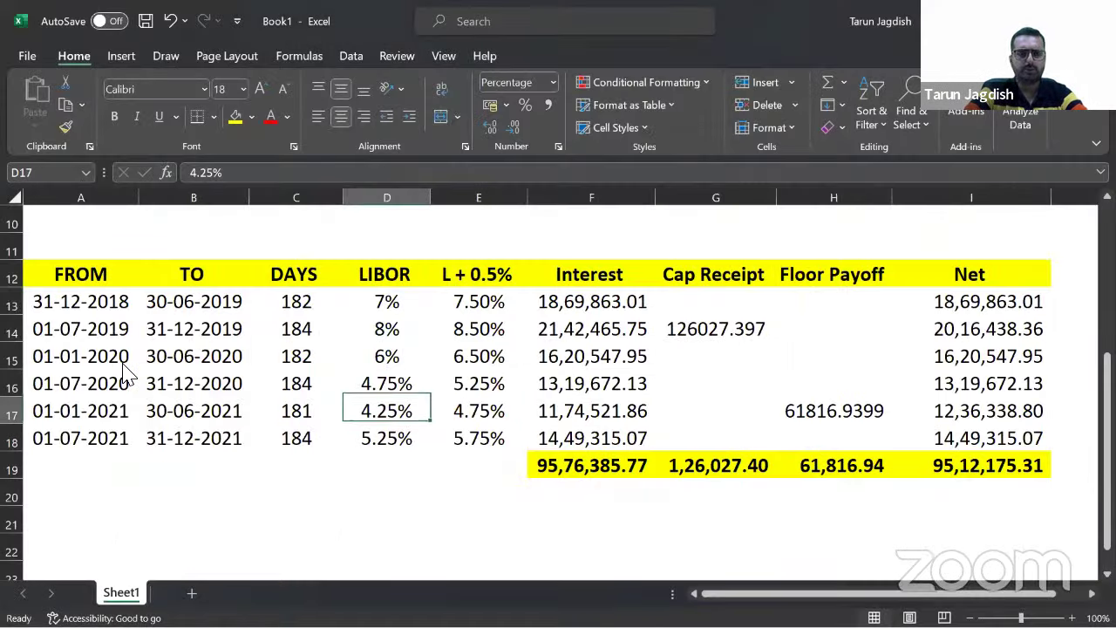
key(Up)
key(Up)
key(Up)
key(Up)
Inspect the DAYS formula in C13 and check the day counts further down the copied table
key(Left)
key(Left)
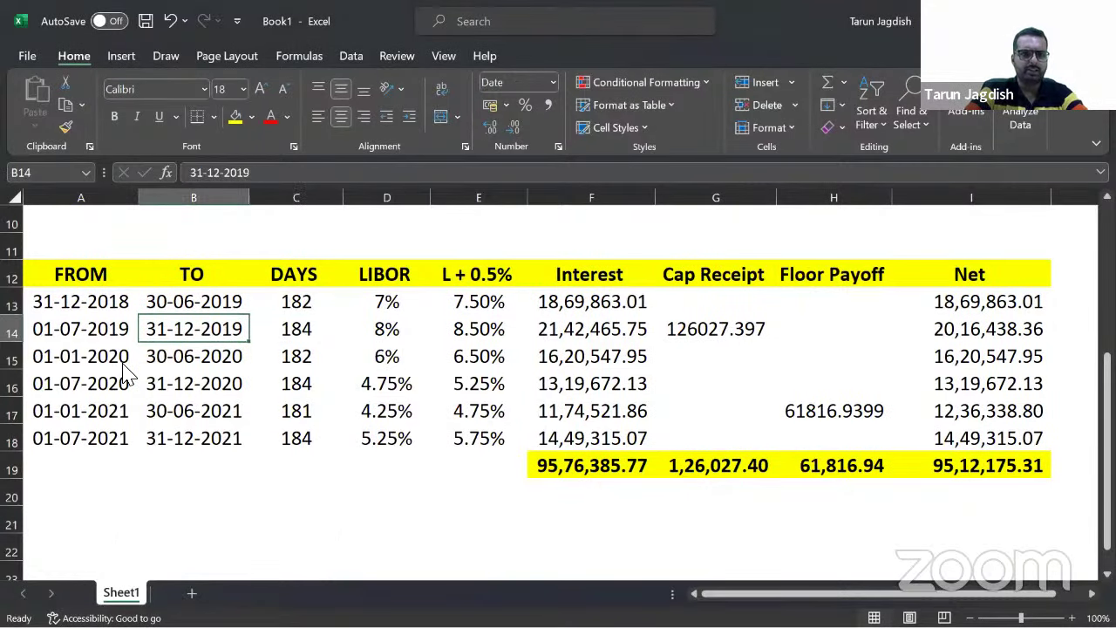
key(Left)
key(Up)
key(Right)
key(Right)
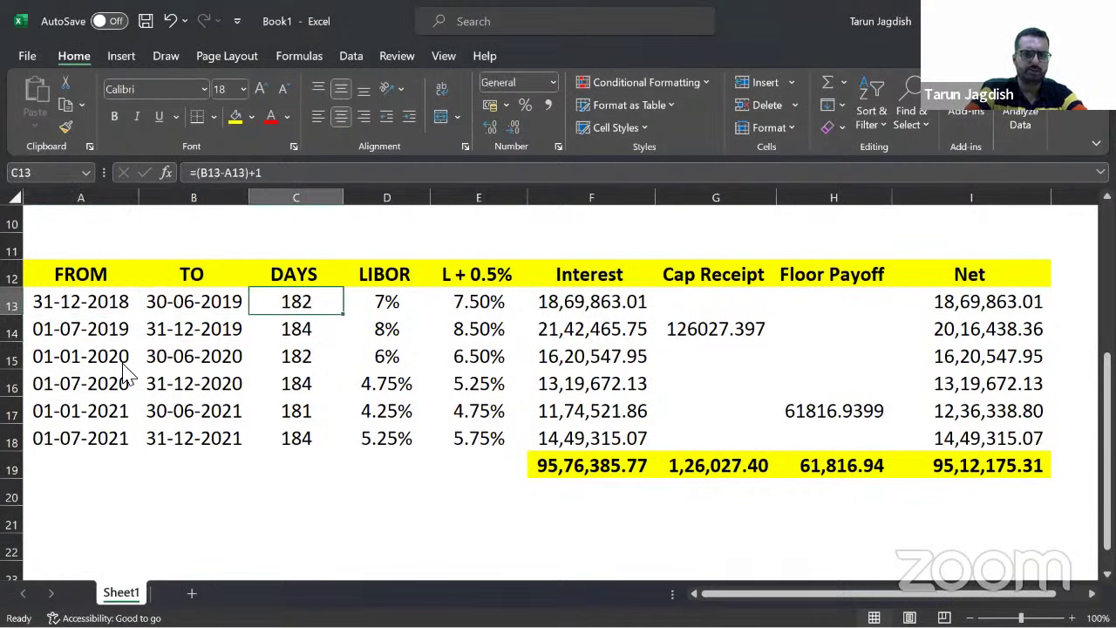
key(F2)
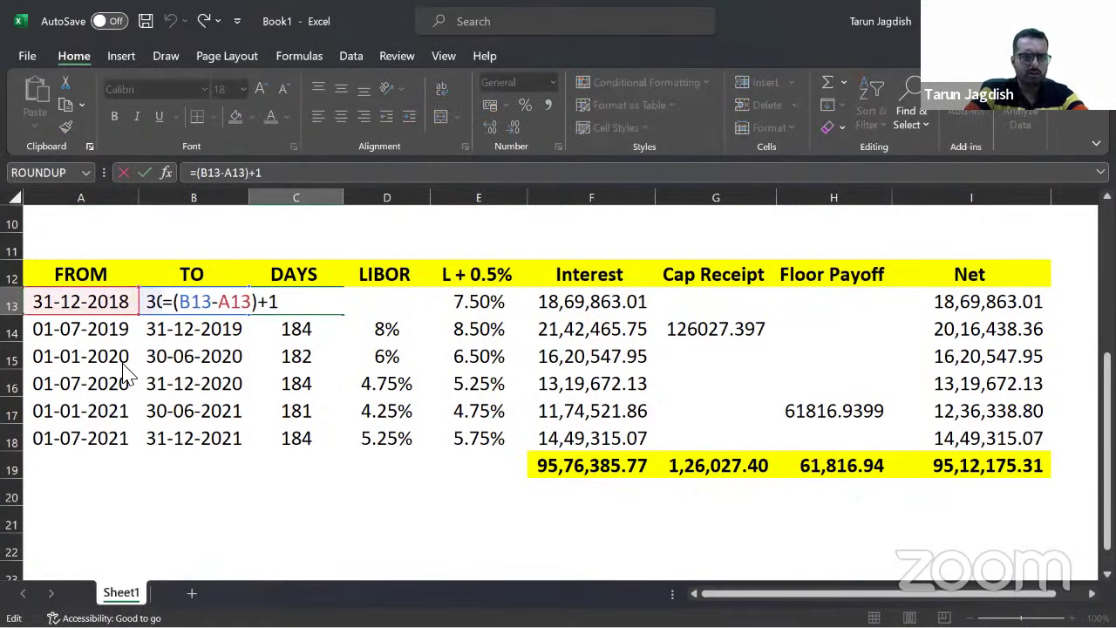
key(Return)
key(Down)
key(Down)
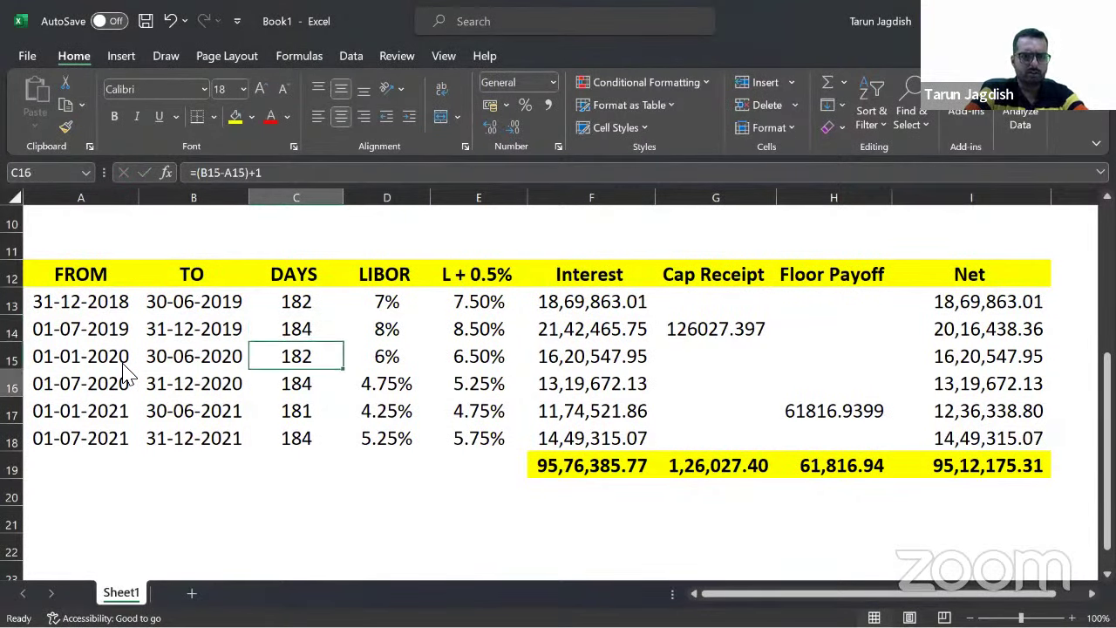
Change the day divisor in the interest formula in F15 to 366 for the first half of 2020
key(Down)
key(Up)
key(Up)
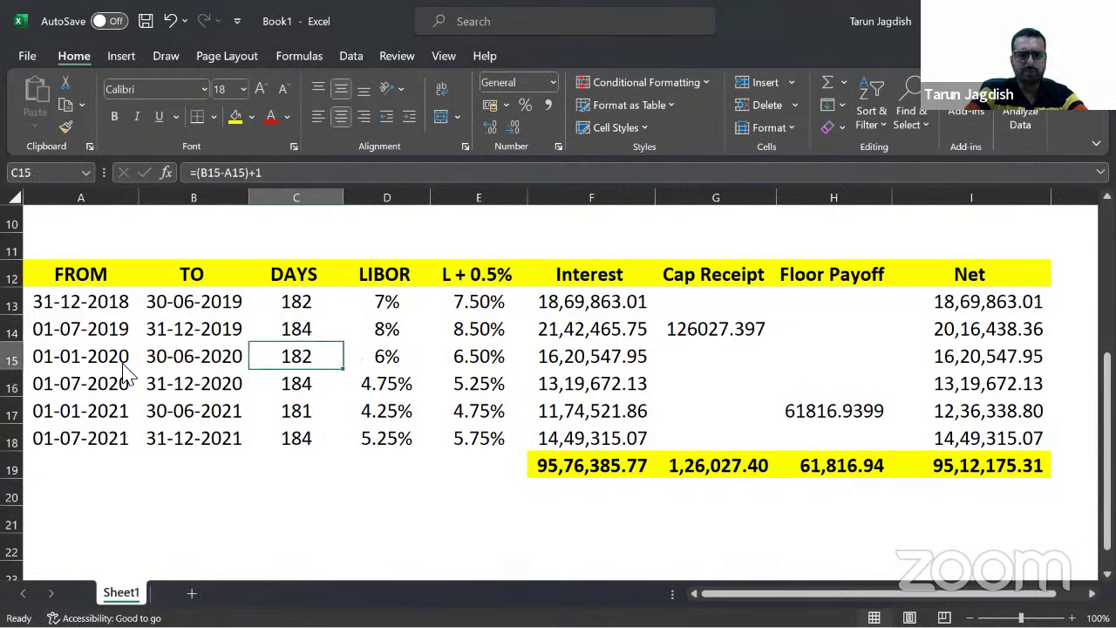
key(Left)
key(Right)
key(Right)
key(Right)
key(Right)
key(F2)
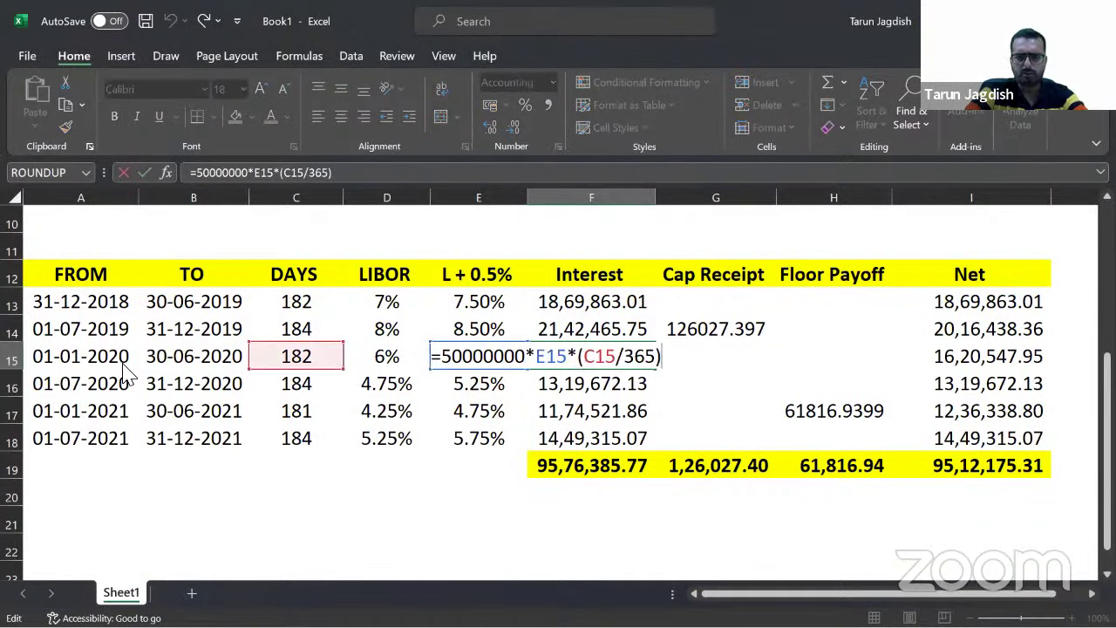
key(Left)
key(BackSpace)
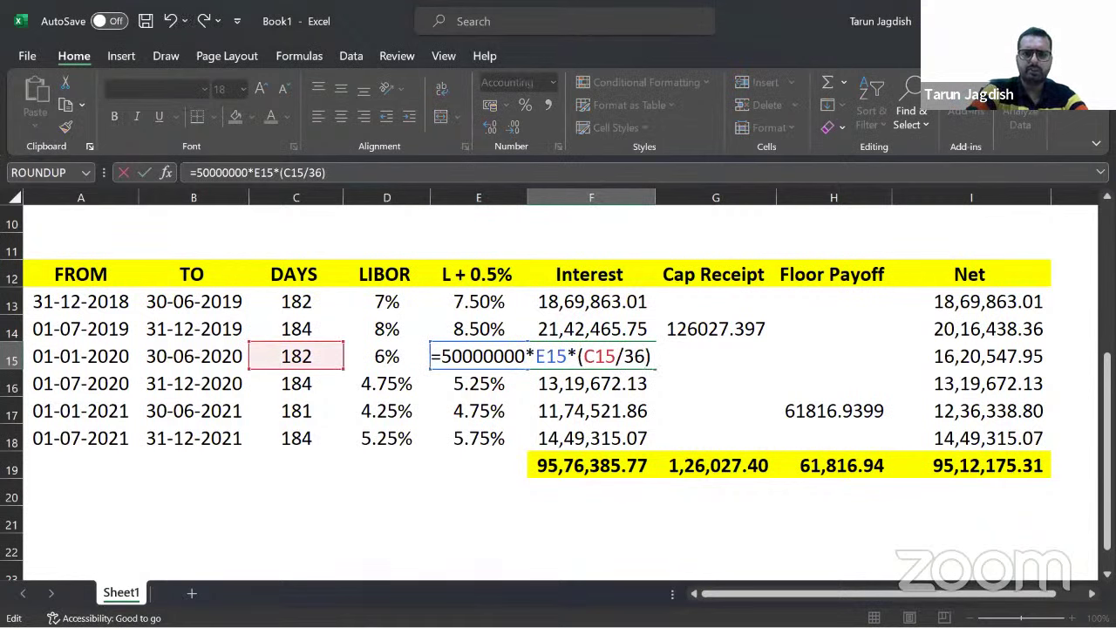
text(6)
key(Return)
Try 365 as the day divisor in the F16 interest formula and set it back to 366
key(F2)
key(Left)
key(BackSpace)
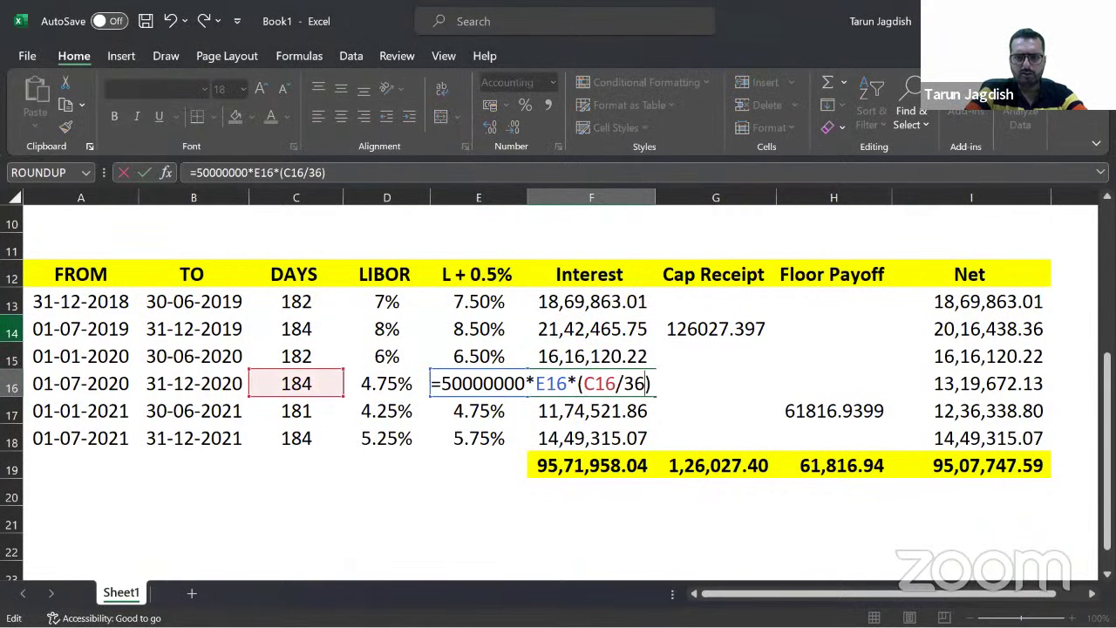
text(6)
key(Return)
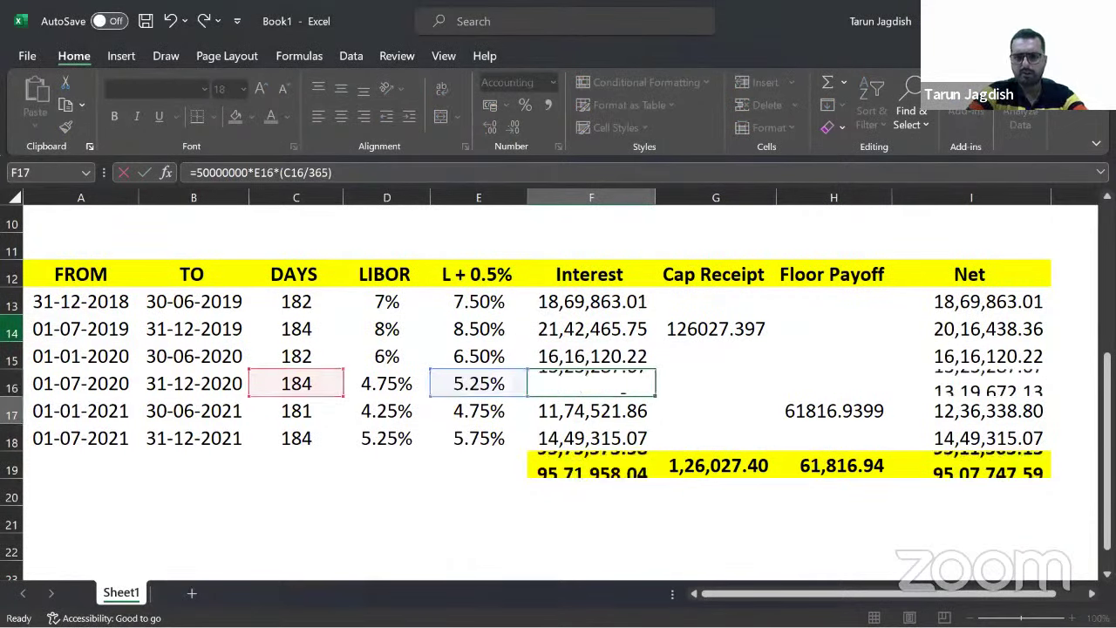
key(Up)
key(F2)
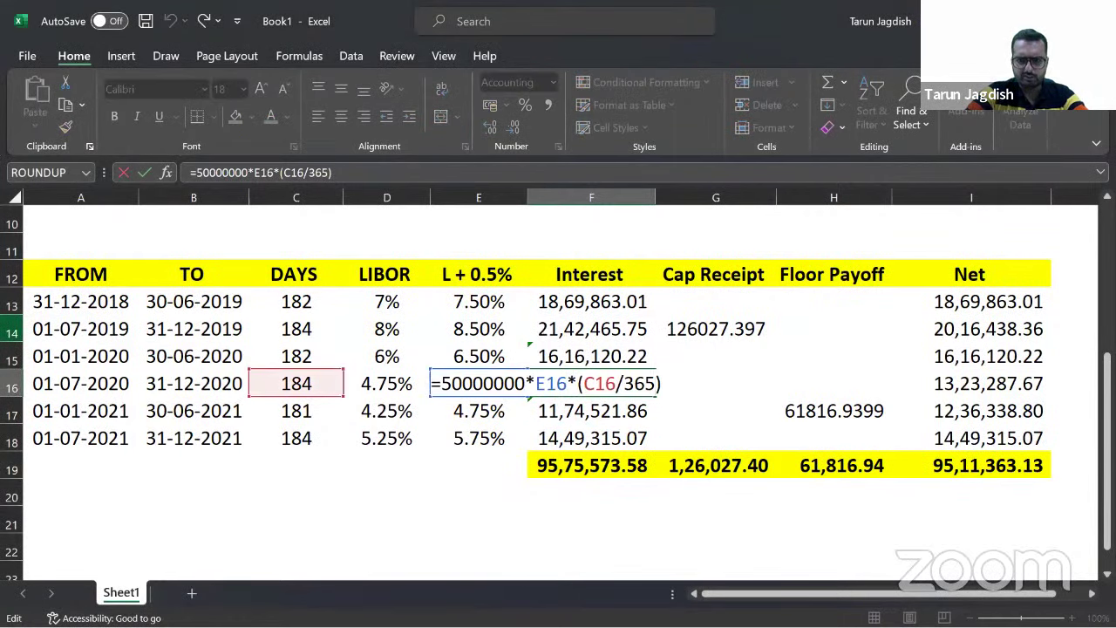
key(BackSpace)
text(6)
key(Return)
Change the day divisor in the interest formula in F17 to 365 for the first half of 2021
key(F2)
key(Left)
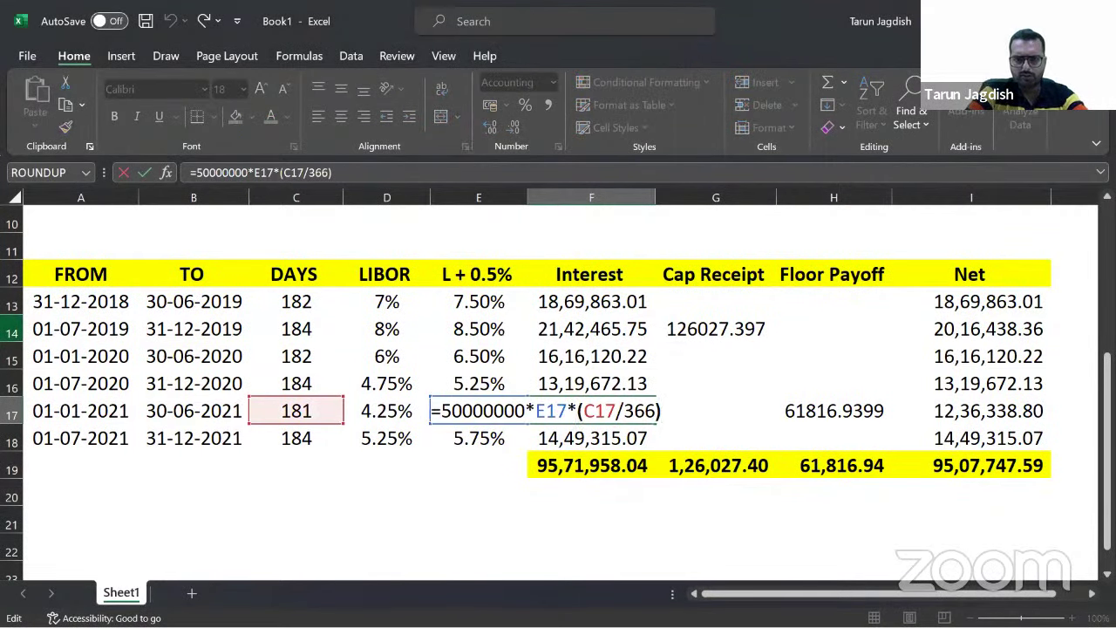
key(BackSpace)
text(5)
key(Return)
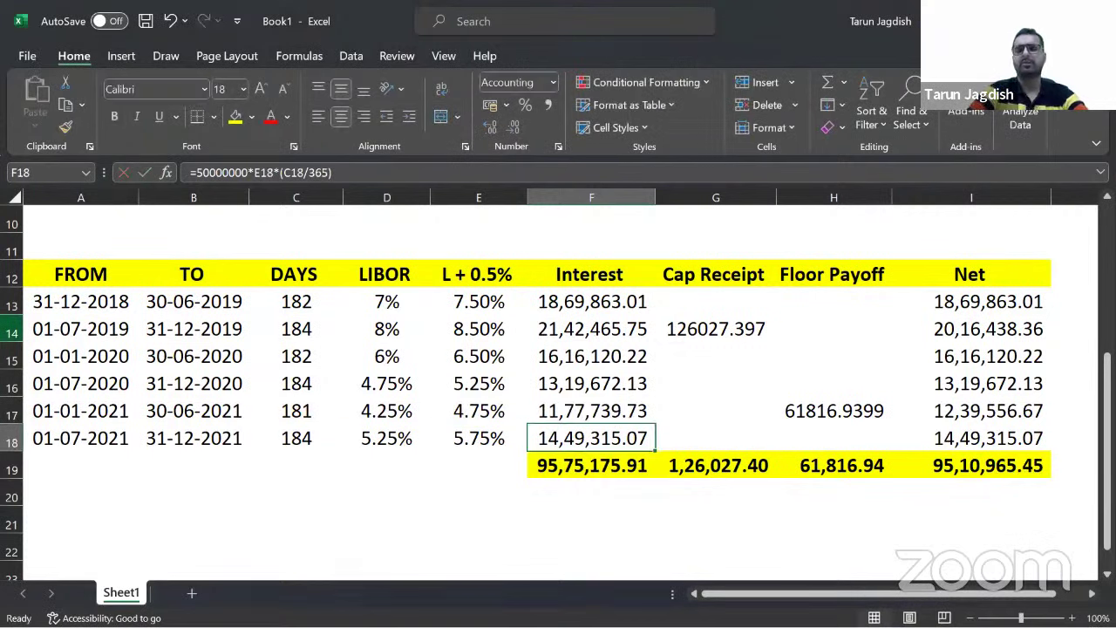
key(Return)
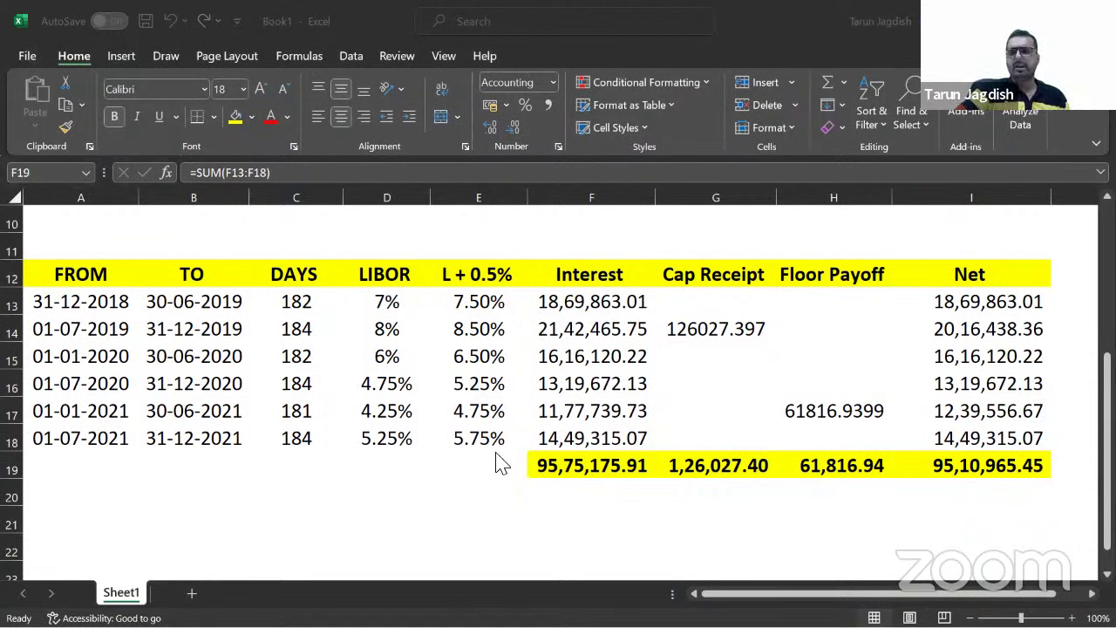
Compare the interest, cap receipt, floor payoff and net totals of the original table with those of the copied table
scroll(917, 485, up, 3)
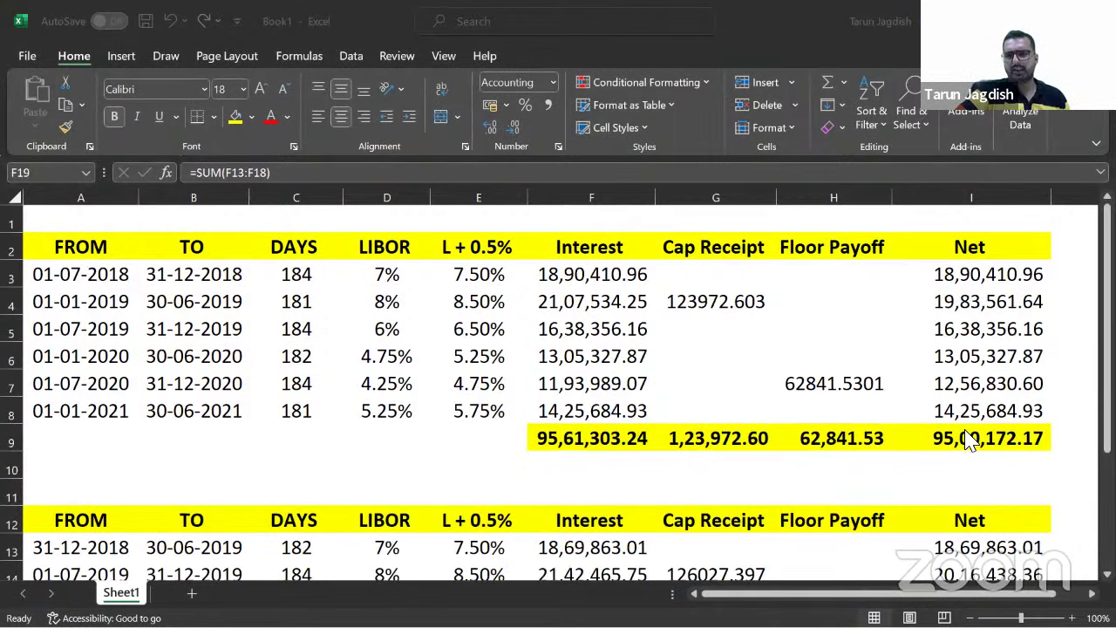
scroll(967, 445, down, 3)
scroll(854, 389, up, 2)
scroll(326, 521, down, 3)
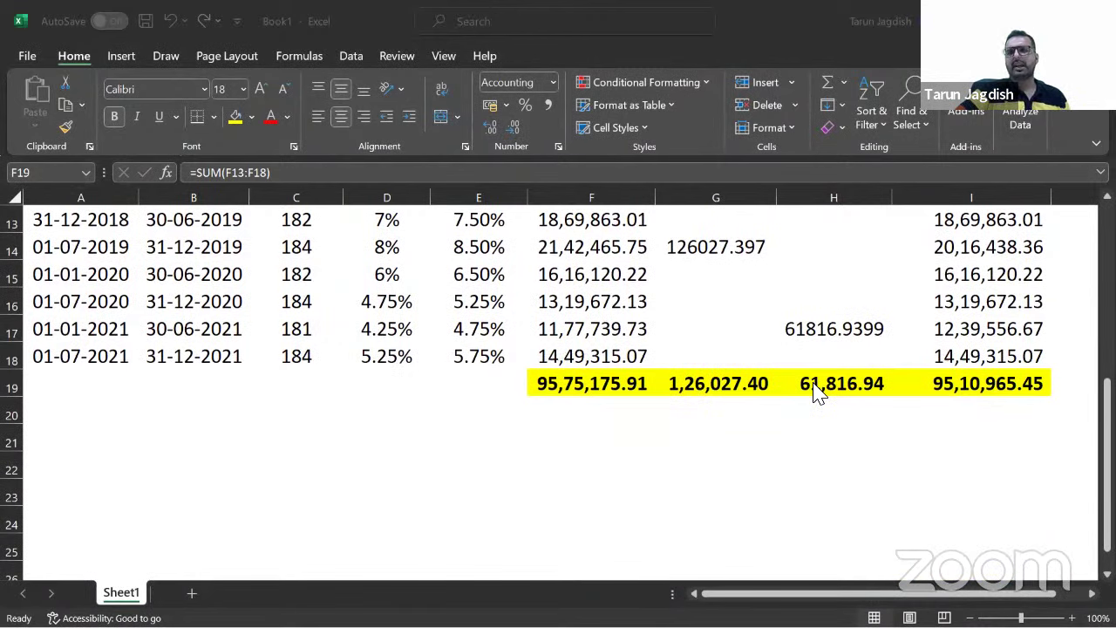
scroll(558, 340, up, 1)
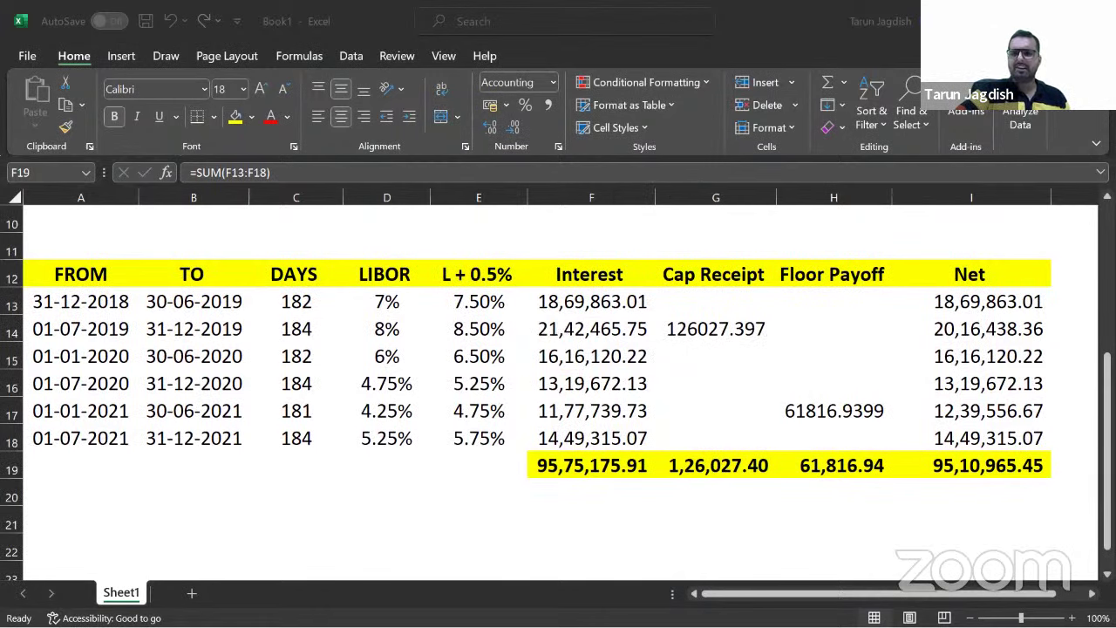
scroll(1031, 307, up, 3)
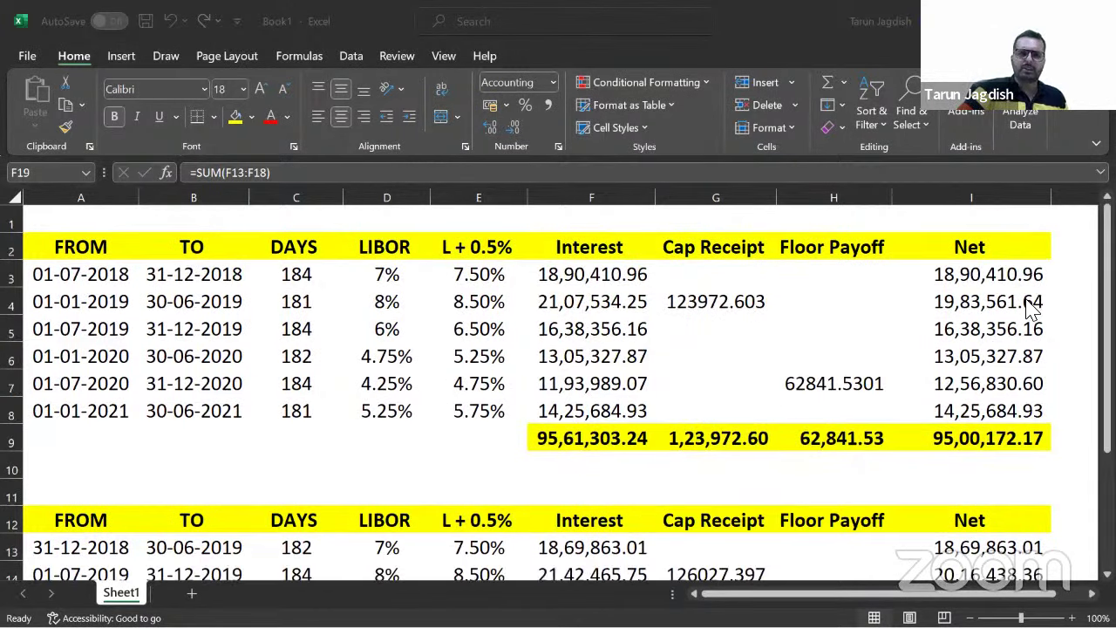
scroll(1031, 306, down, 3)
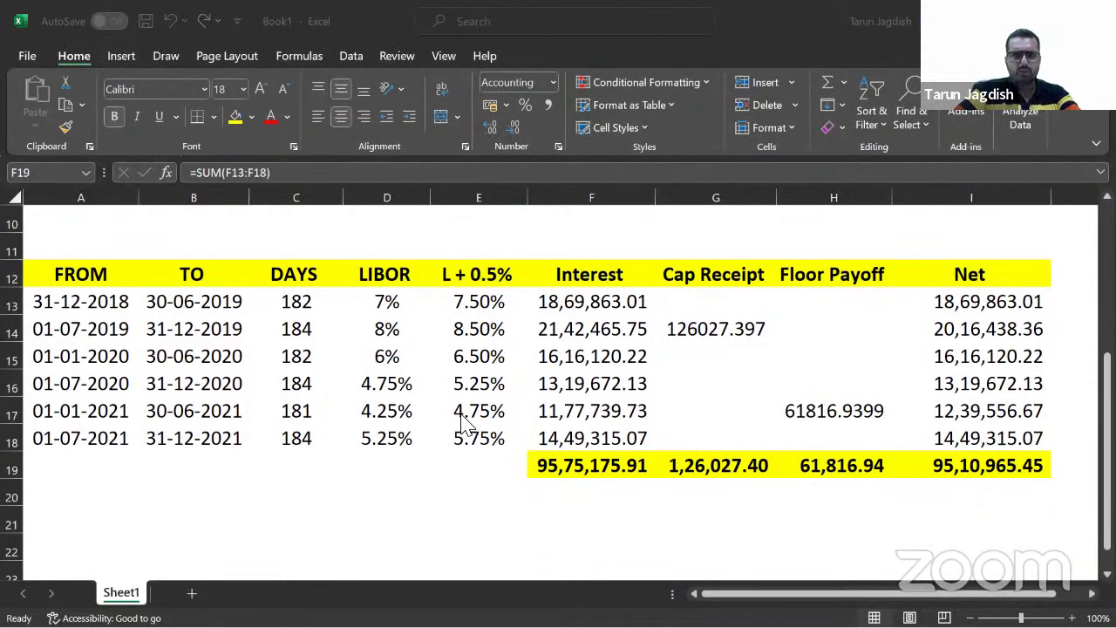
Switch to the browser and bring up the handwritten answer to Question 5(a), checking the suggested answers and question paper on the way
key(alt+Tab)
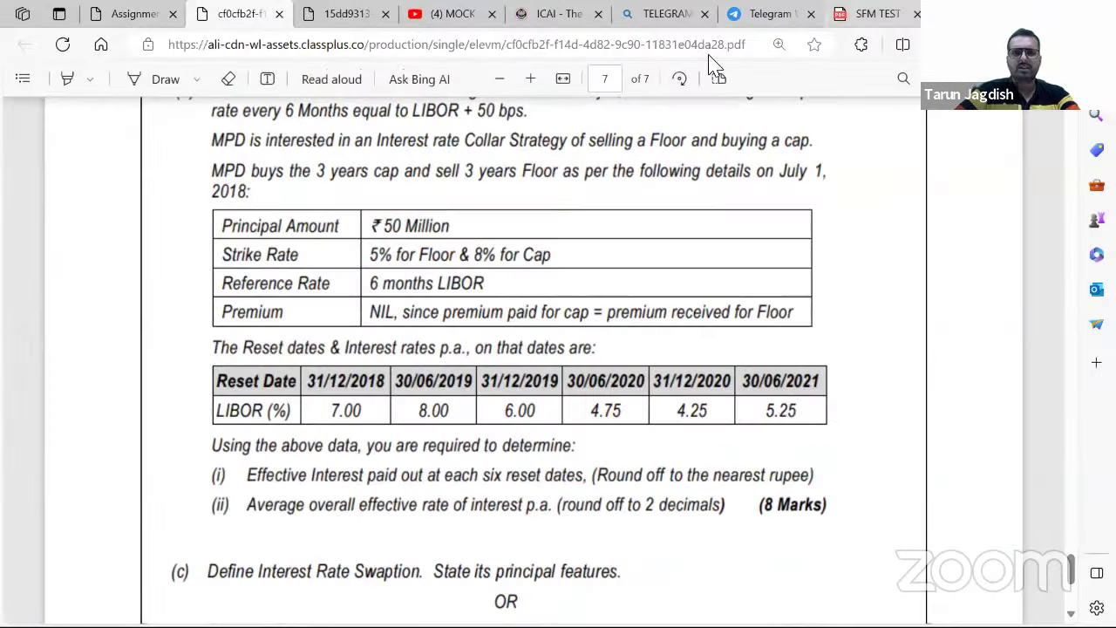
key(ctrl+9)
scroll(451, 332, up, 2)
scroll(451, 371, down, 10)
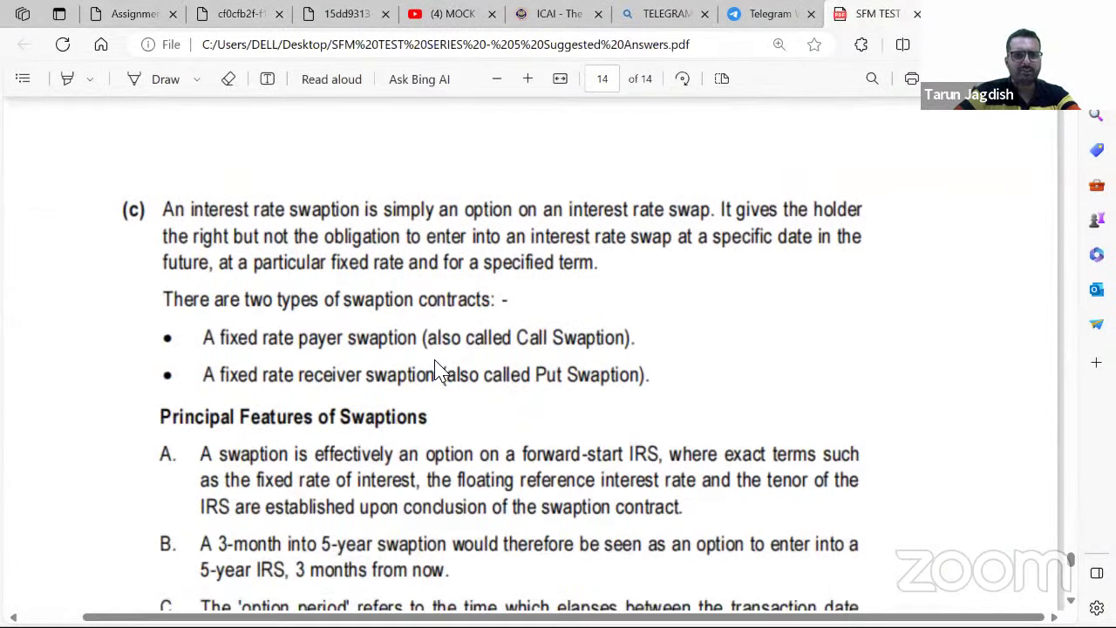
key(ctrl+Tab)
key(ctrl+Tab)
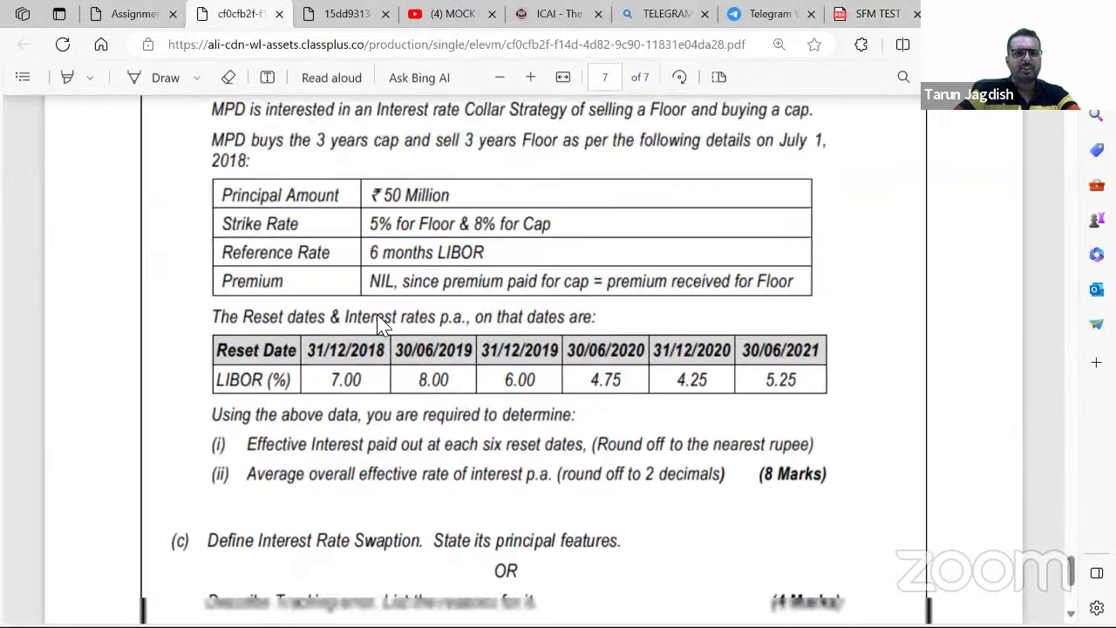
scroll(381, 331, down, 2)
key(ctrl+Tab)
scroll(425, 316, down, 5)
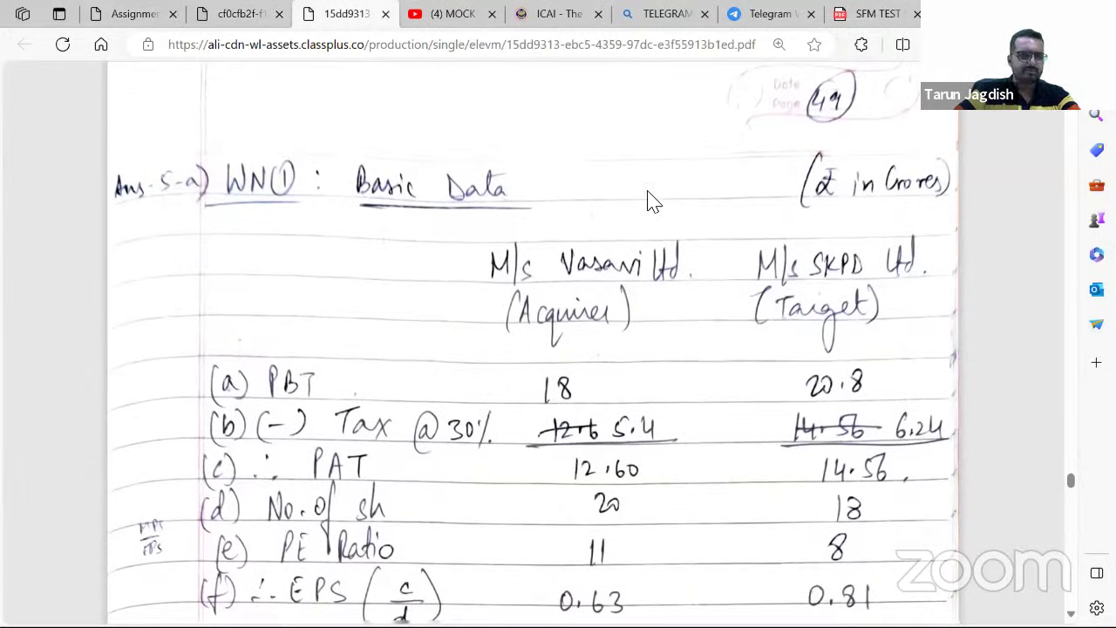
scroll(573, 249, down, 1)
Find the answer to Question 5(a) on M/s Vasavi Ltd. and M/s SKPD Ltd. in the suggested answers PDF
key(ctrl+9)
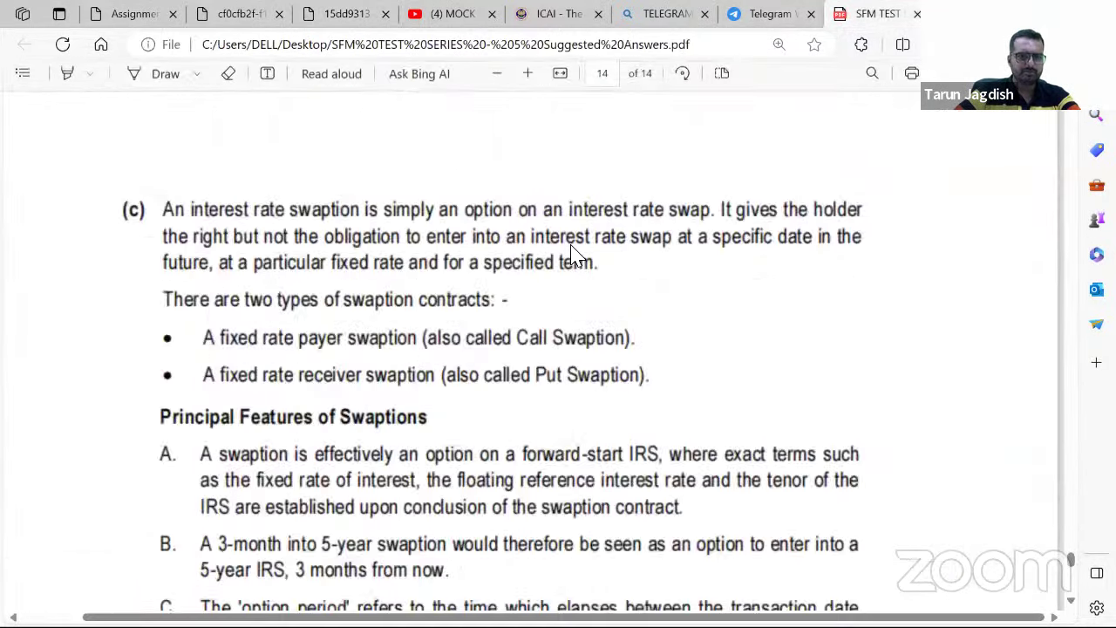
scroll(573, 255, up, 20)
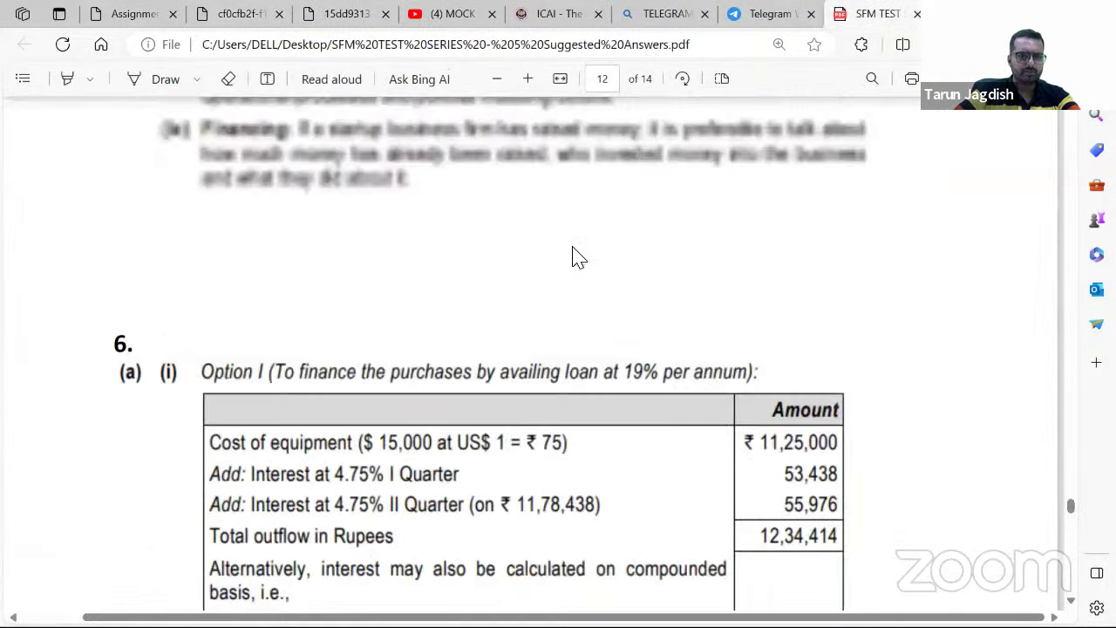
scroll(576, 257, up, 15)
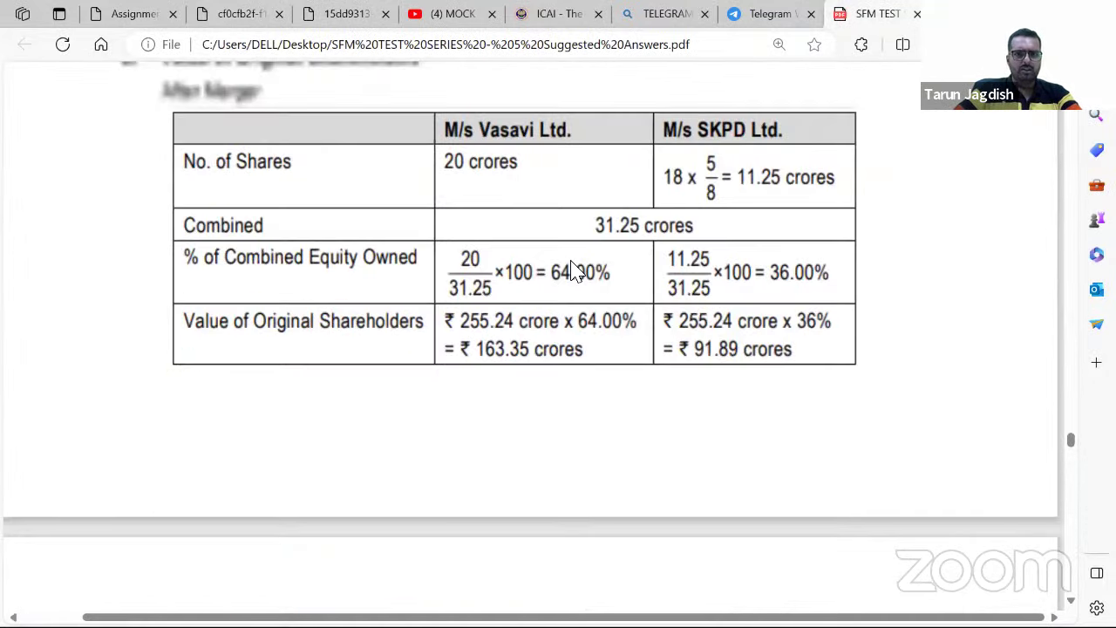
scroll(572, 269, up, 8)
scroll(573, 269, down, 2)
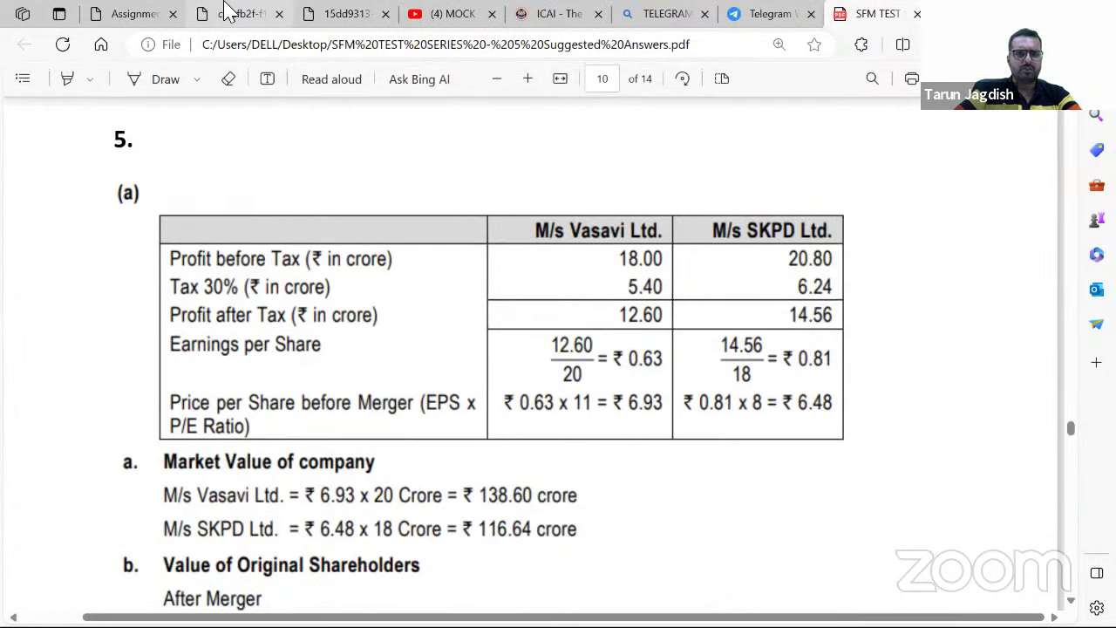
Read Question 5(a) on the M/s Vasavi Ltd. and M/s SKPD Ltd. merger in the question paper
key(ctrl+2)
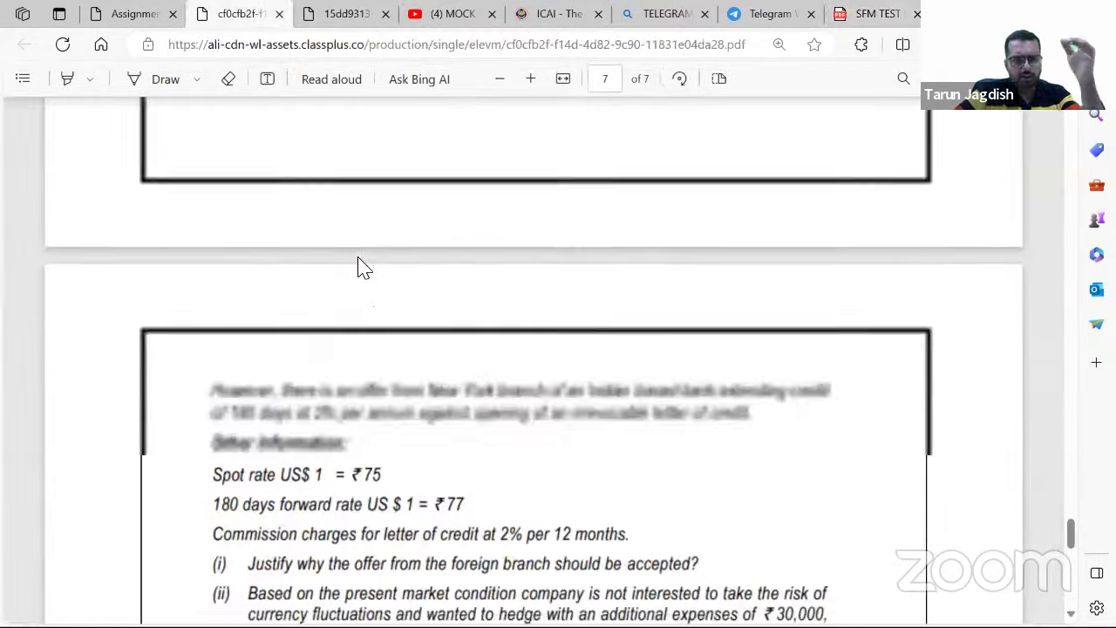
scroll(364, 268, up, 5)
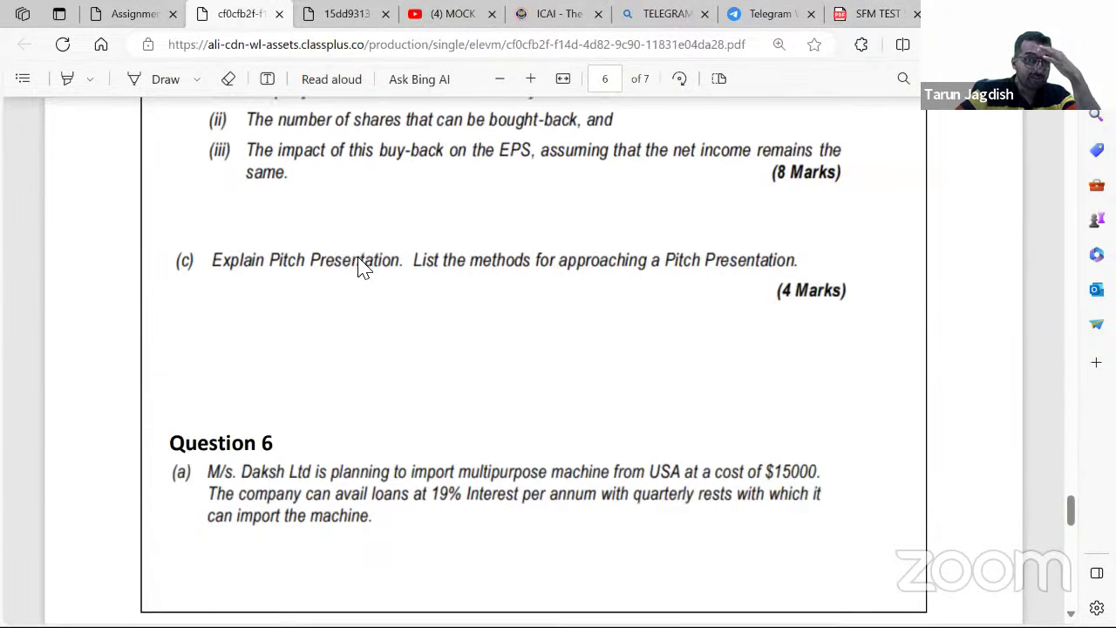
scroll(353, 266, up, 5)
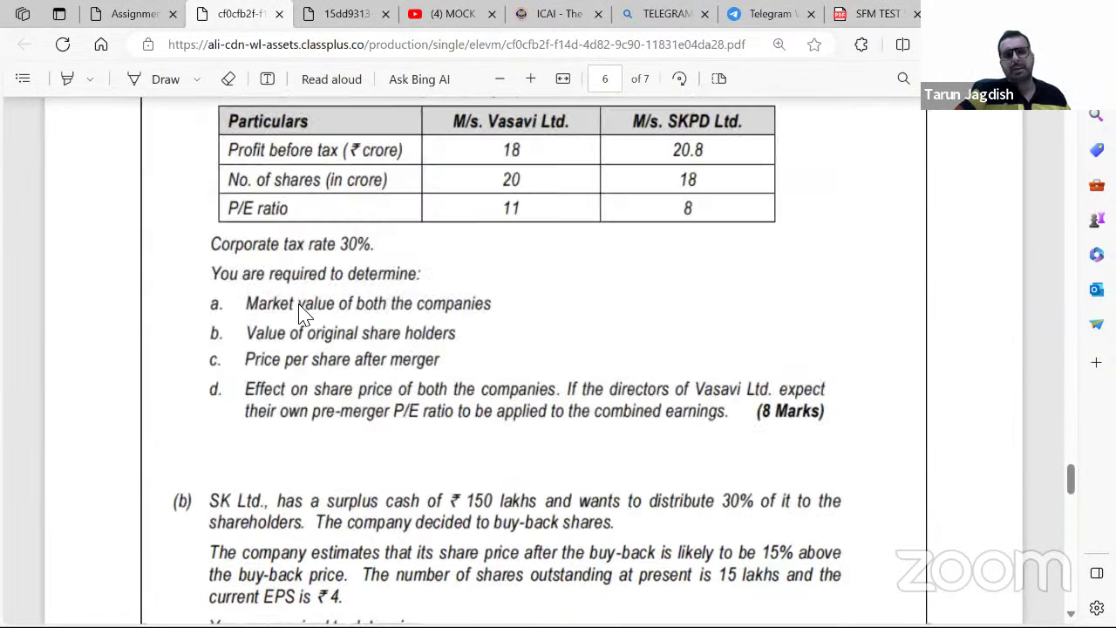
scroll(453, 360, up, 2)
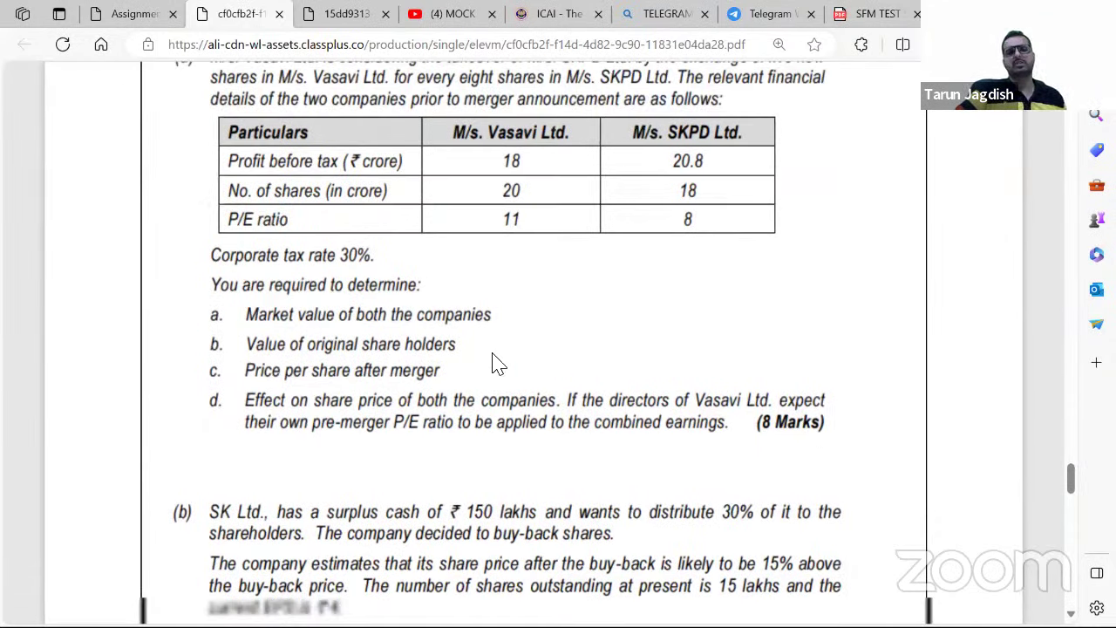
scroll(392, 392, down, 1)
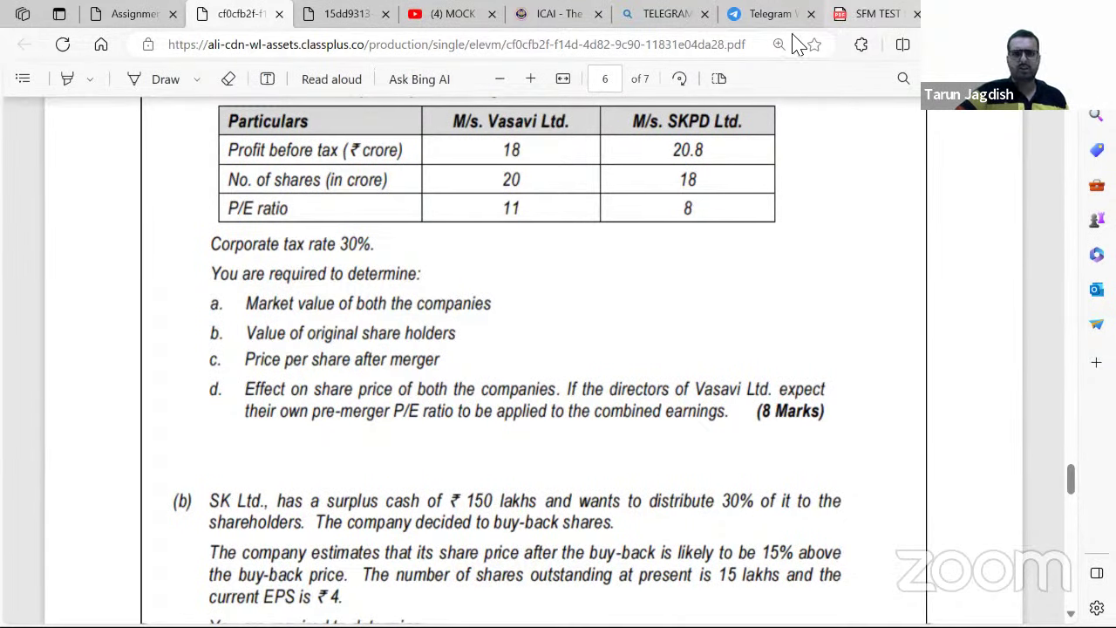
Review the handwritten answer to Question 5(a) from the basic data through WN 3 on the value of original shareholders
key(ctrl+9)
click(244, 13)
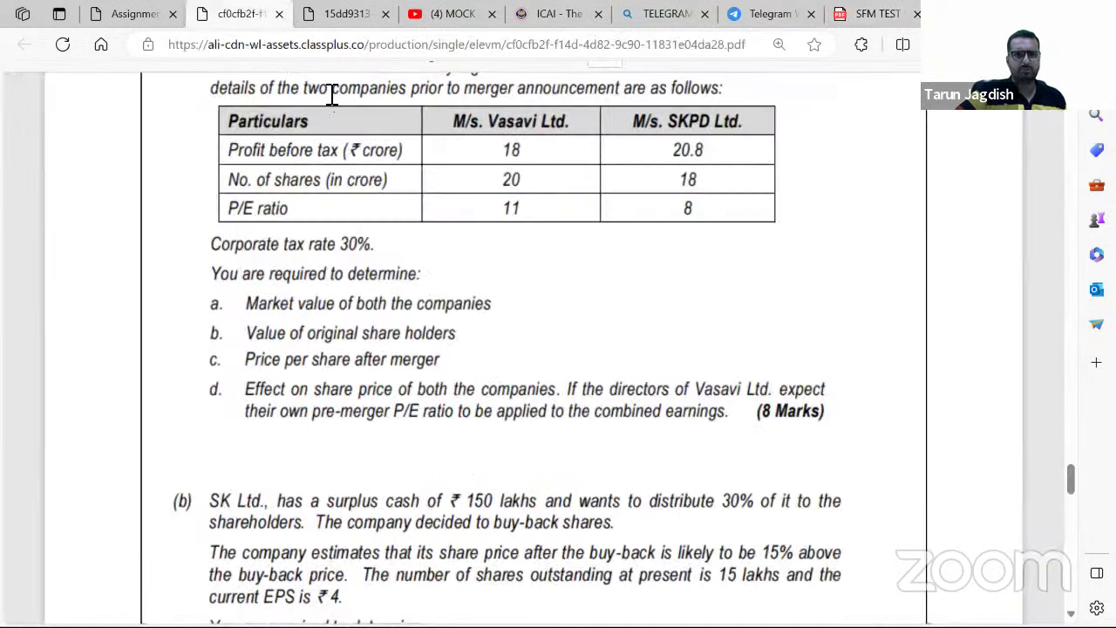
click(339, 16)
scroll(536, 270, down, 1)
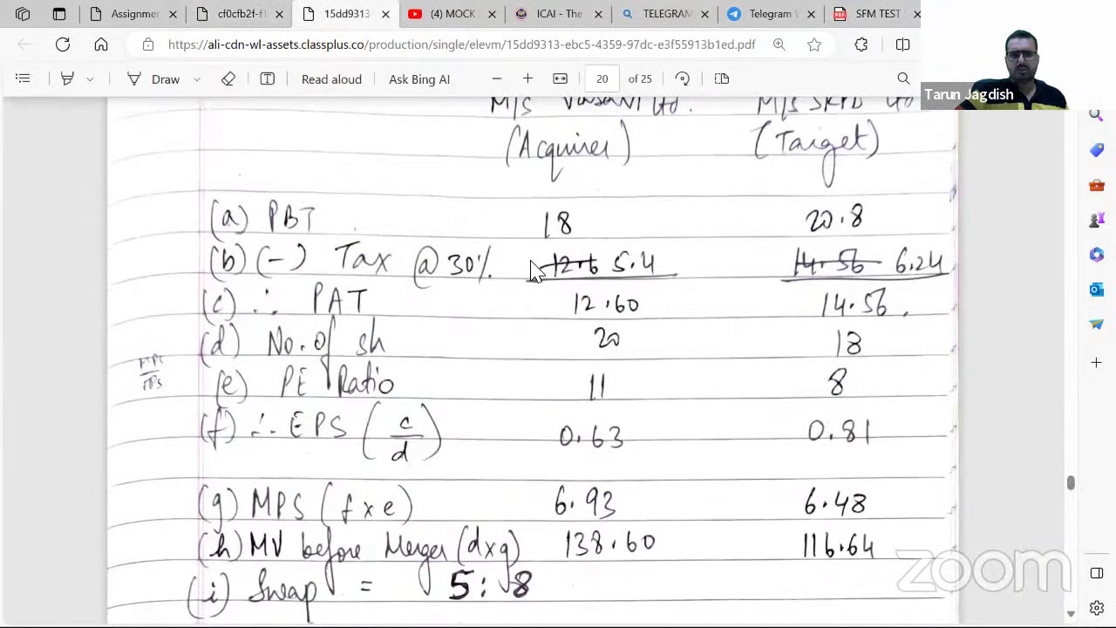
scroll(677, 319, up, 1)
scroll(626, 319, down, 2)
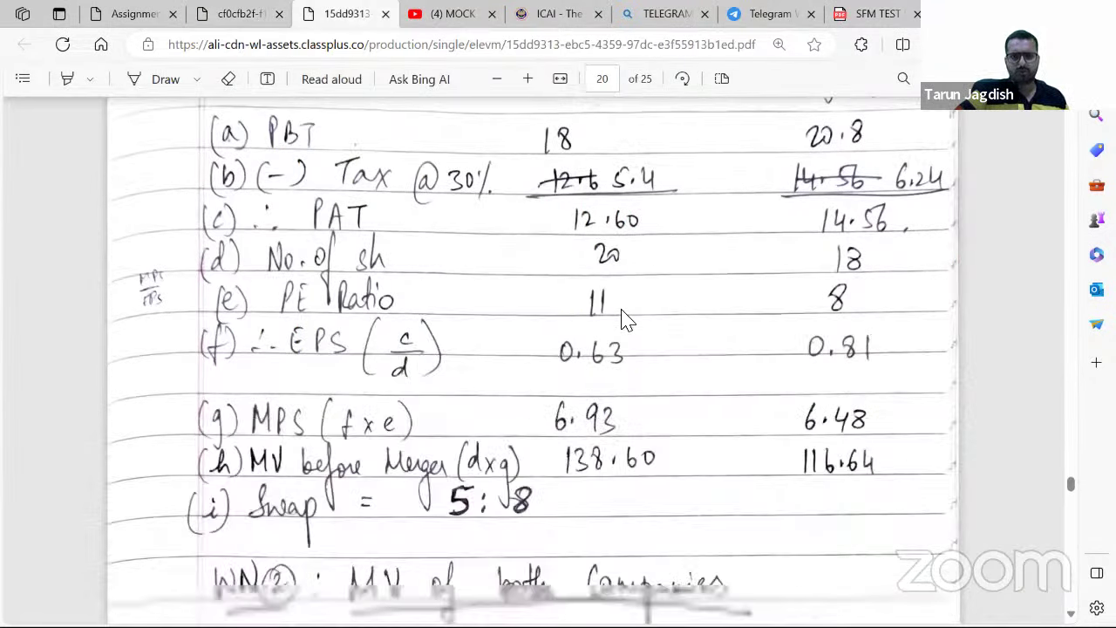
scroll(528, 418, down, 4)
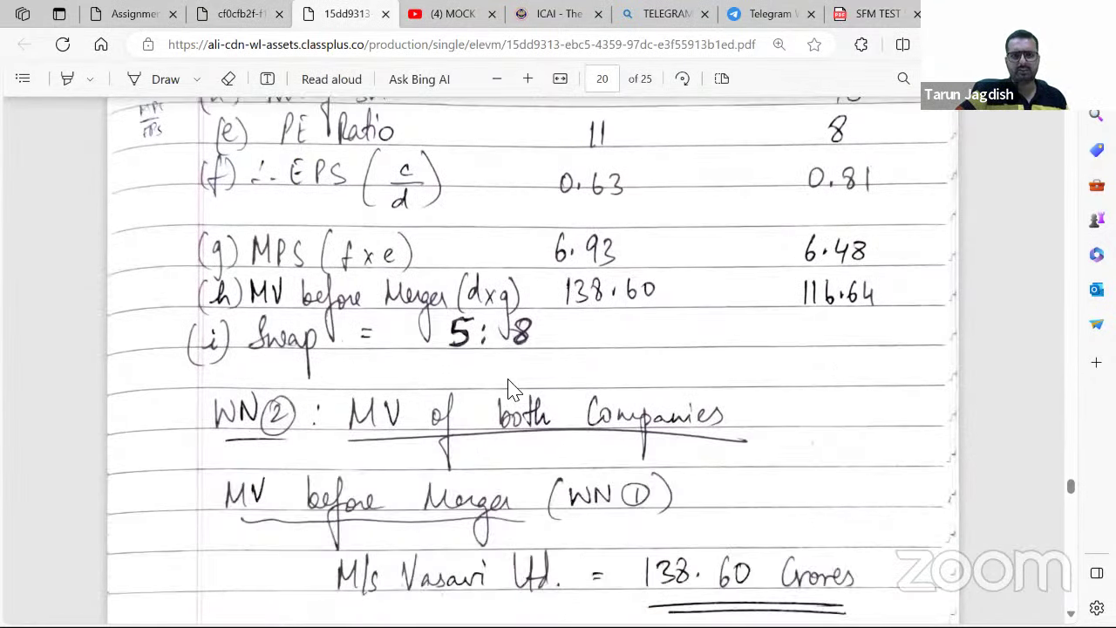
scroll(736, 253, down, 3)
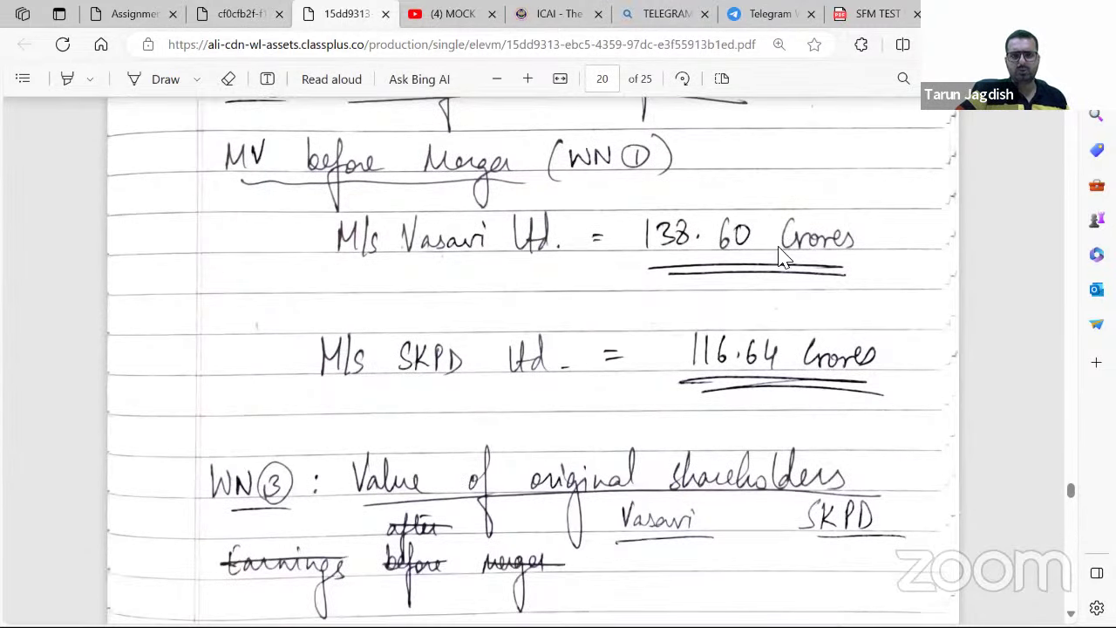
scroll(731, 331, down, 4)
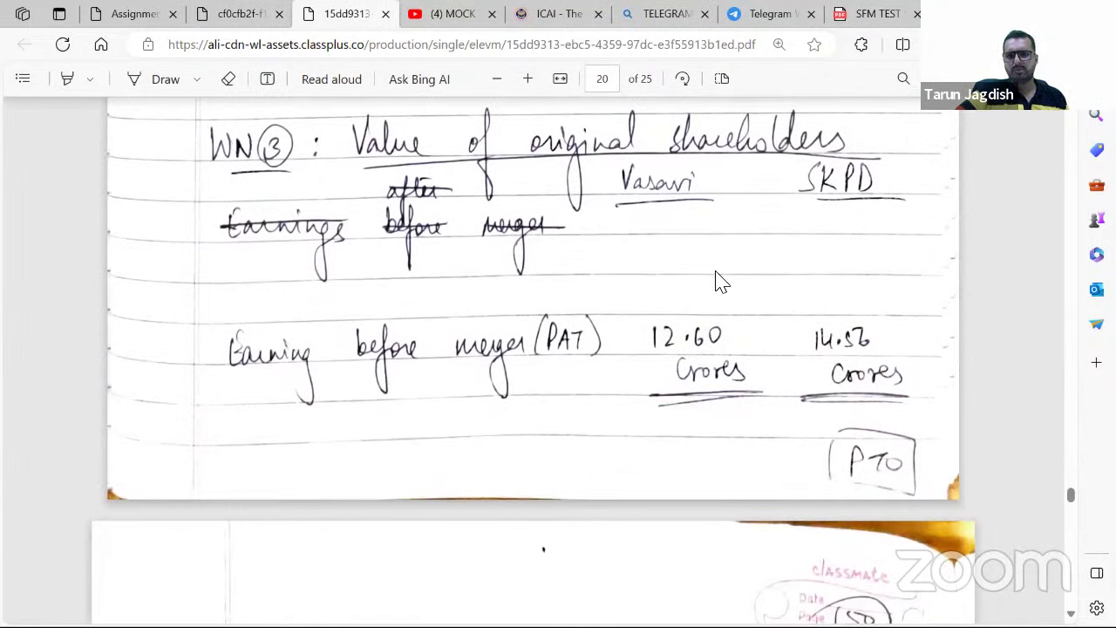
scroll(720, 279, down, 6)
scroll(649, 270, up, 4)
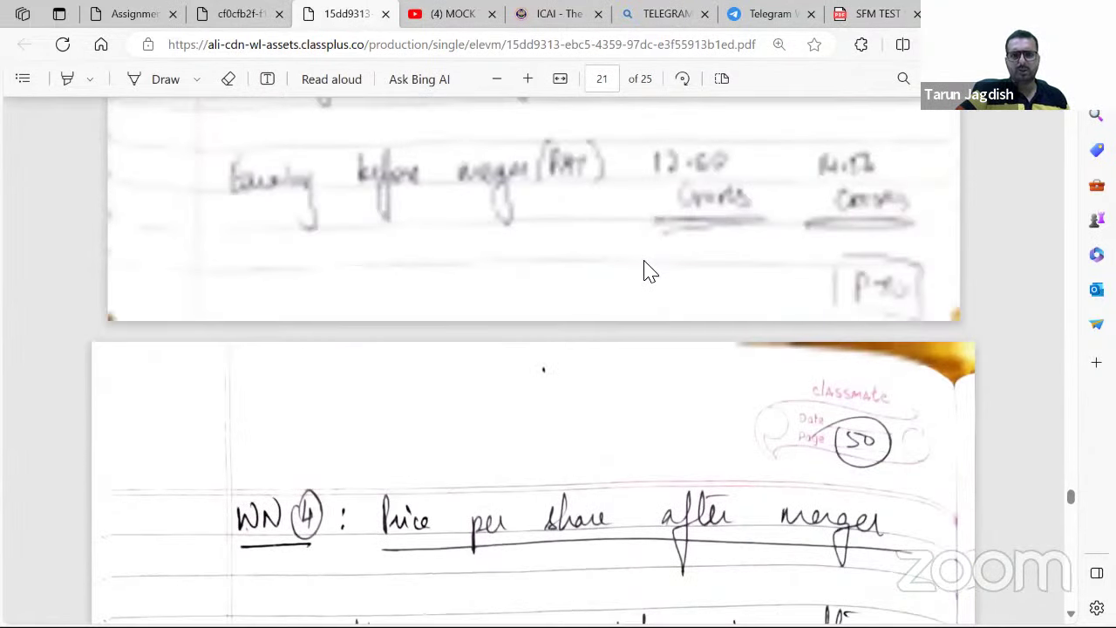
scroll(649, 270, up, 2)
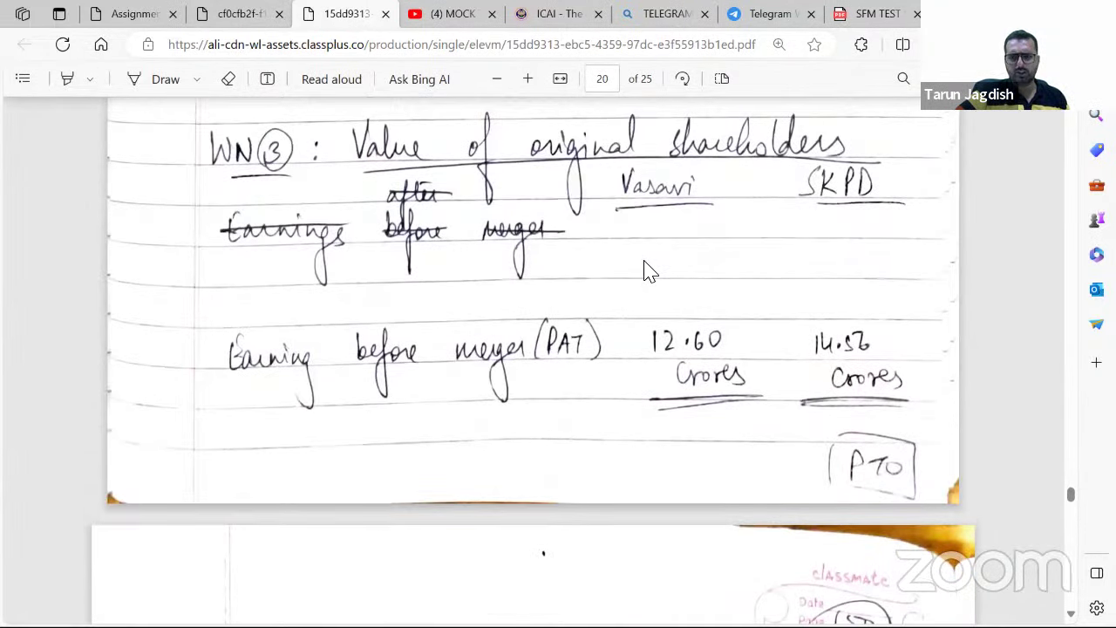
Recheck the pre-merger market values in the handwritten Question 5(a) answer and review WN 4 through the gain or loss in WN 6
scroll(650, 271, up, 1)
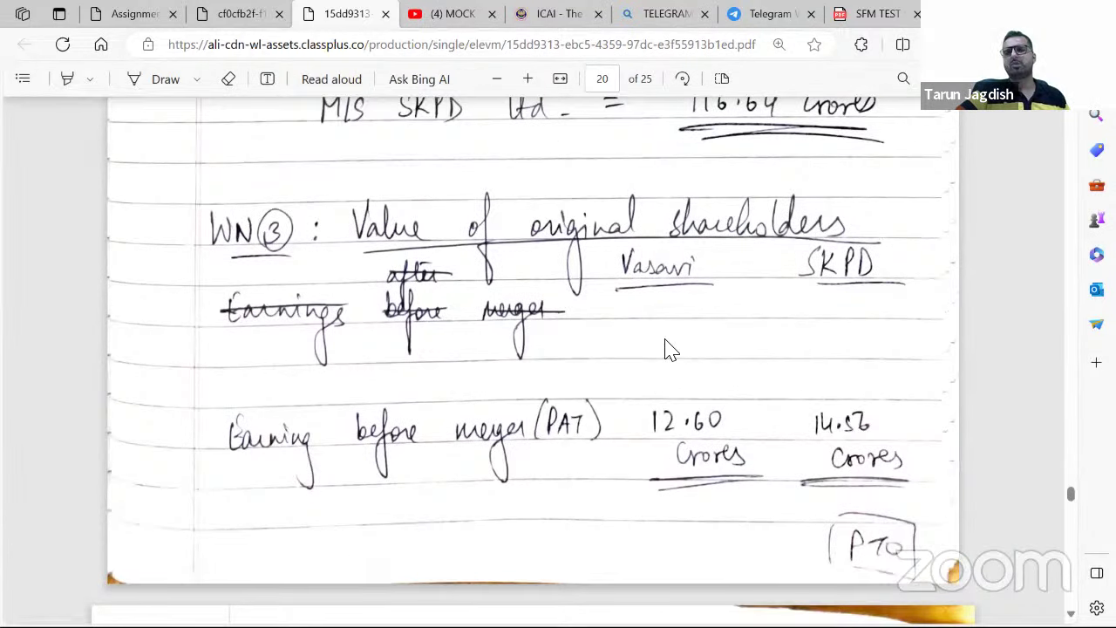
scroll(663, 342, up, 3)
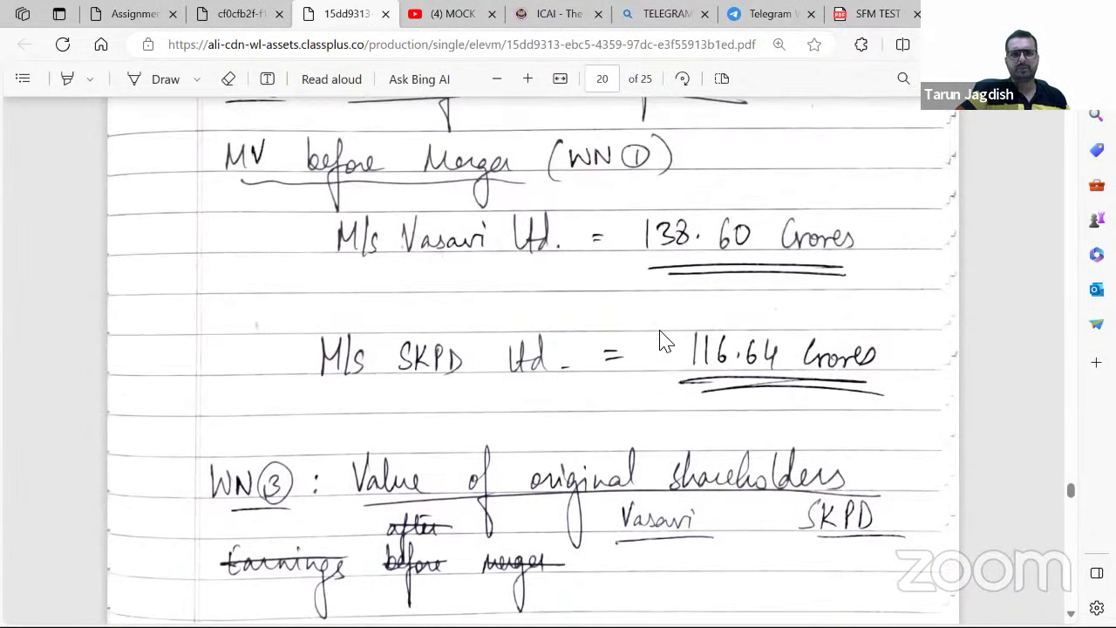
scroll(662, 341, up, 2)
scroll(663, 342, down, 8)
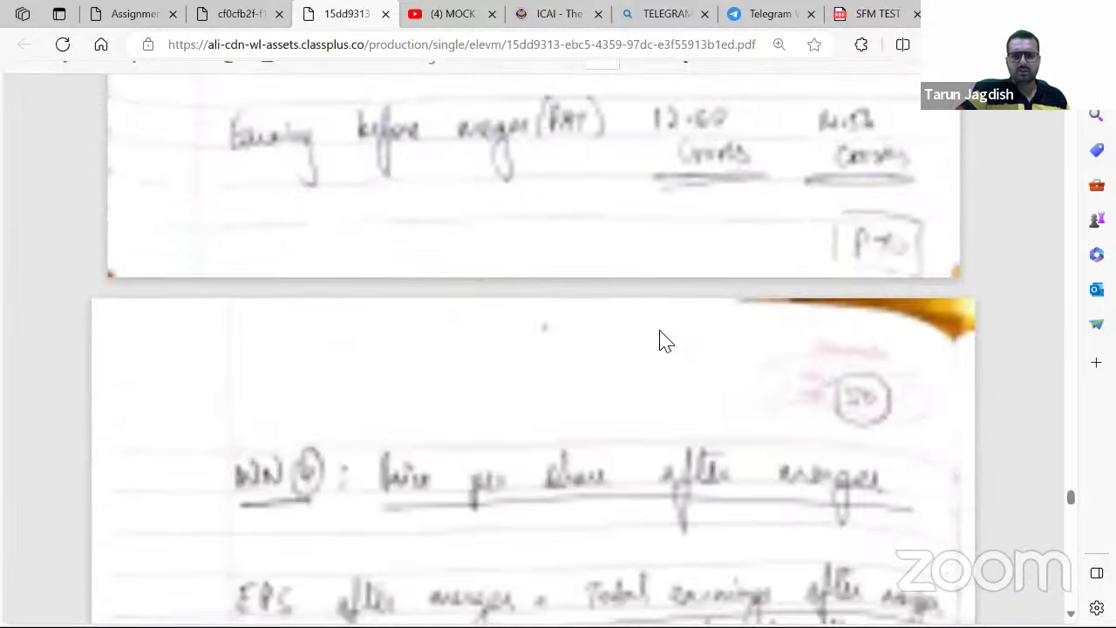
scroll(615, 269, down, 1)
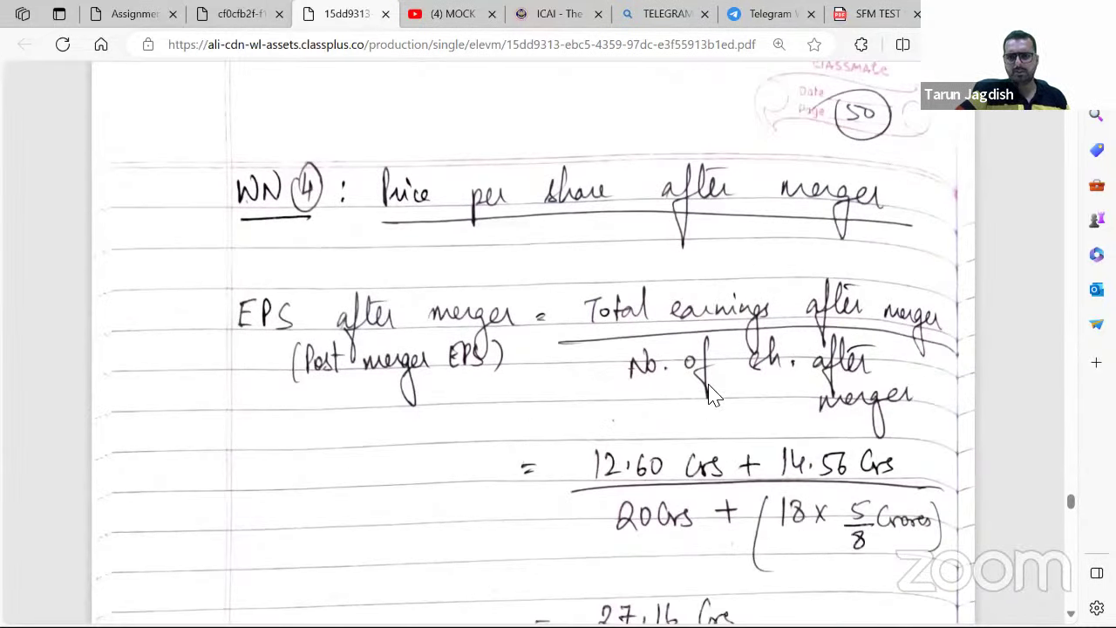
scroll(711, 394, down, 1)
scroll(708, 323, down, 6)
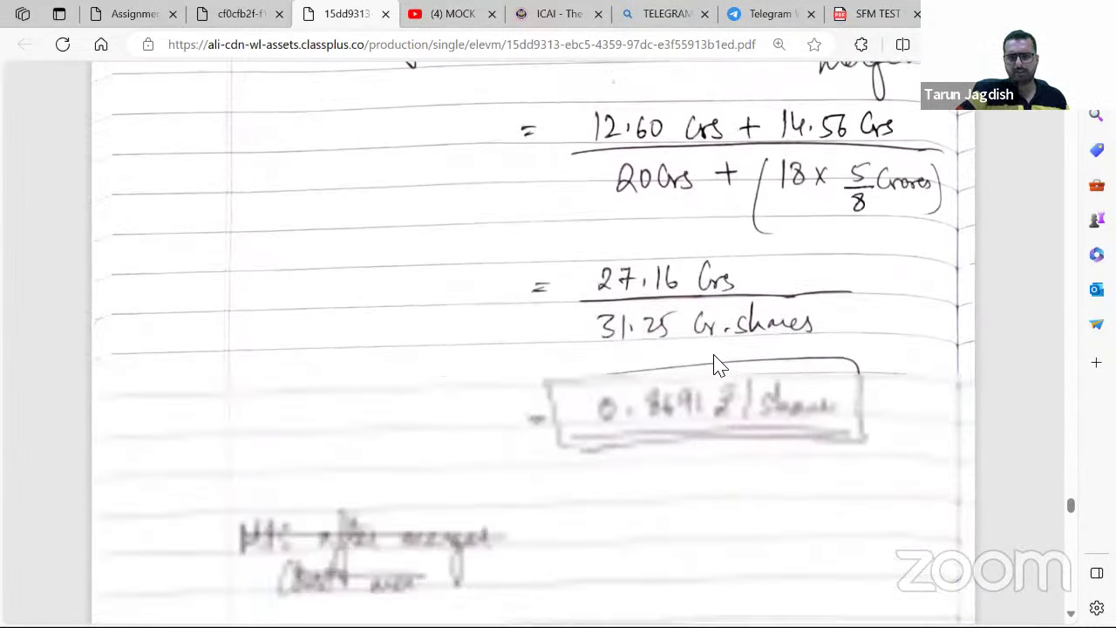
scroll(757, 376, down, 9)
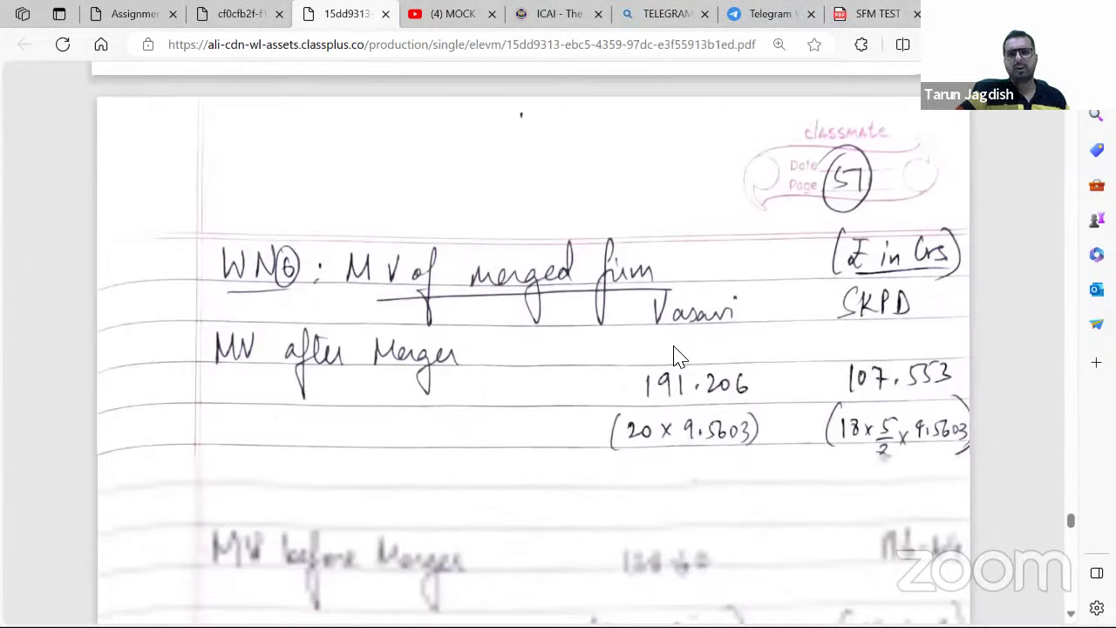
scroll(741, 332, down, 2)
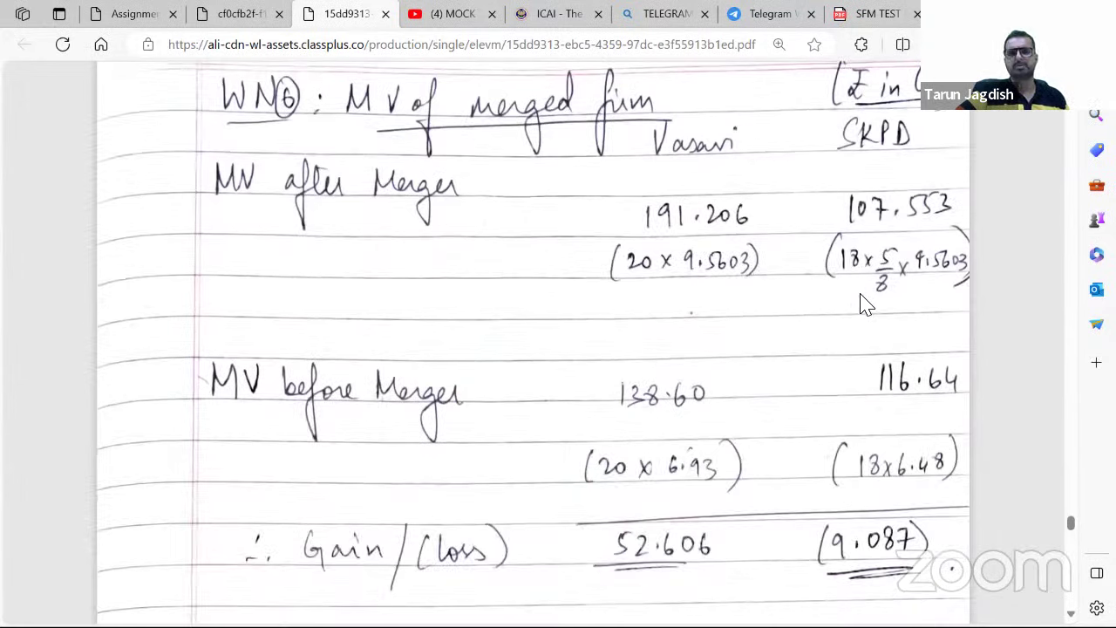
scroll(707, 299, down, 3)
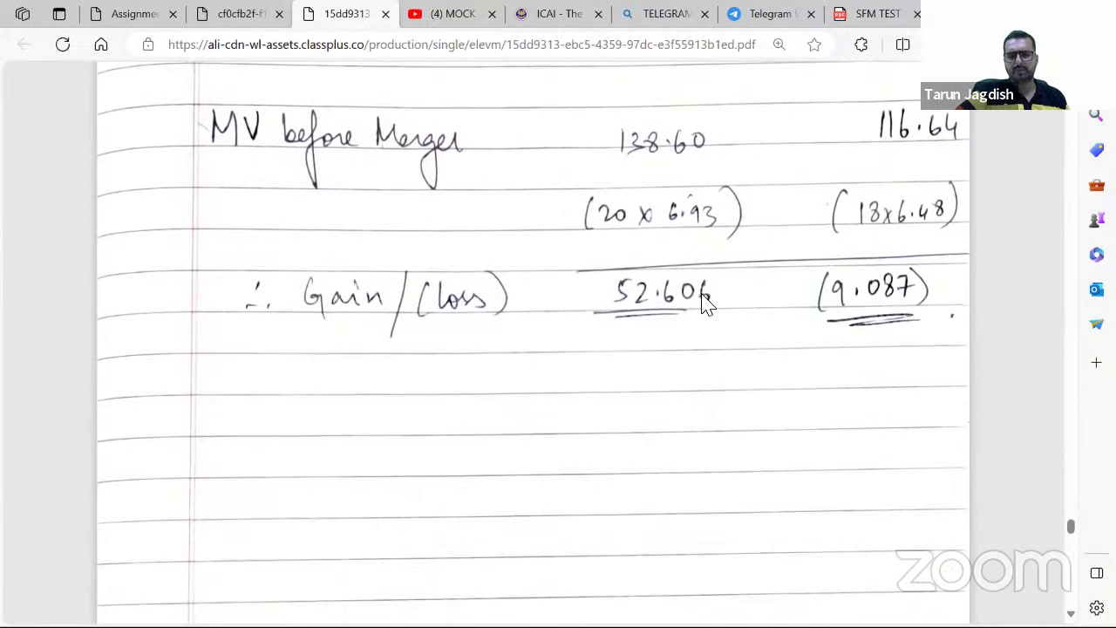